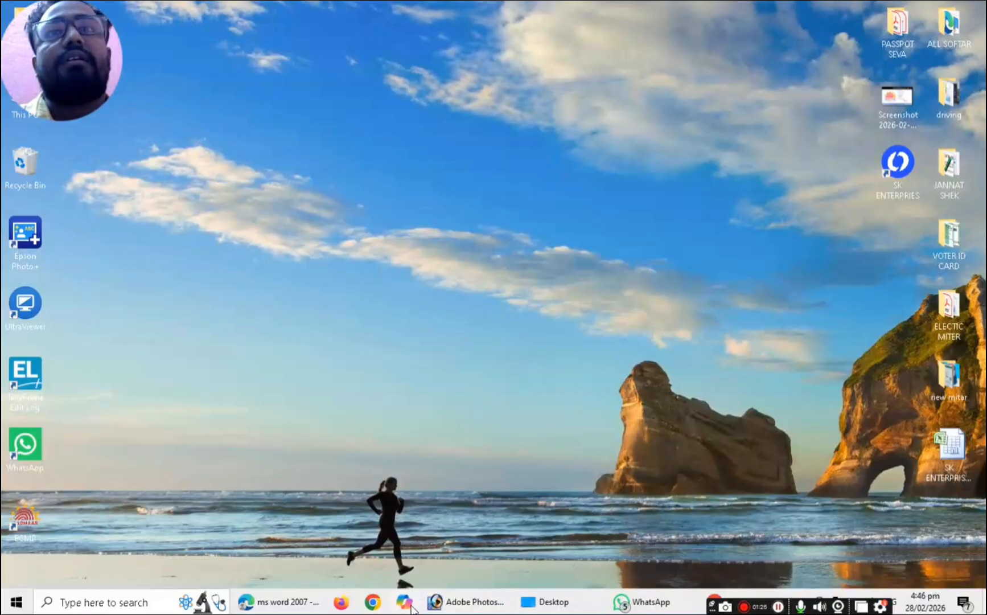
- Launch Chrome with the first profile, close the ScreenRec page, and open a blank tab
{"action": "left_click", "coordinate": [375, 603]}
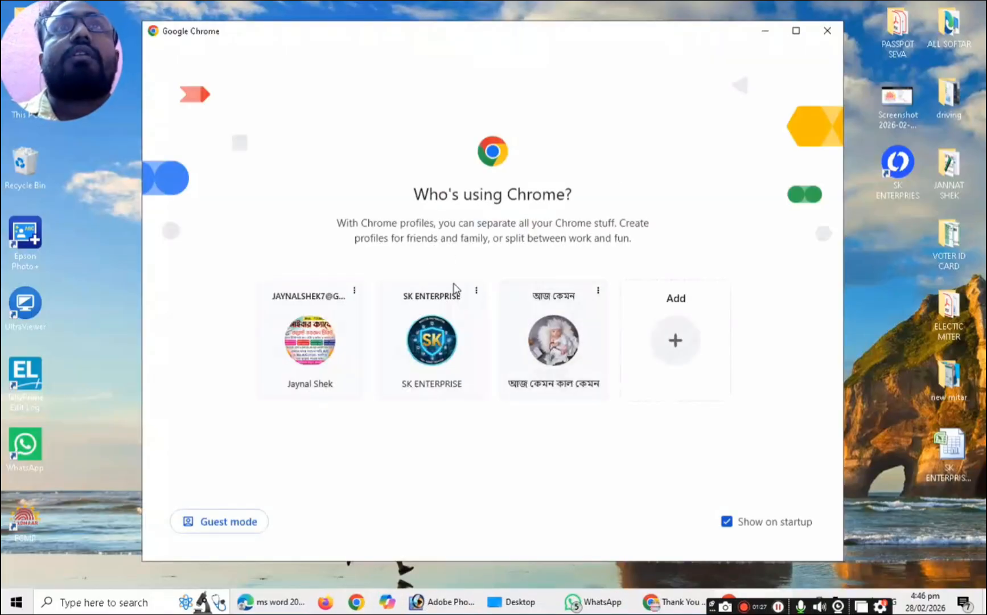
{"action": "left_click", "coordinate": [322, 377]}
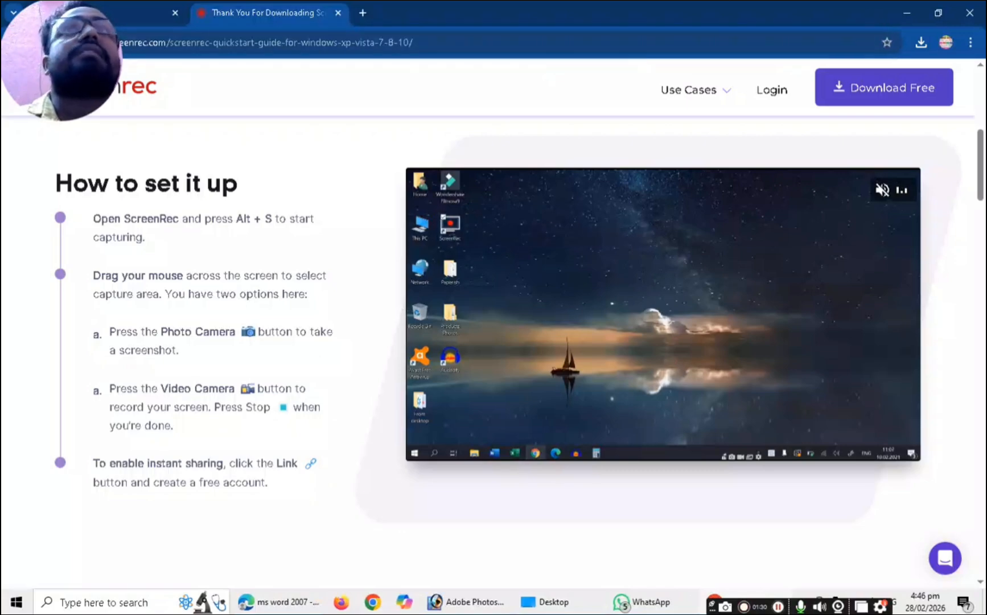
{"action": "left_click", "coordinate": [337, 13]}
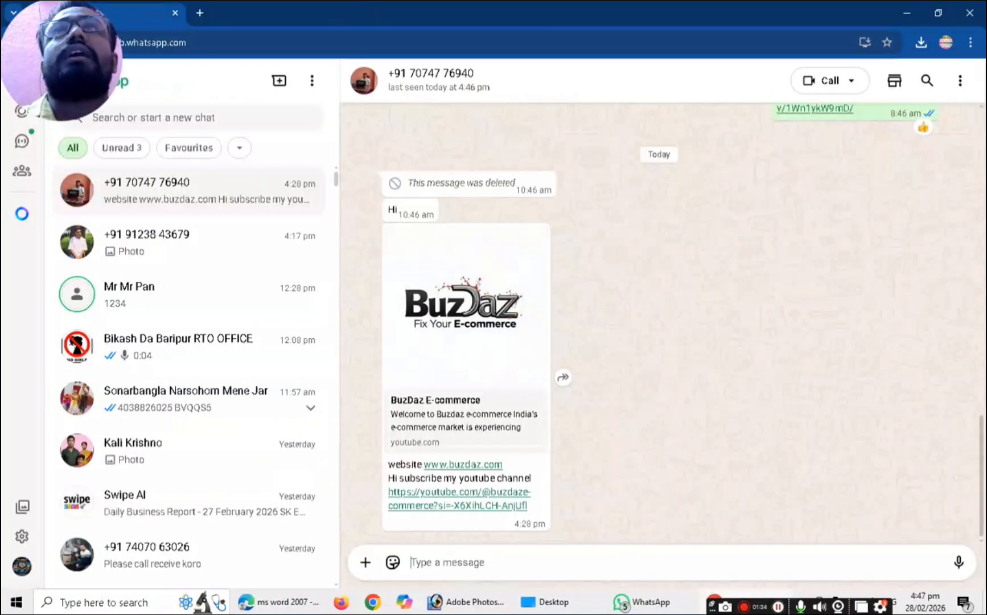
{"action": "left_click", "coordinate": [200, 12]}
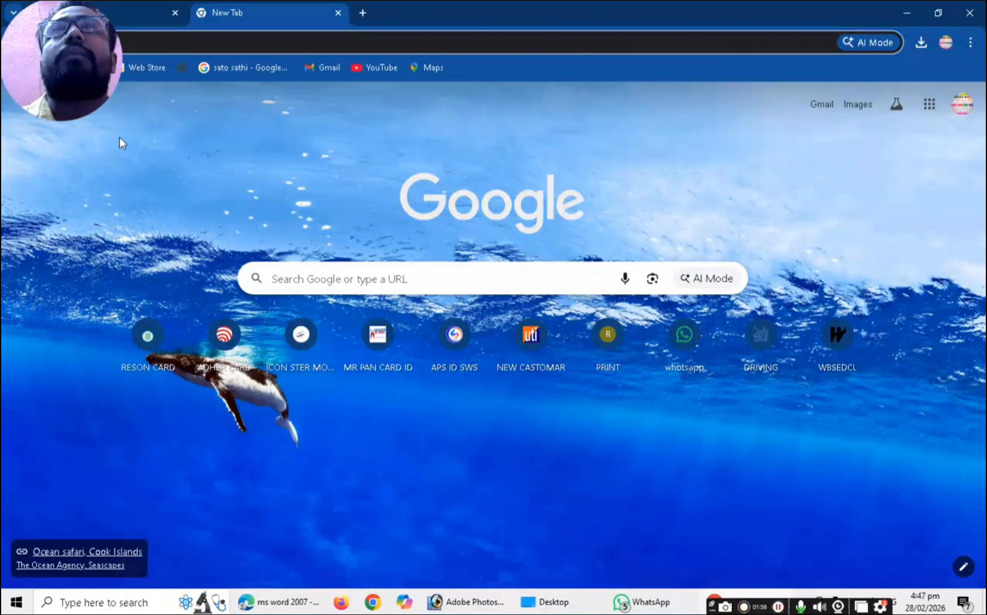
- Search Google for 'bg remove hd' and open the remove.bg site
{"action": "left_click", "coordinate": [323, 280]}
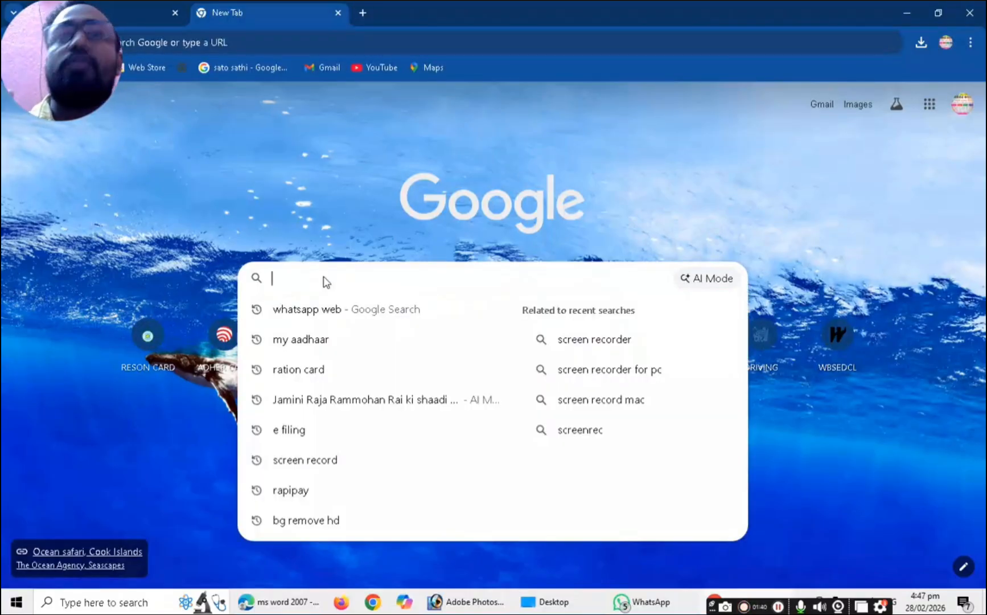
{"action": "type", "text": "BG"}
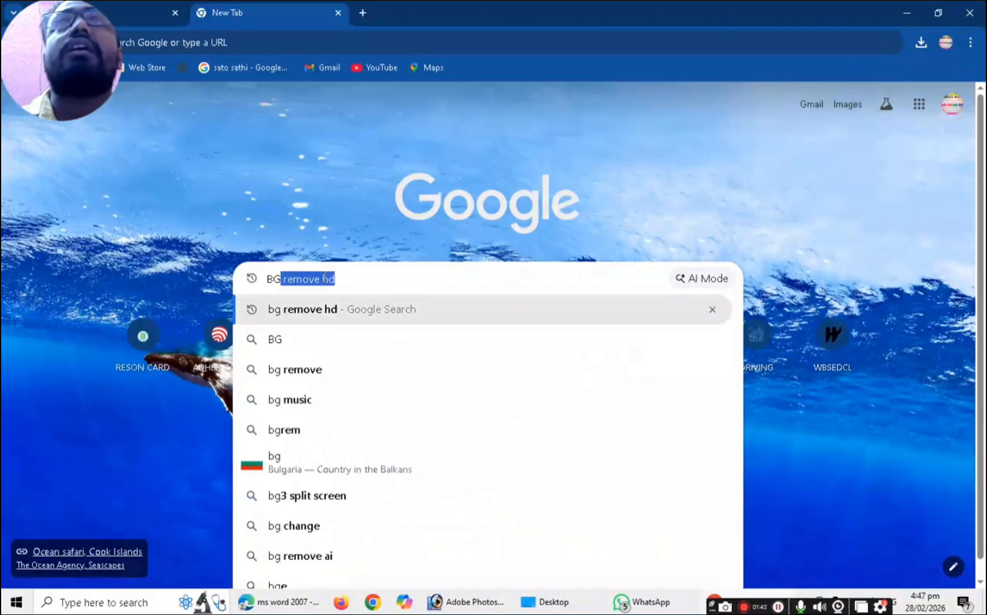
{"action": "left_click", "coordinate": [302, 317]}
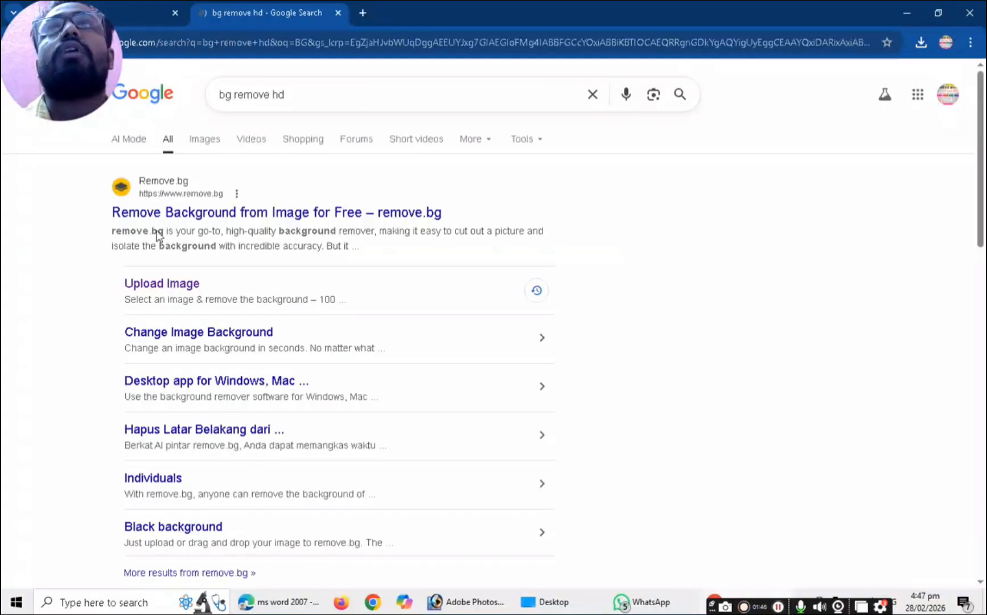
{"action": "left_click", "coordinate": [222, 213]}
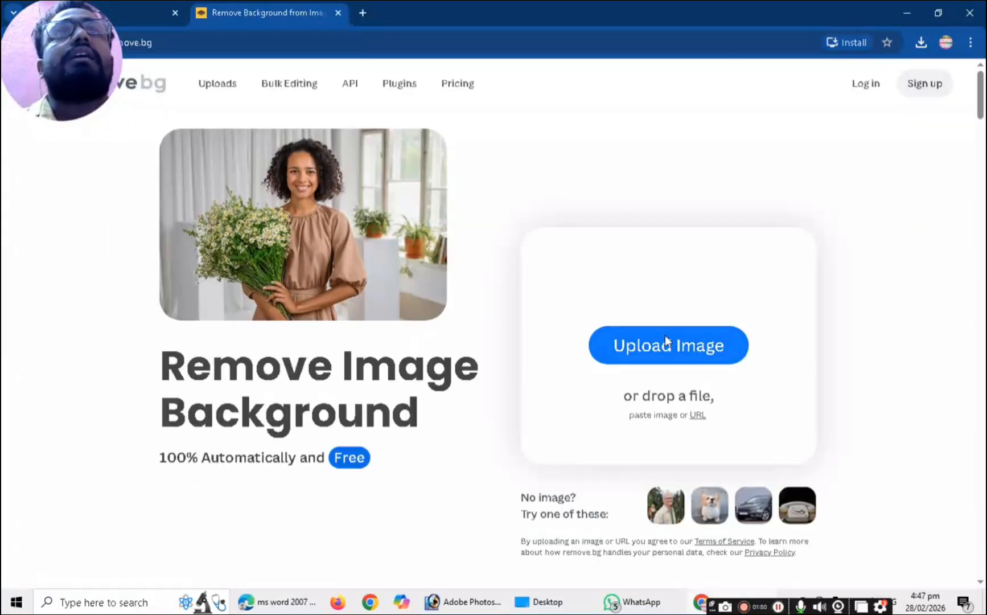
- Upload the WhatsApp portrait, give it a rainbow gradient background, and download the 456 x 547 preview
{"action": "left_click", "coordinate": [666, 344]}
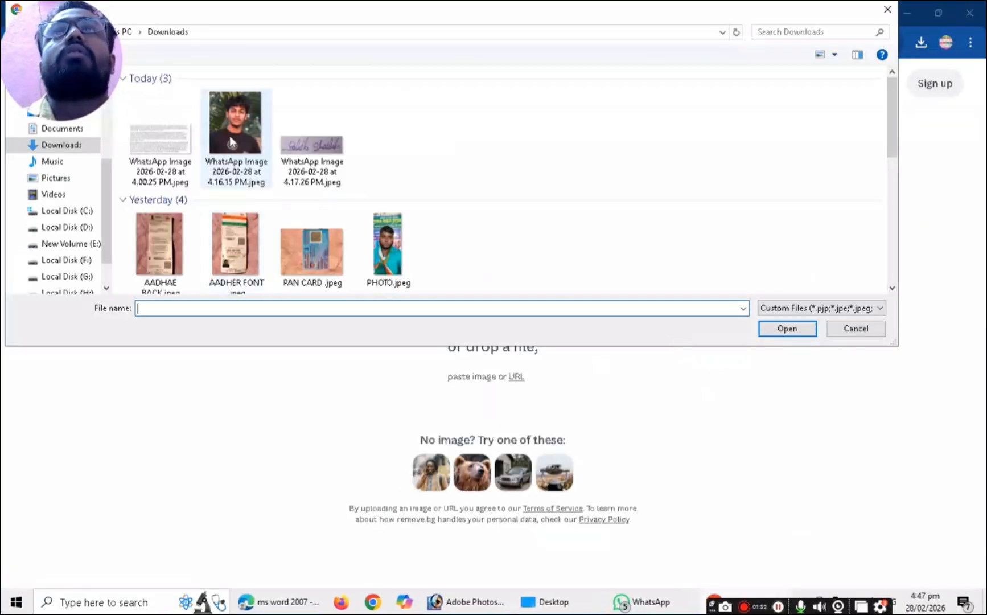
{"action": "double_click", "coordinate": [230, 138]}
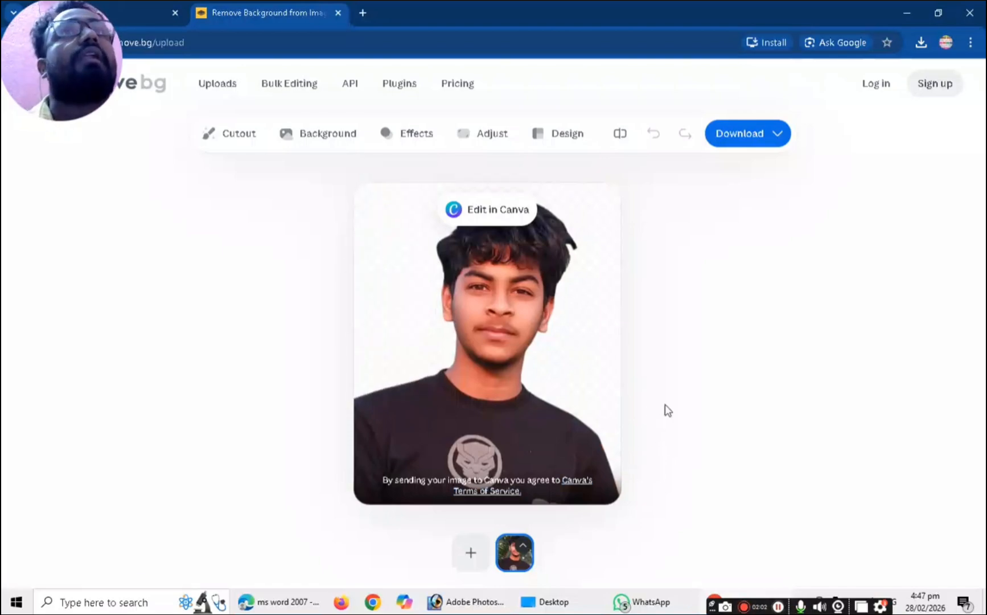
{"action": "left_click", "coordinate": [337, 139]}
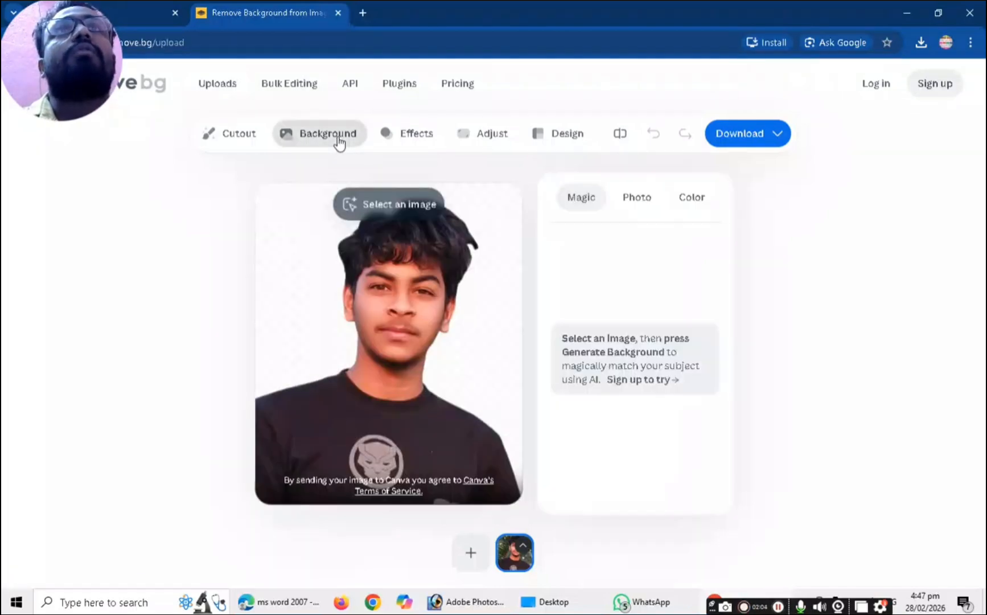
{"action": "left_click", "coordinate": [636, 196]}
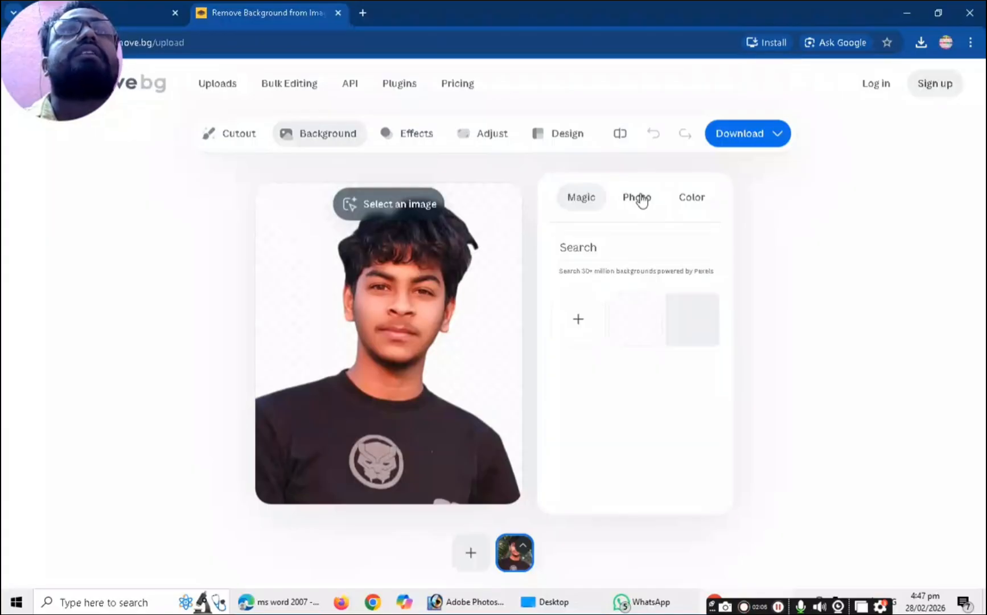
{"action": "left_click", "coordinate": [583, 474]}
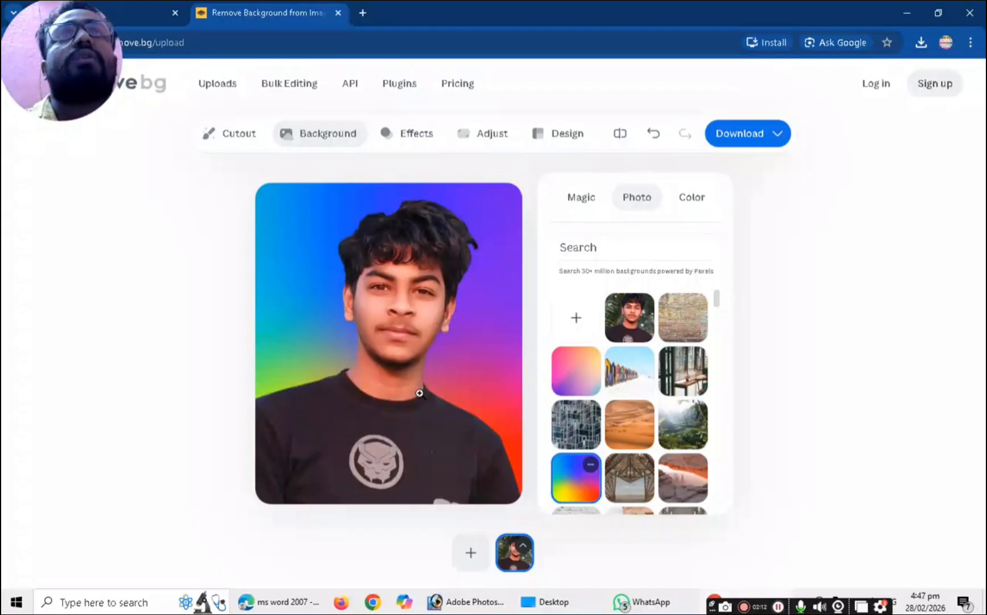
{"action": "left_click", "coordinate": [735, 136]}
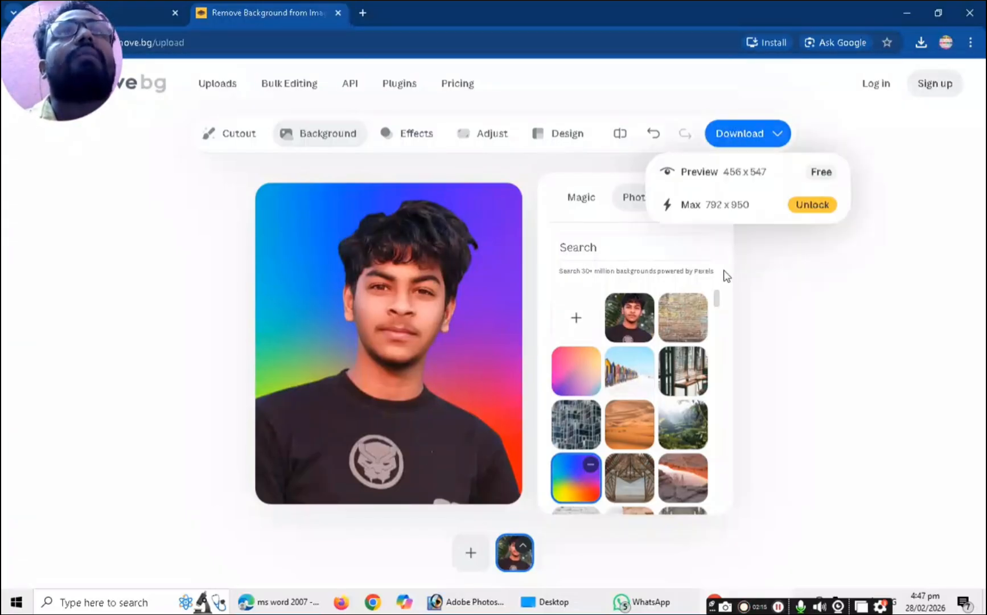
{"action": "left_click", "coordinate": [747, 178]}
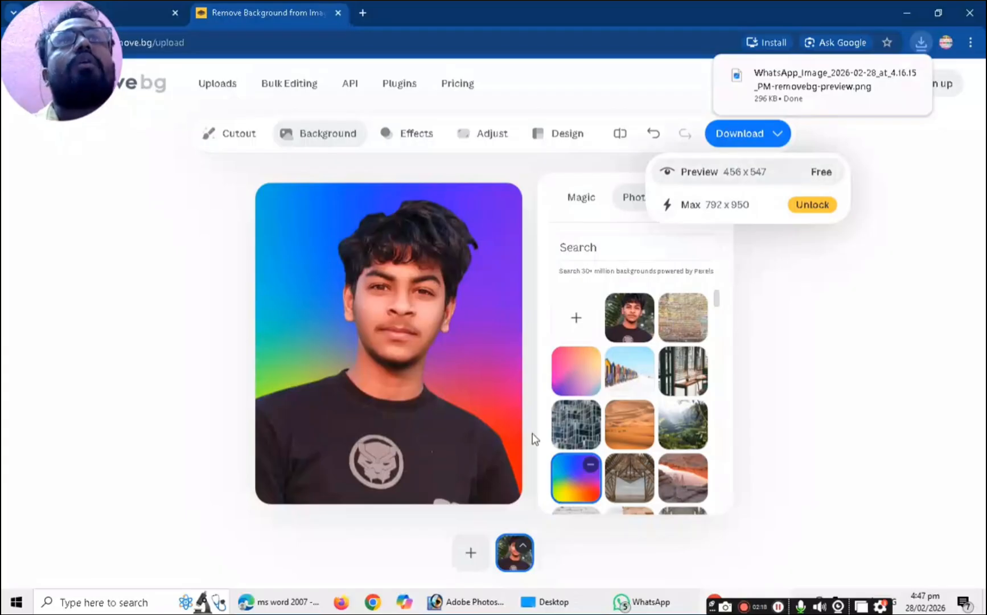
- Upload the handwritten signature JPEG, download its 935 x 267 preview, and open a new tab
{"action": "left_click", "coordinate": [465, 555]}
{"action": "double_click", "coordinate": [333, 144]}
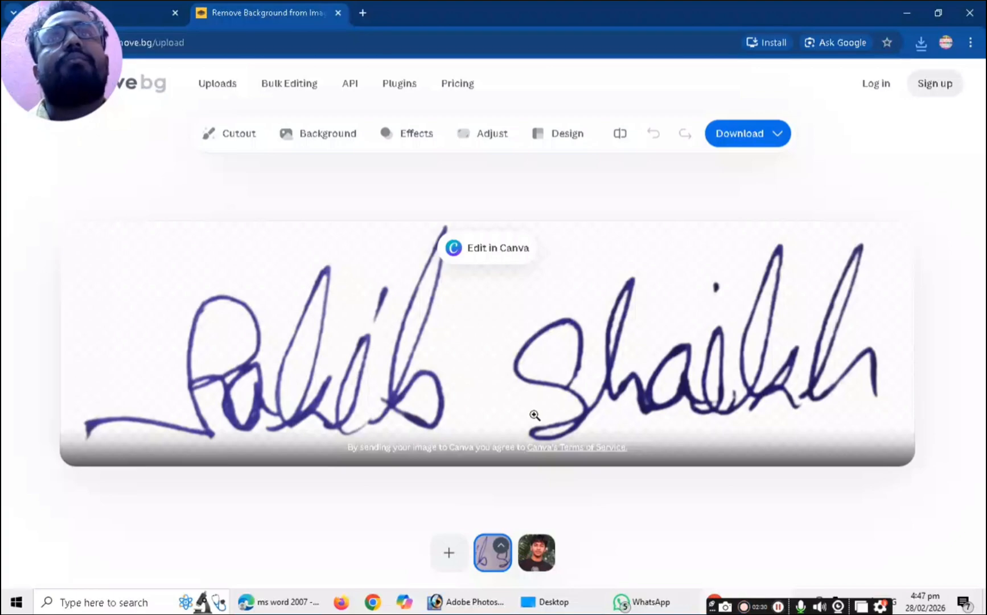
{"action": "left_click", "coordinate": [750, 139]}
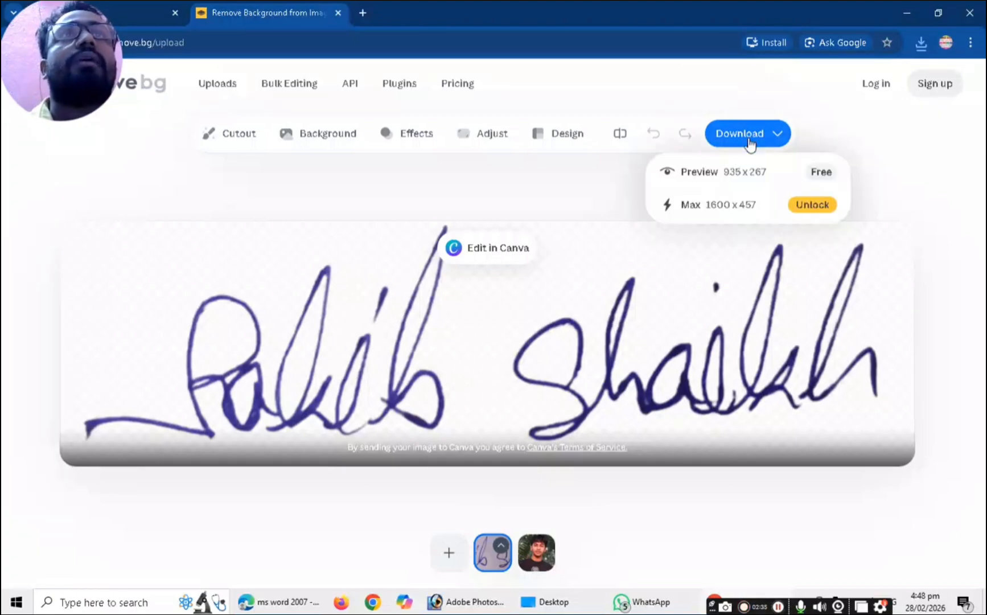
{"action": "left_click", "coordinate": [764, 178]}
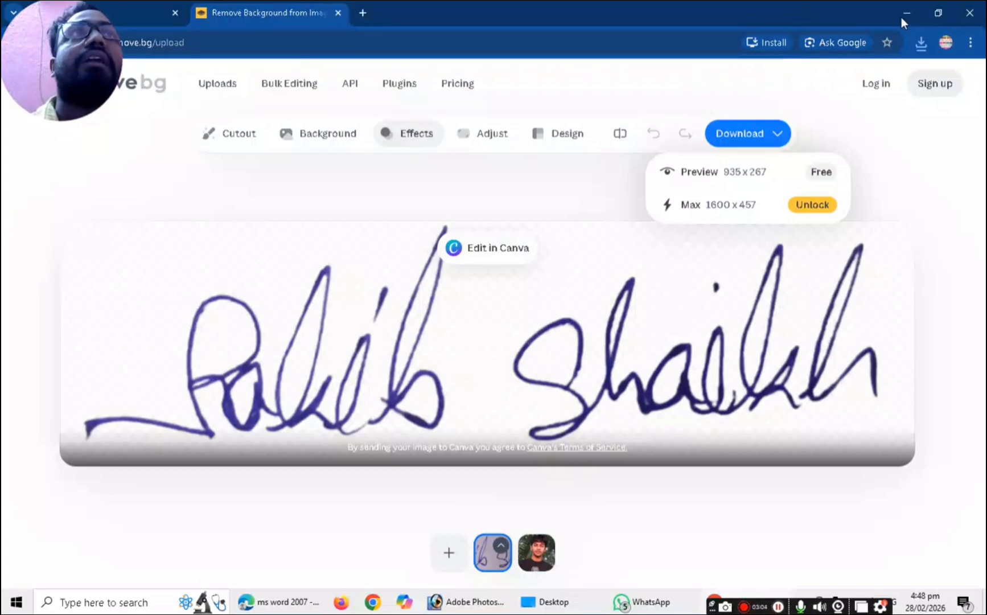
{"action": "left_click", "coordinate": [360, 14]}
- Search Google for 'mr pansoft' and open the MRPANSOFT login page
{"action": "left_click", "coordinate": [358, 43]}
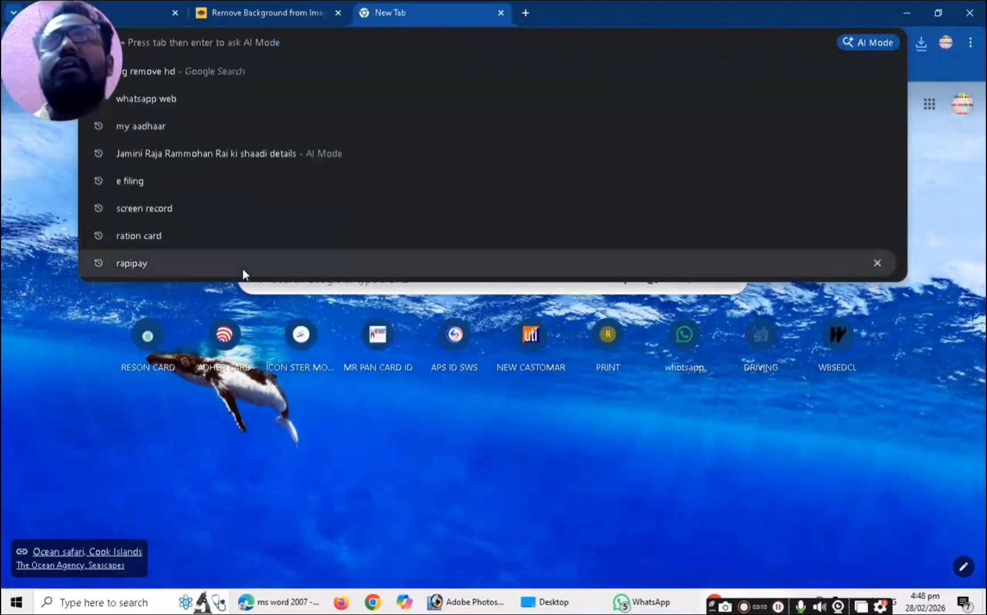
{"action": "type", "text": "MFR"}
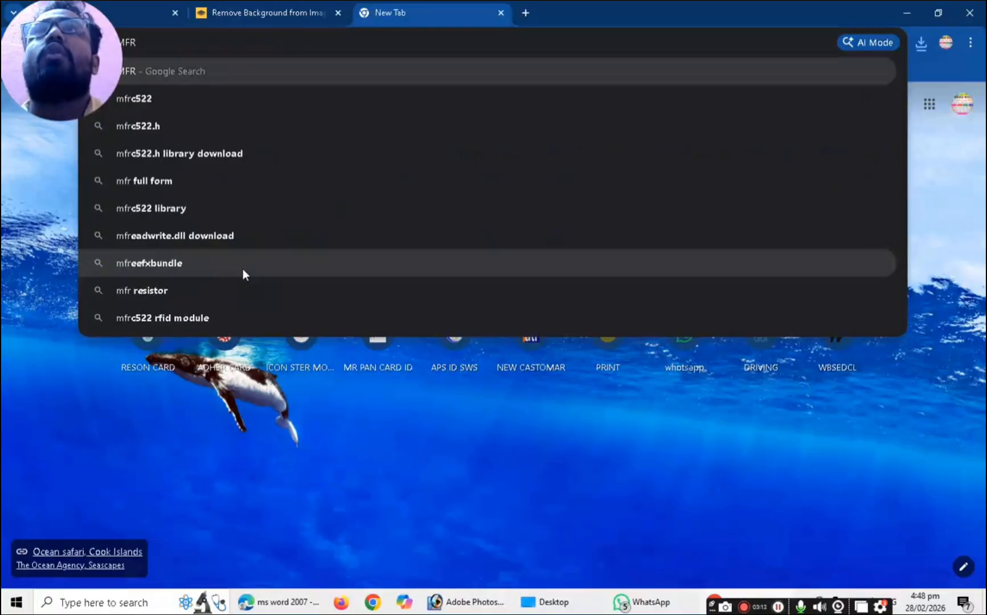
{"action": "key", "text": "BackSpace"}
{"action": "key", "text": "BackSpace"}
{"action": "key", "text": "BackSpace"}
{"action": "type", "text": "M"}
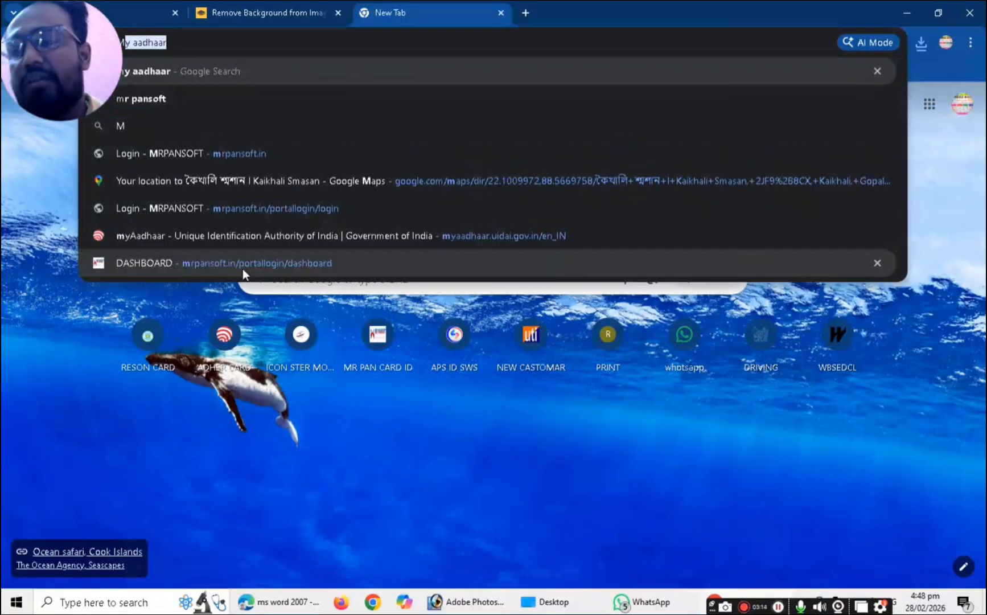
{"action": "type", "text": "R"}
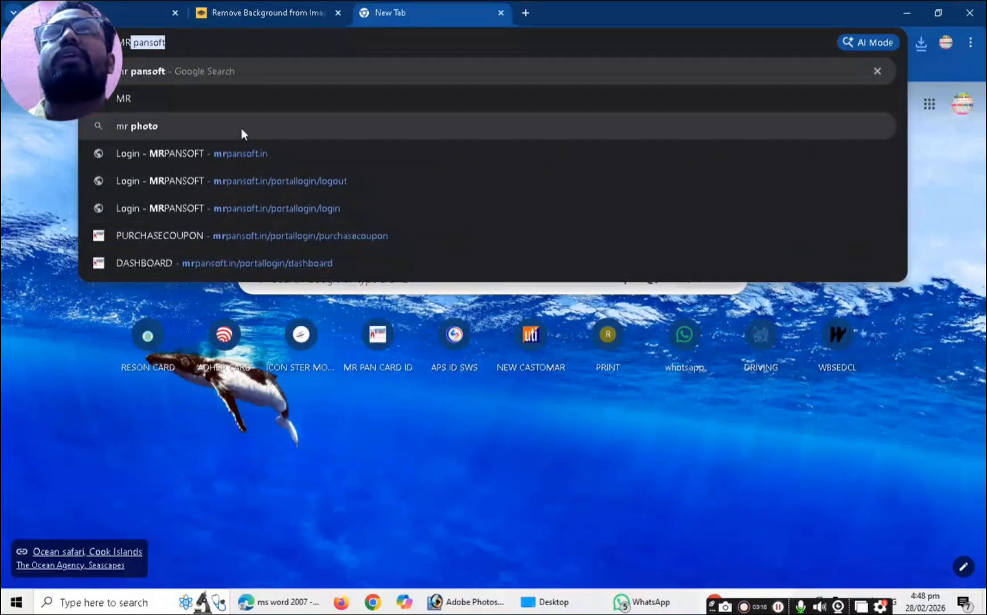
{"action": "key", "text": "Return"}
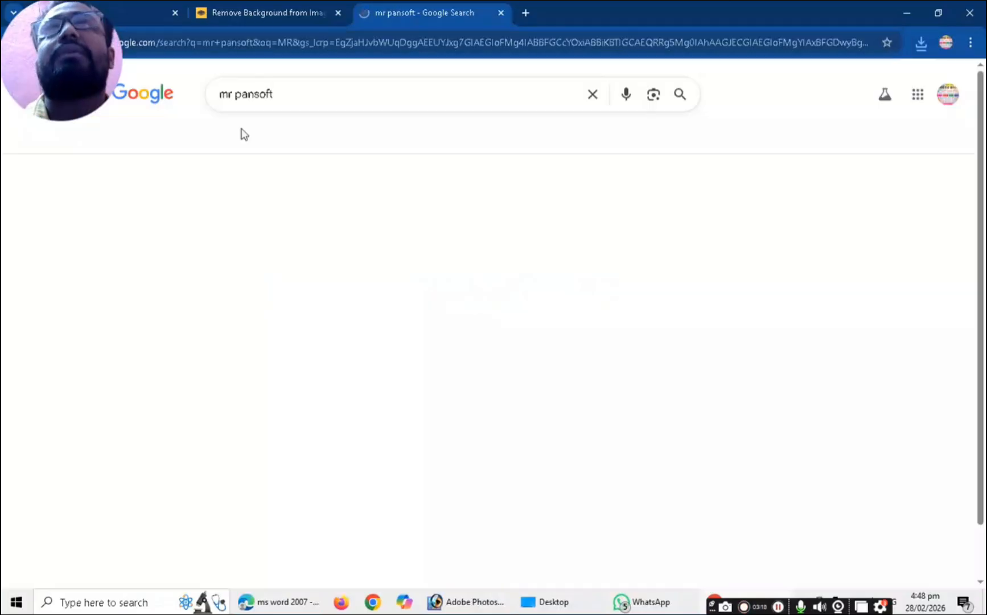
{"action": "left_click", "coordinate": [215, 256]}
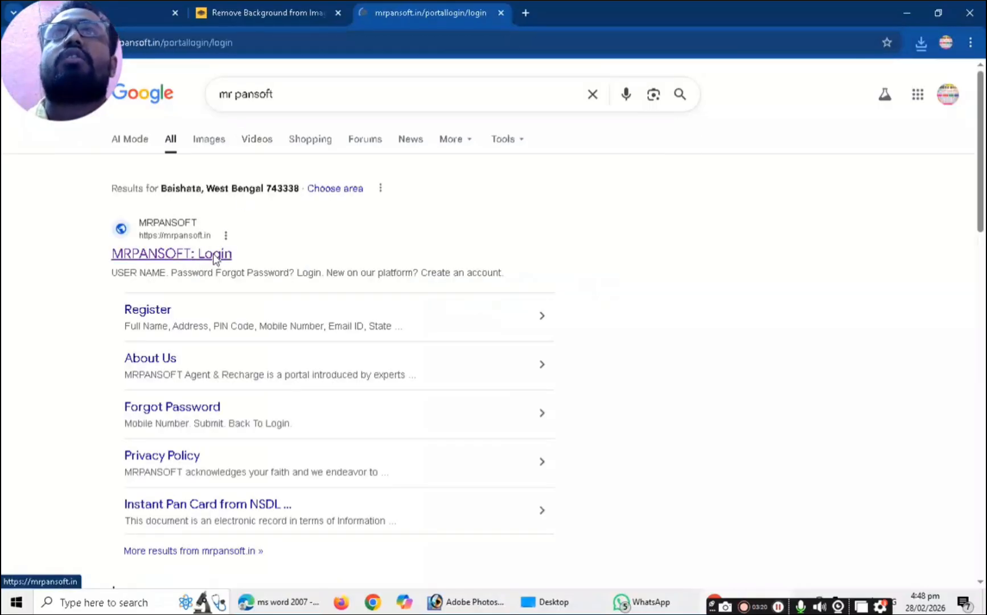
- Fill in the saved username and password, enter the Windows PIN, and log in
{"action": "left_click", "coordinate": [462, 306]}
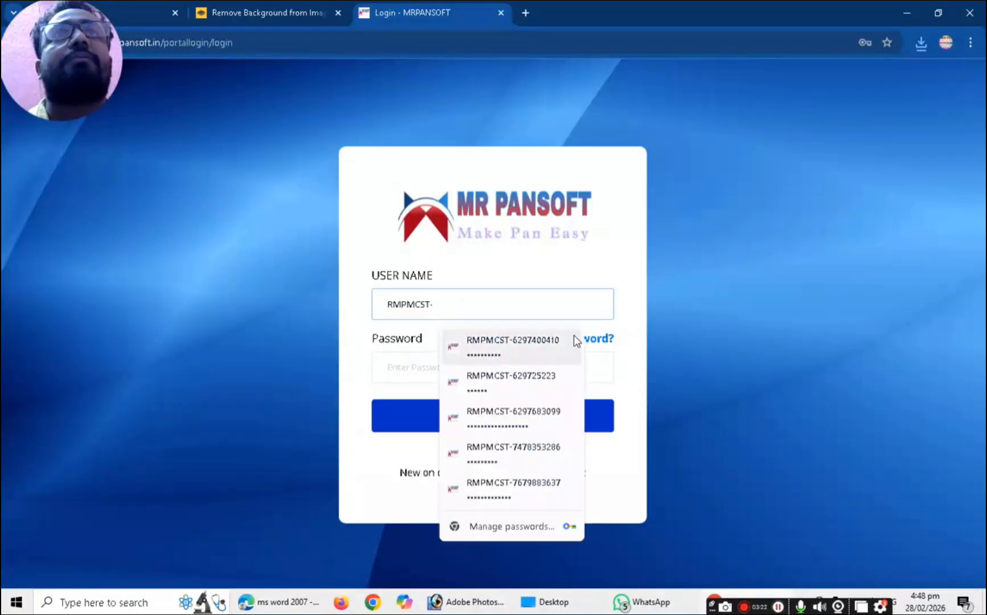
{"action": "left_click", "coordinate": [538, 341]}
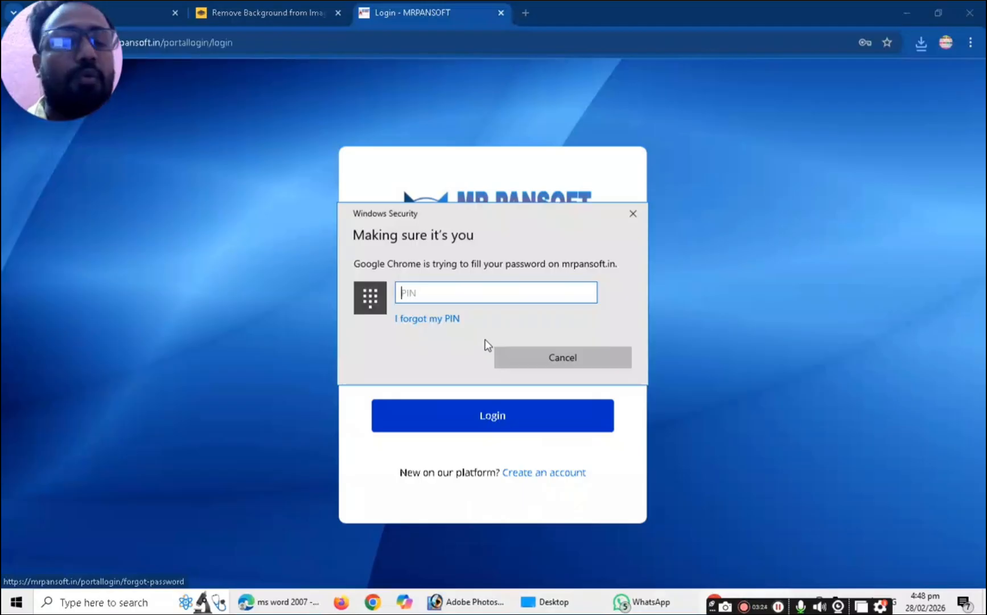
{"action": "type", "text": "****"}
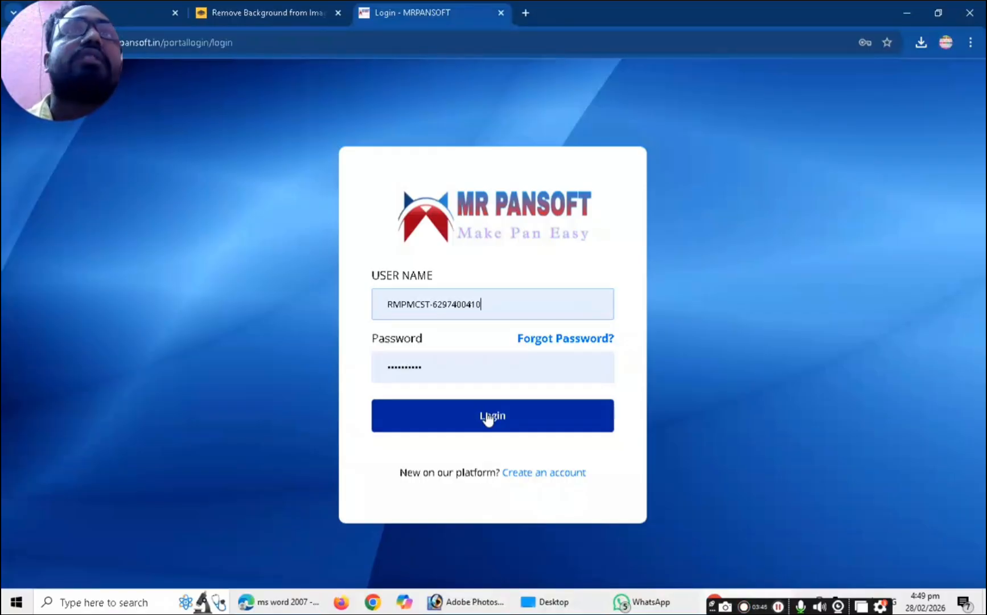
{"action": "left_click", "coordinate": [488, 420]}
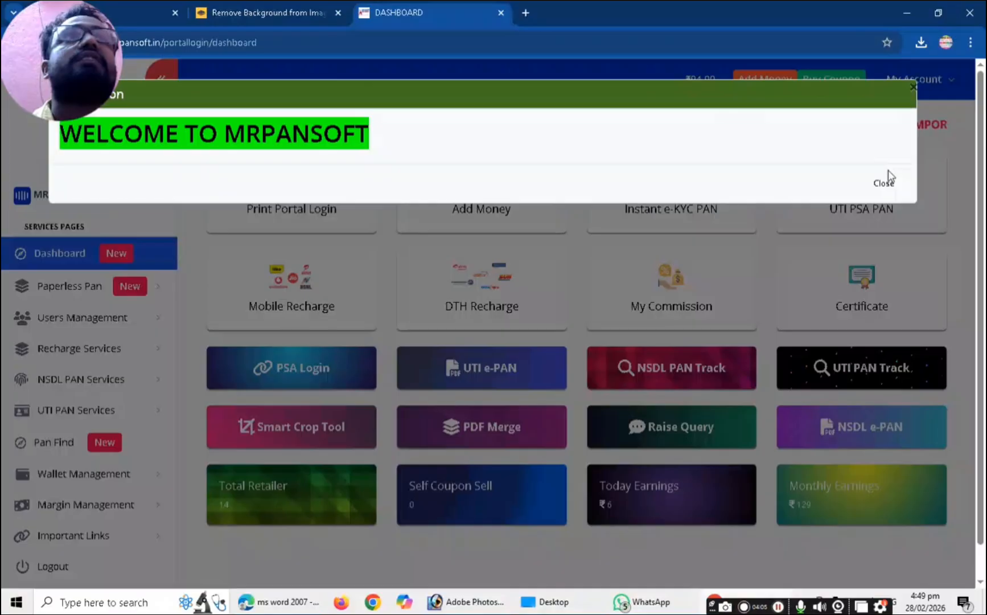
{"action": "left_click", "coordinate": [883, 183]}
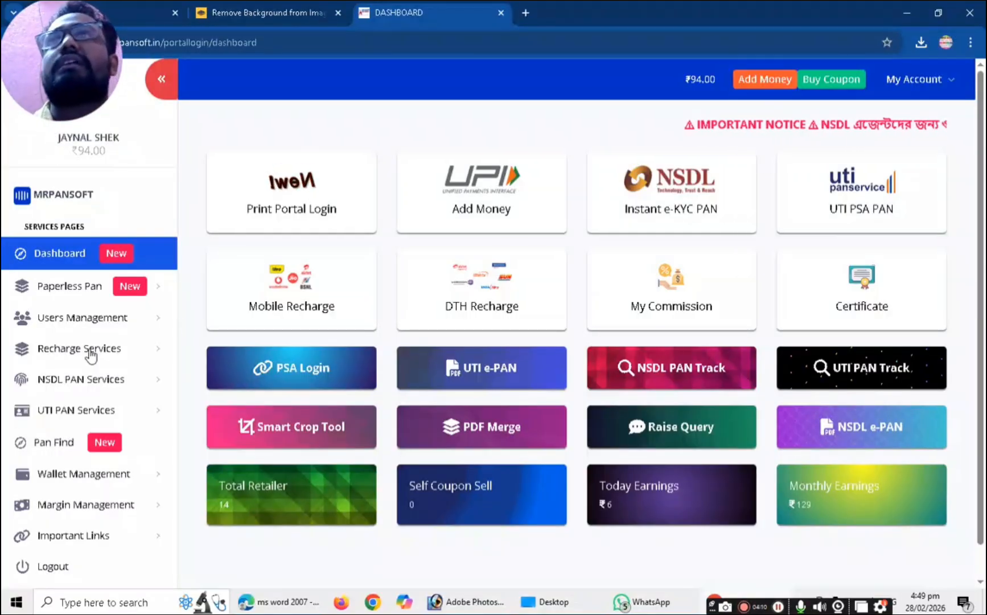
{"action": "left_click", "coordinate": [59, 443]}
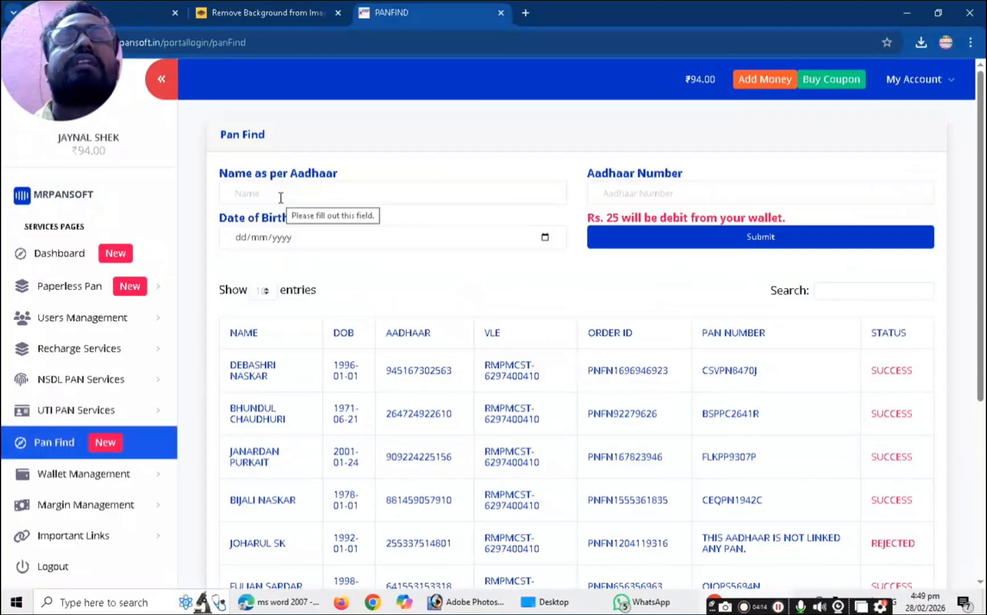
{"action": "left_click", "coordinate": [264, 196]}
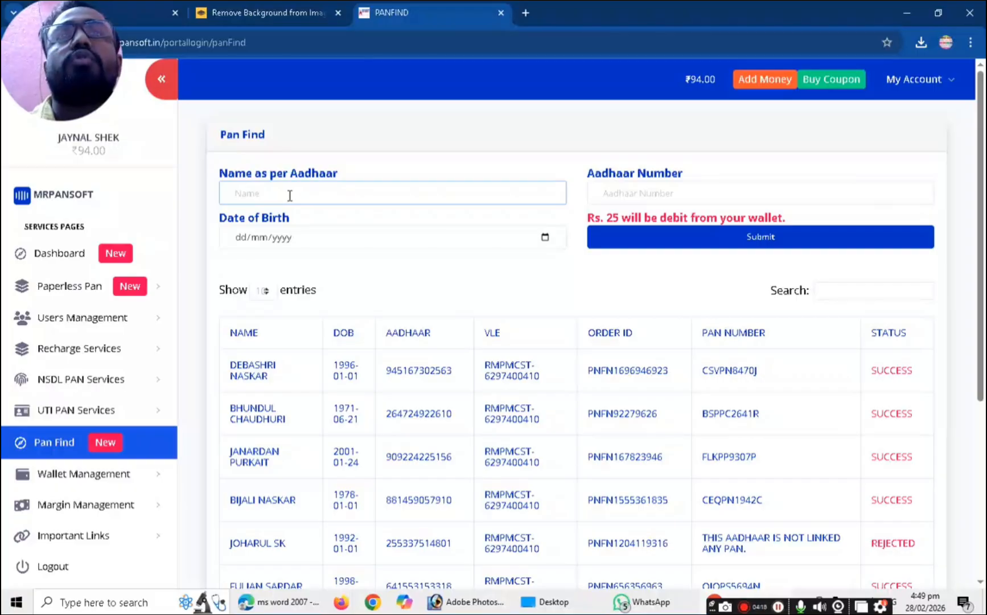
{"action": "left_click", "coordinate": [628, 198]}
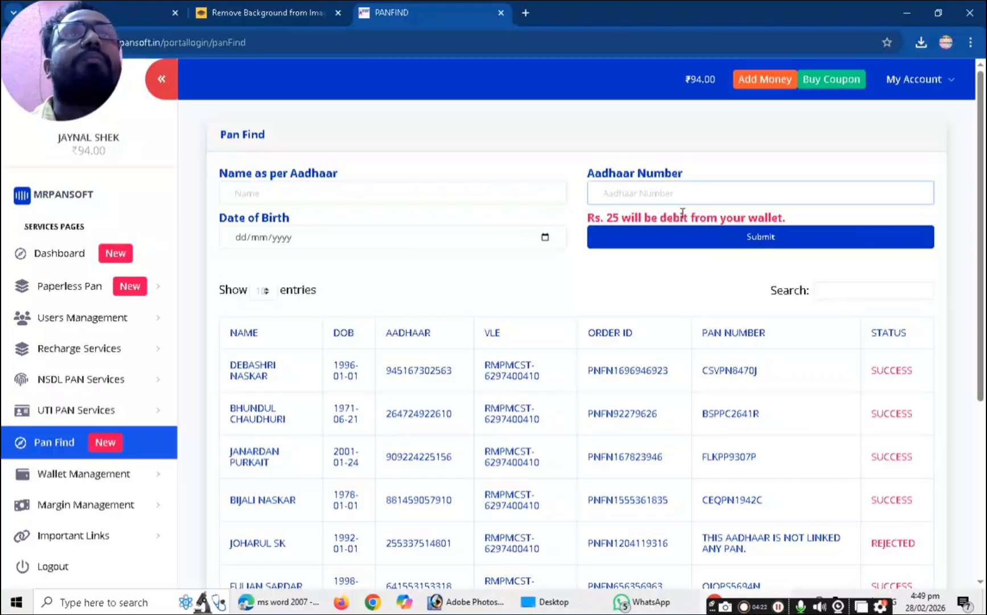
{"action": "scroll", "coordinate": [465, 476], "scroll_direction": "down", "scroll_amount": 2}
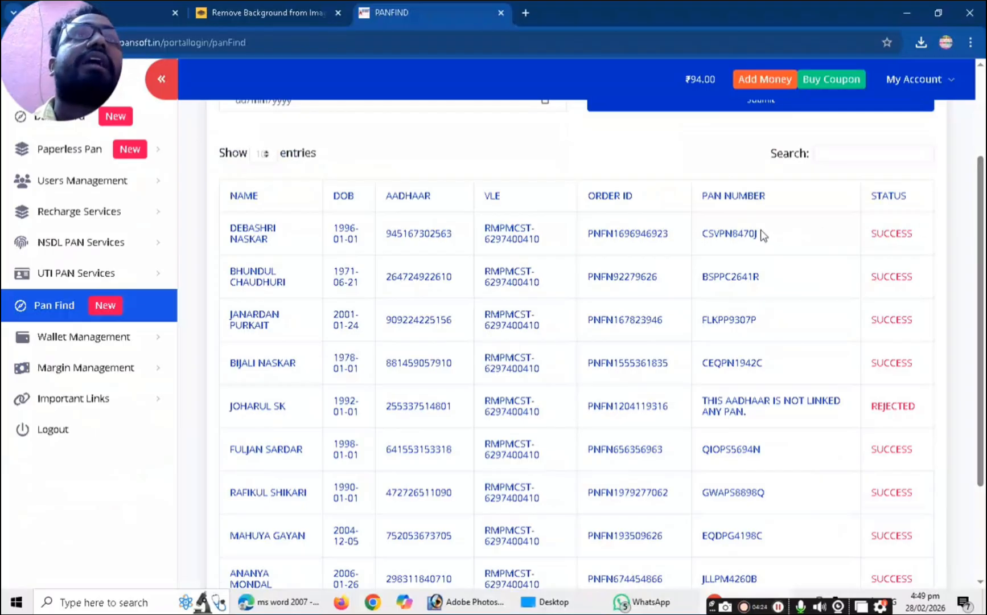
{"action": "left_click_drag", "start_coordinate": [763, 235], "coordinate": [690, 242]}
{"action": "left_click", "coordinate": [797, 336]}
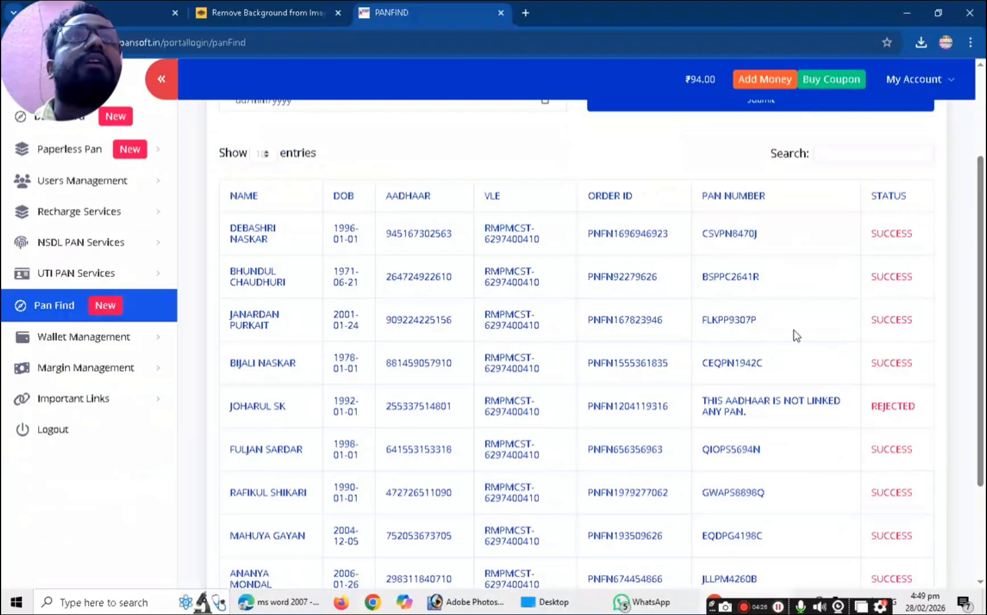
{"action": "left_click_drag", "start_coordinate": [703, 400], "coordinate": [746, 413]}
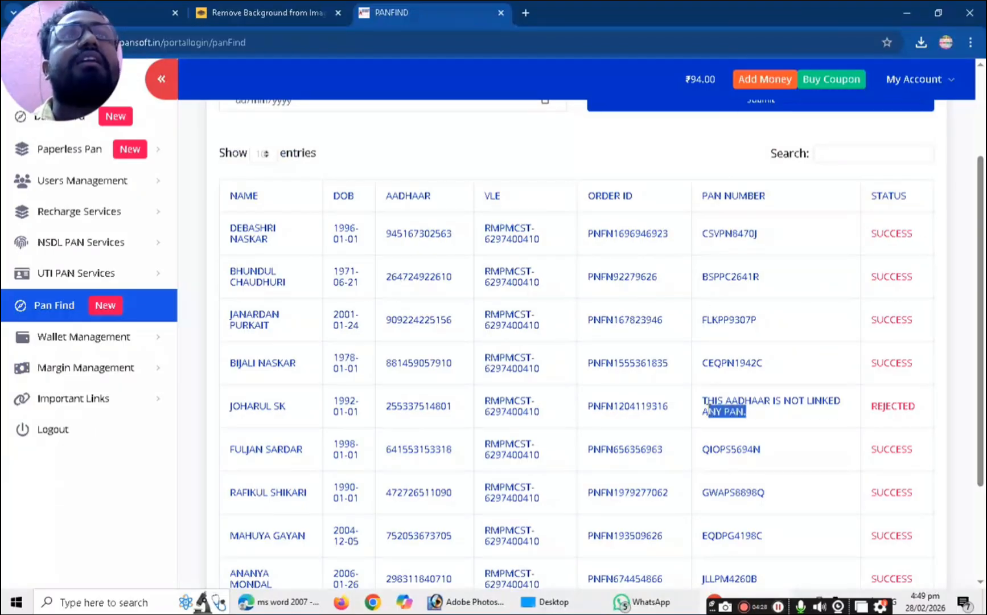
{"action": "left_click", "coordinate": [713, 400]}
{"action": "scroll", "coordinate": [740, 395], "scroll_direction": "up", "scroll_amount": 2}
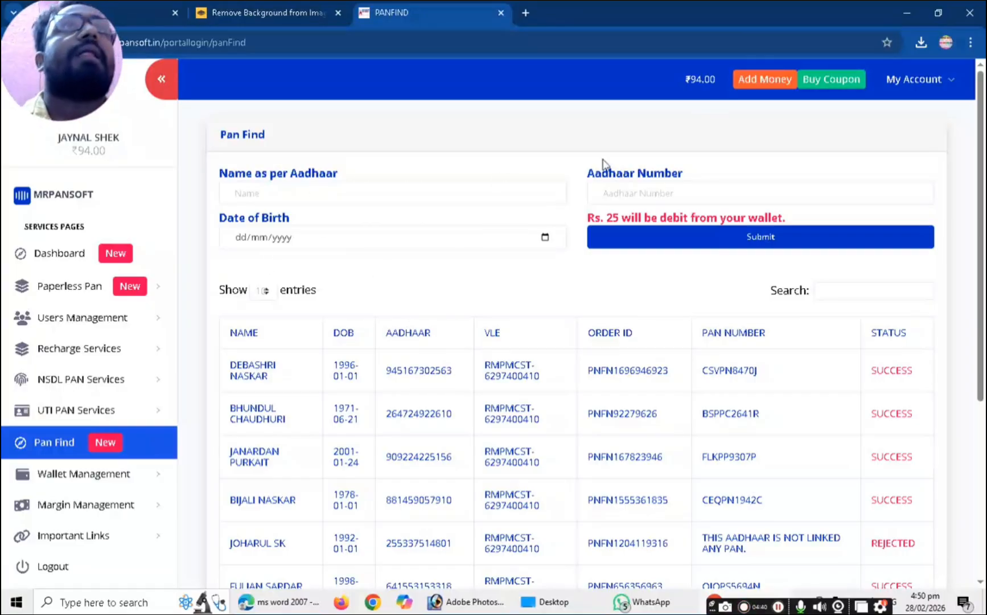
- Return to the dashboard, dismiss the welcome message, and open the UTI PSA PAN coupon page
{"action": "left_click", "coordinate": [55, 254]}
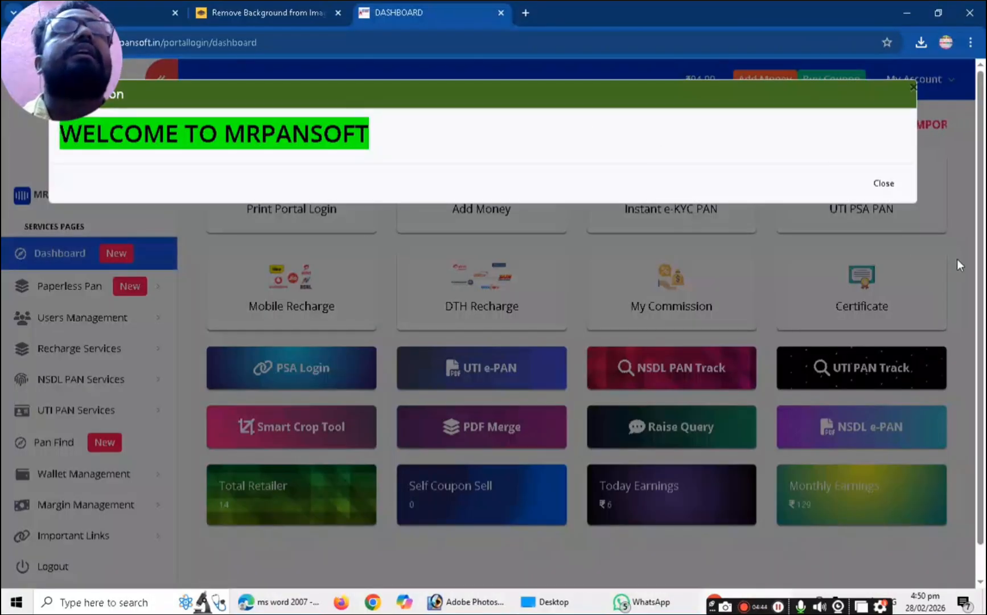
{"action": "left_click", "coordinate": [884, 184]}
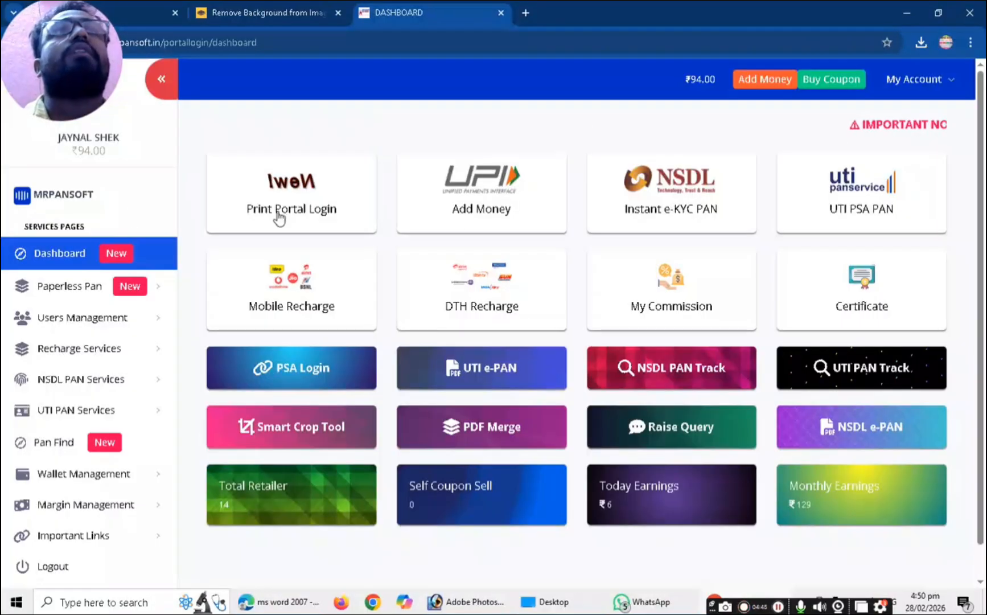
{"action": "left_click", "coordinate": [869, 205]}
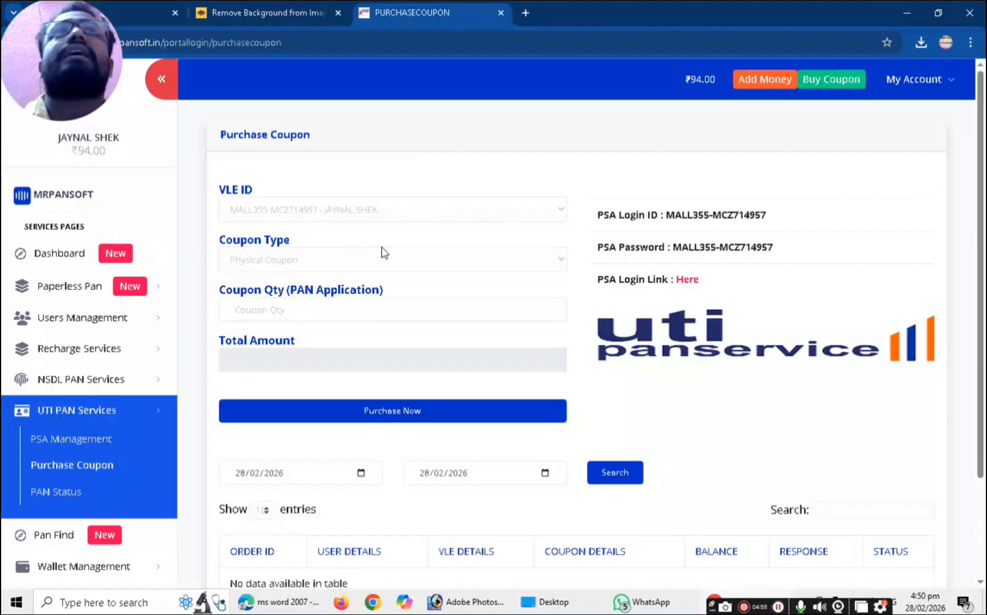
- On the Add Money page choose Quick Pay as the payment option, then return to coupons
{"action": "left_click", "coordinate": [761, 80]}
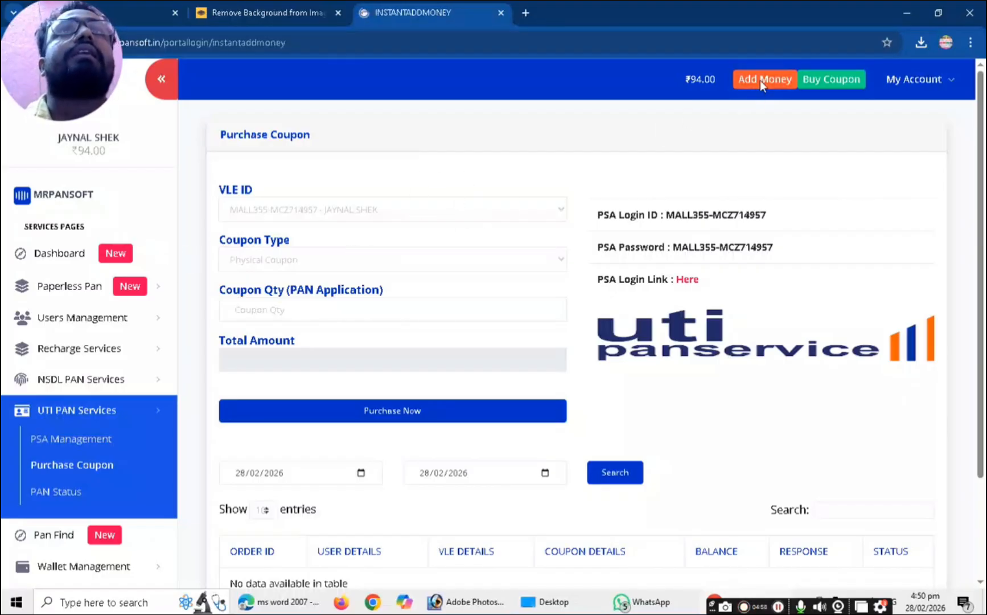
{"action": "left_click", "coordinate": [469, 199]}
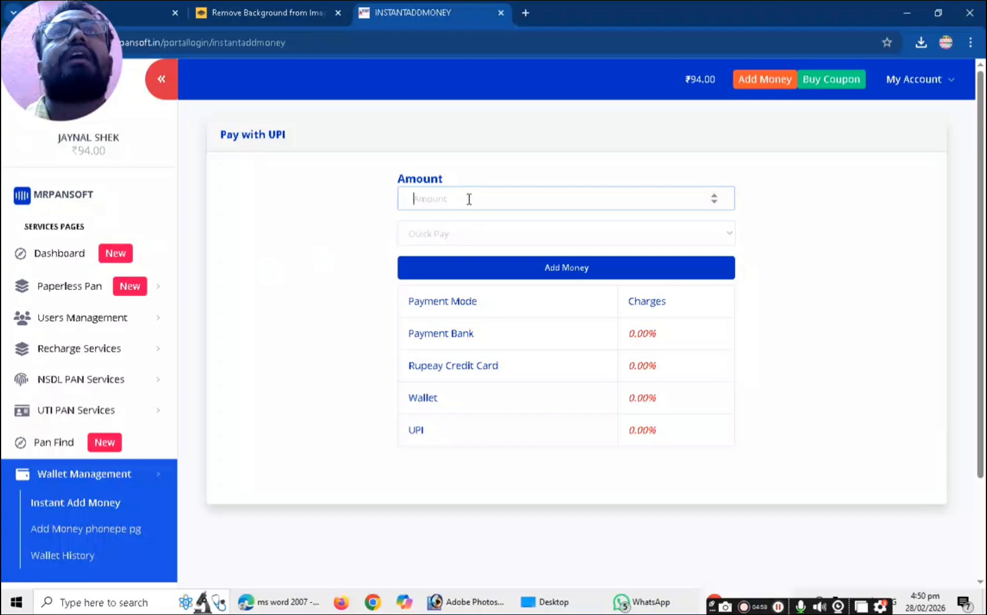
{"action": "left_click", "coordinate": [455, 249]}
{"action": "left_click", "coordinate": [464, 252]}
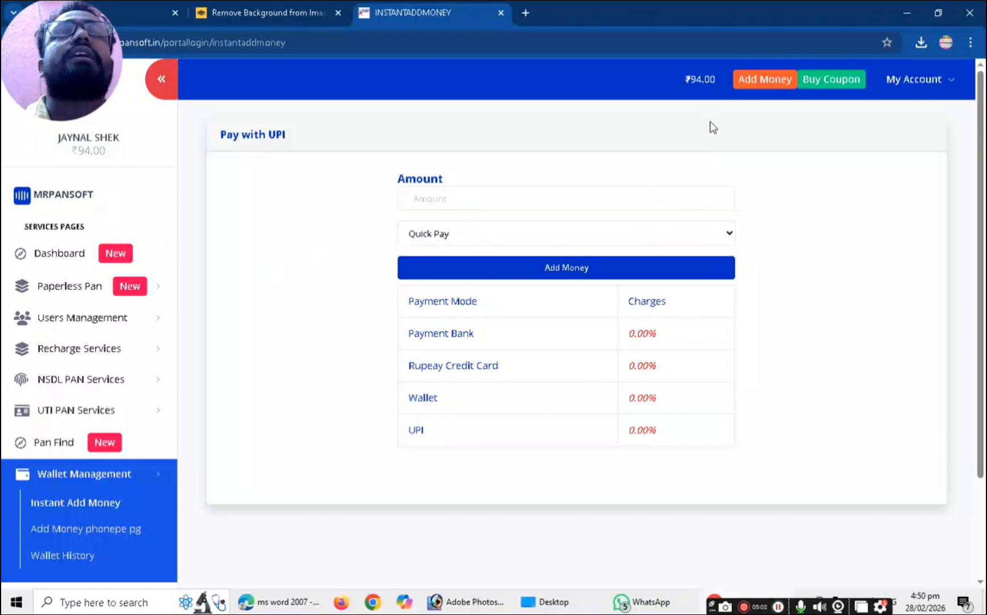
{"action": "left_click", "coordinate": [833, 80]}
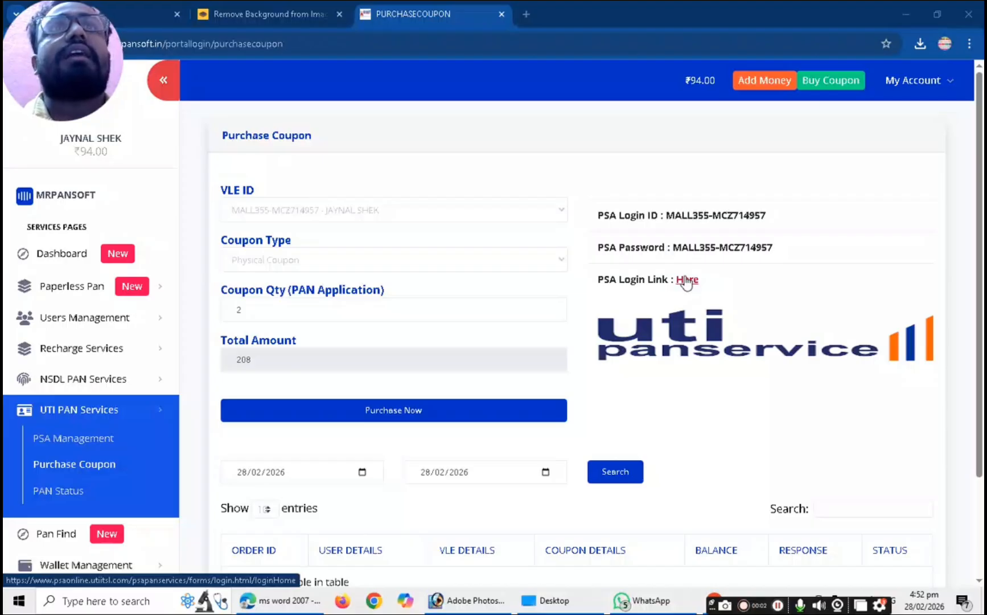
- Open the PSA portal login and autofill the saved User Id and Password
{"action": "left_click", "coordinate": [687, 279]}
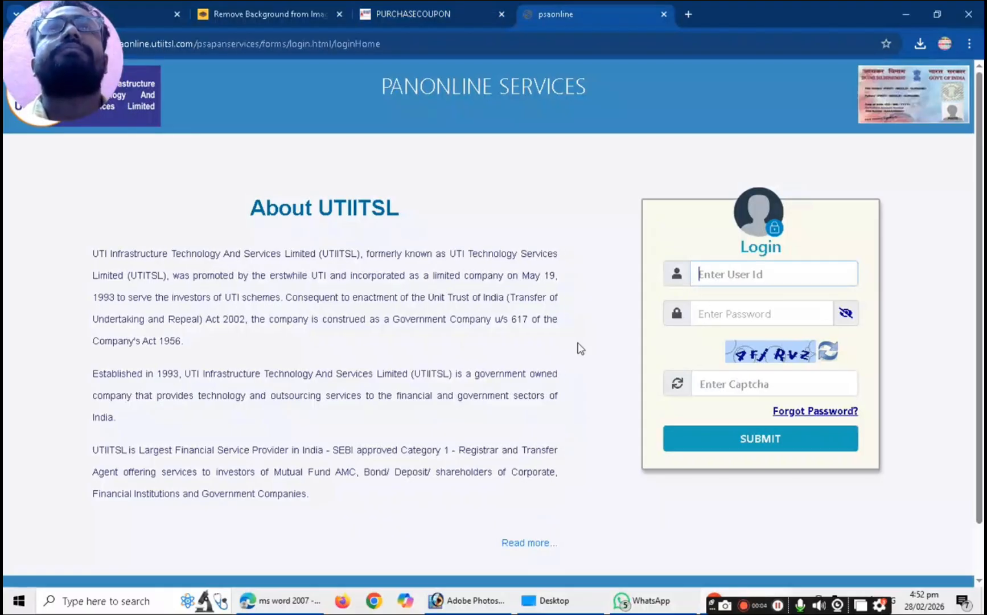
{"action": "left_click", "coordinate": [709, 274]}
{"action": "left_click", "coordinate": [601, 89]}
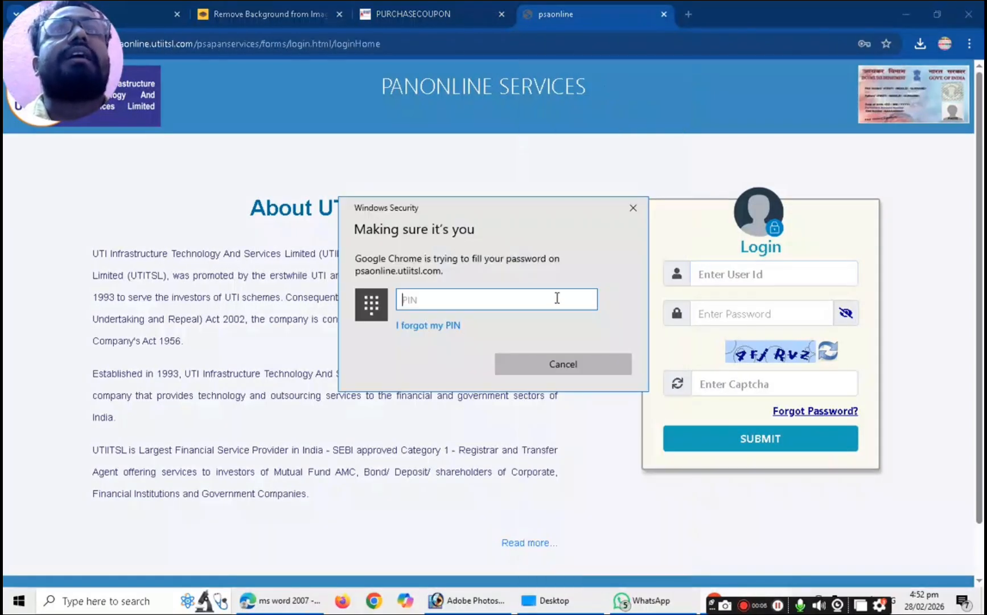
{"action": "type", "text": "****"}
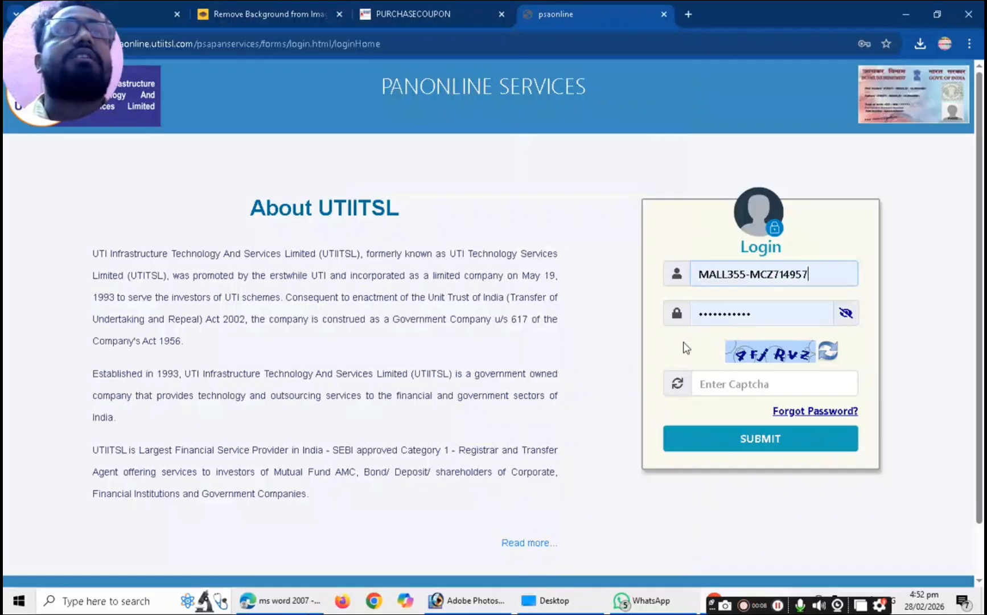
- Type the captcha text and submit the login details
{"action": "left_click", "coordinate": [727, 384]}
{"action": "type", "text": "4"}
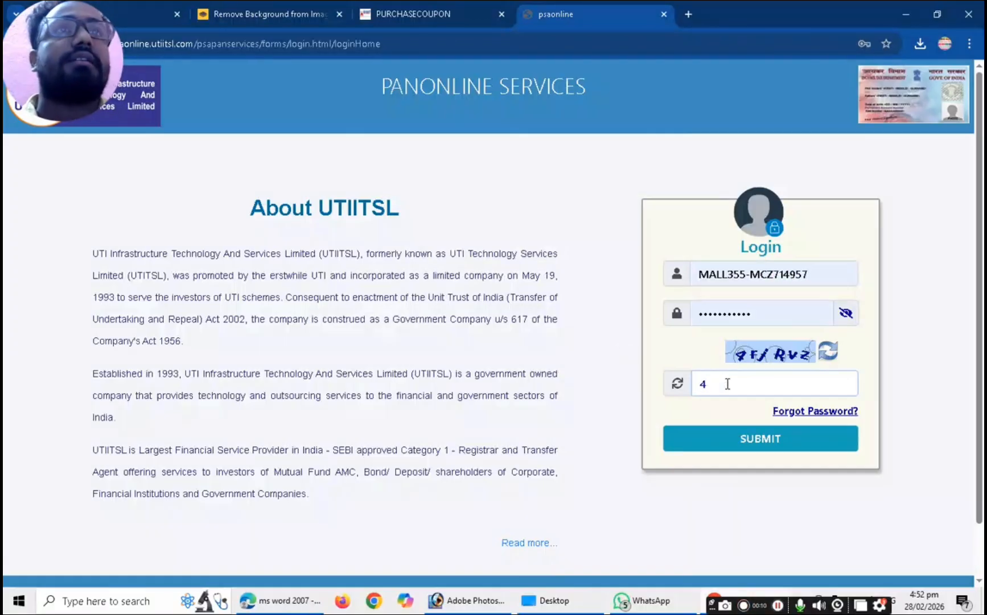
{"action": "type", "text": "R"}
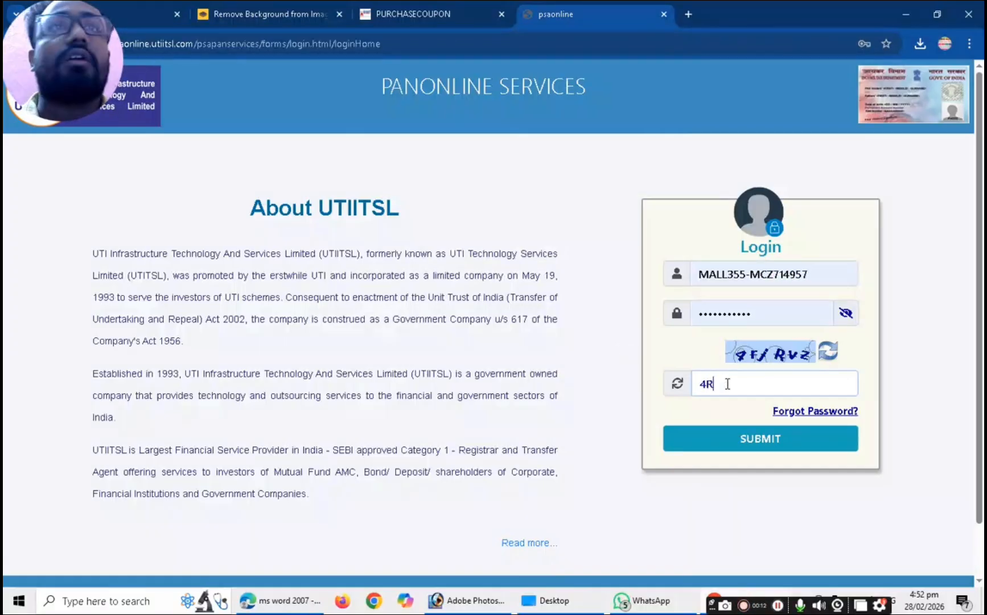
{"action": "type", "text": "rjRvz"}
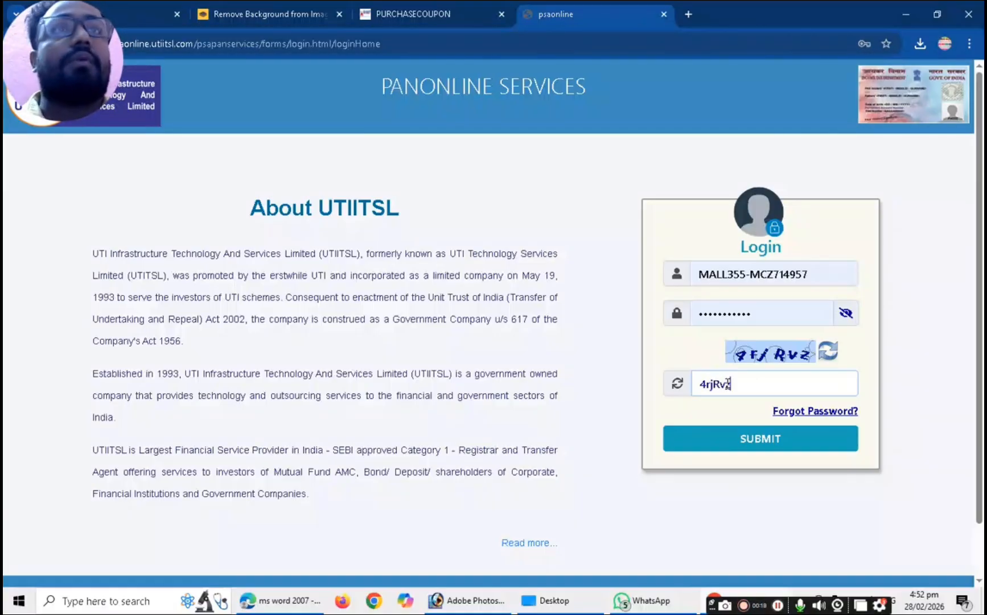
{"action": "left_click", "coordinate": [761, 438]}
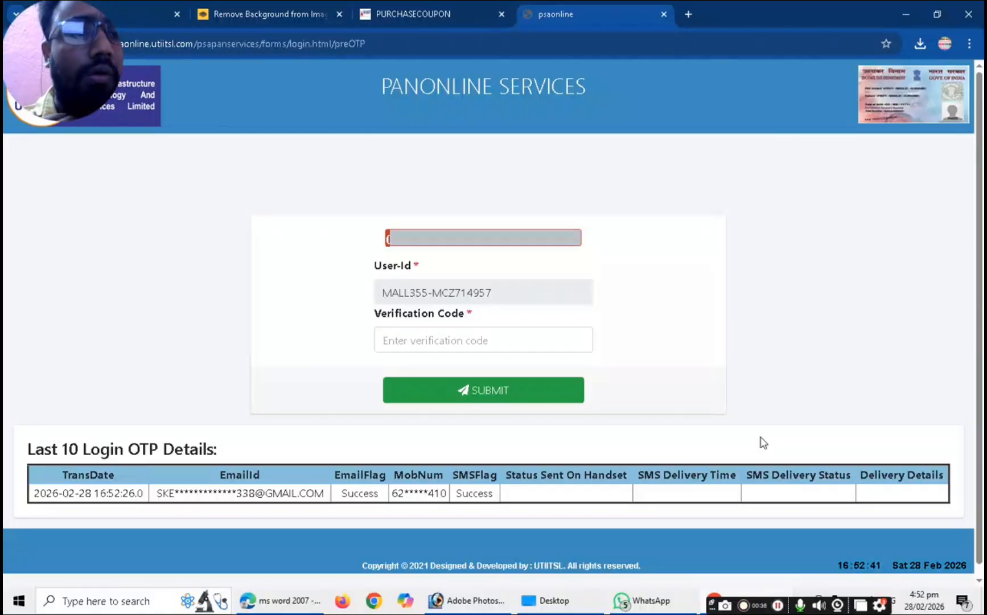
- Enter the verification code received by email/SMS and submit to open the PSA dashboard
{"action": "left_click", "coordinate": [504, 331]}
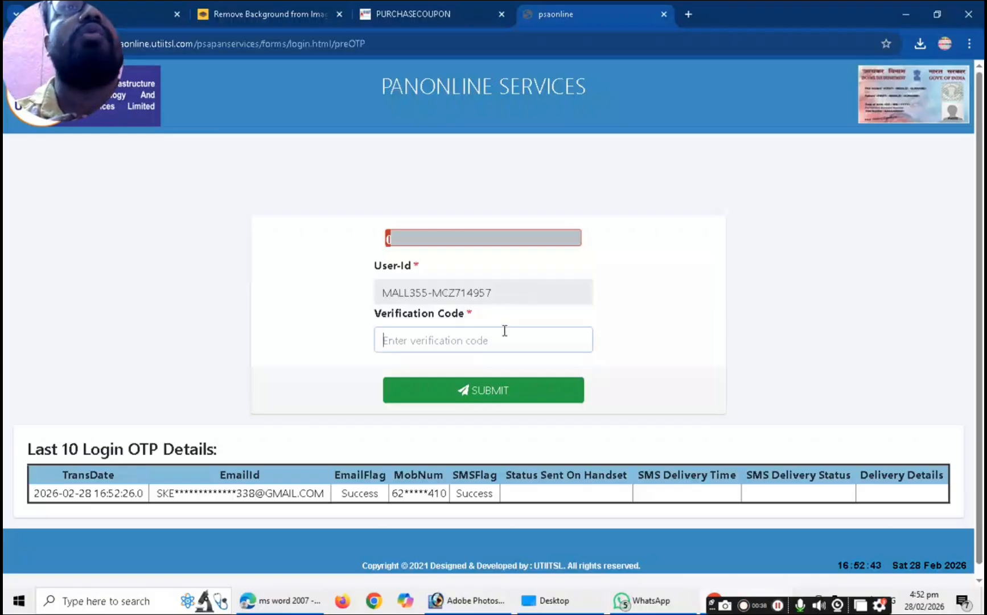
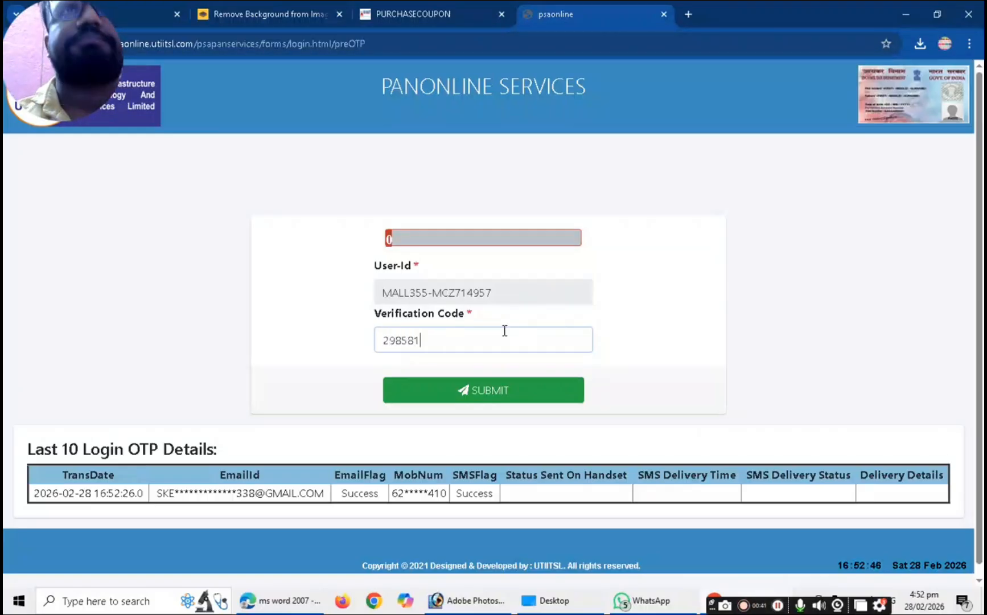
{"action": "left_click", "coordinate": [486, 387]}
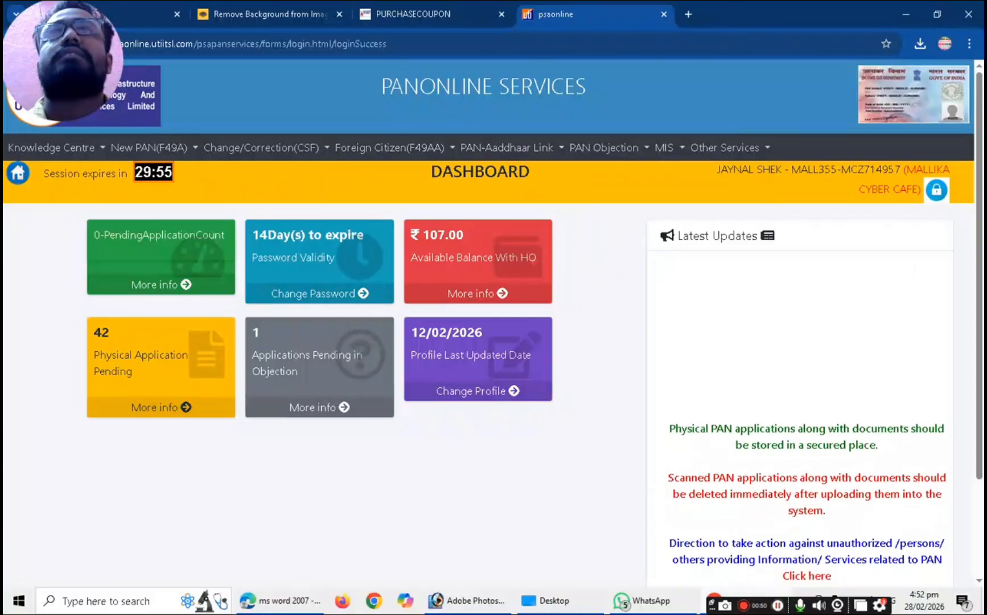
- Choose New PAN (F49A) > PAN Application > Application for Allotment of PAN
{"action": "mouse_move", "coordinate": [139, 149]}
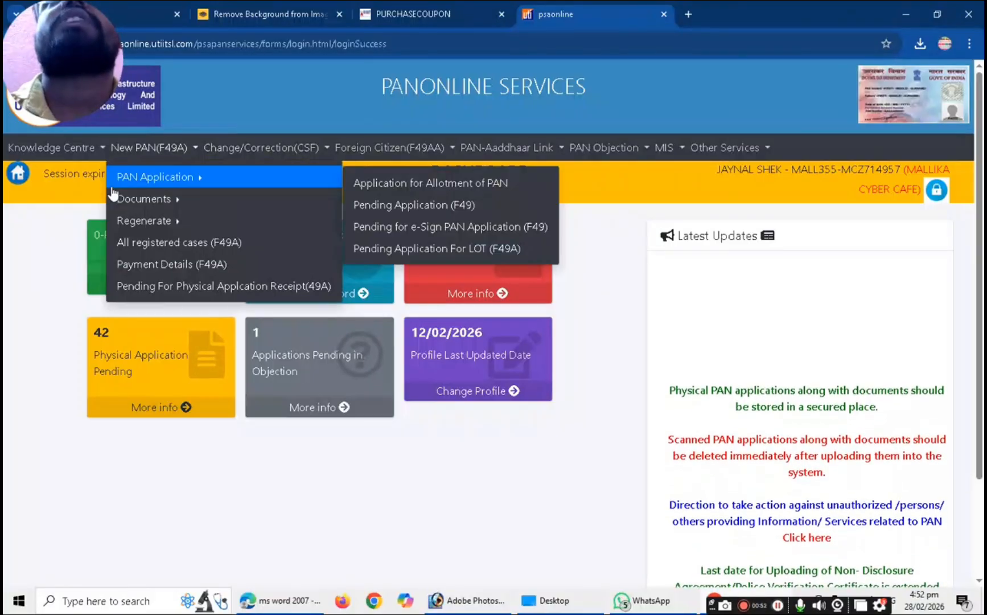
{"action": "mouse_move", "coordinate": [165, 187]}
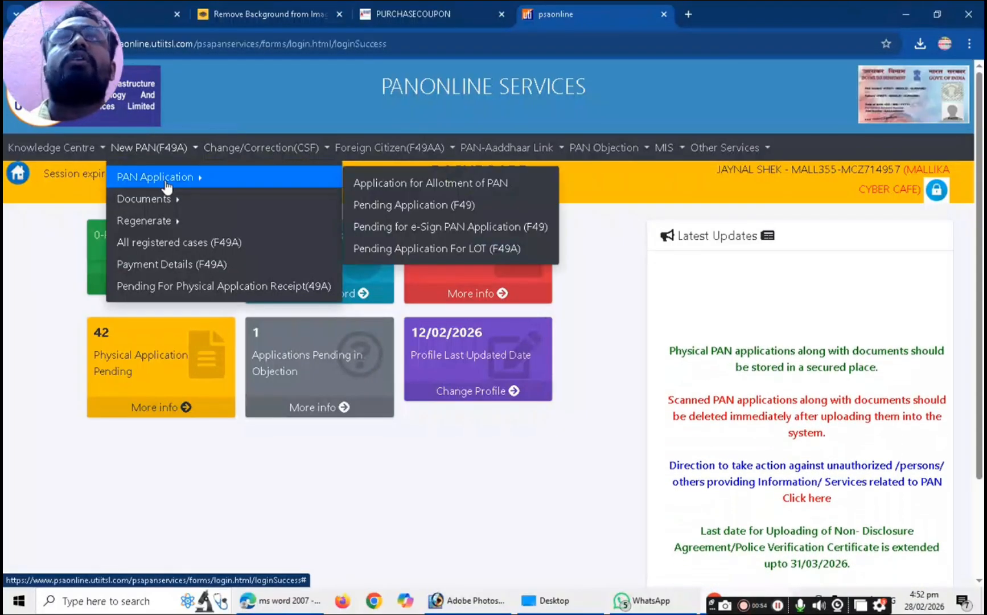
{"action": "left_click", "coordinate": [389, 185]}
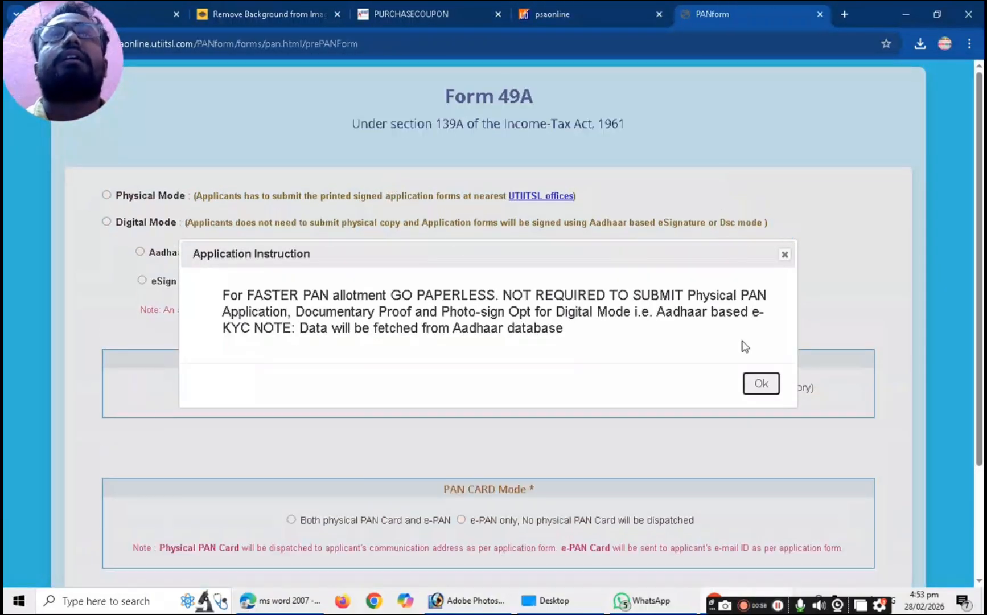
- Dismiss the instruction notices, set applicant status to Individual, and answer No to defence/NRI
{"action": "left_click", "coordinate": [760, 386]}
{"action": "left_click", "coordinate": [789, 483]}
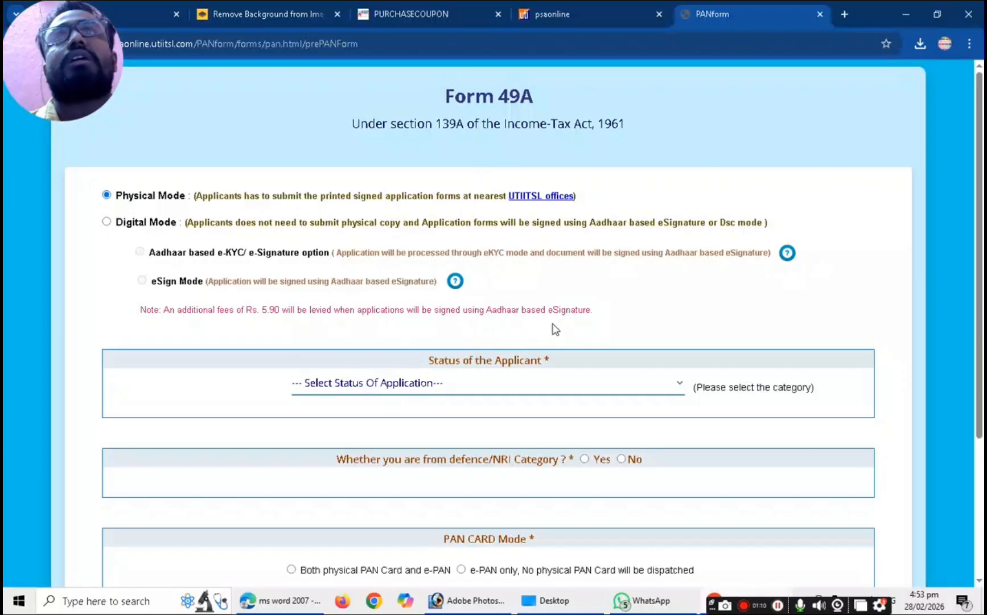
{"action": "left_click", "coordinate": [444, 387]}
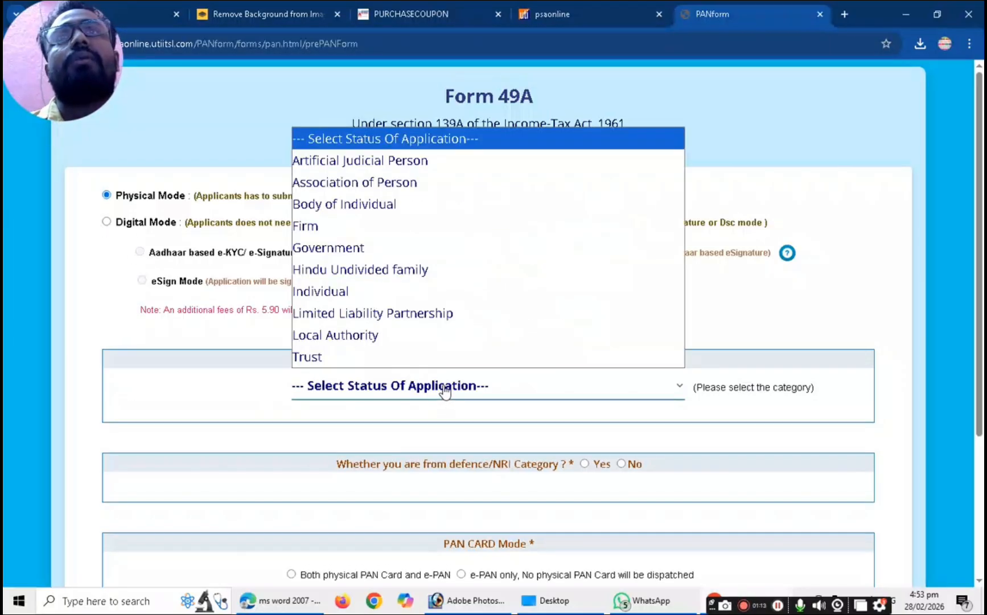
{"action": "left_click", "coordinate": [366, 291]}
{"action": "scroll", "coordinate": [571, 366], "scroll_direction": "down", "scroll_amount": 2}
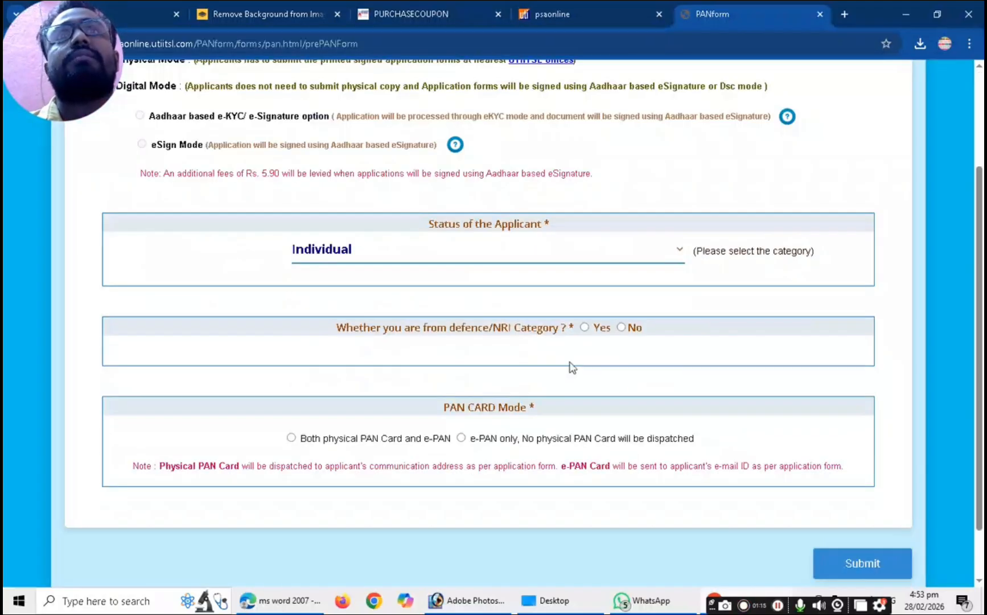
{"action": "left_click", "coordinate": [621, 327]}
- Set PAN card mode to both physical PAN card and e-PAN and submit the pre-form
{"action": "scroll", "coordinate": [621, 331], "scroll_direction": "down", "scroll_amount": 1}
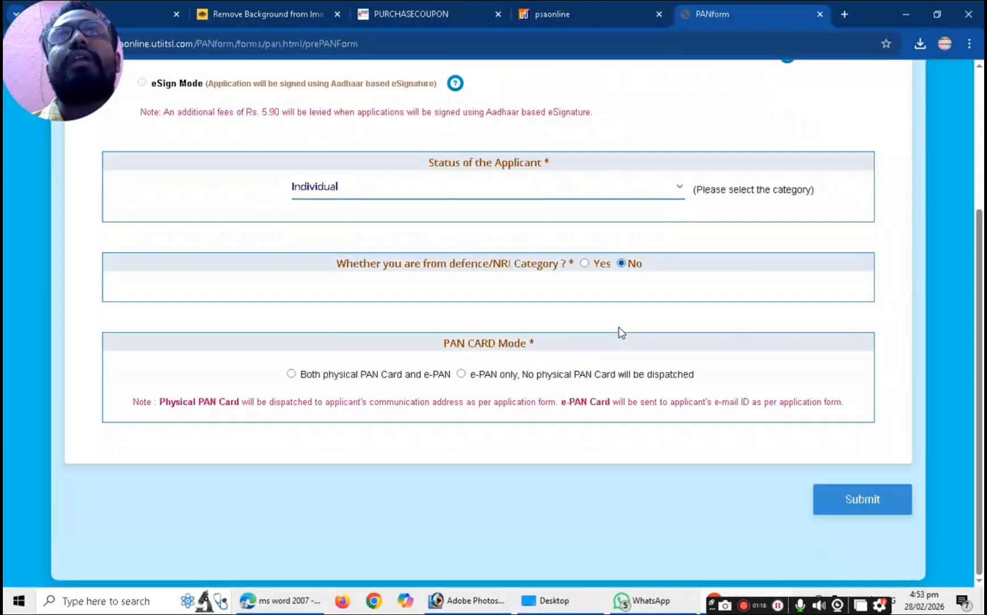
{"action": "left_click", "coordinate": [291, 374]}
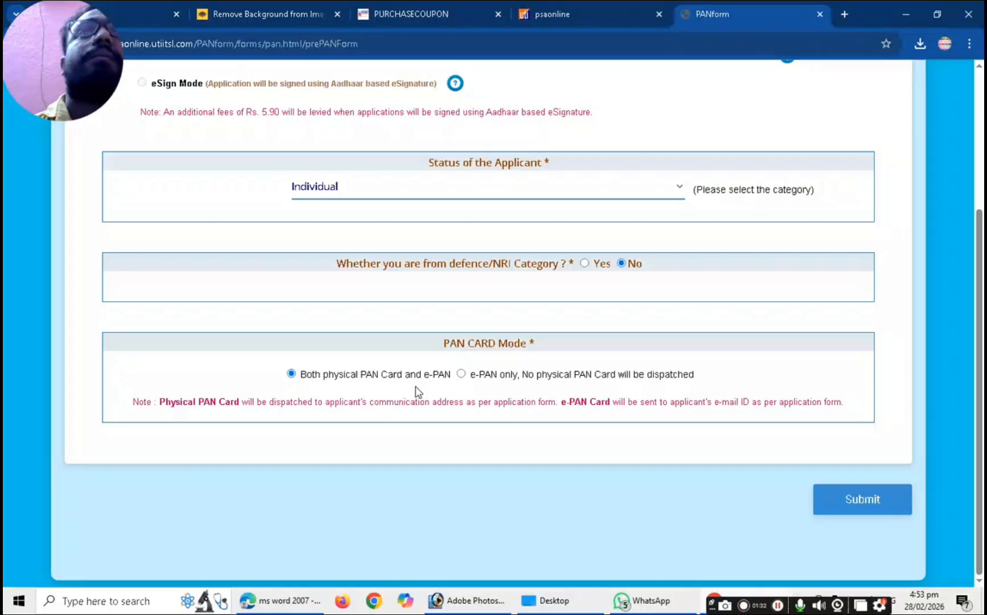
{"action": "left_click", "coordinate": [461, 374]}
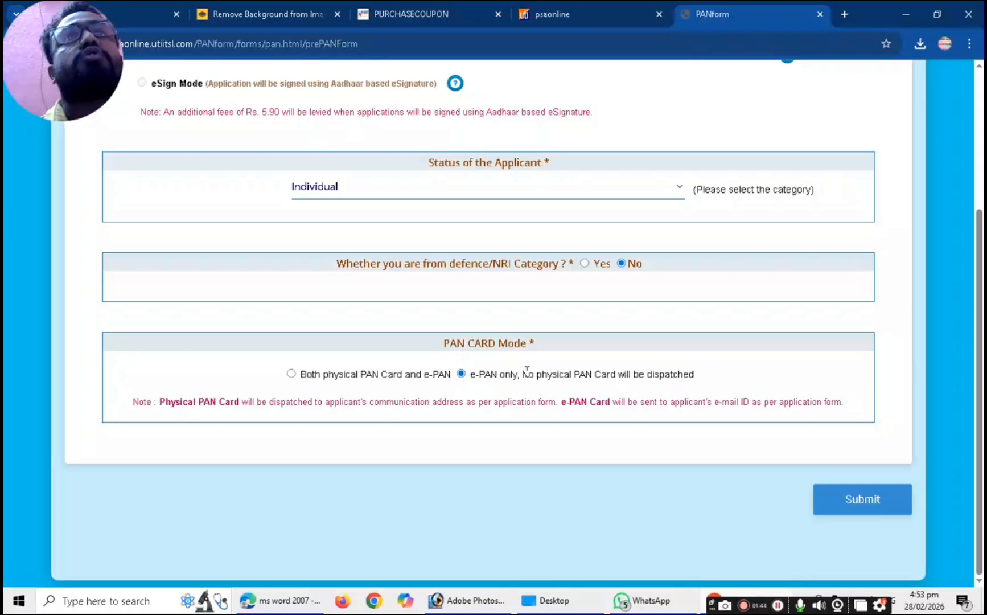
{"action": "left_click_drag", "start_coordinate": [470, 377], "coordinate": [594, 391]}
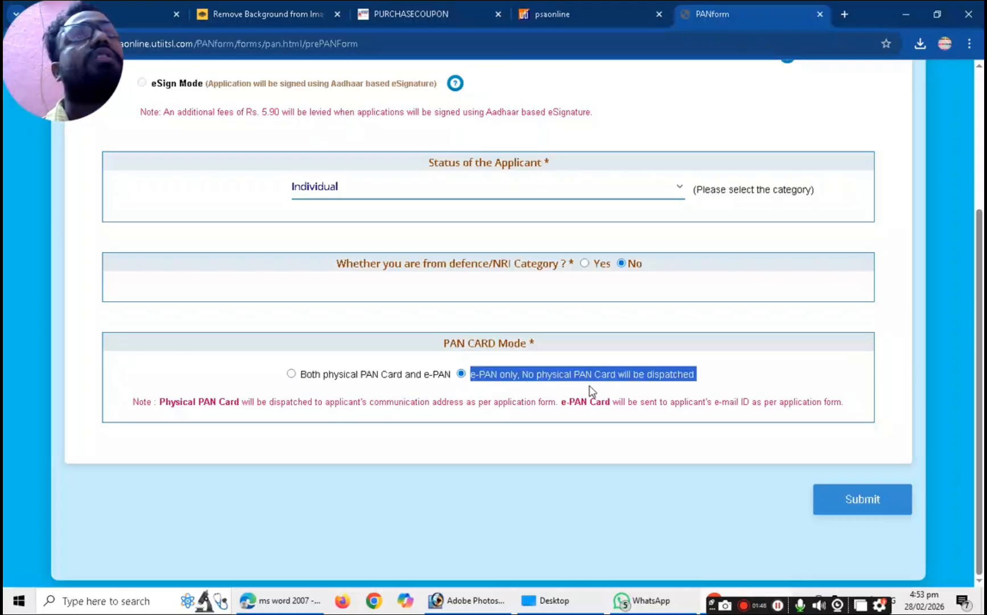
{"action": "left_click", "coordinate": [594, 392]}
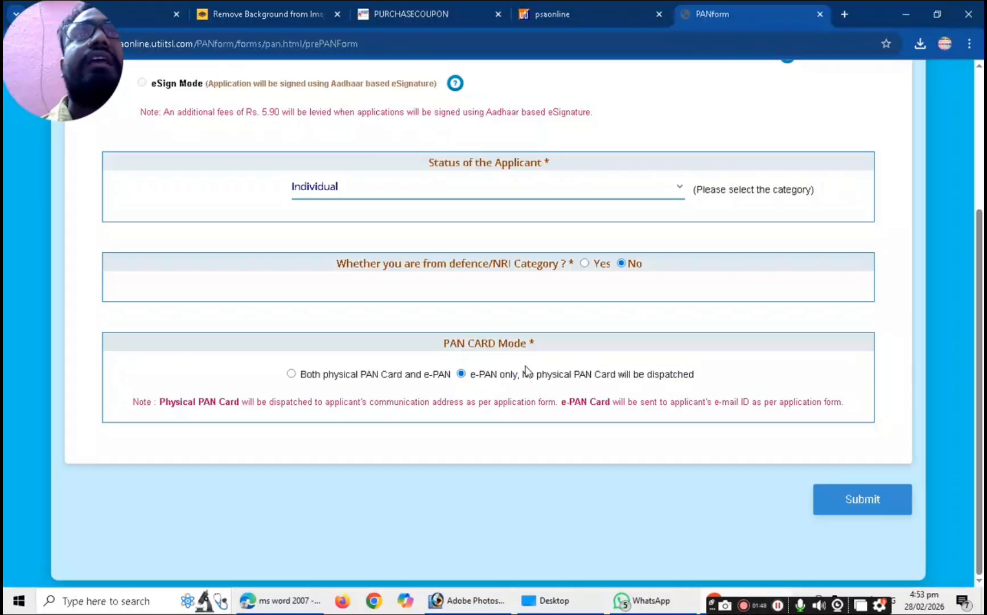
{"action": "left_click", "coordinate": [291, 374]}
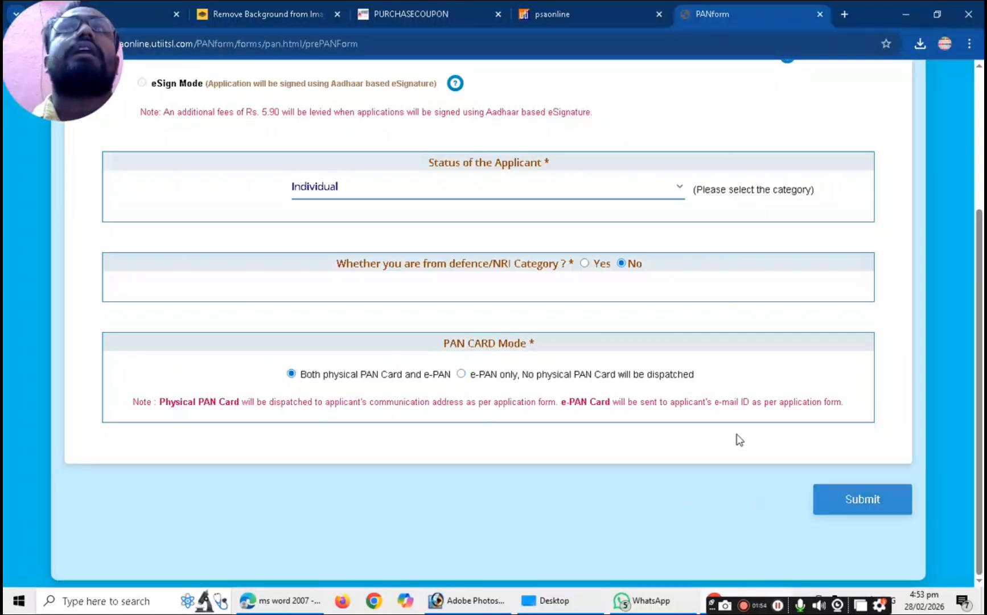
{"action": "left_click", "coordinate": [869, 501]}
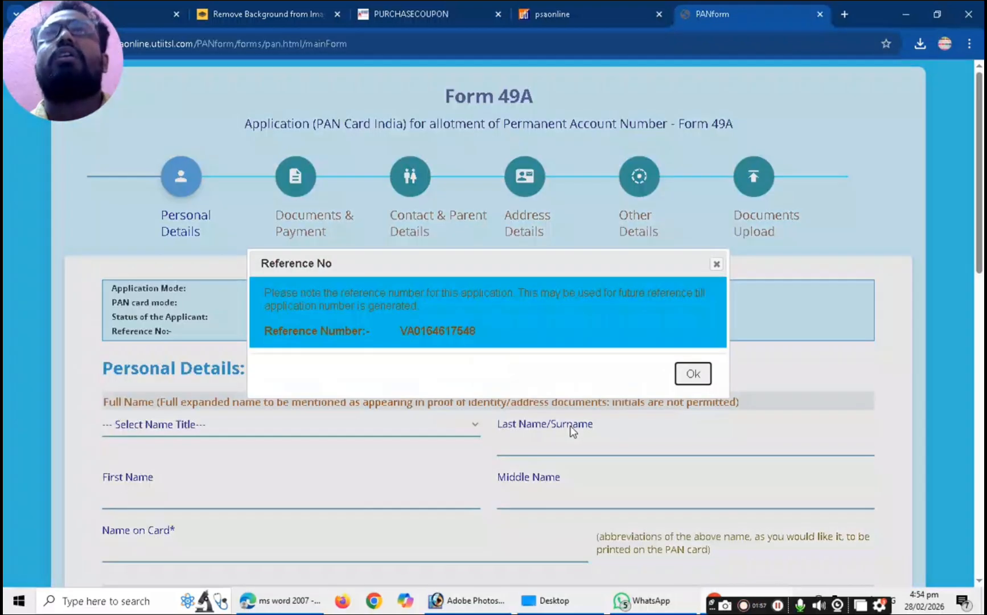
- Dismiss the reference number notice and set the name title to SHRI
{"action": "left_click", "coordinate": [691, 376]}
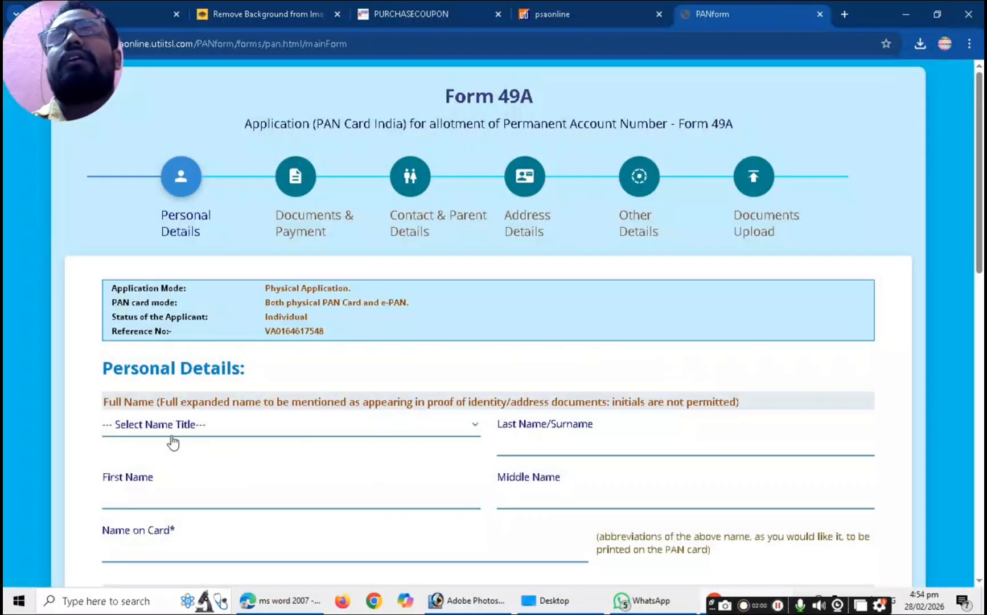
{"action": "left_click", "coordinate": [208, 433]}
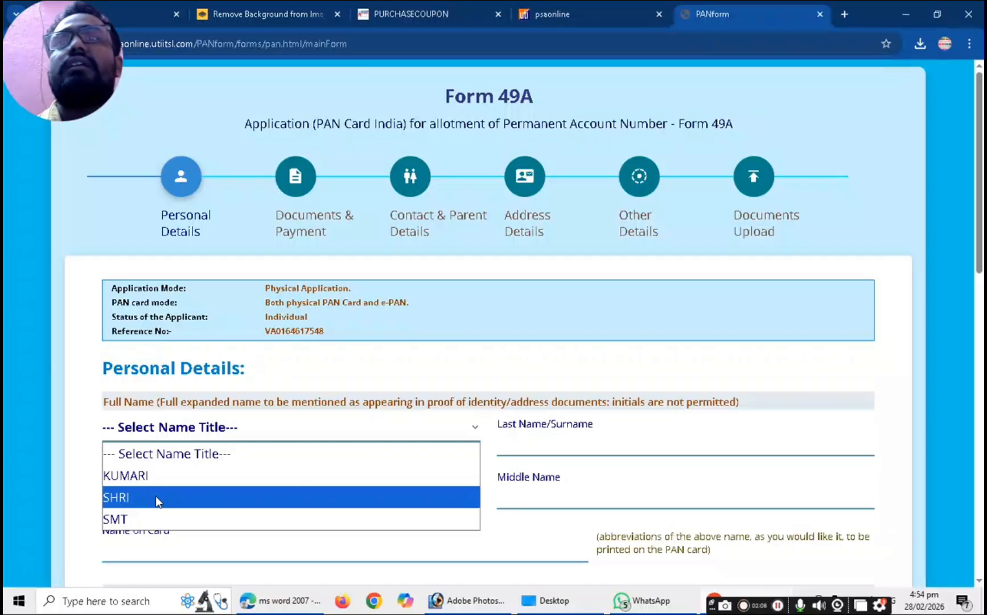
{"action": "left_click", "coordinate": [130, 519]}
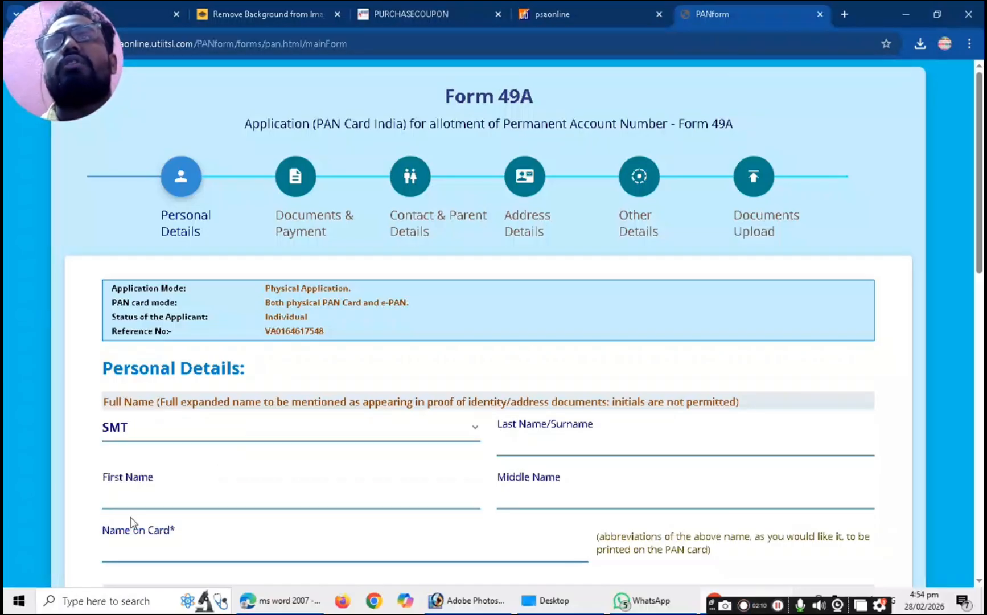
{"action": "left_click", "coordinate": [161, 428]}
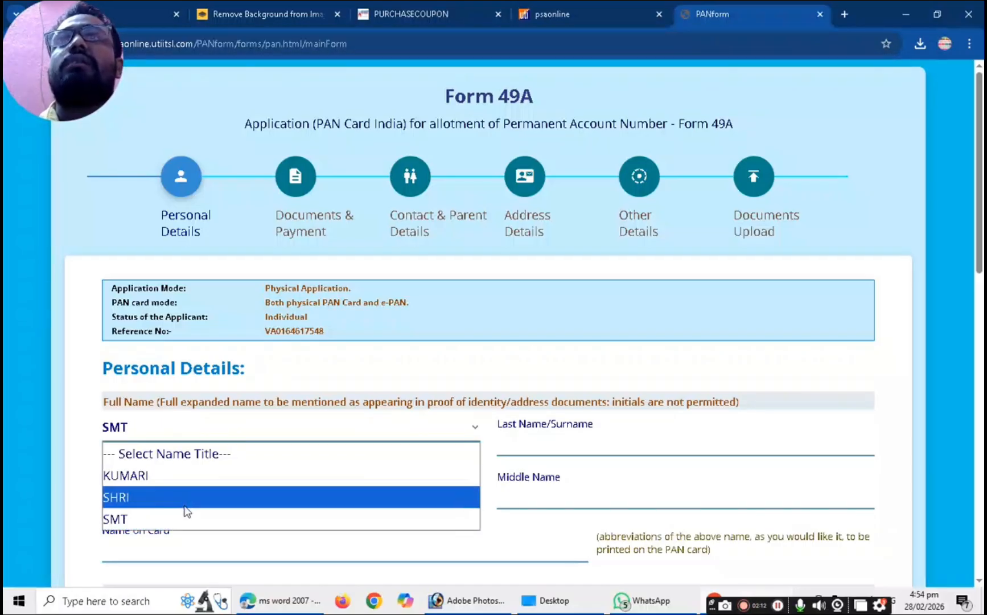
{"action": "left_click", "coordinate": [151, 498]}
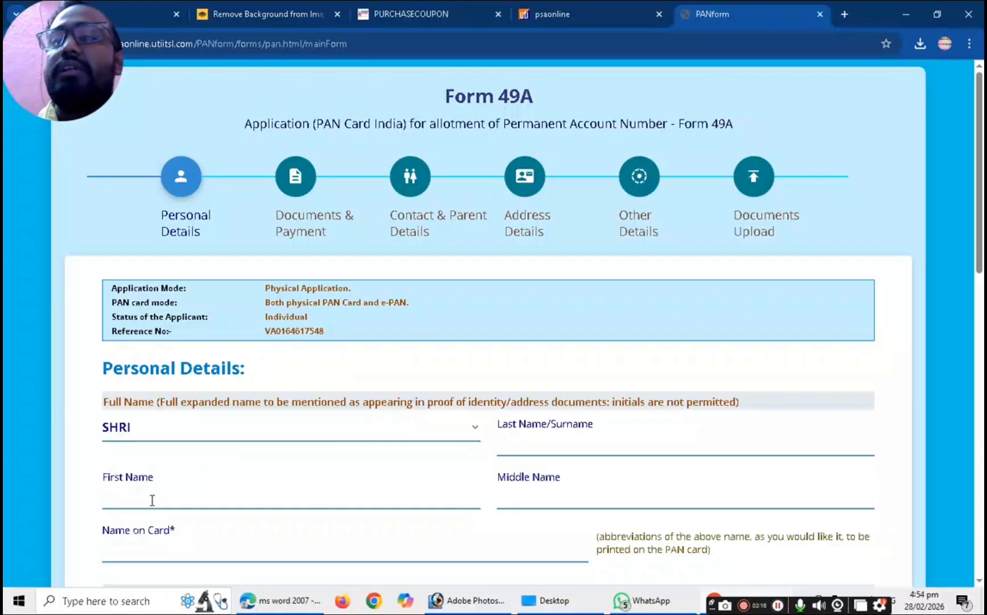
- Enter the applicant's surname and first name, and review the name printed on the card
{"action": "left_click", "coordinate": [604, 447]}
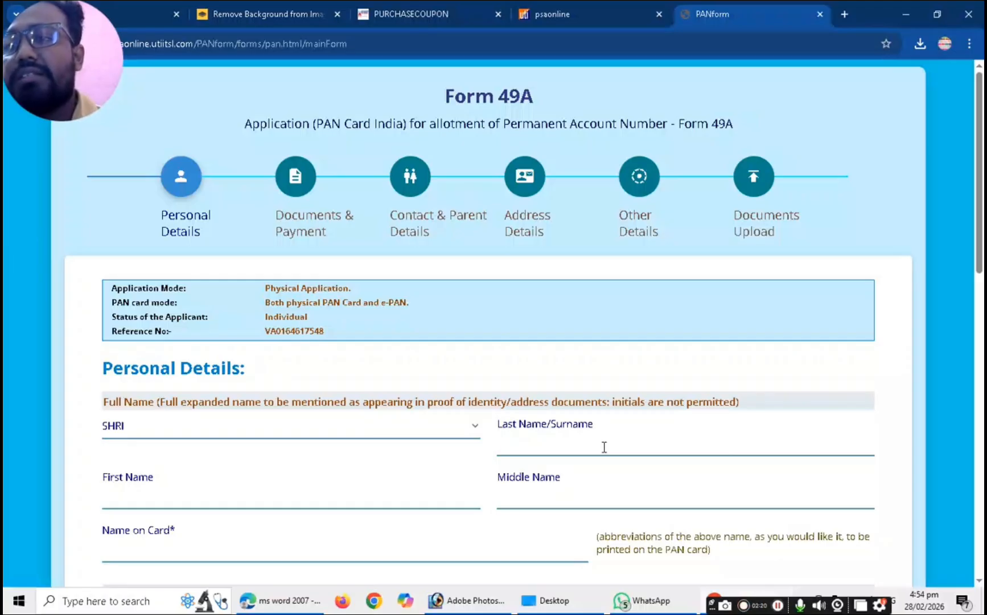
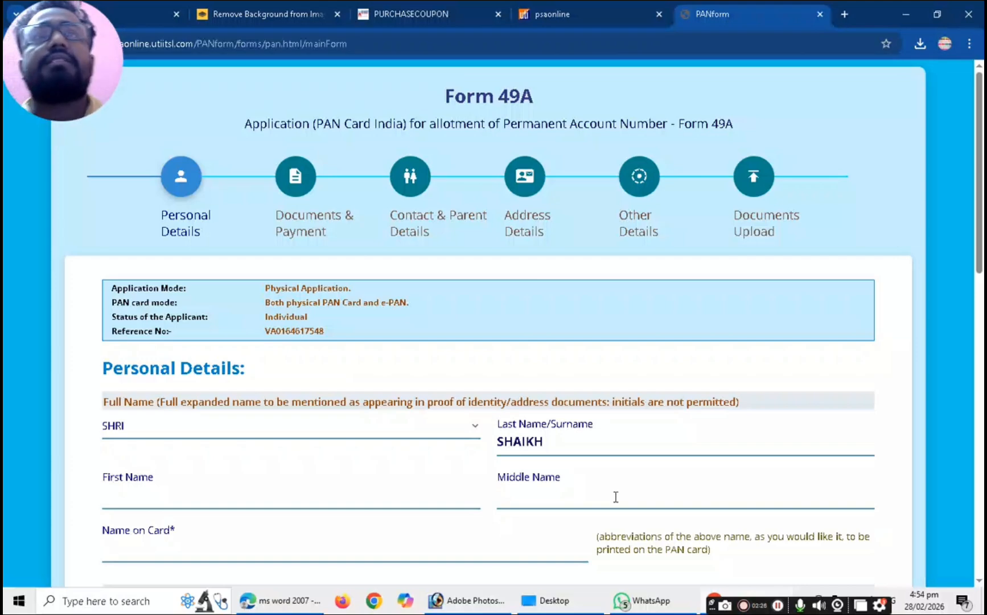
{"action": "left_click", "coordinate": [244, 492]}
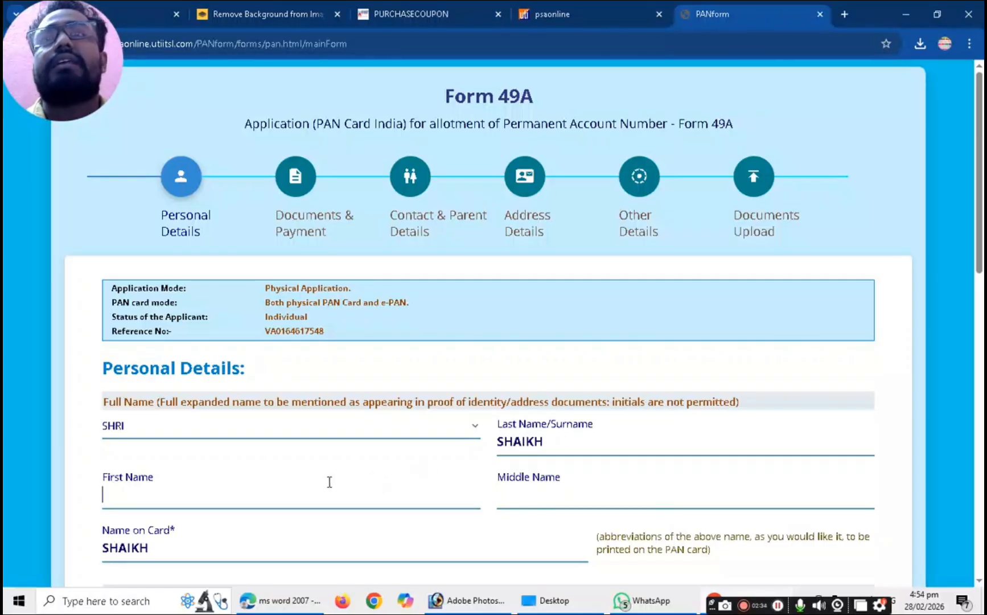
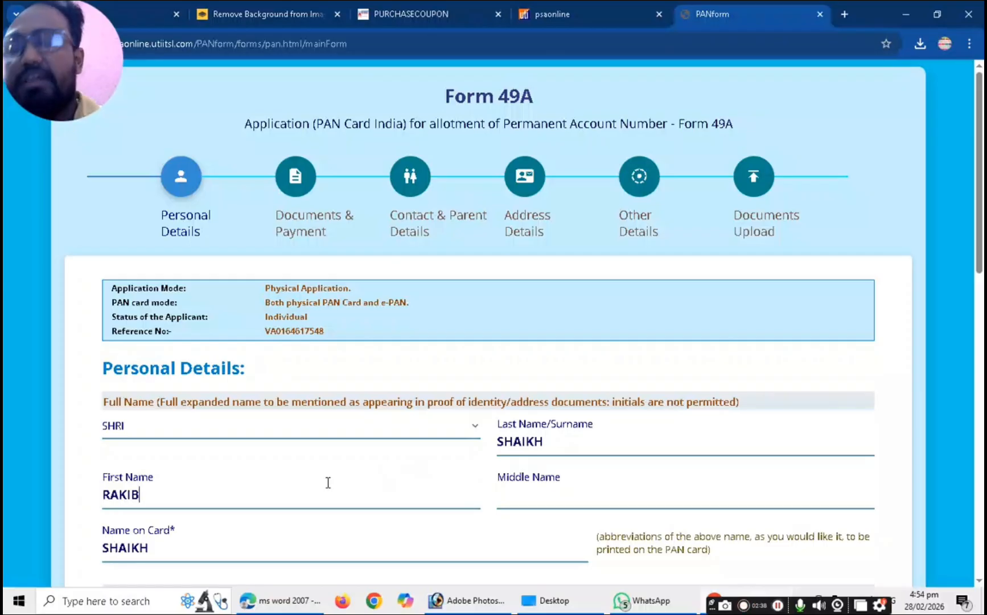
{"action": "scroll", "coordinate": [328, 482], "scroll_direction": "down", "scroll_amount": 3}
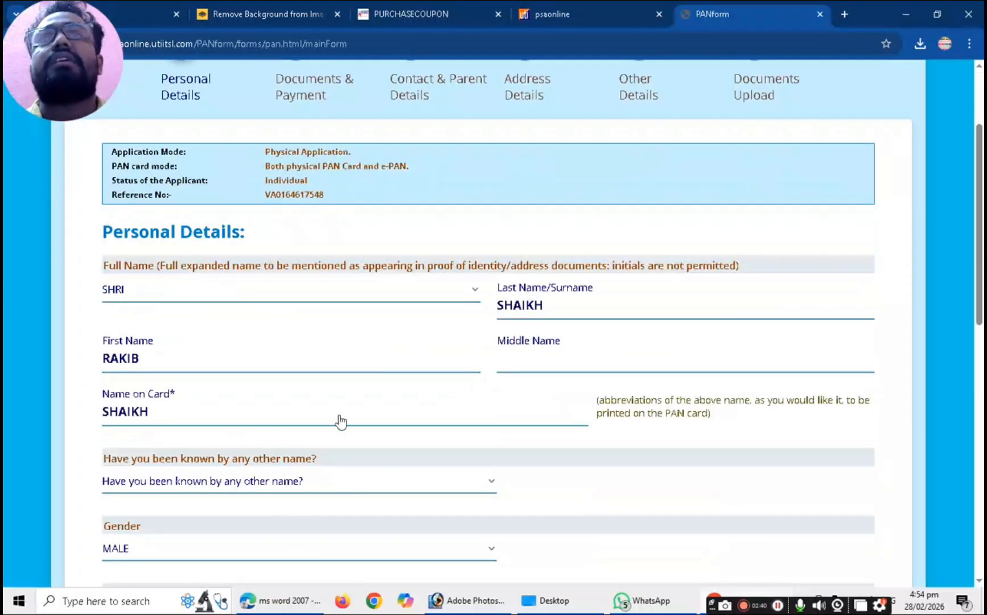
{"action": "scroll", "coordinate": [339, 421], "scroll_direction": "down", "scroll_amount": 3}
{"action": "left_click", "coordinate": [338, 278]}
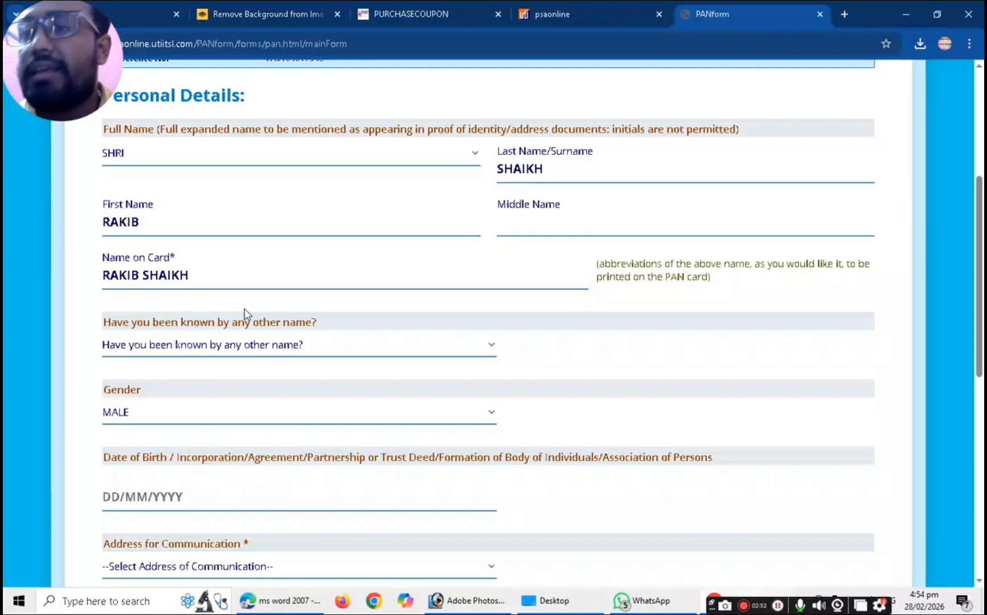
{"action": "scroll", "coordinate": [245, 313], "scroll_direction": "down", "scroll_amount": 1}
- Answer NO to being known by another name and set gender to MALE
{"action": "left_click", "coordinate": [246, 279]}
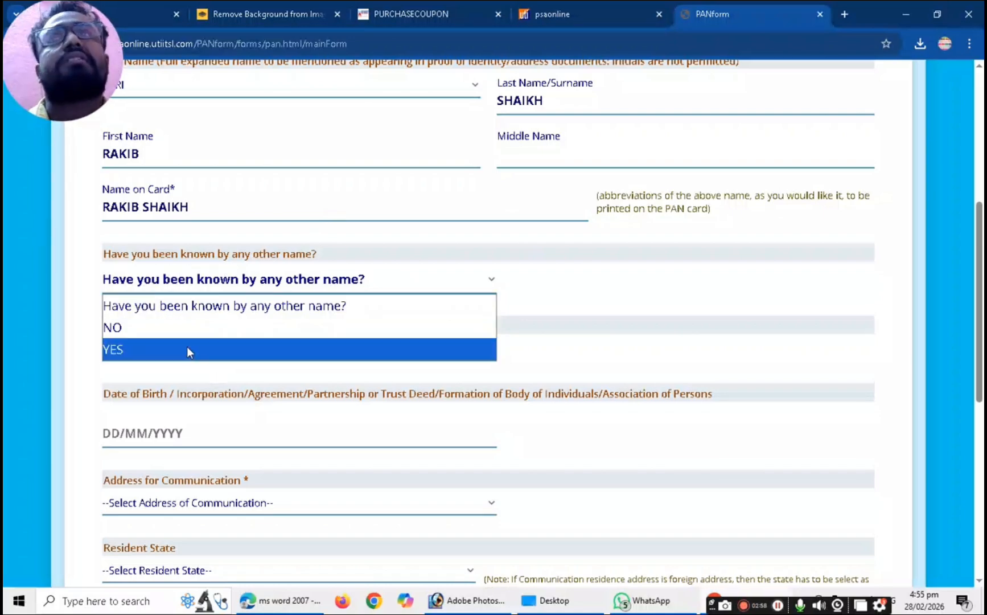
{"action": "left_click", "coordinate": [158, 333]}
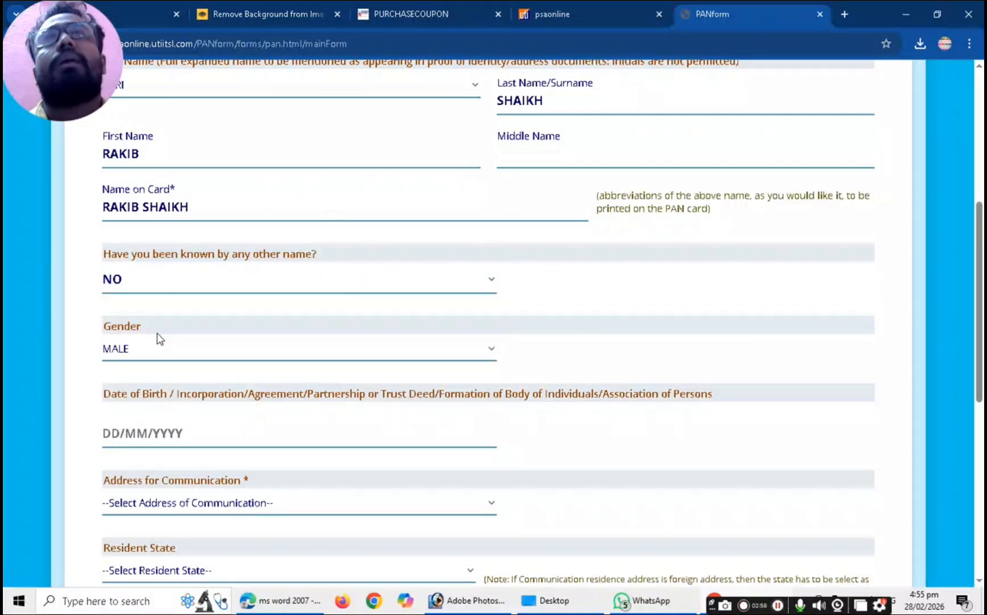
{"action": "left_click", "coordinate": [421, 291]}
{"action": "left_click", "coordinate": [260, 352]}
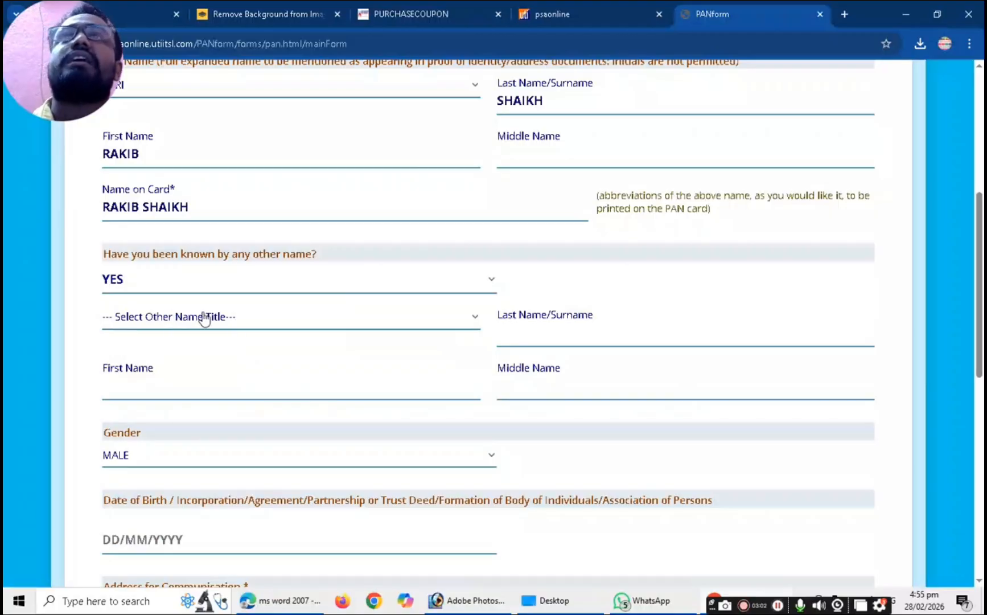
{"action": "left_click", "coordinate": [350, 297]}
{"action": "left_click", "coordinate": [273, 325]}
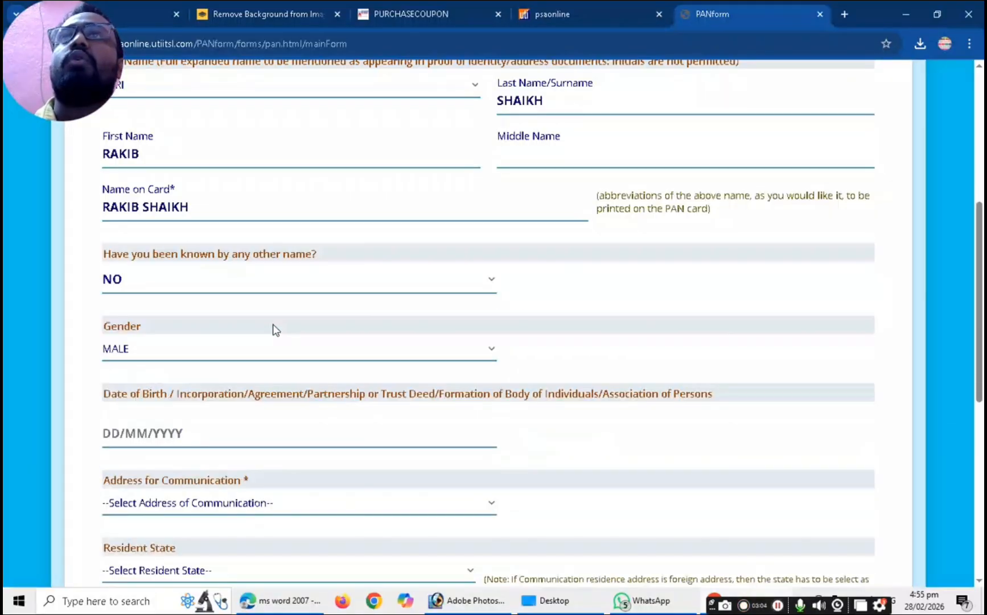
{"action": "left_click", "coordinate": [234, 346]}
{"action": "left_click", "coordinate": [235, 347]}
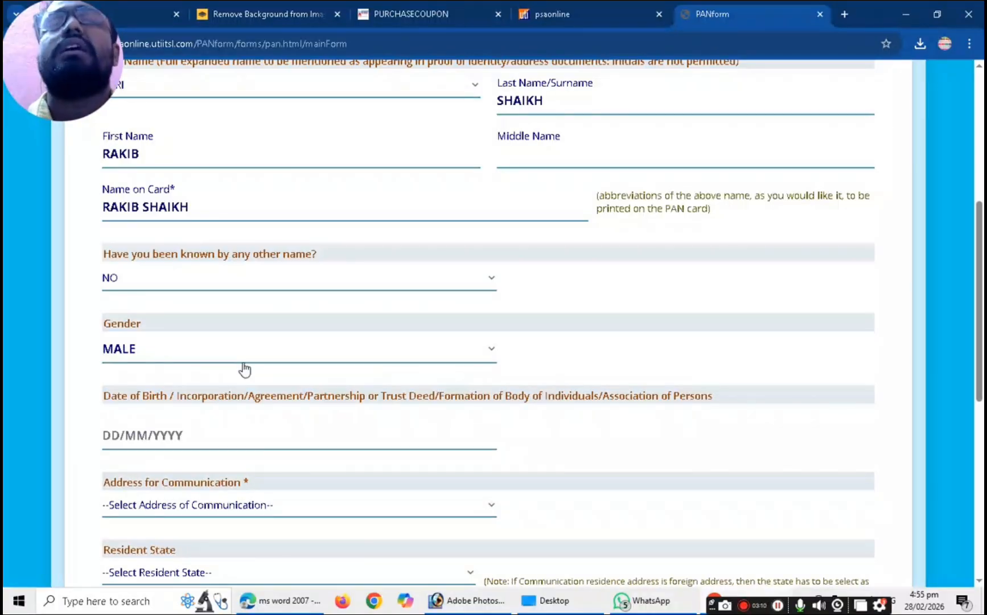
{"action": "scroll", "coordinate": [186, 409], "scroll_direction": "down", "scroll_amount": 1}
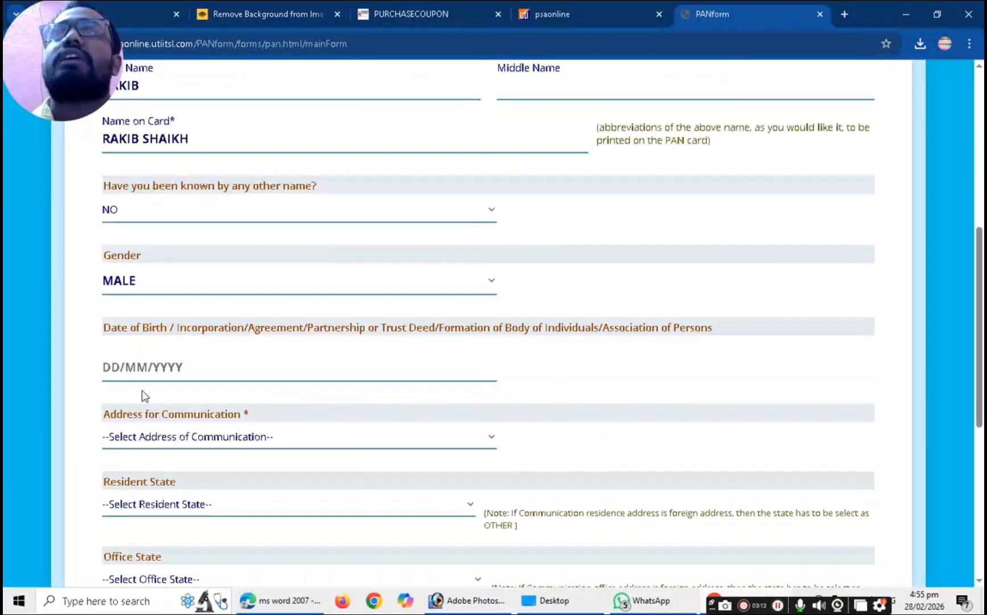
{"action": "left_click", "coordinate": [109, 370]}
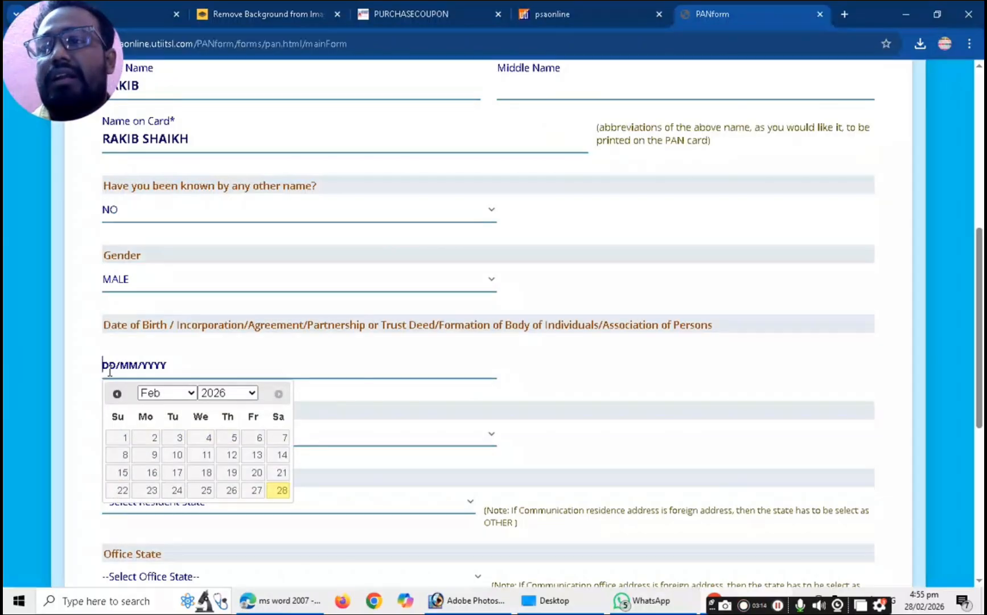
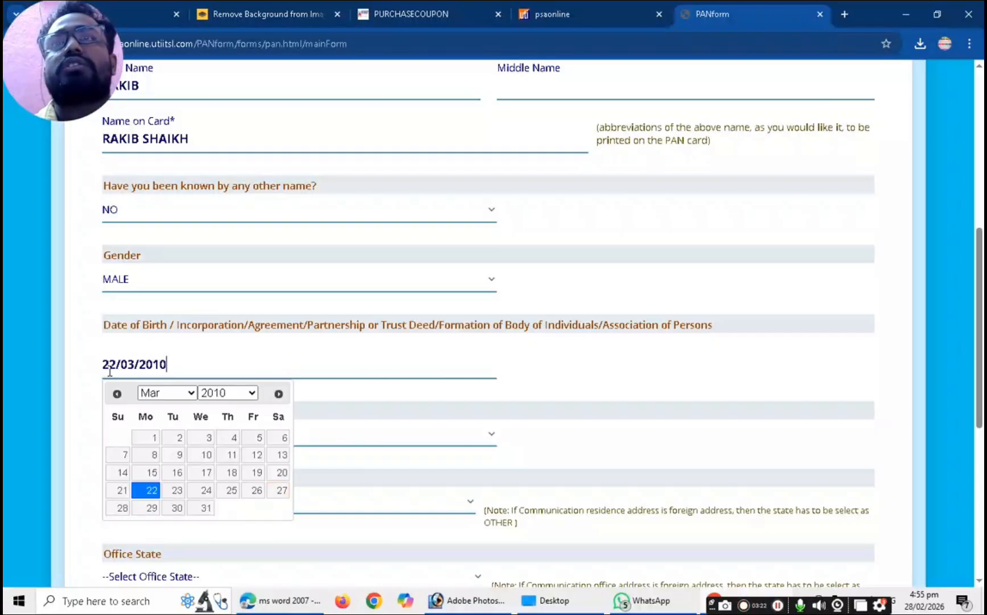
{"action": "left_click", "coordinate": [156, 494]}
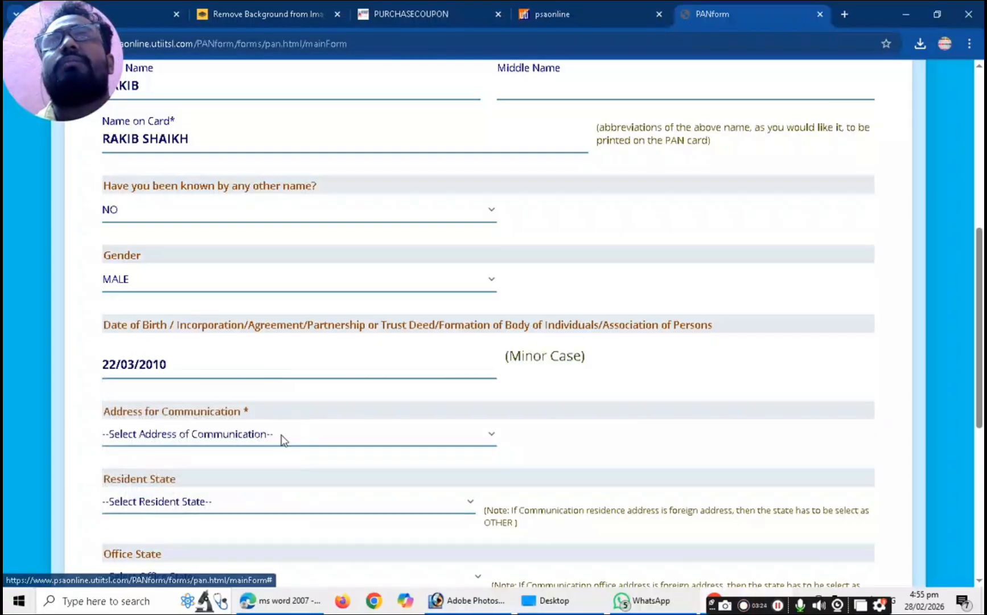
{"action": "left_click_drag", "start_coordinate": [504, 356], "coordinate": [571, 371]}
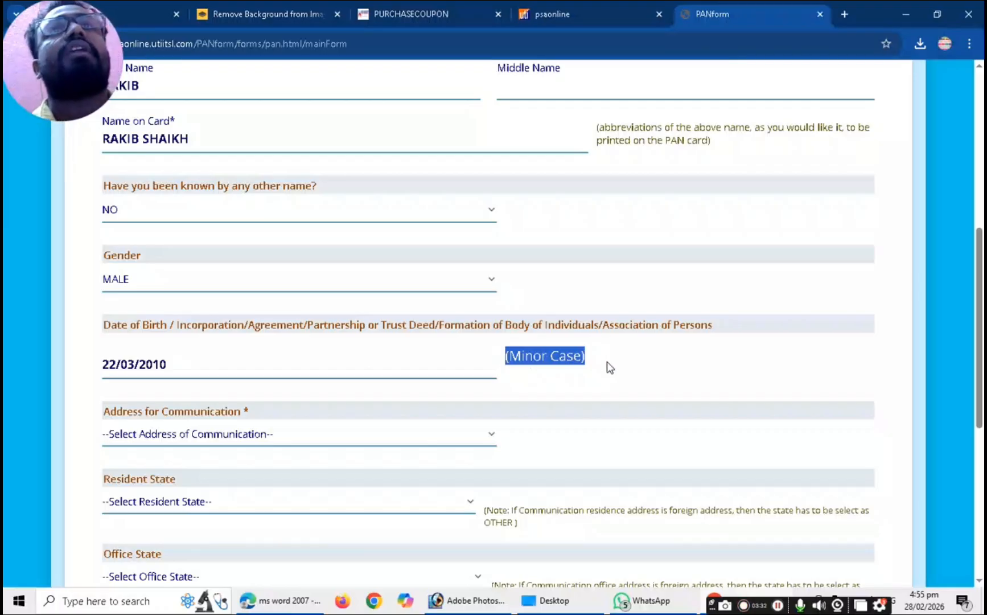
{"action": "left_click", "coordinate": [185, 363]}
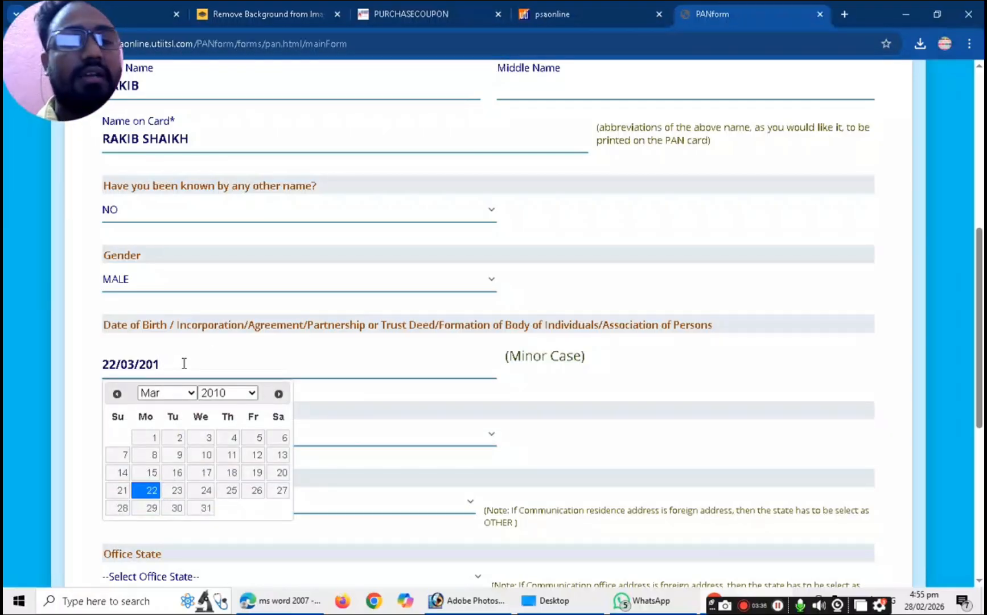
{"action": "key", "text": "BackSpace"}
{"action": "type", "text": "02"}
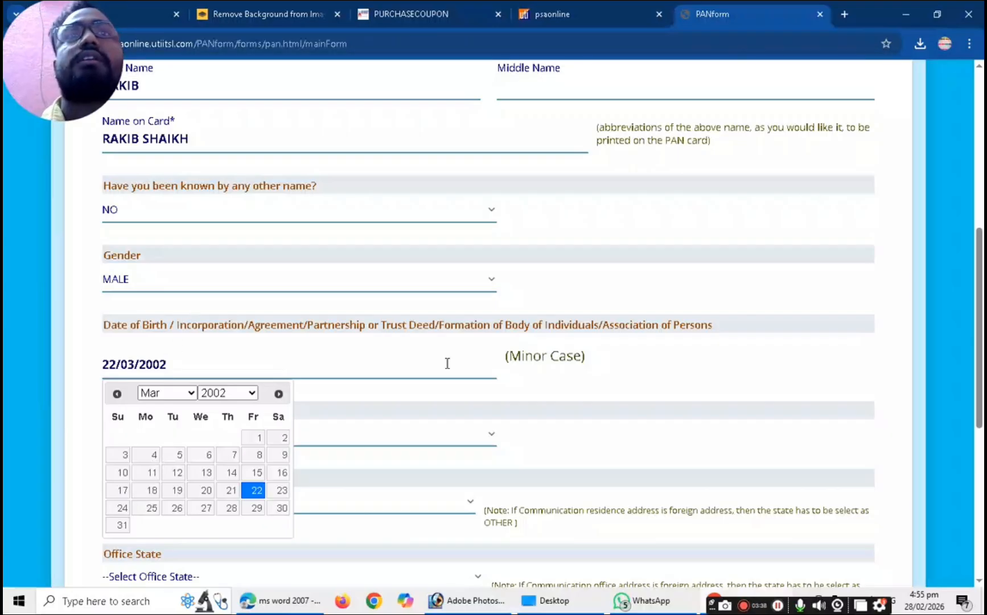
{"action": "left_click", "coordinate": [671, 380]}
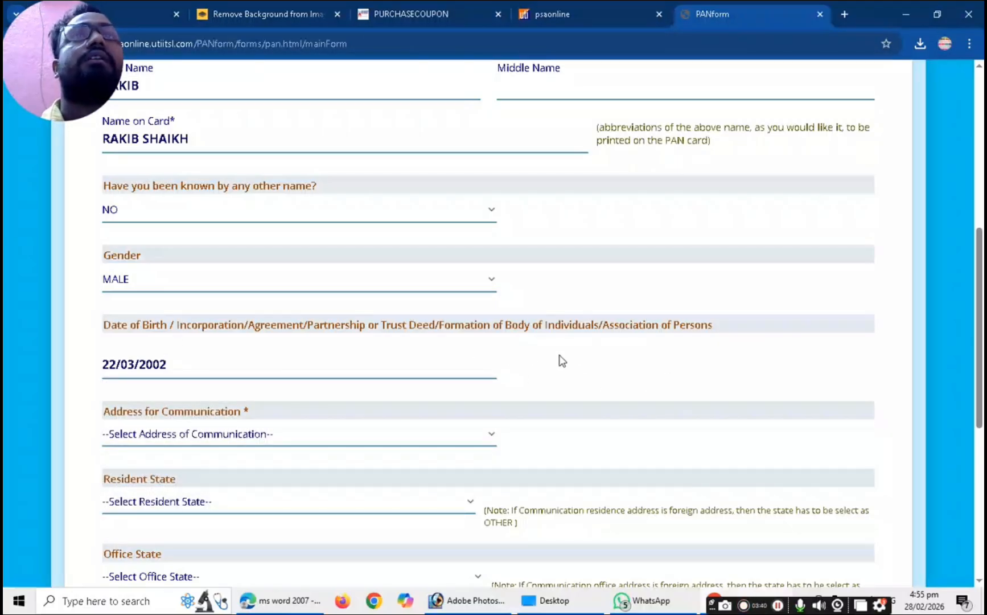
{"action": "left_click", "coordinate": [277, 363]}
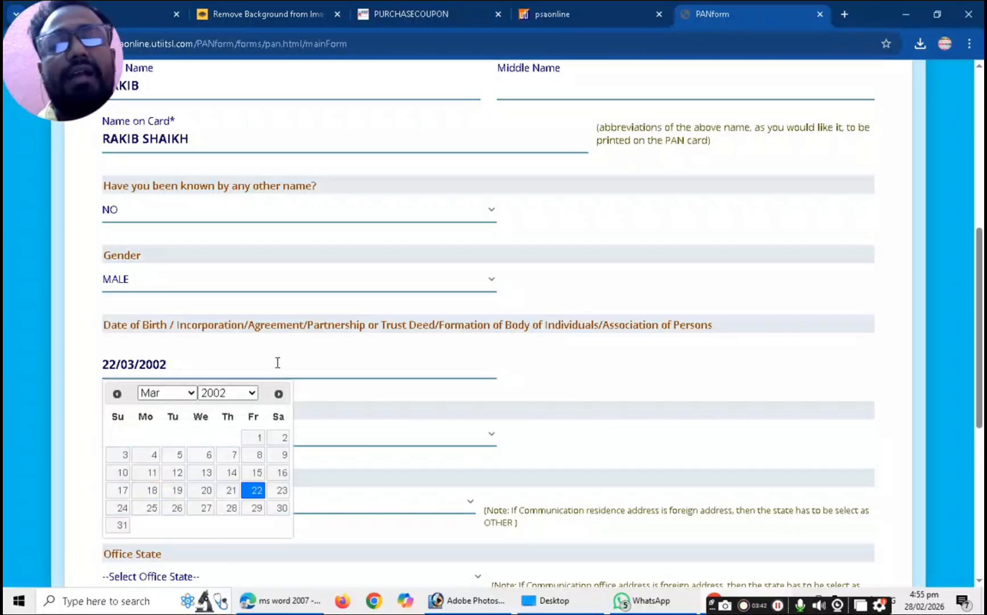
{"action": "key", "text": "BackSpace"}
{"action": "key", "text": "BackSpace"}
{"action": "type", "text": "10"}
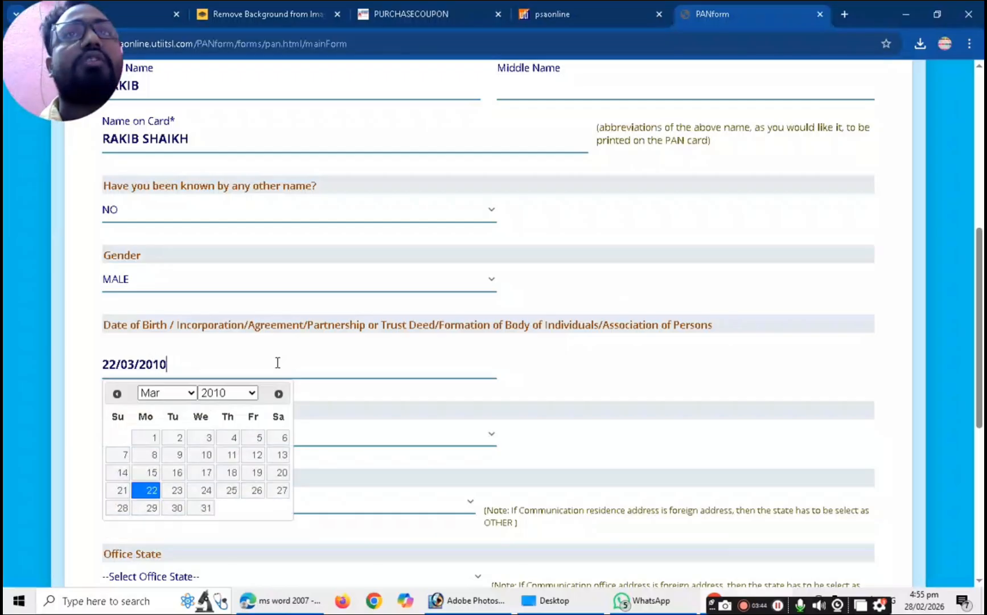
{"action": "left_click", "coordinate": [652, 445]}
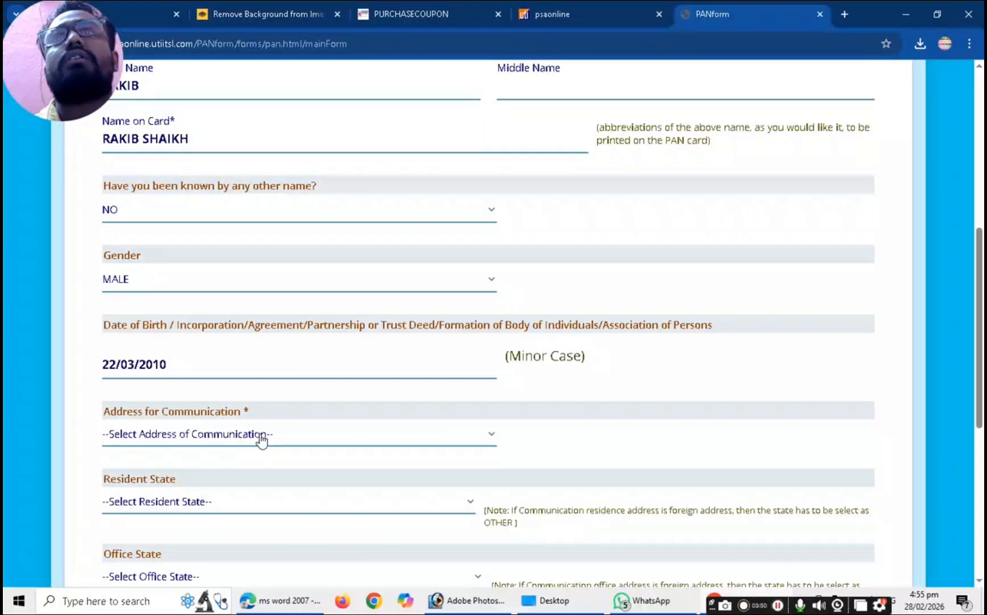
- Set the communication address to RESIDENCE and the Resident State to WEST BENGAL
{"action": "left_click", "coordinate": [259, 436]}
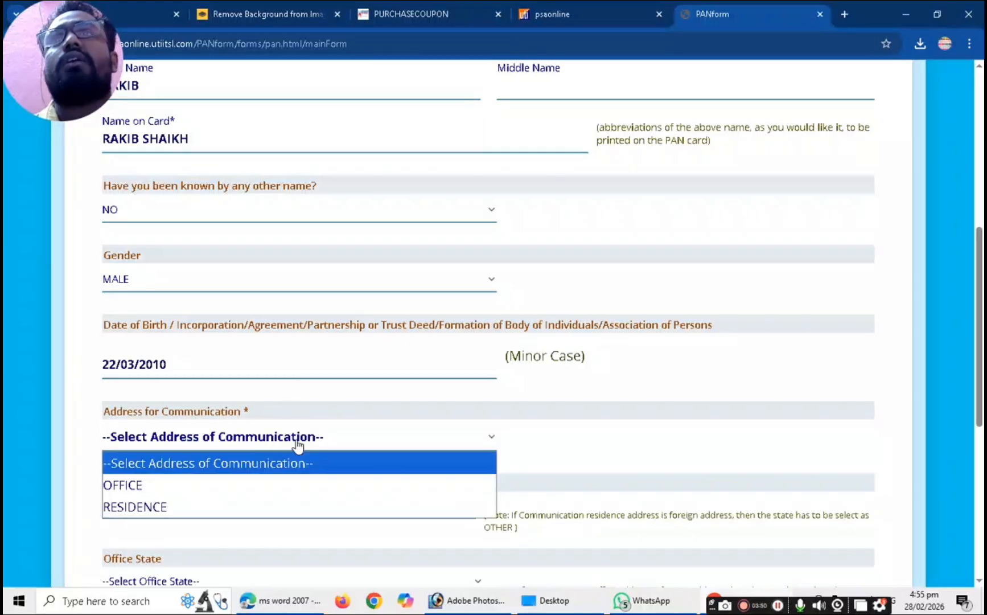
{"action": "left_click", "coordinate": [194, 508]}
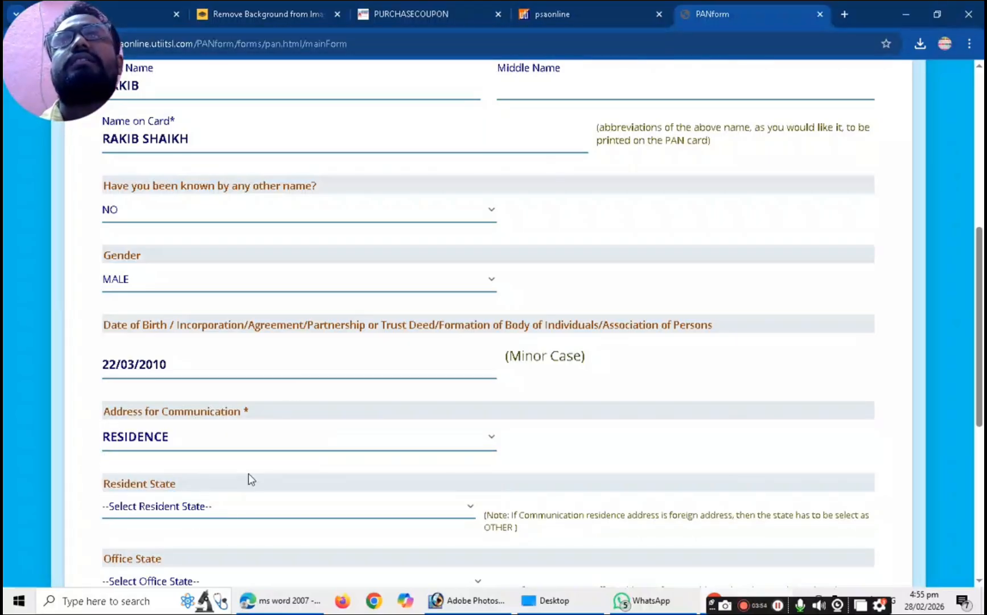
{"action": "scroll", "coordinate": [248, 473], "scroll_direction": "down", "scroll_amount": 1}
{"action": "left_click", "coordinate": [248, 445]}
{"action": "scroll", "coordinate": [227, 289], "scroll_direction": "down", "scroll_amount": 5}
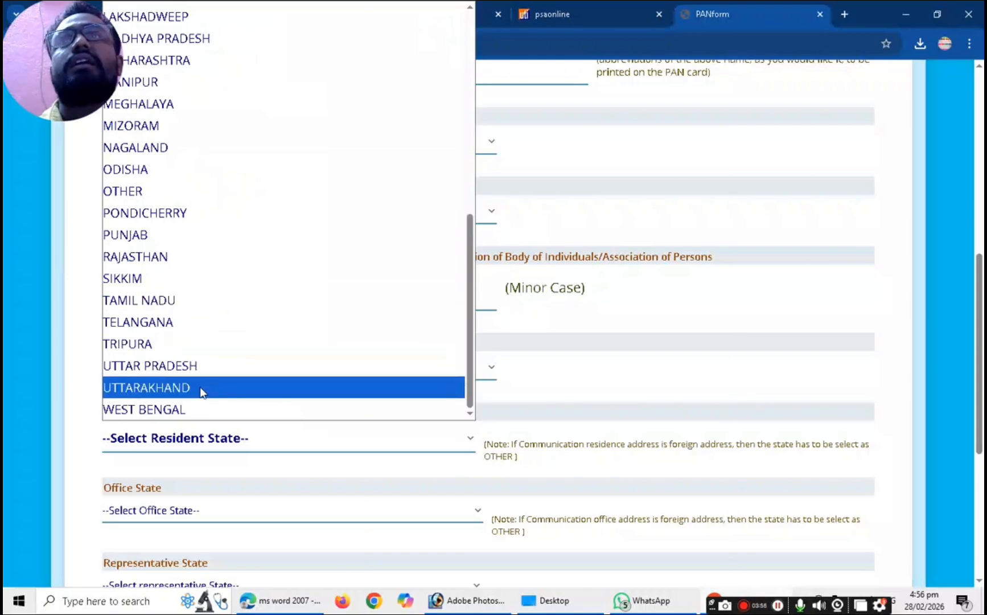
{"action": "left_click", "coordinate": [181, 416]}
- Leave Office State unselected and set the Representative State to WEST BENGAL
{"action": "scroll", "coordinate": [238, 423], "scroll_direction": "down", "scroll_amount": 1}
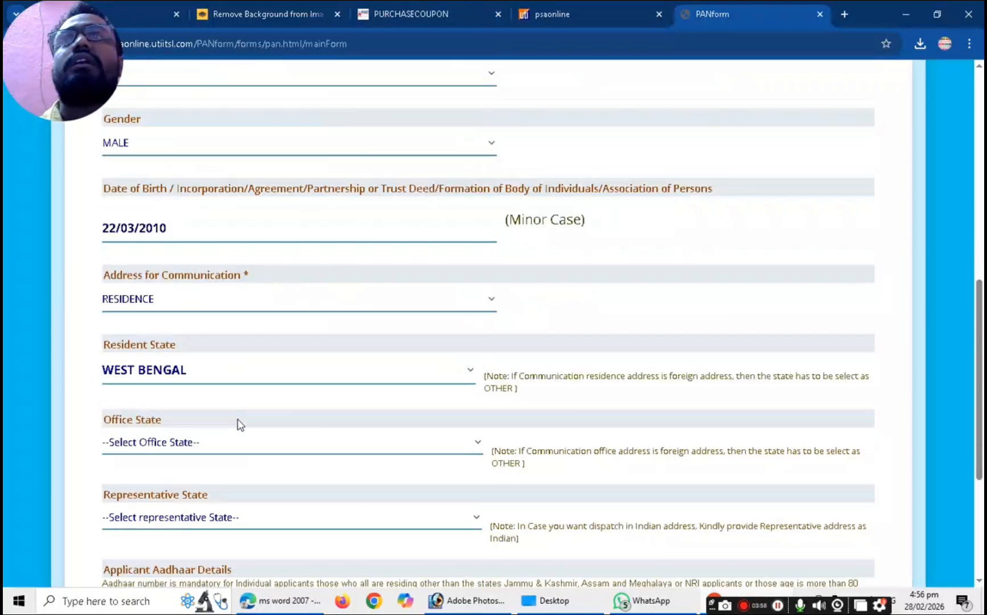
{"action": "left_click", "coordinate": [182, 450]}
{"action": "scroll", "coordinate": [192, 344], "scroll_direction": "down", "scroll_amount": 6}
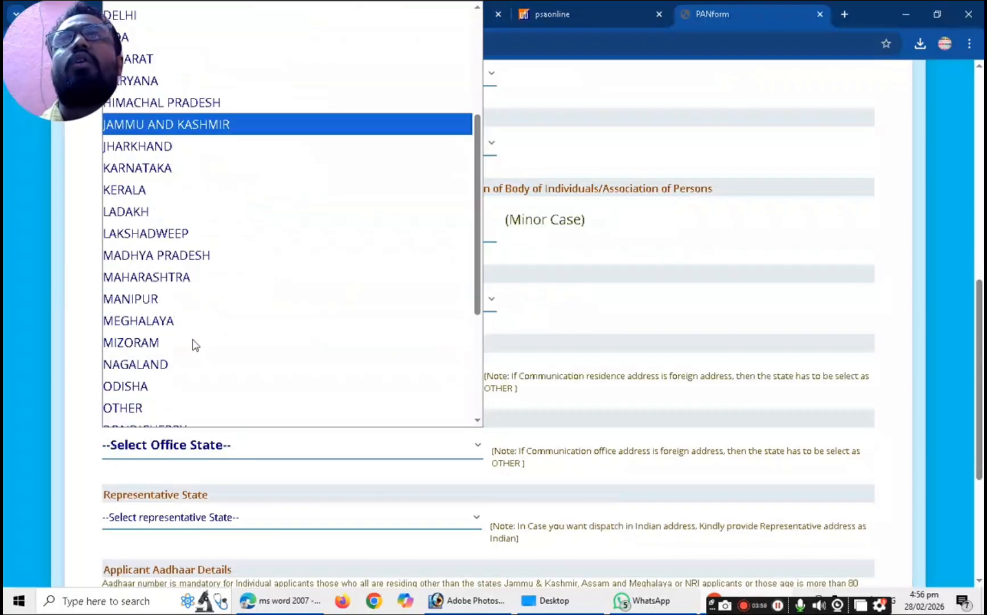
{"action": "left_click", "coordinate": [641, 276]}
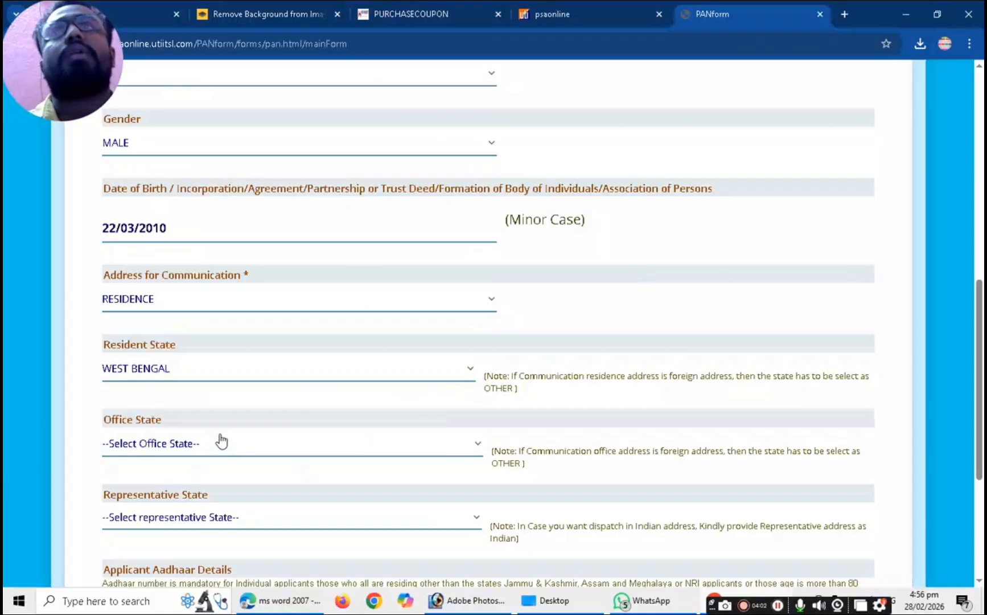
{"action": "scroll", "coordinate": [200, 373], "scroll_direction": "down", "scroll_amount": 2}
{"action": "left_click", "coordinate": [183, 382]}
{"action": "scroll", "coordinate": [253, 289], "scroll_direction": "down", "scroll_amount": 6}
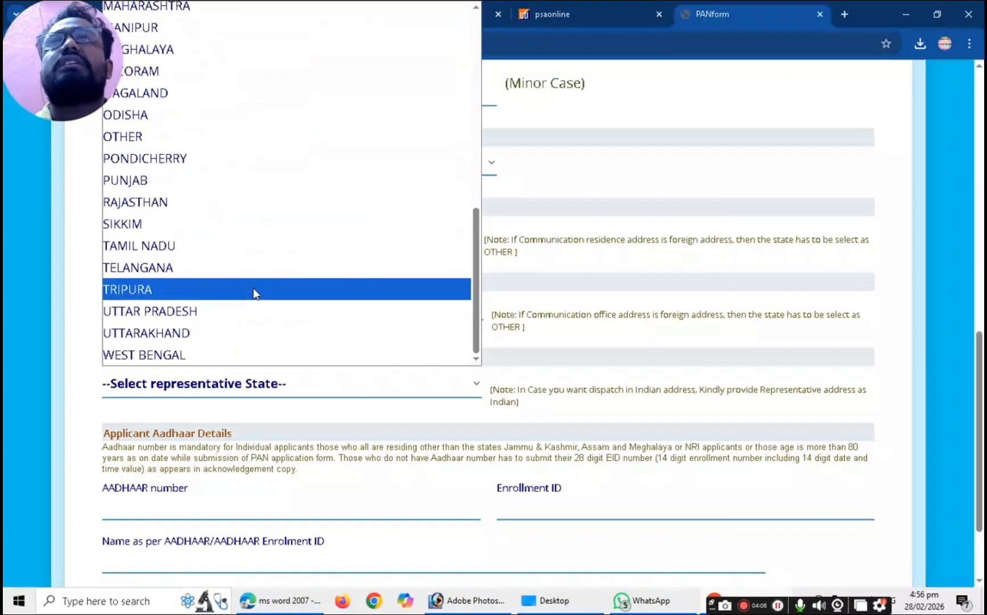
{"action": "left_click", "coordinate": [217, 354]}
- Enter the applicant's Aadhaar number, confirm it in the re-entry popup, and type the Aadhaar name
{"action": "scroll", "coordinate": [403, 368], "scroll_direction": "down", "scroll_amount": 2}
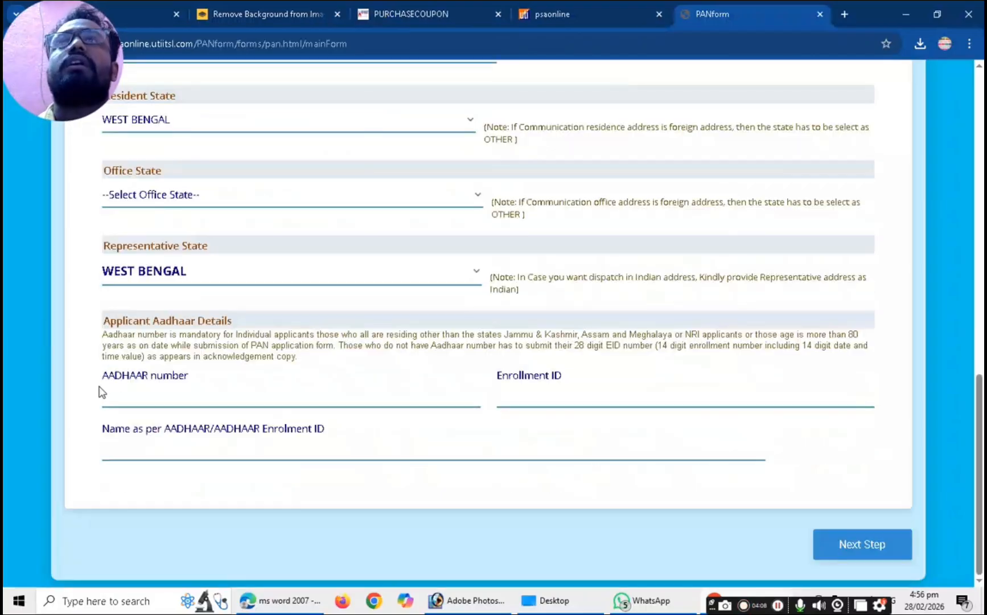
{"action": "left_click", "coordinate": [145, 397]}
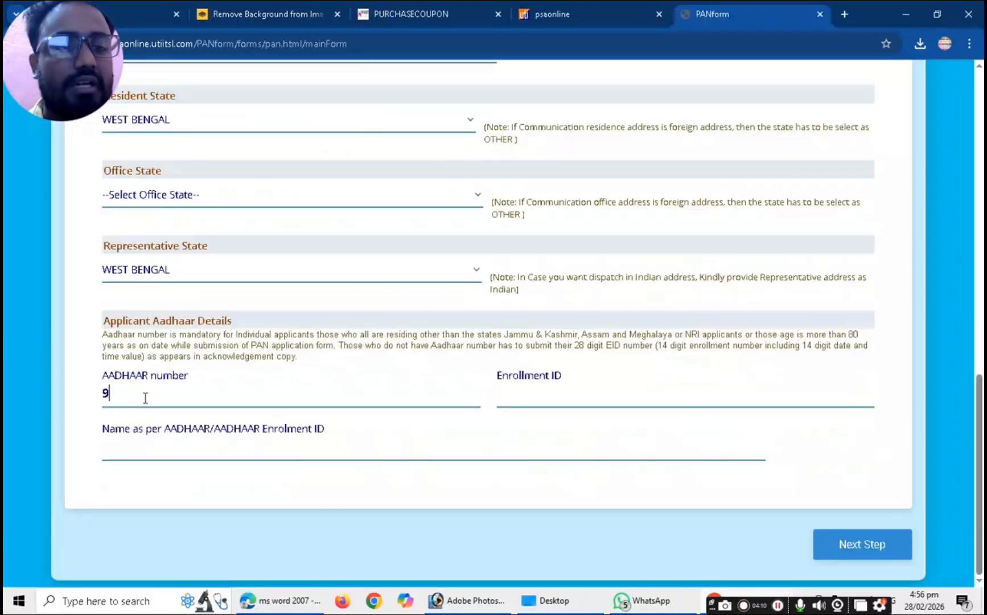
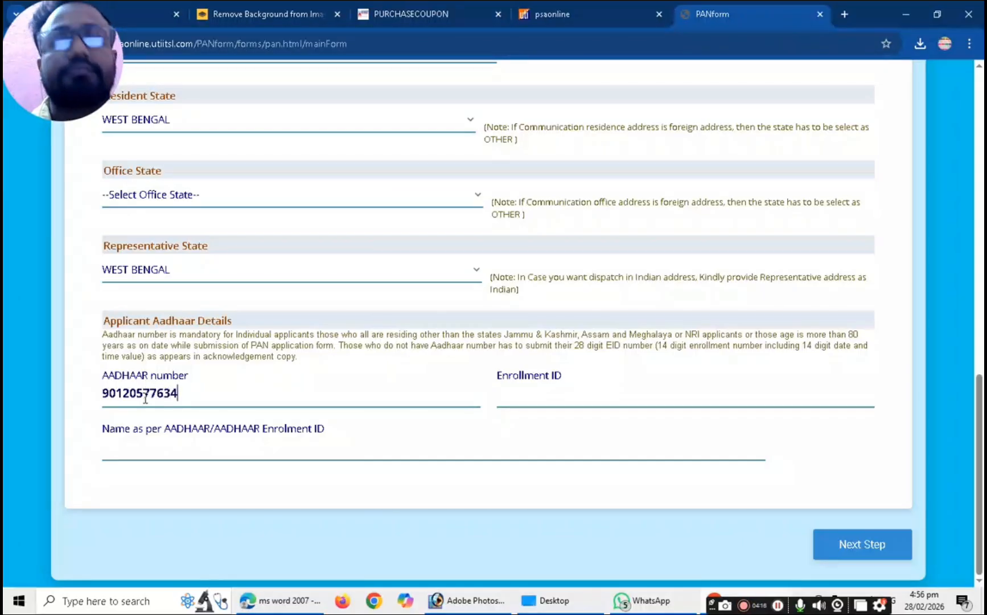
{"action": "left_click", "coordinate": [206, 378]}
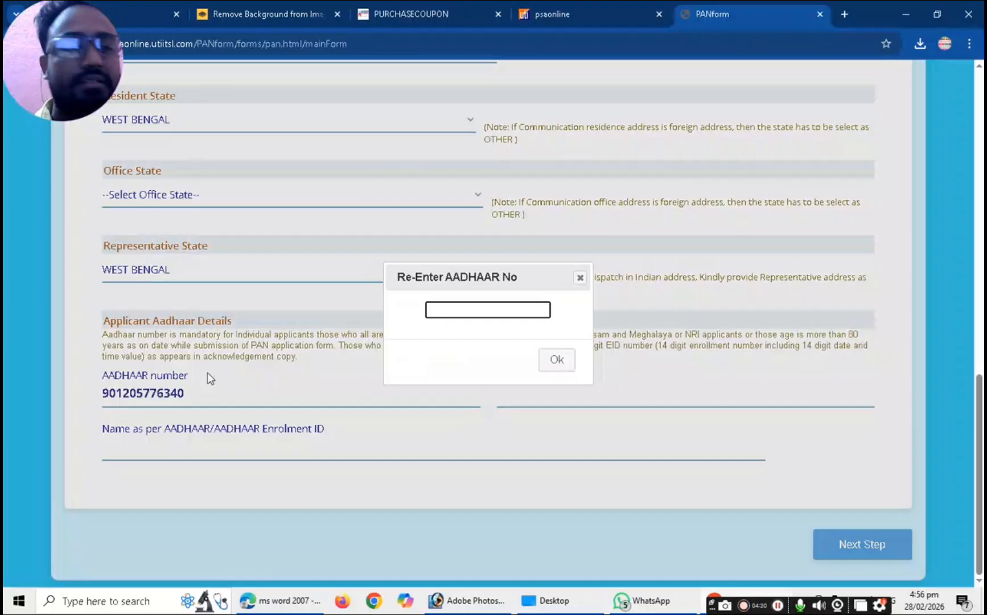
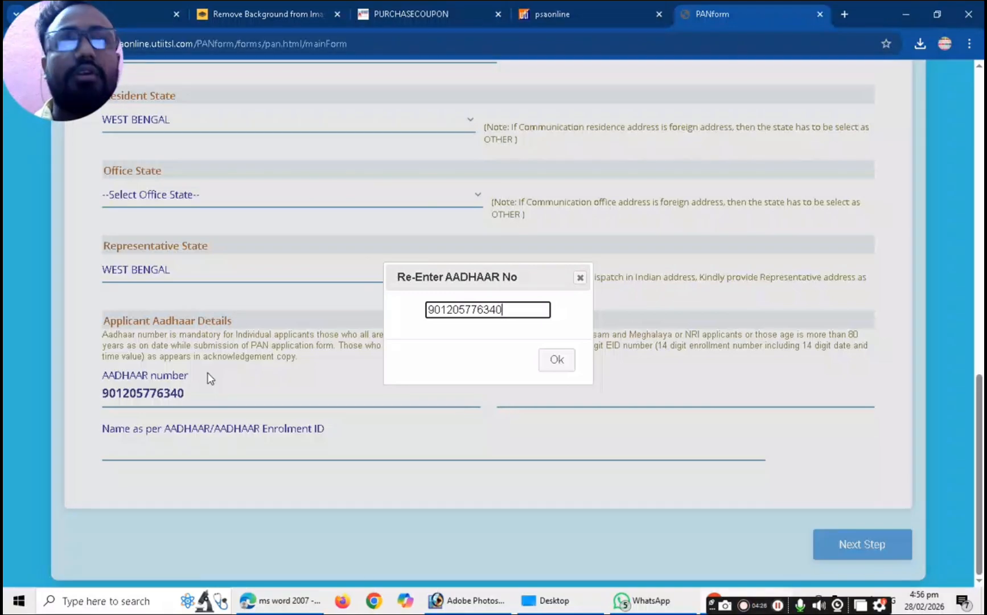
{"action": "left_click", "coordinate": [552, 362]}
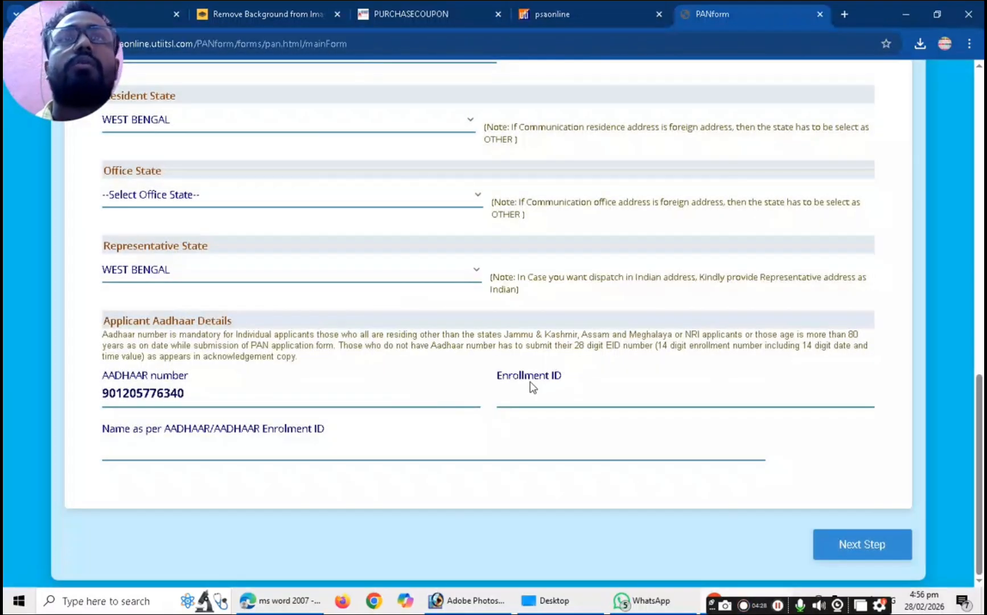
{"action": "left_click", "coordinate": [263, 451]}
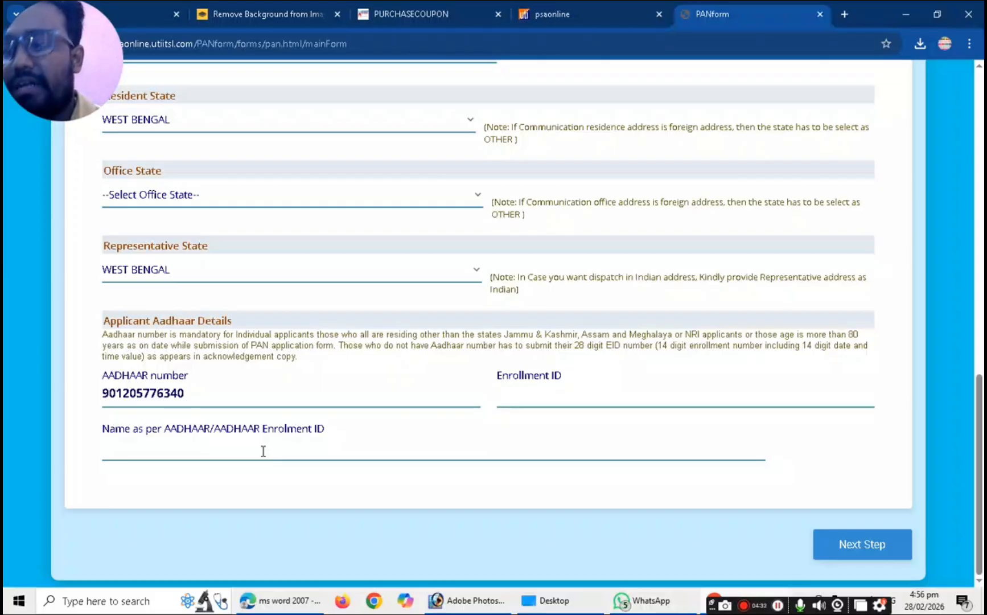
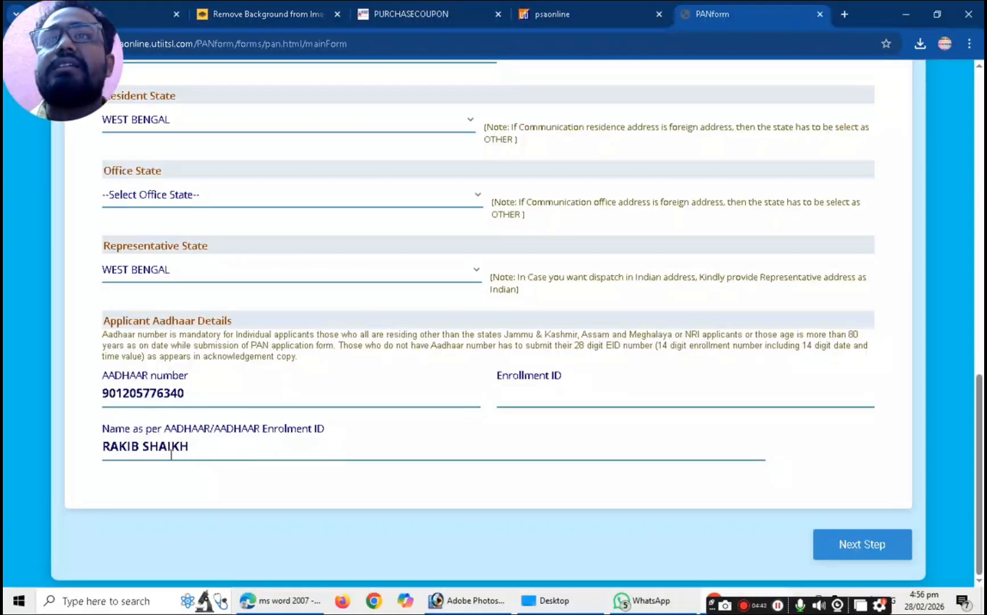
- Choose 'AADHAAR Card issued by UIDAI (In Copy)' as address proof and accept the payment instructions
{"action": "left_click", "coordinate": [837, 544]}
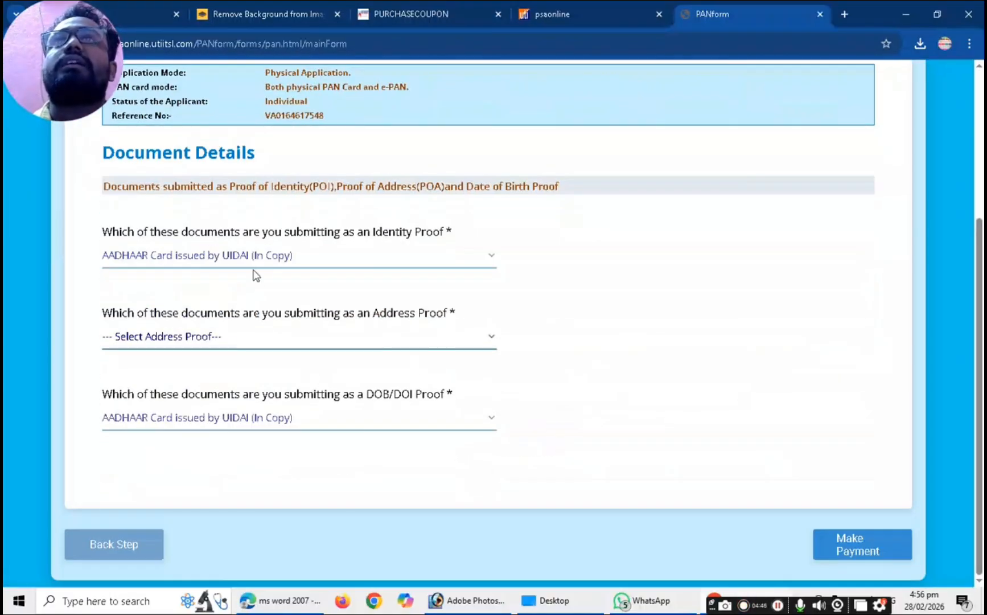
{"action": "left_click", "coordinate": [242, 345]}
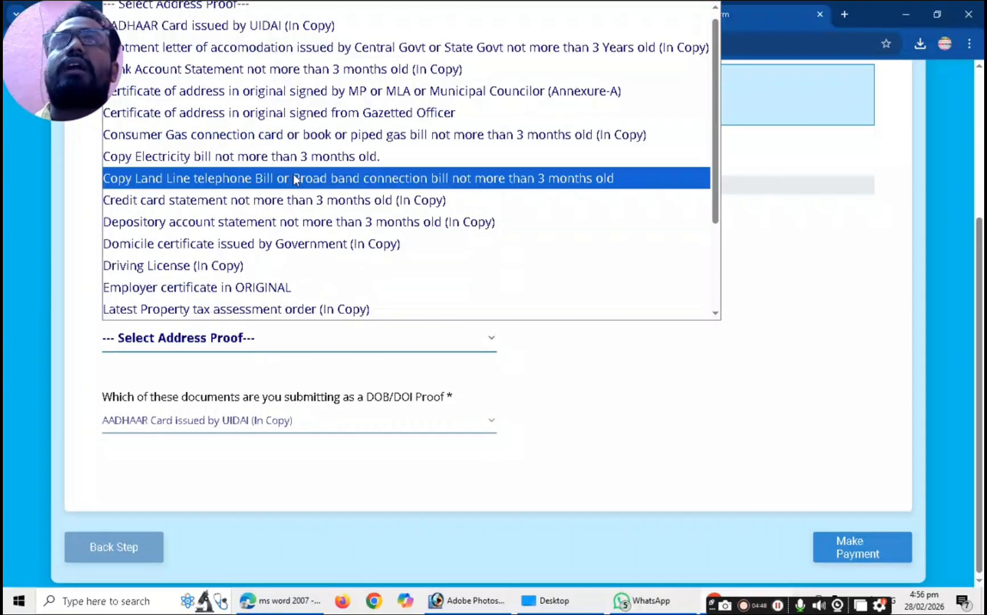
{"action": "left_click", "coordinate": [298, 30]}
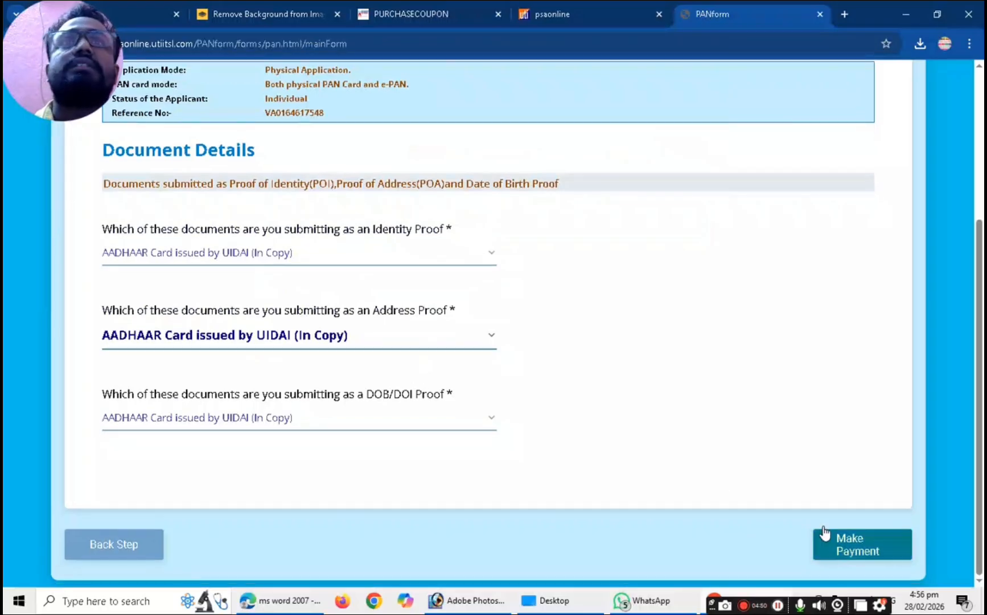
{"action": "left_click", "coordinate": [828, 538]}
{"action": "left_click", "coordinate": [795, 408]}
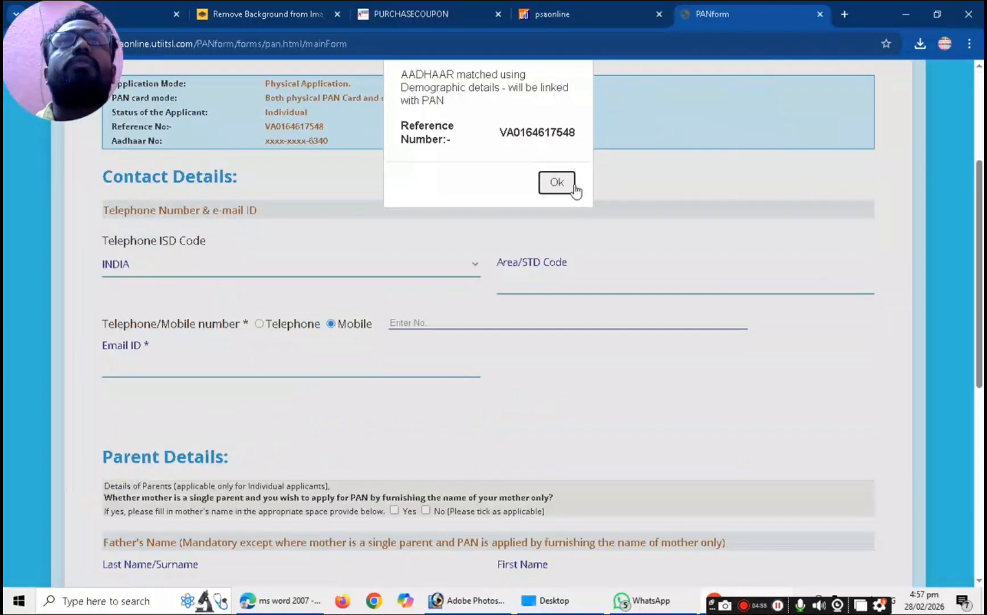
- Enter Area/STD code 91, the applicant's mobile number and e-mail ID in Contact Details
{"action": "left_click", "coordinate": [557, 182]}
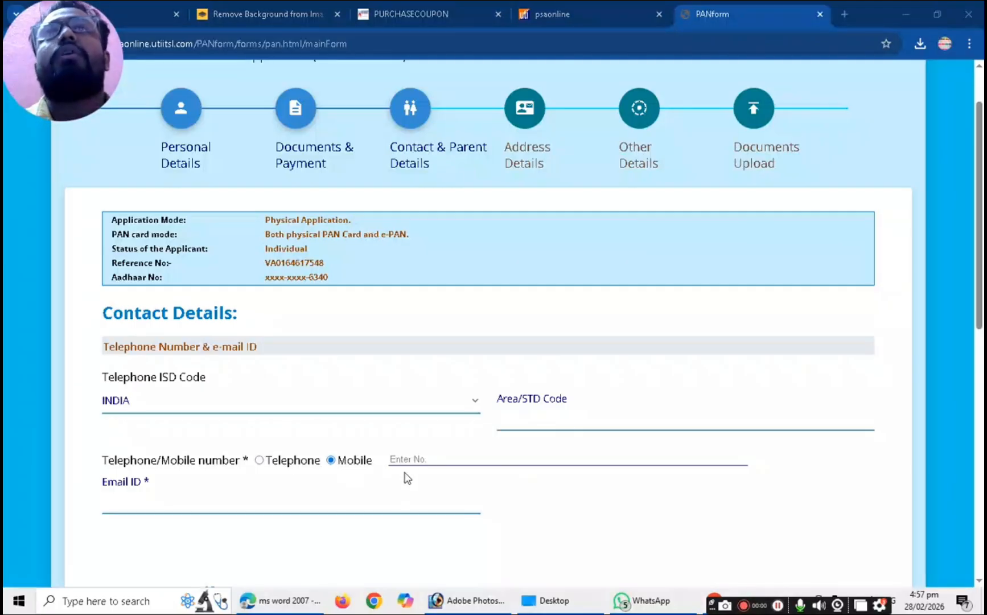
{"action": "scroll", "coordinate": [345, 427], "scroll_direction": "down", "scroll_amount": 5}
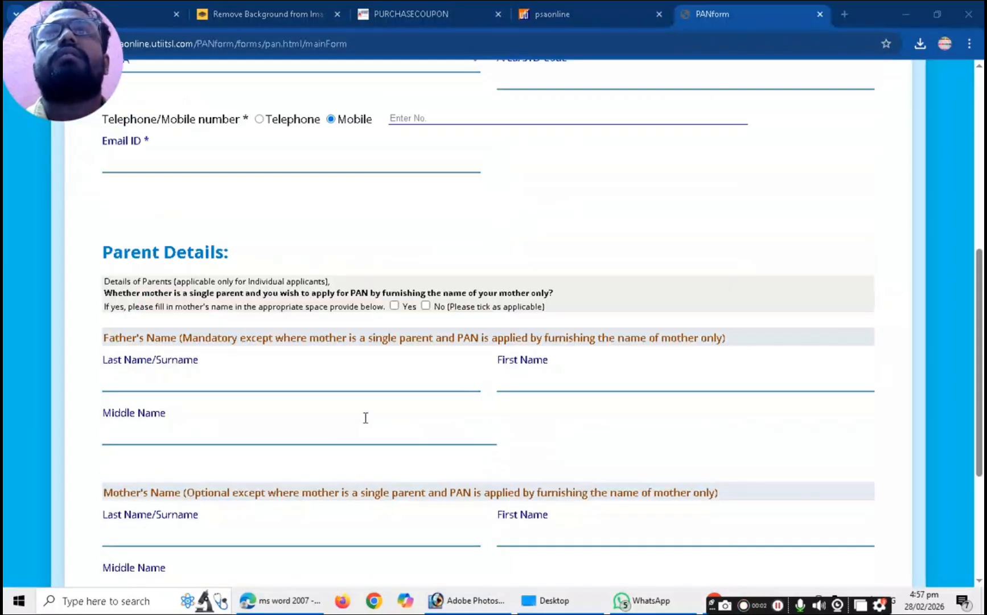
{"action": "scroll", "coordinate": [366, 417], "scroll_direction": "up", "scroll_amount": 7}
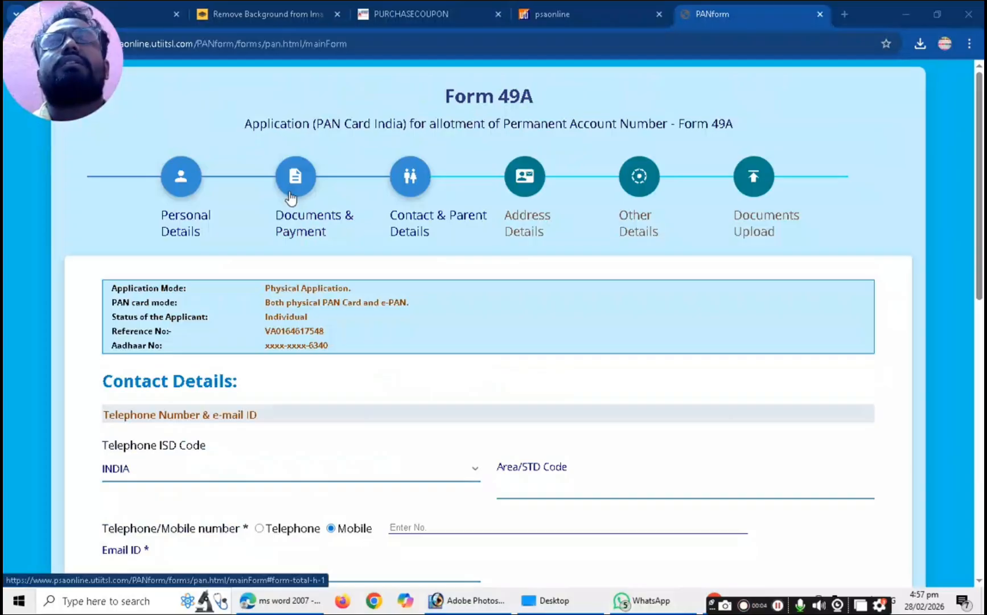
{"action": "scroll", "coordinate": [390, 342], "scroll_direction": "down", "scroll_amount": 2}
{"action": "left_click", "coordinate": [613, 349]}
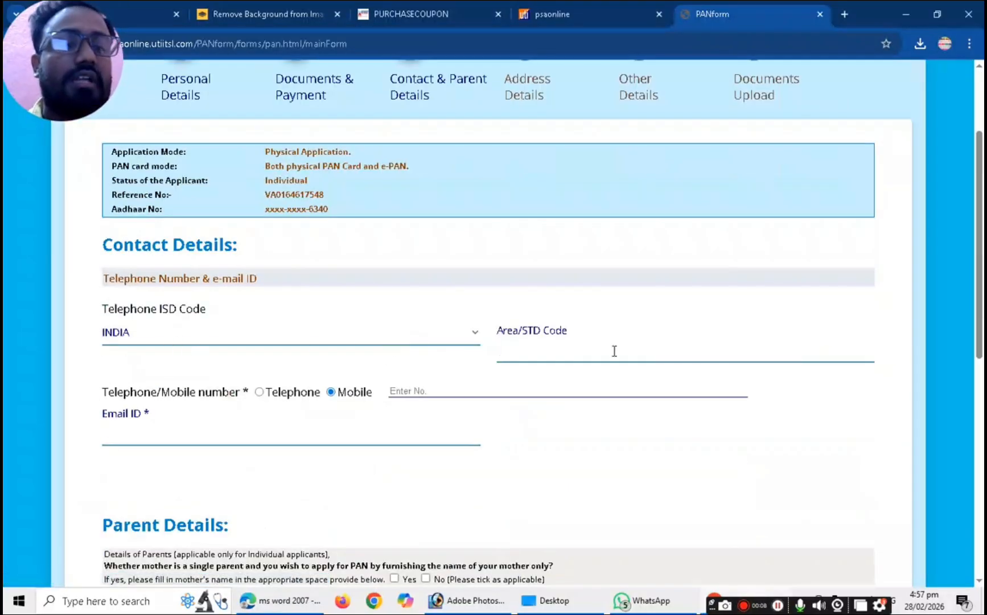
{"action": "type", "text": "91"}
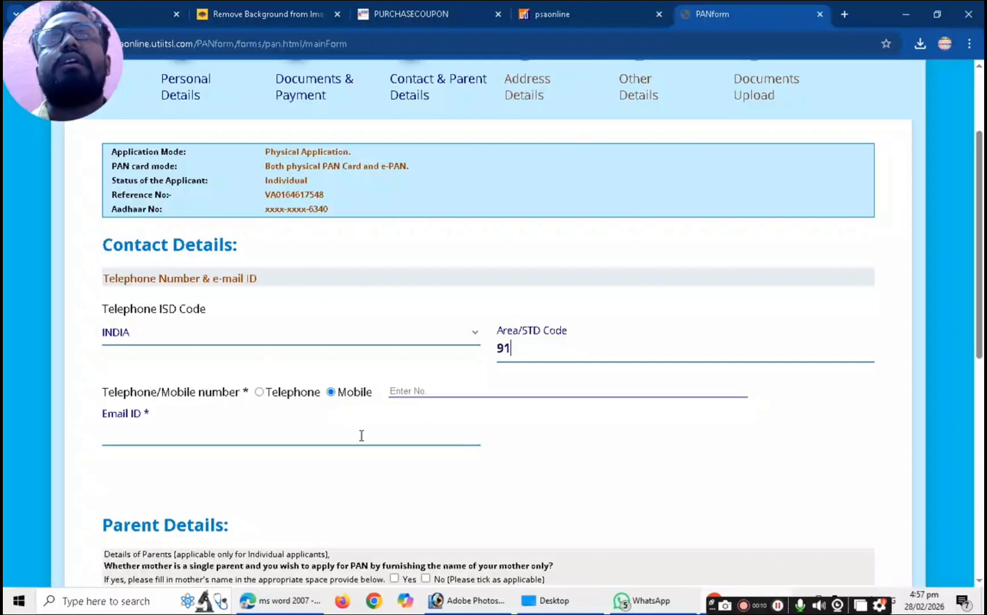
{"action": "scroll", "coordinate": [283, 415], "scroll_direction": "down", "scroll_amount": 1}
{"action": "left_click", "coordinate": [478, 317]}
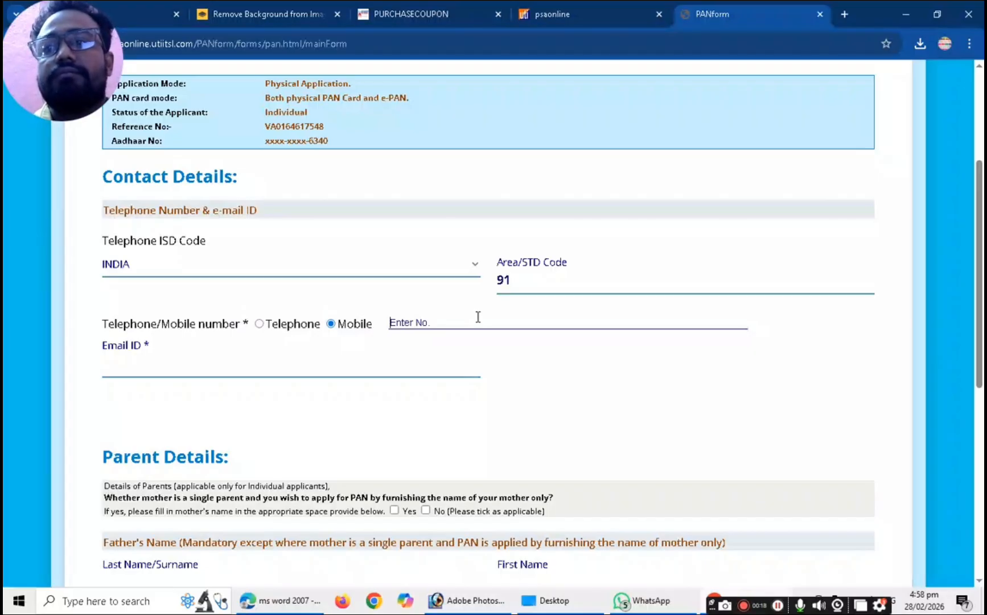
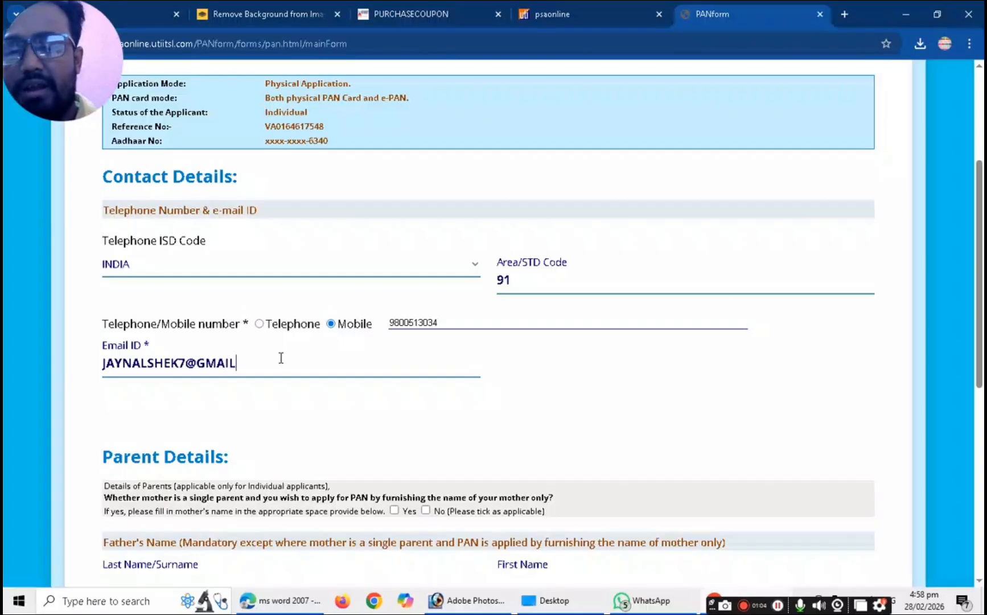
- Answer No to the single-parent mother question in Parent Details
{"action": "scroll", "coordinate": [280, 358], "scroll_direction": "down", "scroll_amount": 6}
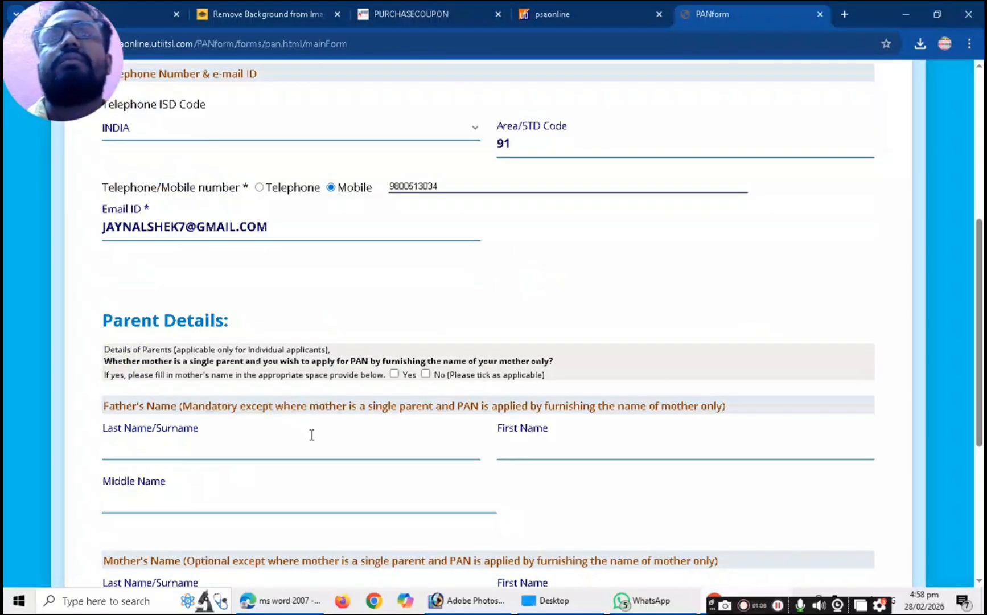
{"action": "scroll", "coordinate": [426, 170], "scroll_direction": "up", "scroll_amount": 2}
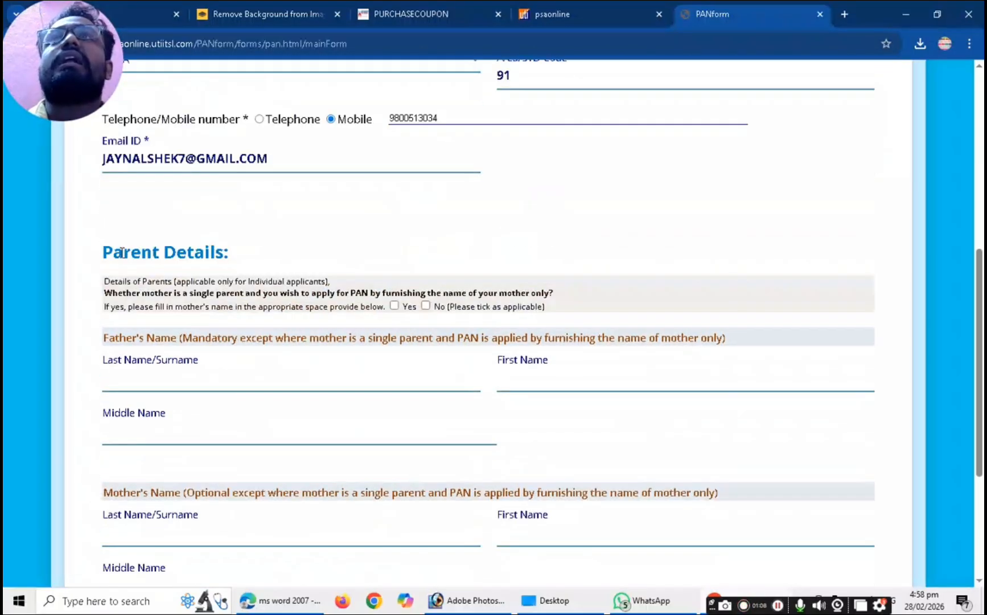
{"action": "left_click", "coordinate": [426, 307]}
- Enter the father's surname and first name, then advance to Address Details
{"action": "scroll", "coordinate": [216, 360], "scroll_direction": "down", "scroll_amount": 1}
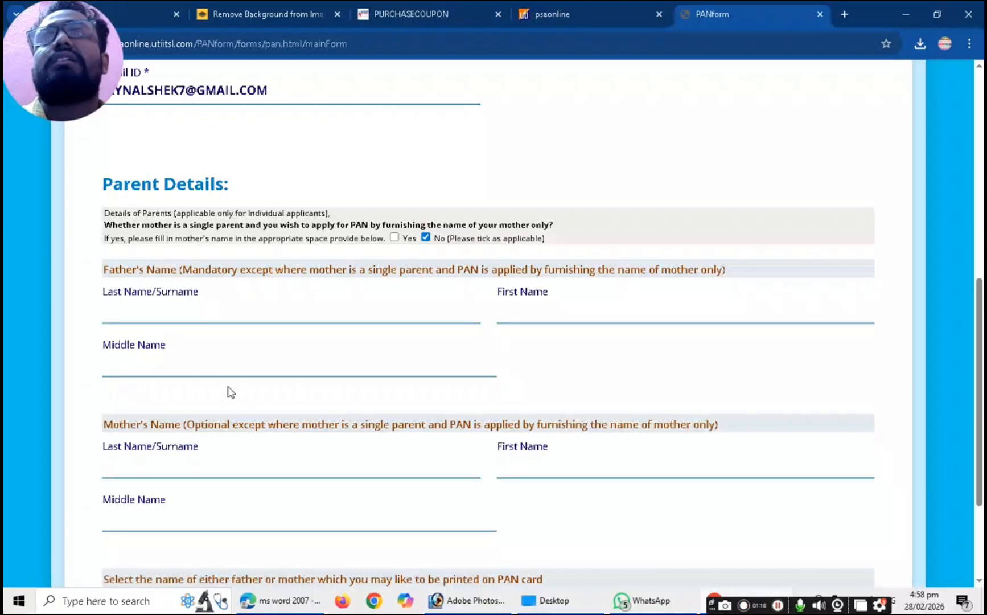
{"action": "left_click", "coordinate": [227, 312]}
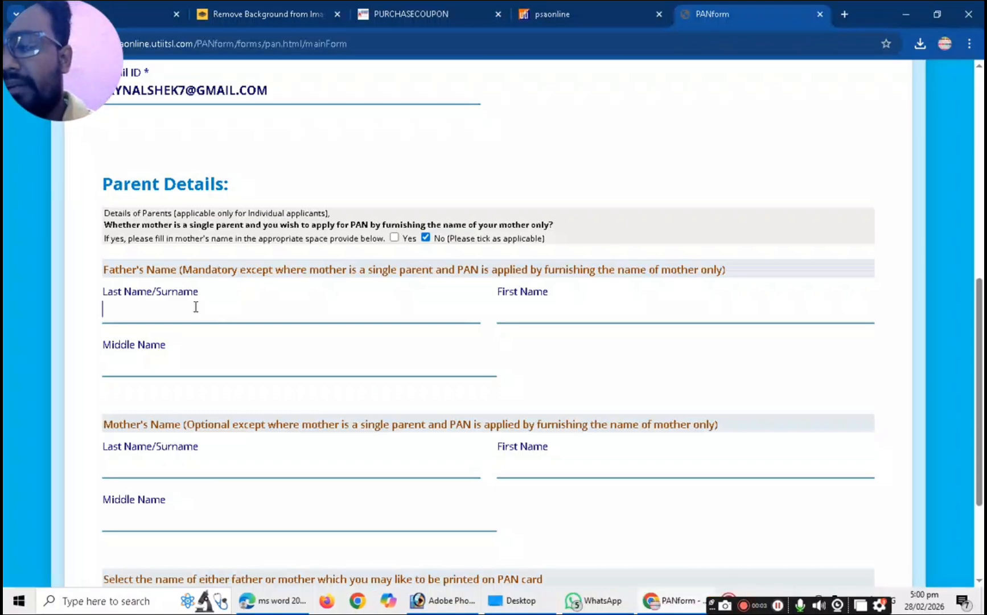
{"action": "type", "text": "SA"}
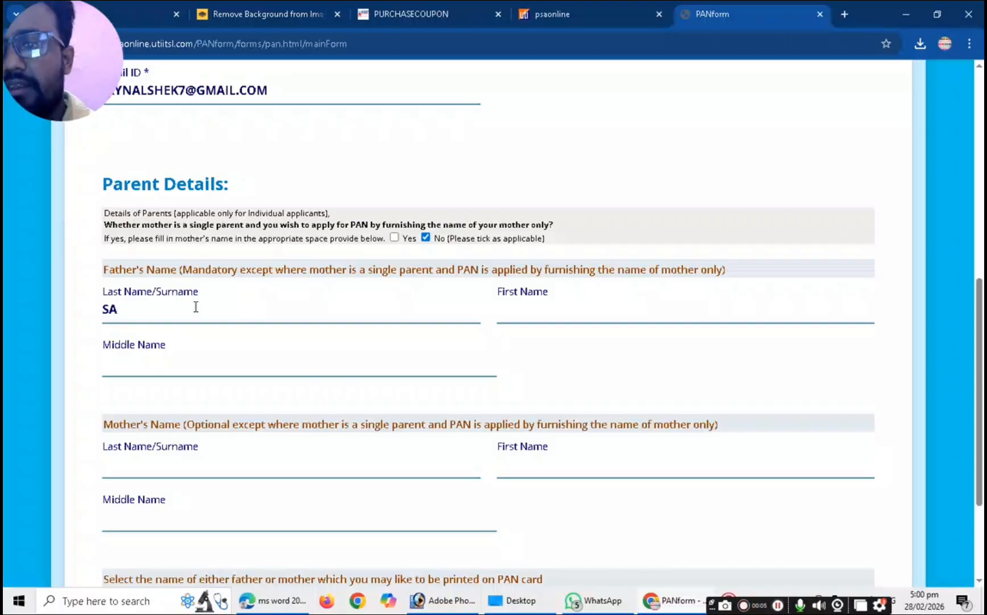
{"action": "type", "text": "H"}
{"action": "key", "text": "BackSpace"}
{"action": "key", "text": "BackSpace"}
{"action": "key", "text": "BackSpace"}
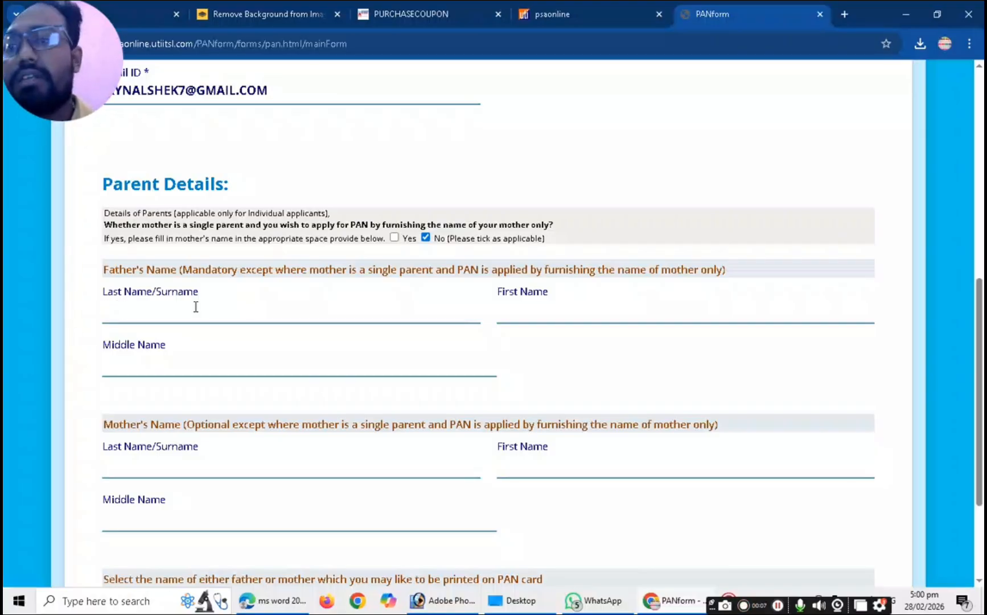
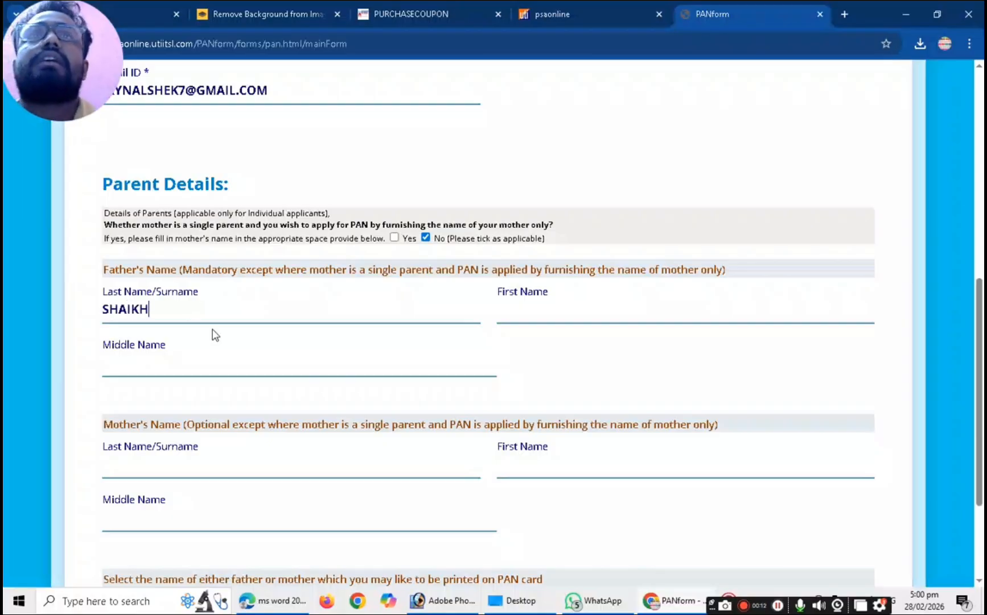
{"action": "key", "text": "Tab"}
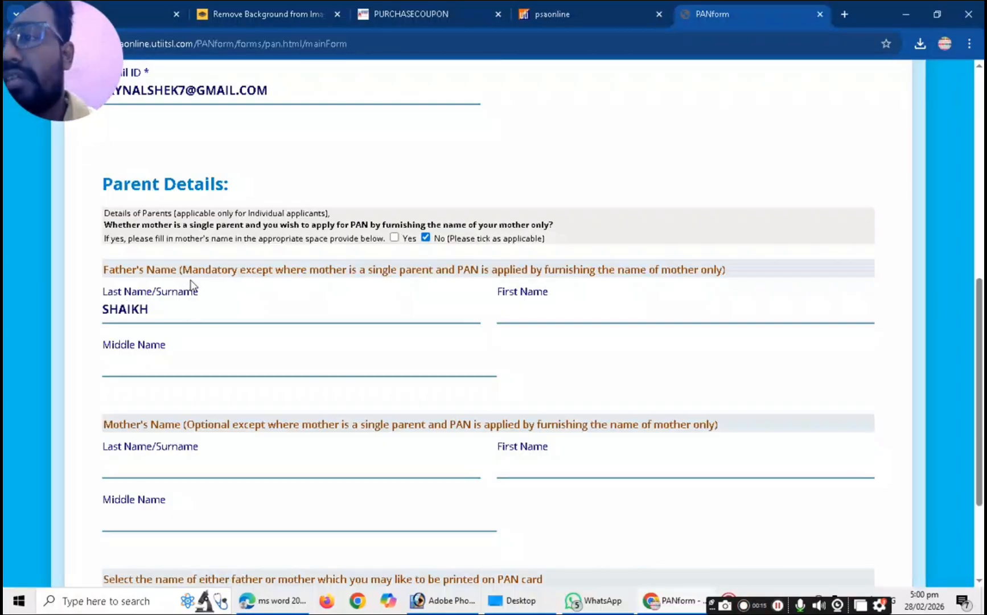
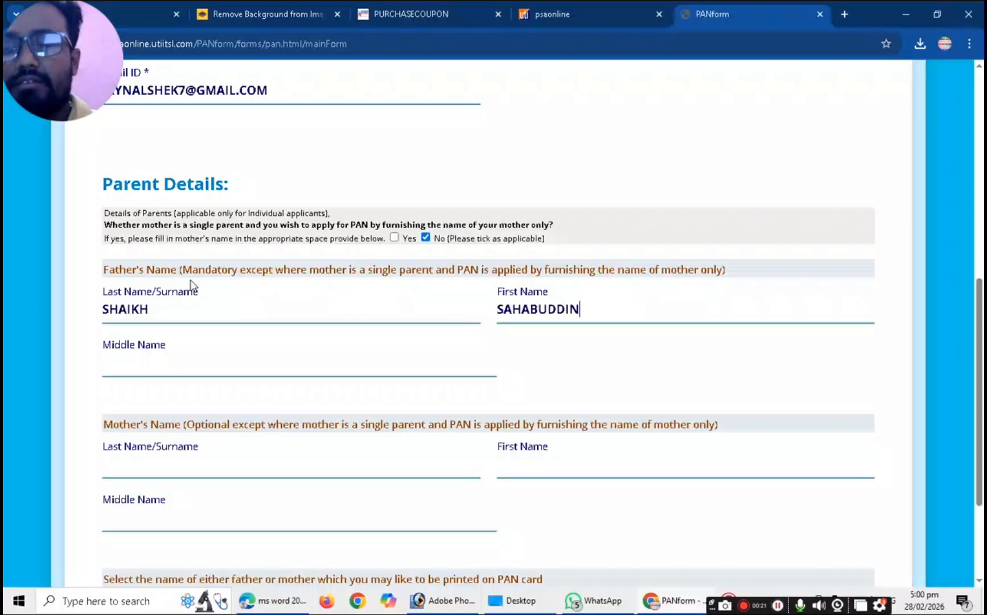
{"action": "scroll", "coordinate": [228, 384], "scroll_direction": "down", "scroll_amount": 3}
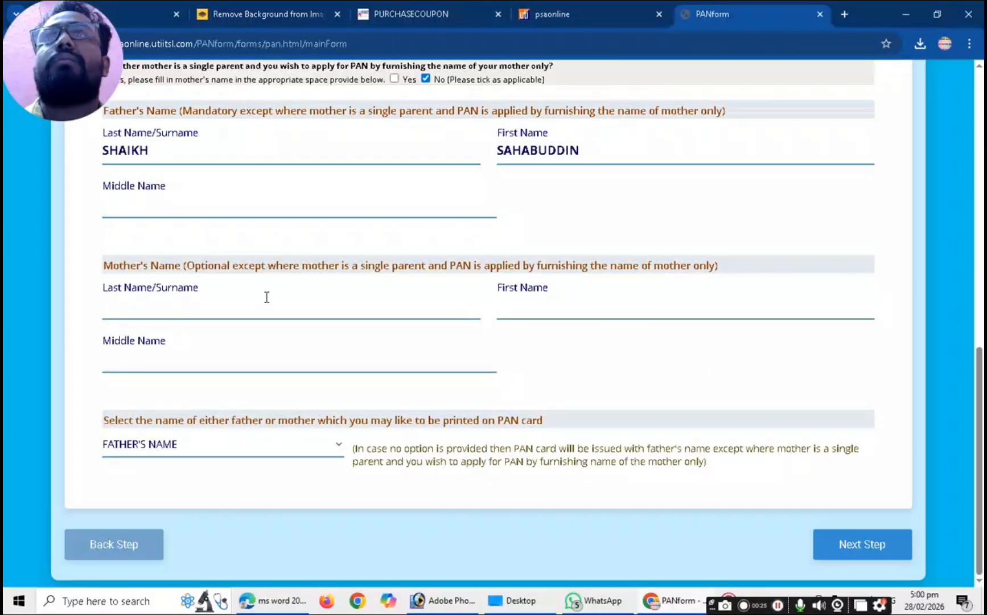
{"action": "left_click", "coordinate": [860, 550]}
- Fill the residential flat/block, premises/village and road/post office lines with the applicant's address
{"action": "scroll", "coordinate": [404, 276], "scroll_direction": "down", "scroll_amount": 2}
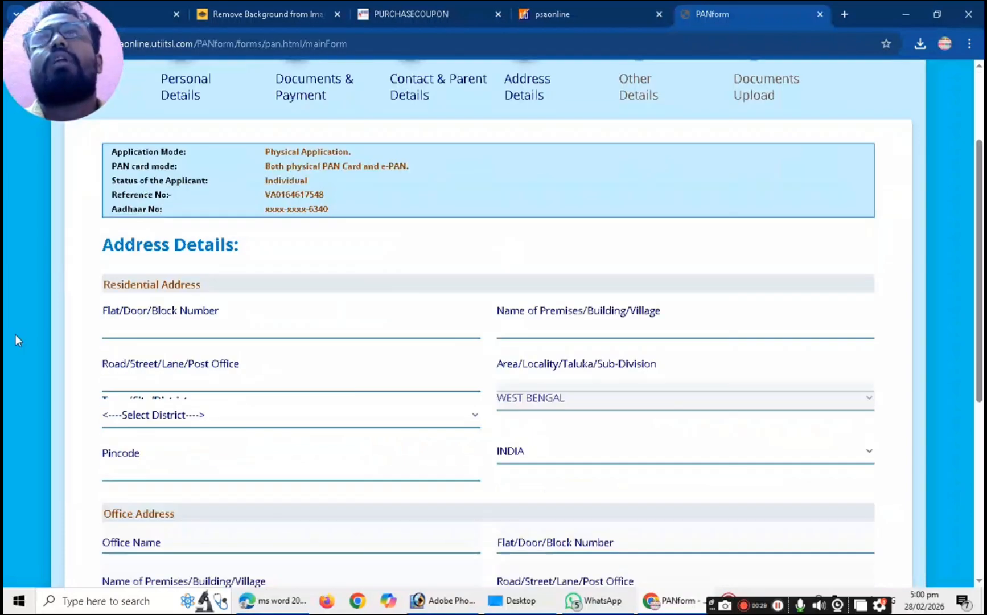
{"action": "left_click", "coordinate": [210, 329]}
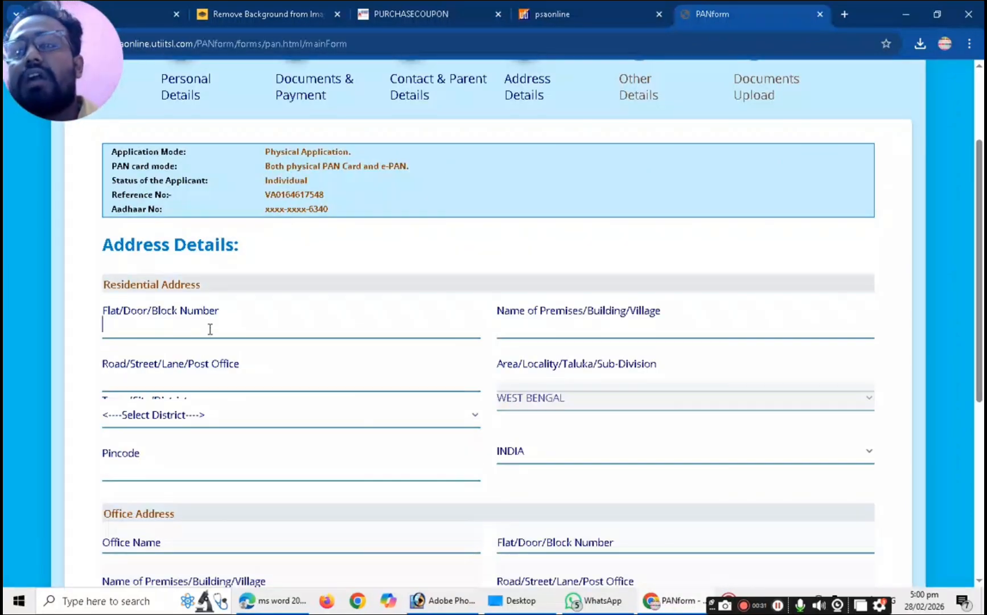
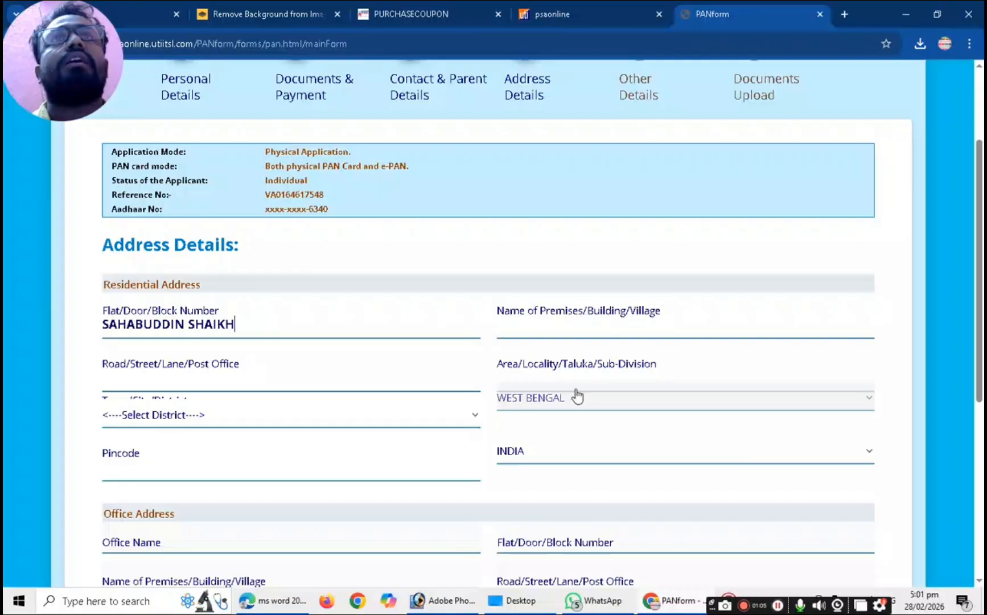
{"action": "left_click", "coordinate": [579, 330]}
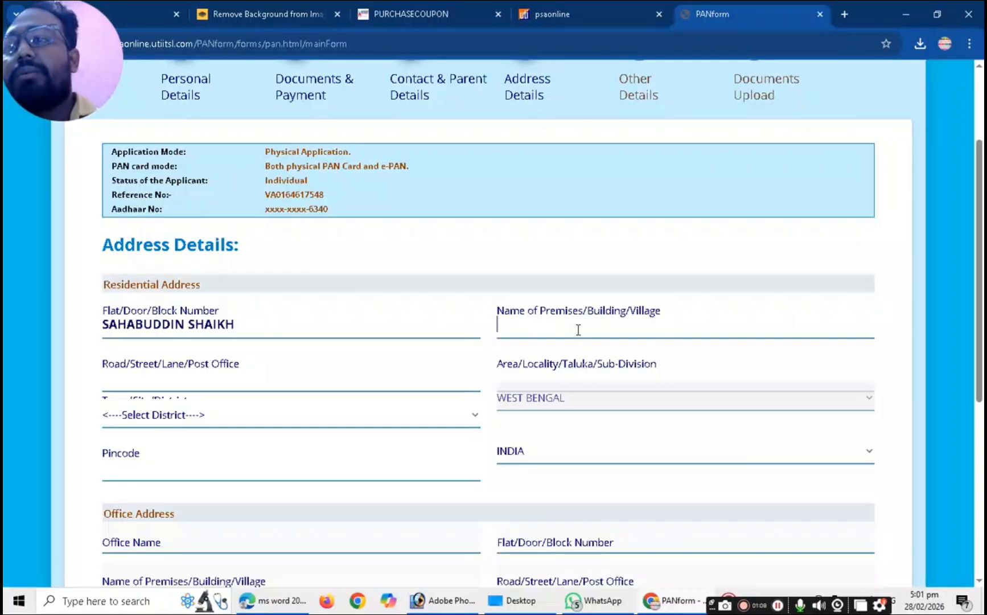
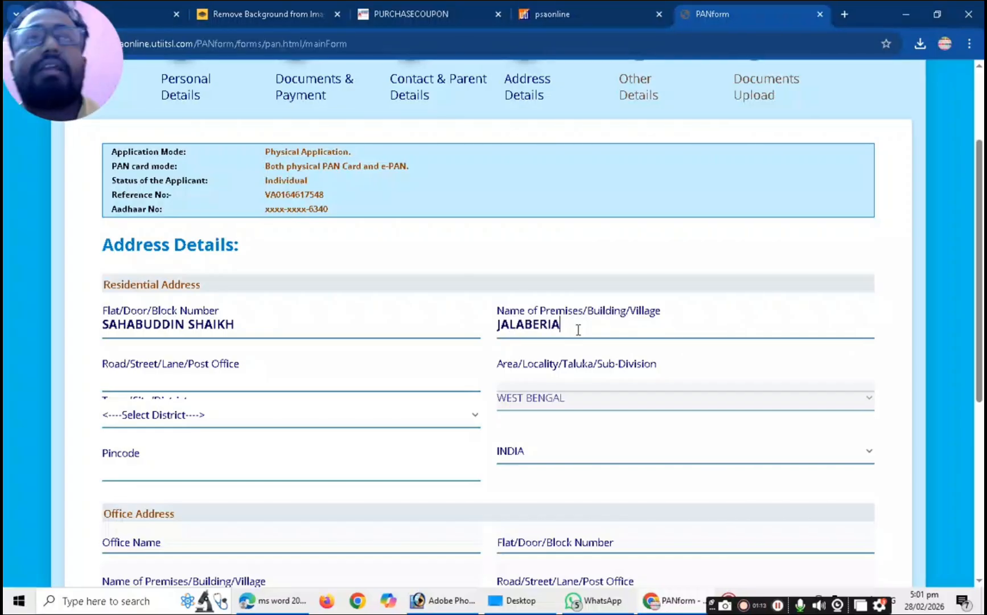
{"action": "left_click", "coordinate": [263, 378]}
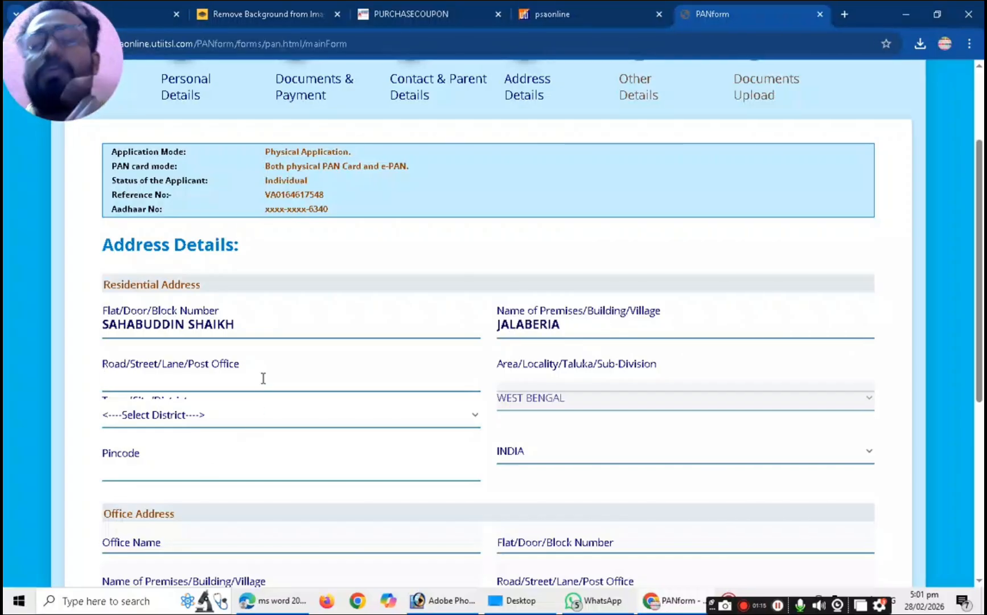
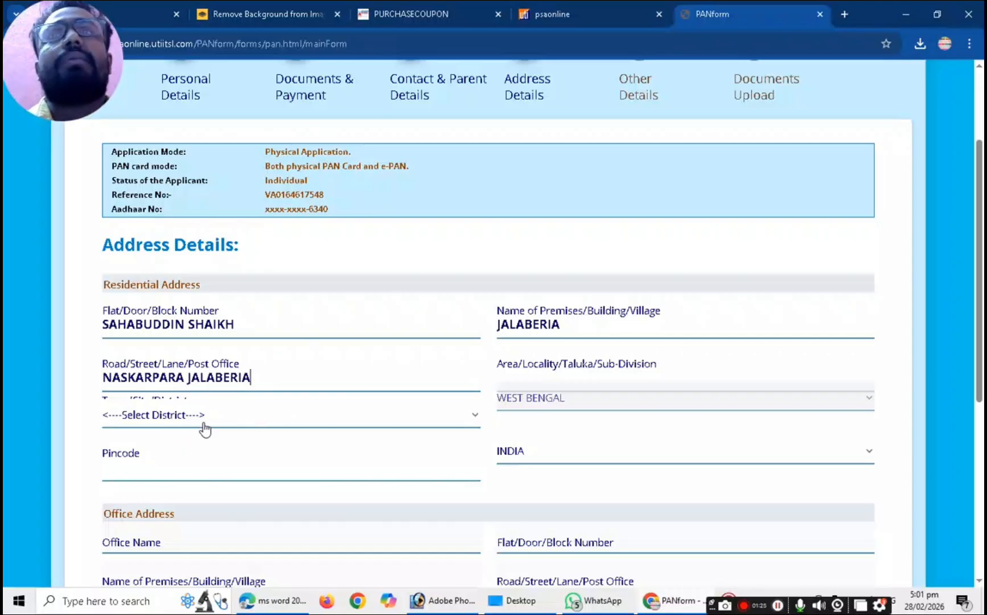
- Enter the residential locality, select the district and type the pincode
{"action": "left_click", "coordinate": [562, 375]}
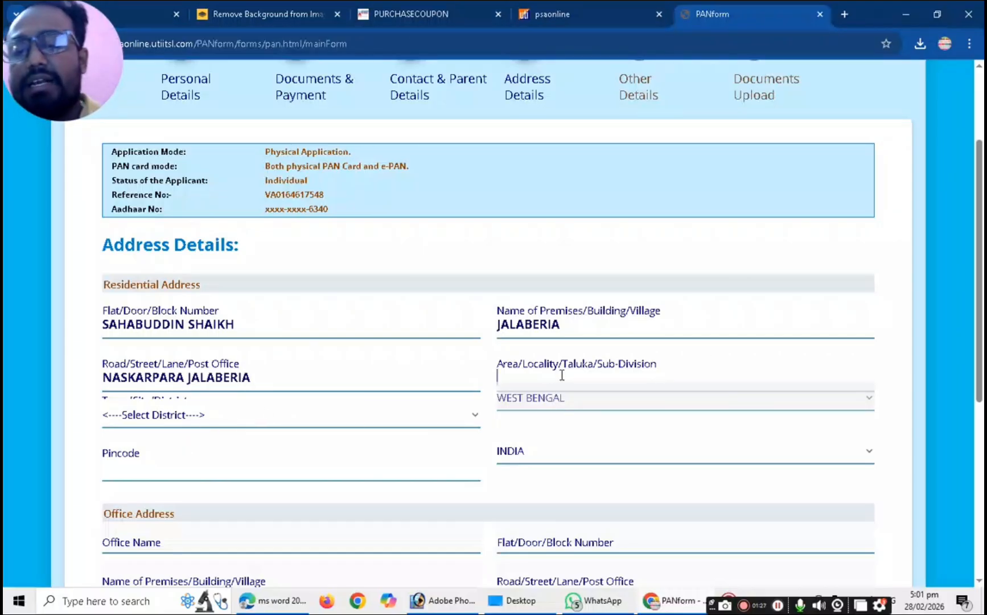
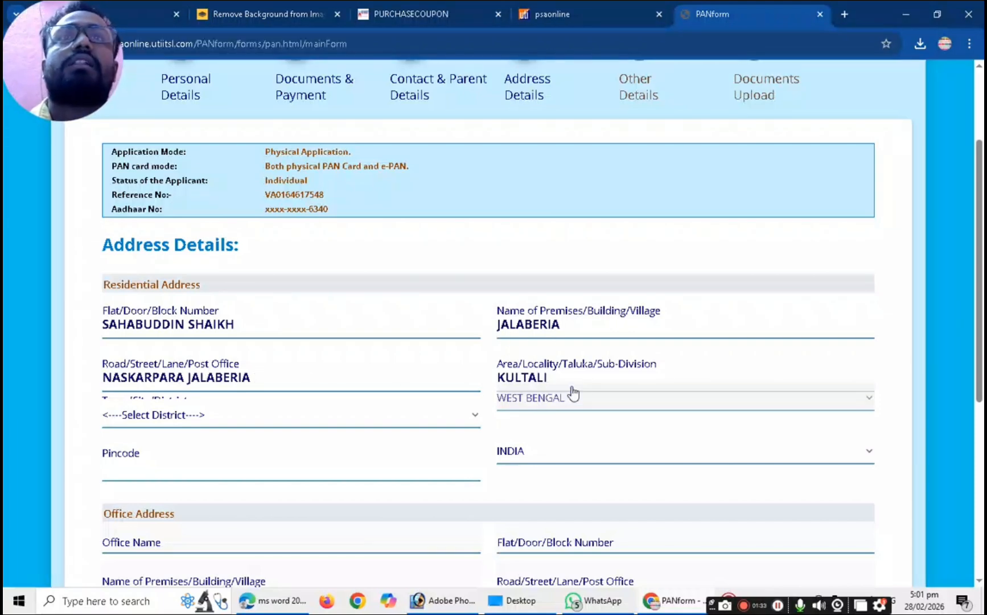
{"action": "left_click", "coordinate": [286, 423]}
{"action": "scroll", "coordinate": [279, 228], "scroll_direction": "down", "scroll_amount": 15}
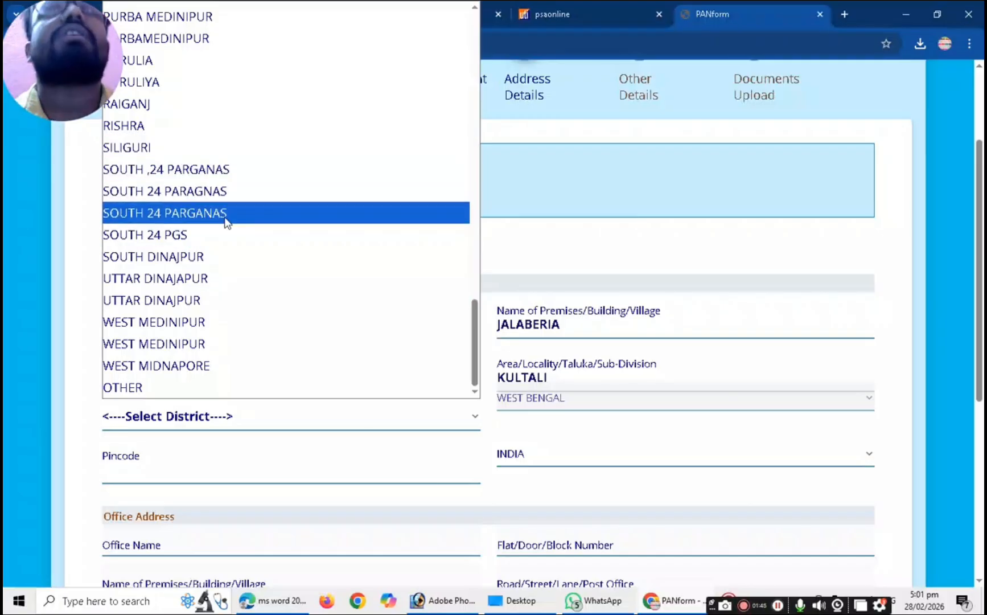
{"action": "left_click", "coordinate": [187, 213]}
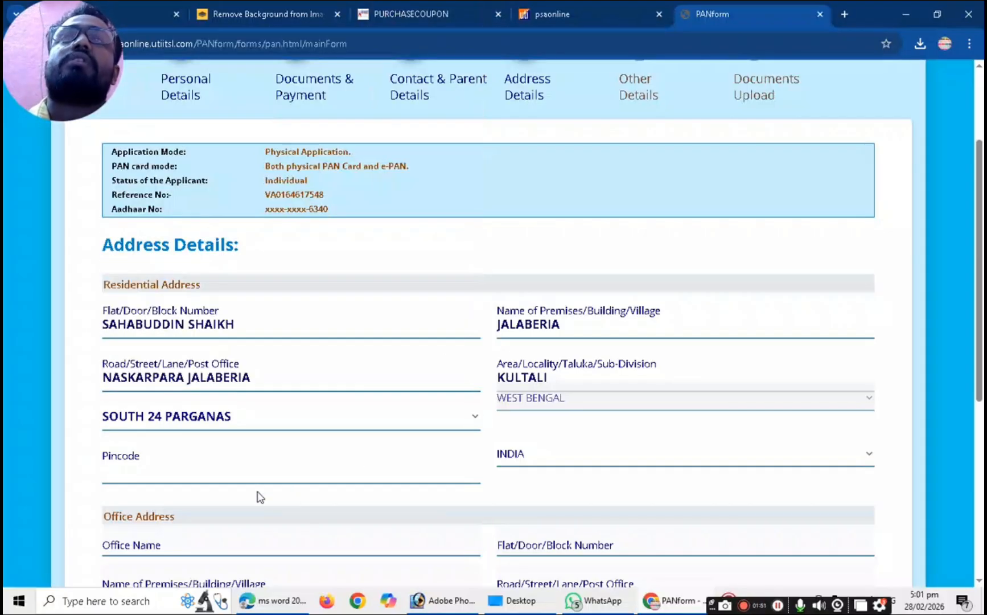
{"action": "left_click", "coordinate": [215, 473]}
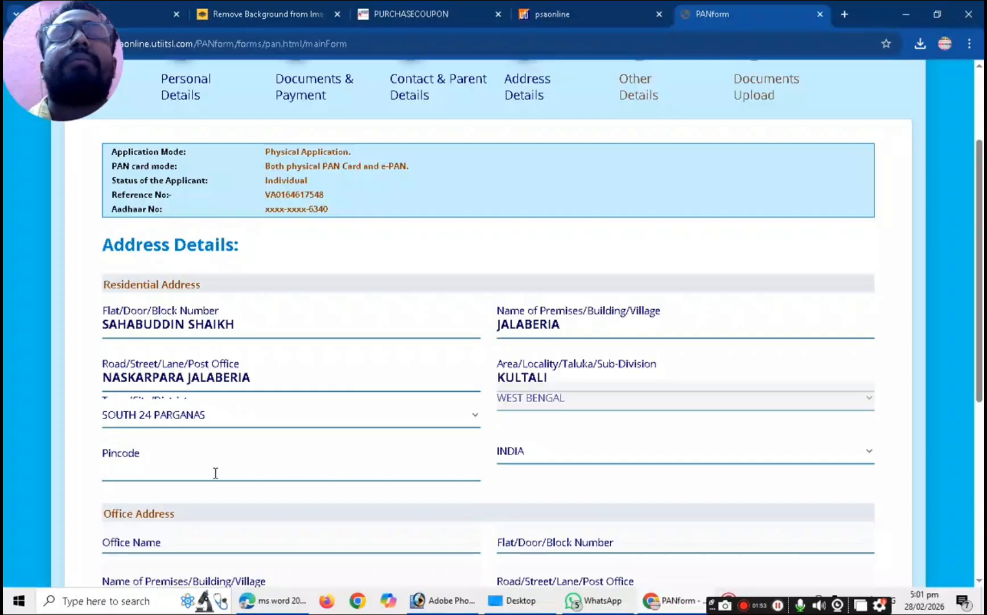
{"action": "type", "text": "743338"}
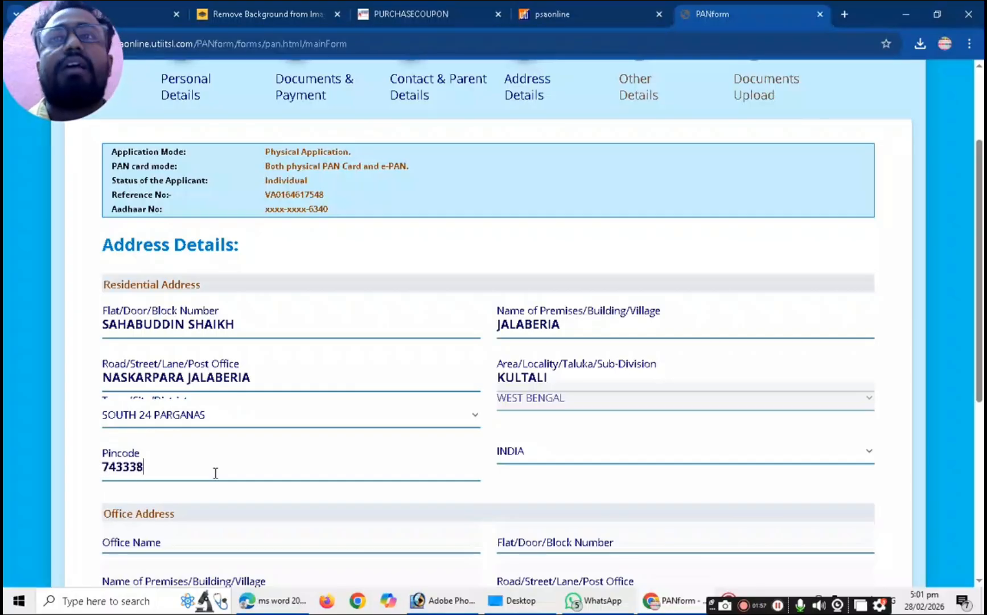
{"action": "scroll", "coordinate": [215, 473], "scroll_direction": "down", "scroll_amount": 5}
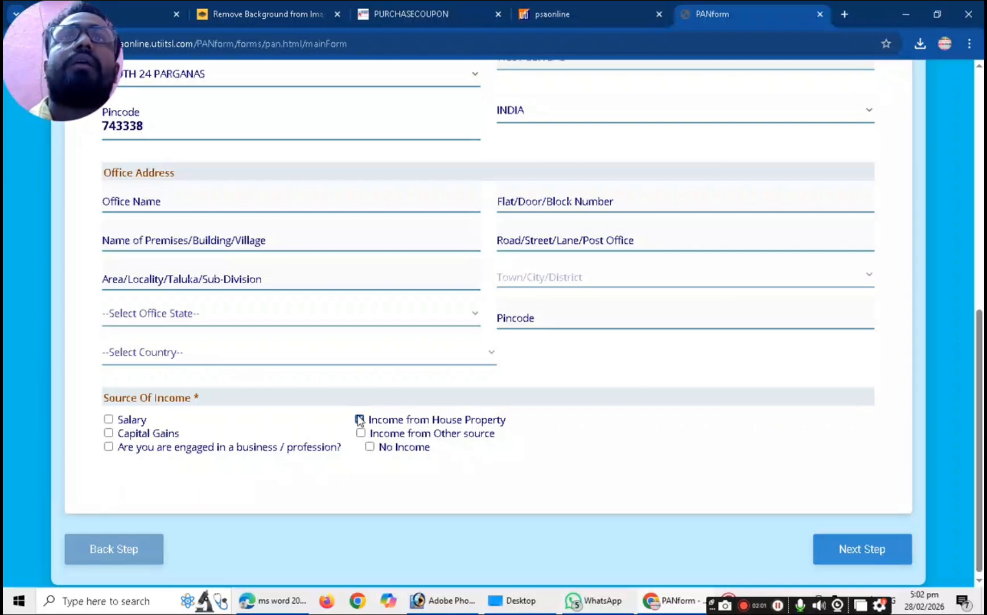
- Advance to Other Details and dismiss the AO Code reminder
{"action": "left_click", "coordinate": [853, 550]}
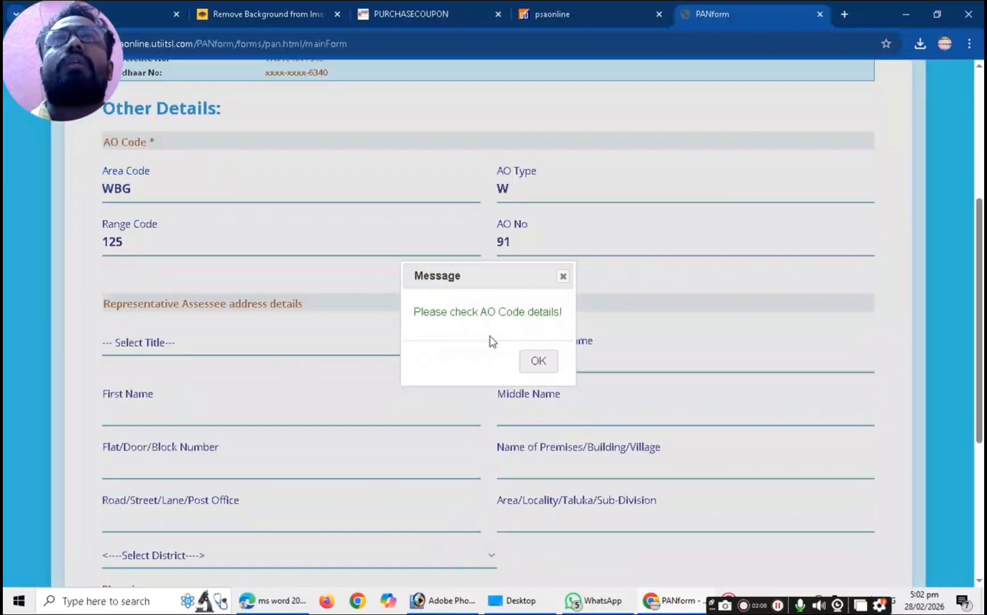
{"action": "left_click", "coordinate": [532, 361]}
{"action": "scroll", "coordinate": [263, 279], "scroll_direction": "down", "scroll_amount": 1}
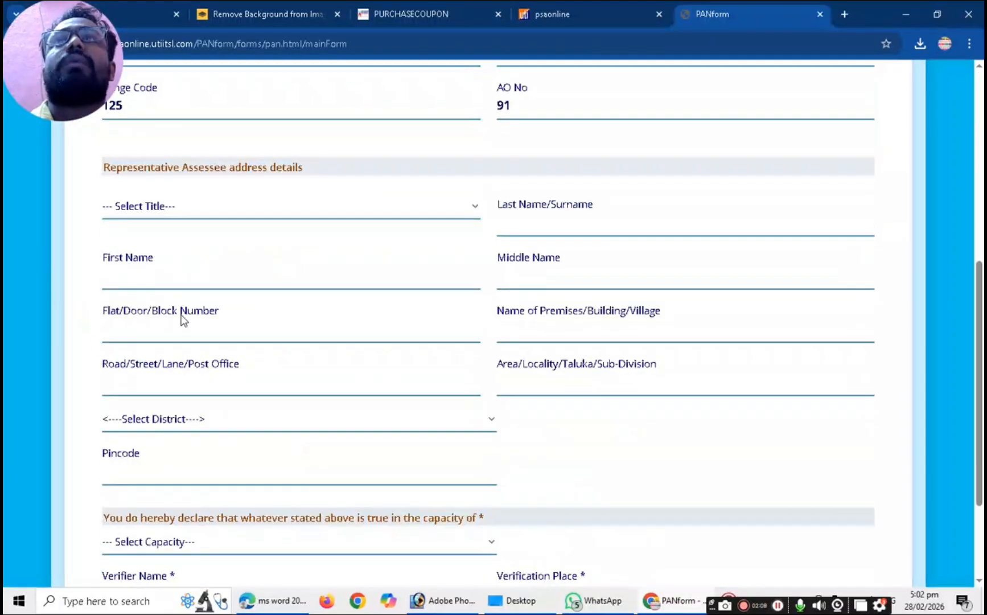
{"action": "left_click", "coordinate": [261, 216]}
{"action": "left_click", "coordinate": [261, 218]}
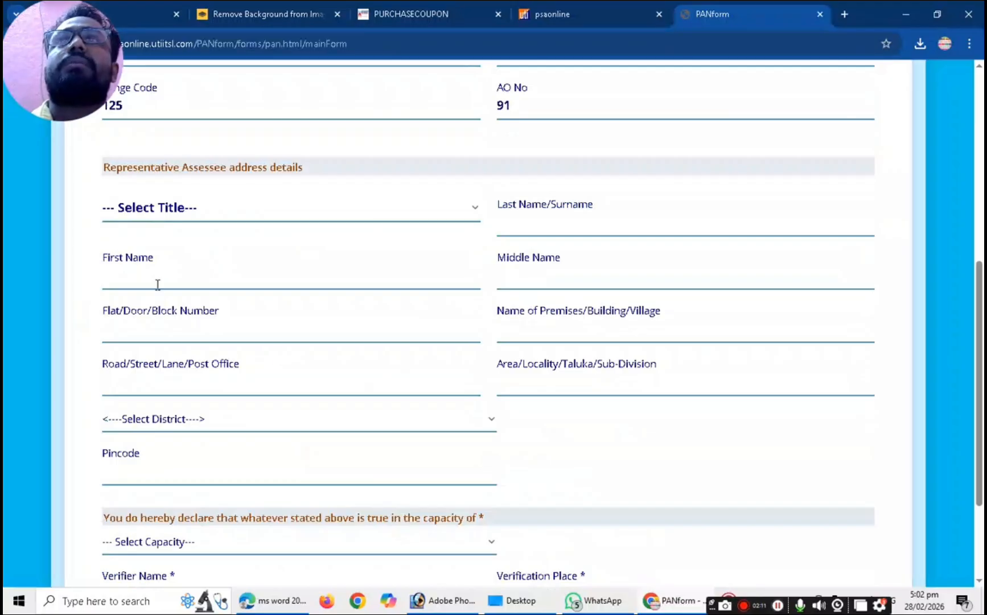
{"action": "scroll", "coordinate": [357, 390], "scroll_direction": "down", "scroll_amount": 2}
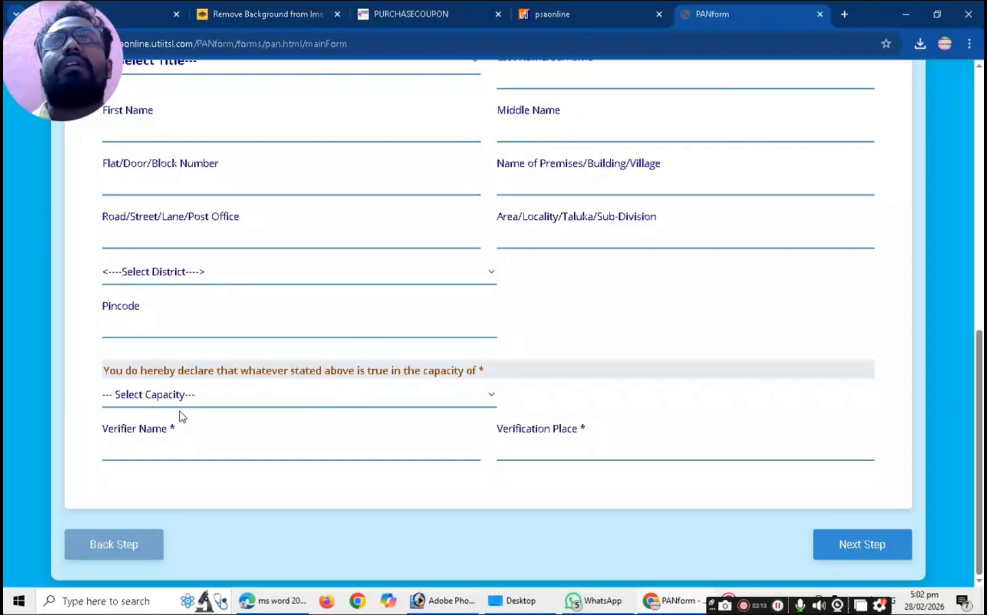
- Declare the capacity as HIMSELF/HERSELF and enter the verification place
{"action": "left_click", "coordinate": [223, 394]}
{"action": "left_click", "coordinate": [172, 447]}
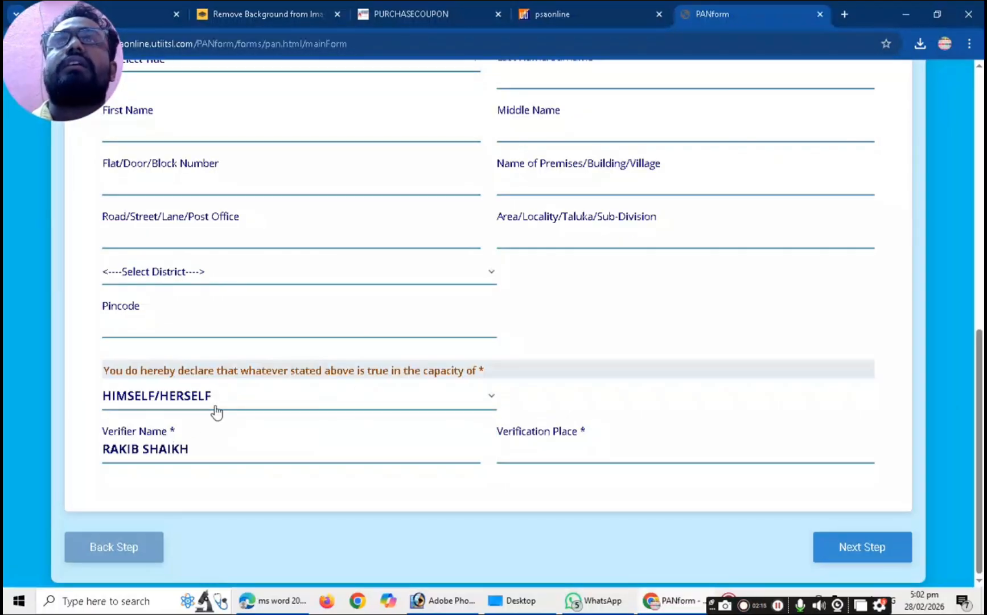
{"action": "left_click", "coordinate": [512, 452]}
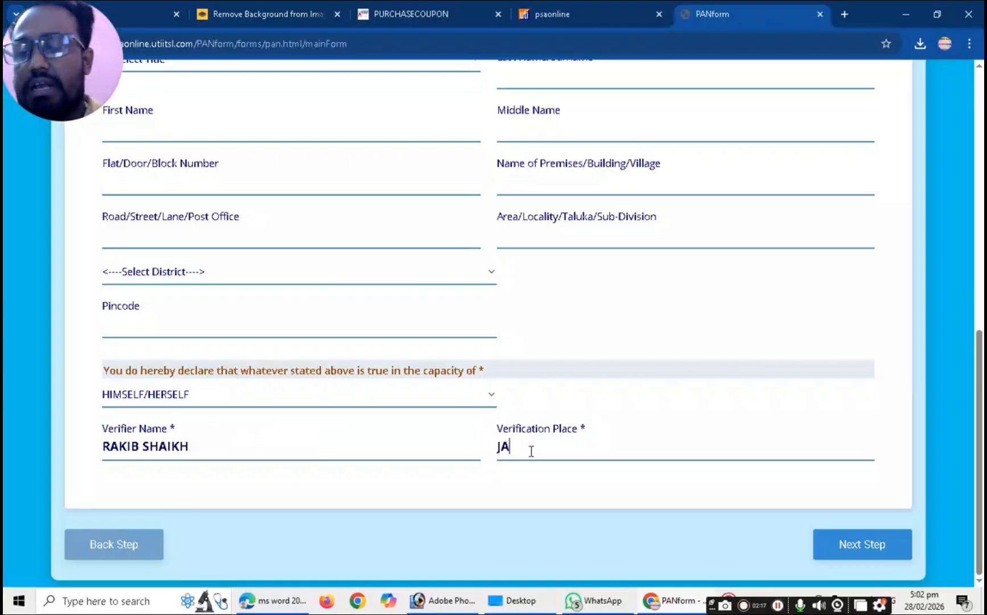
{"action": "type", "text": "JALABR"}
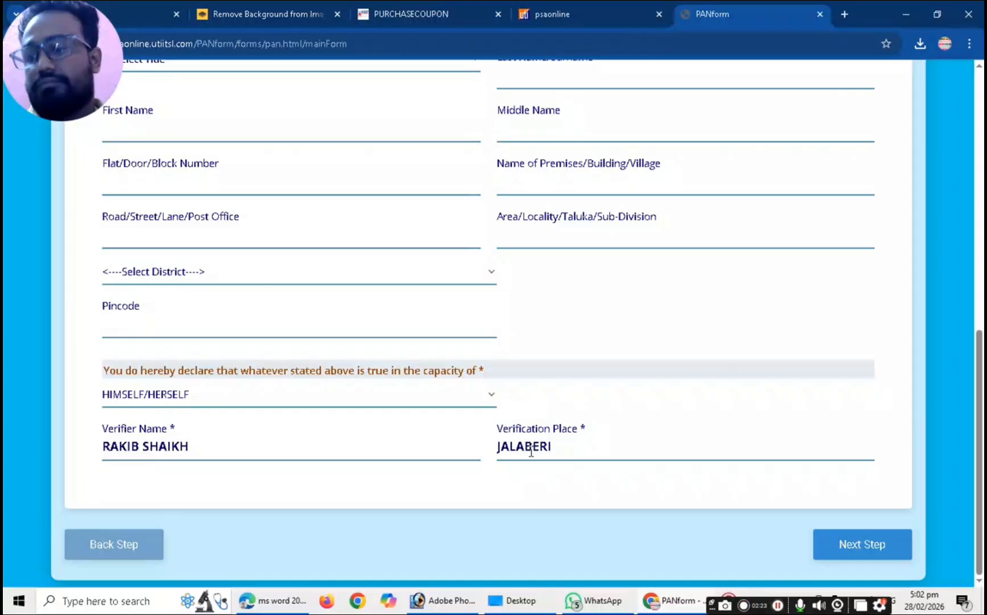
{"action": "scroll", "coordinate": [545, 464], "scroll_direction": "up", "scroll_amount": 3}
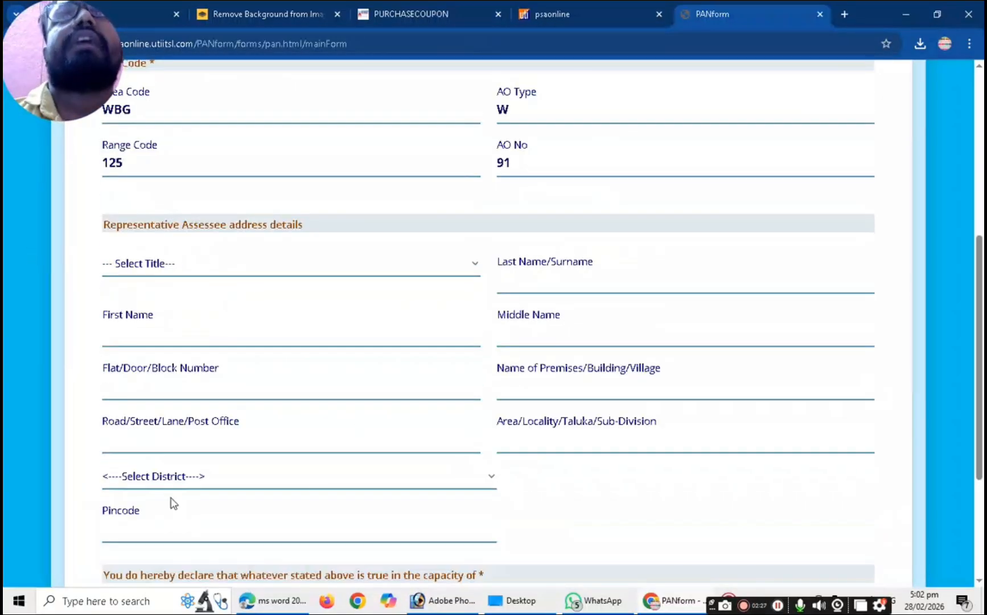
{"action": "left_click", "coordinate": [236, 268]}
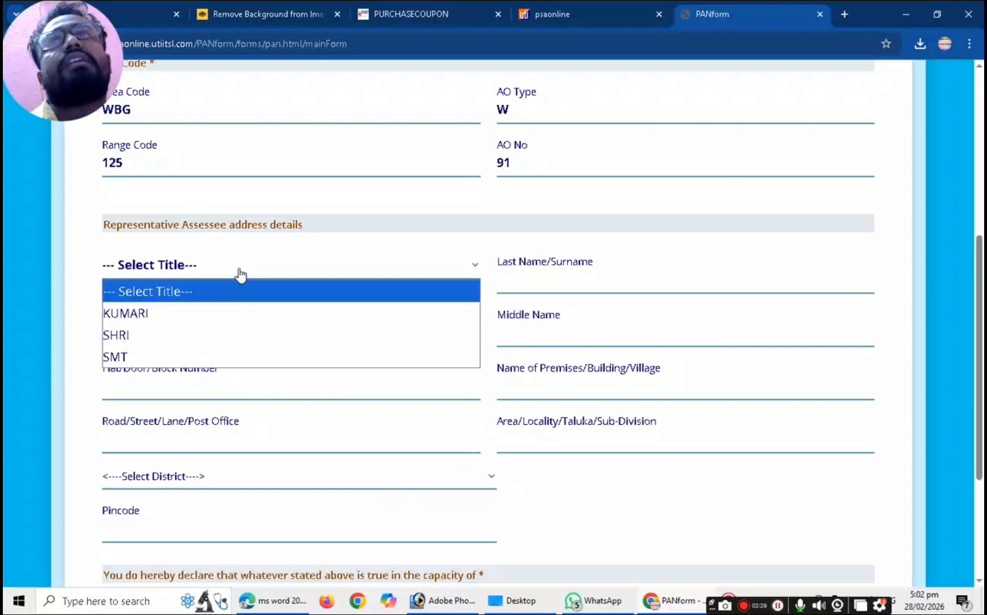
{"action": "left_click", "coordinate": [719, 321]}
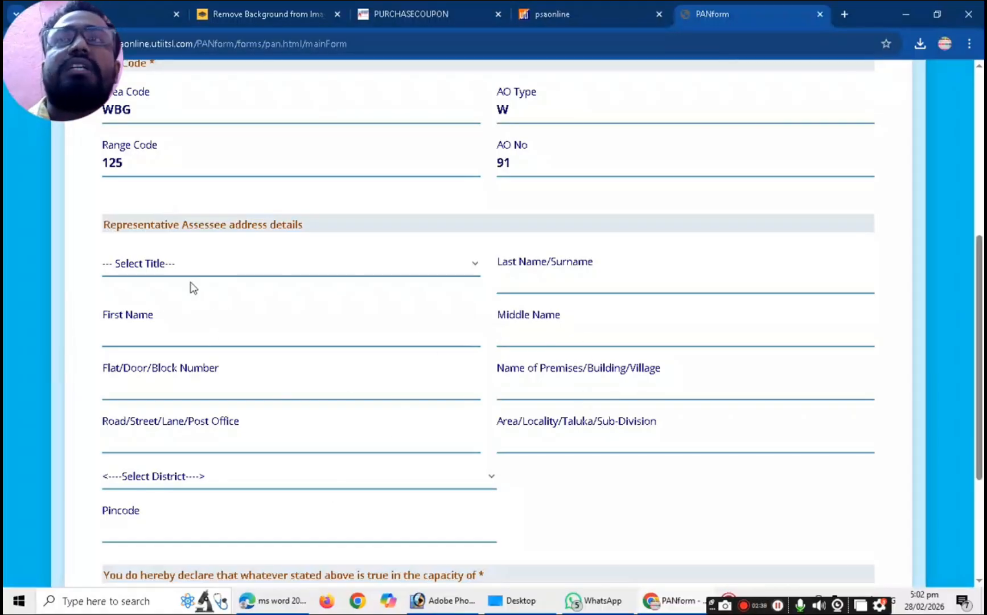
{"action": "scroll", "coordinate": [372, 316], "scroll_direction": "down", "scroll_amount": 4}
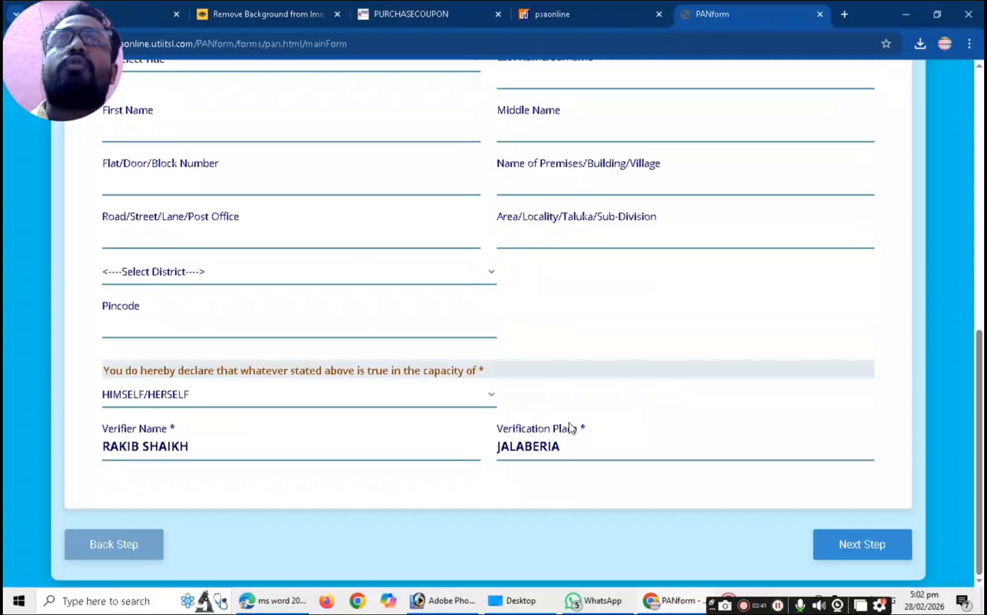
- Attempt to proceed twice and dismiss the missing representative last-name warnings
{"action": "left_click", "coordinate": [849, 542]}
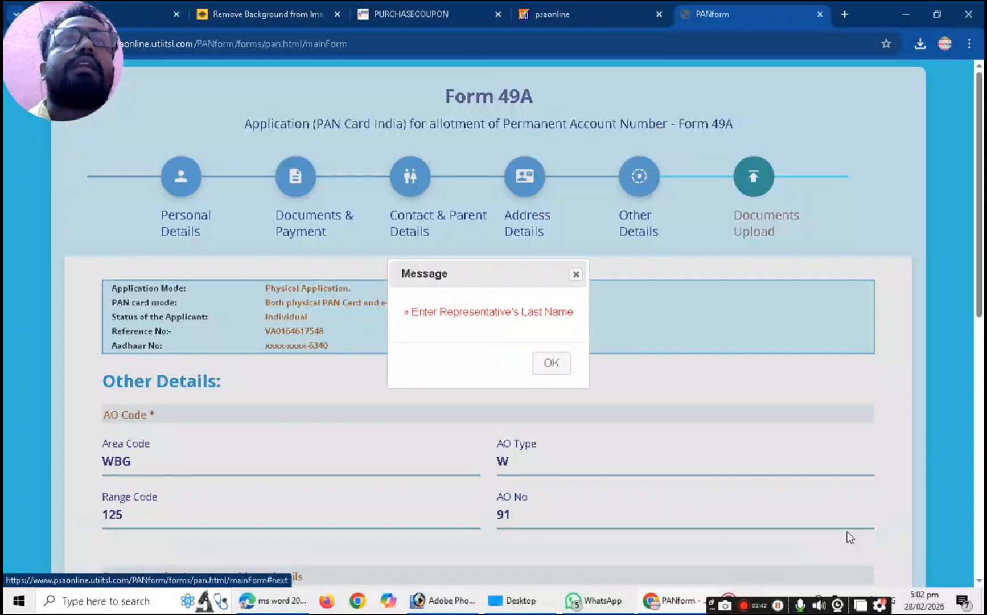
{"action": "left_click", "coordinate": [551, 363]}
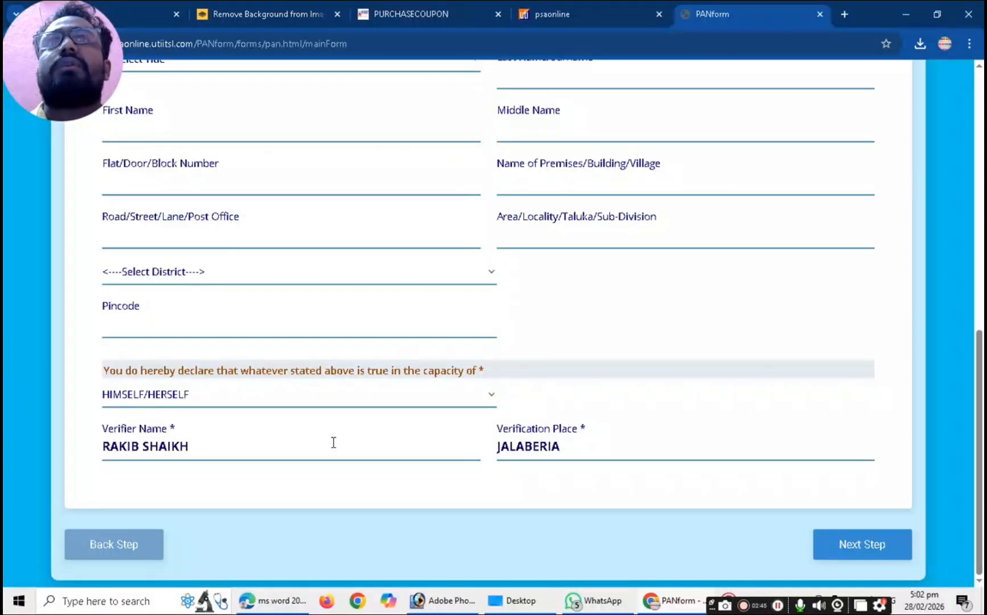
{"action": "scroll", "coordinate": [333, 443], "scroll_direction": "up", "scroll_amount": 10}
{"action": "scroll", "coordinate": [335, 436], "scroll_direction": "down", "scroll_amount": 7}
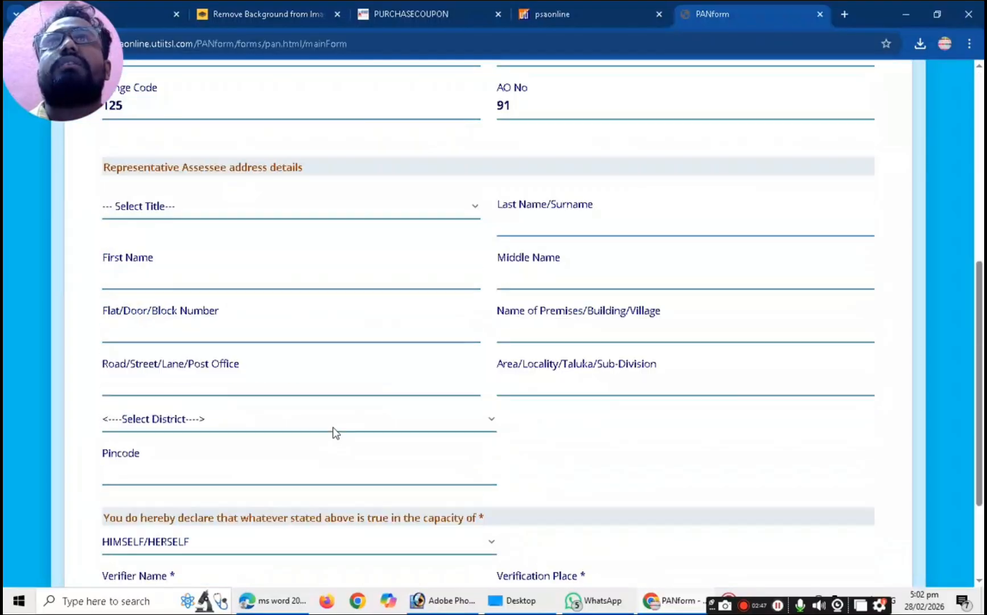
{"action": "scroll", "coordinate": [786, 491], "scroll_direction": "down", "scroll_amount": 3}
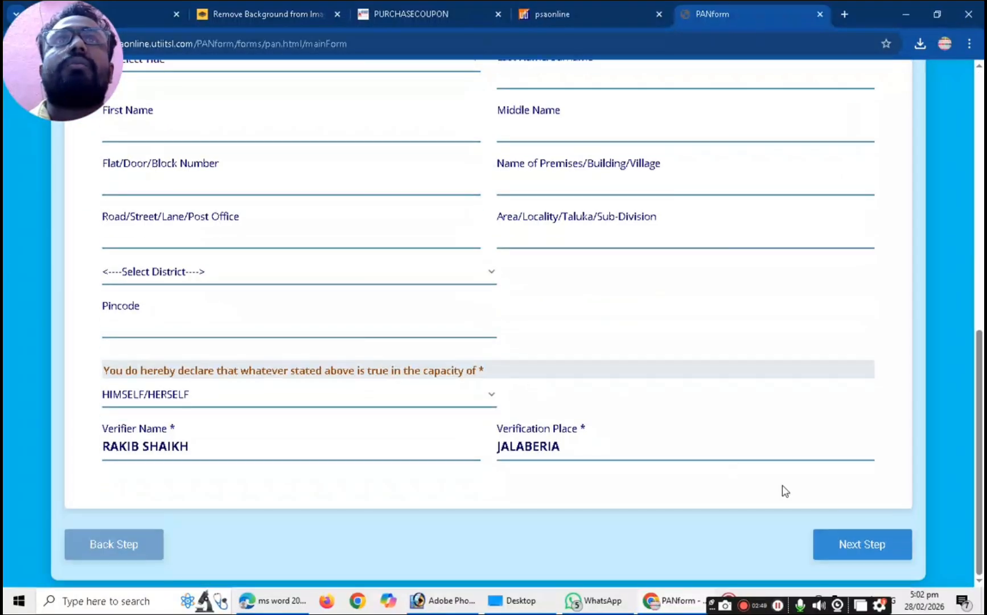
{"action": "left_click", "coordinate": [846, 545]}
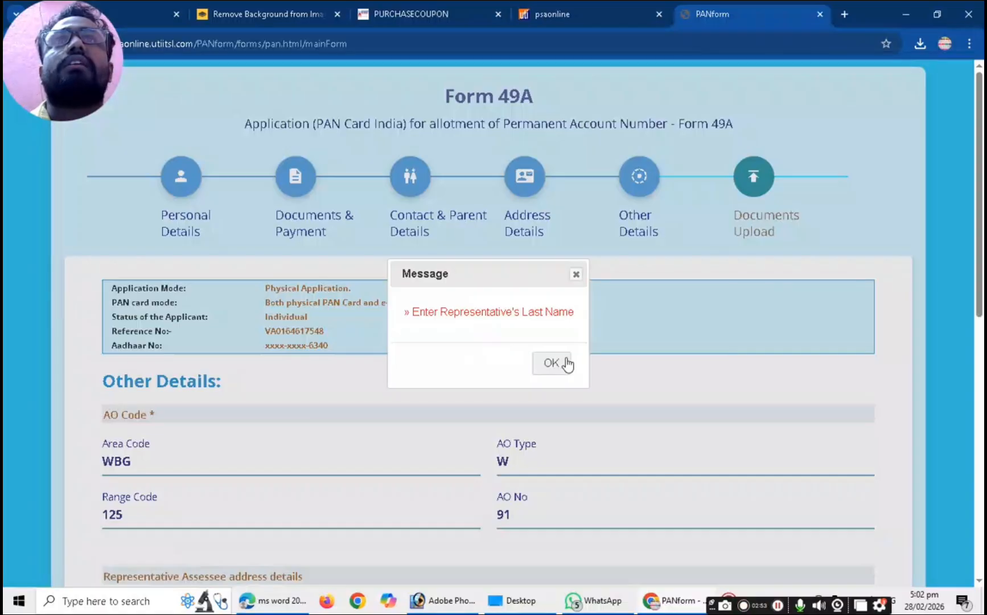
{"action": "left_click", "coordinate": [552, 363]}
{"action": "scroll", "coordinate": [194, 349], "scroll_direction": "up", "scroll_amount": 2}
- Set the representative's title to SHRI and enter their surname and first name
{"action": "left_click", "coordinate": [247, 194]}
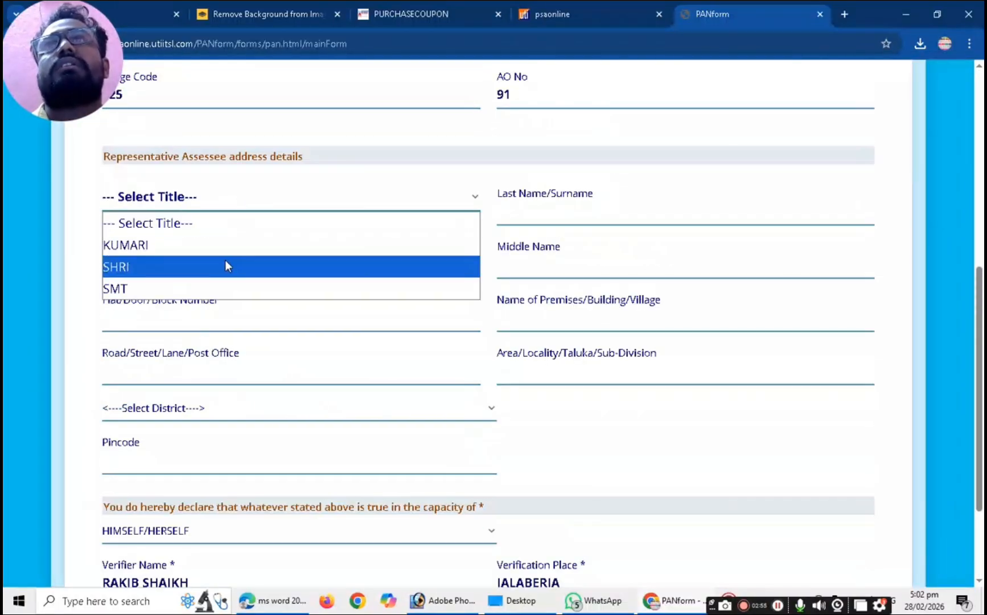
{"action": "left_click", "coordinate": [207, 266]}
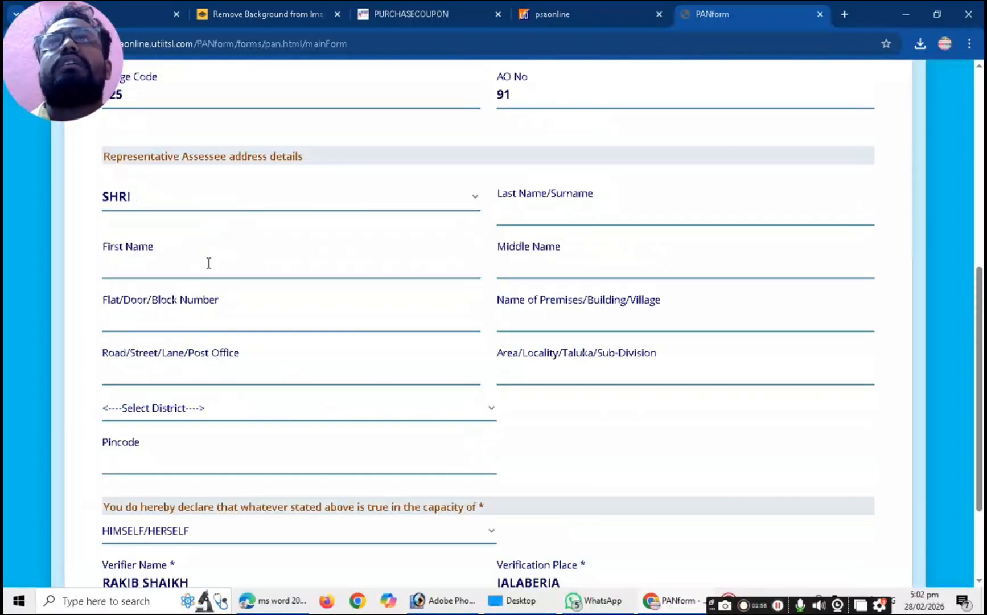
{"action": "left_click", "coordinate": [552, 219]}
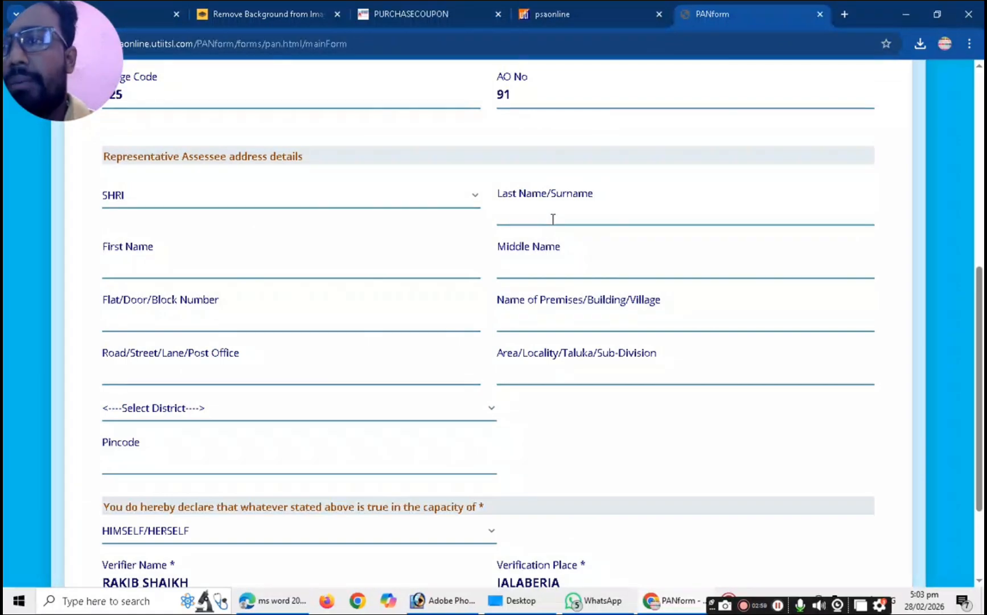
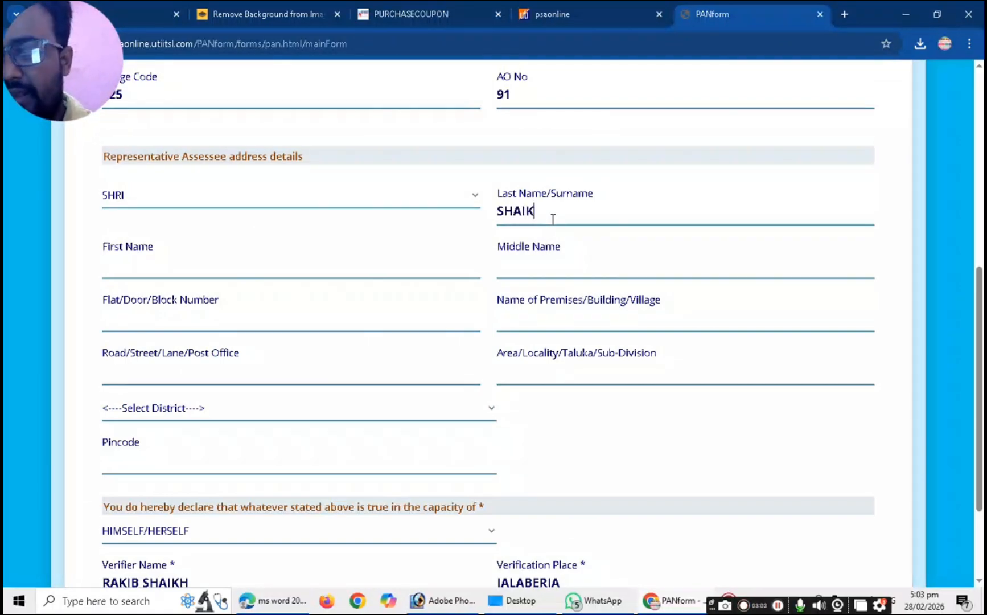
{"action": "left_click", "coordinate": [267, 263]}
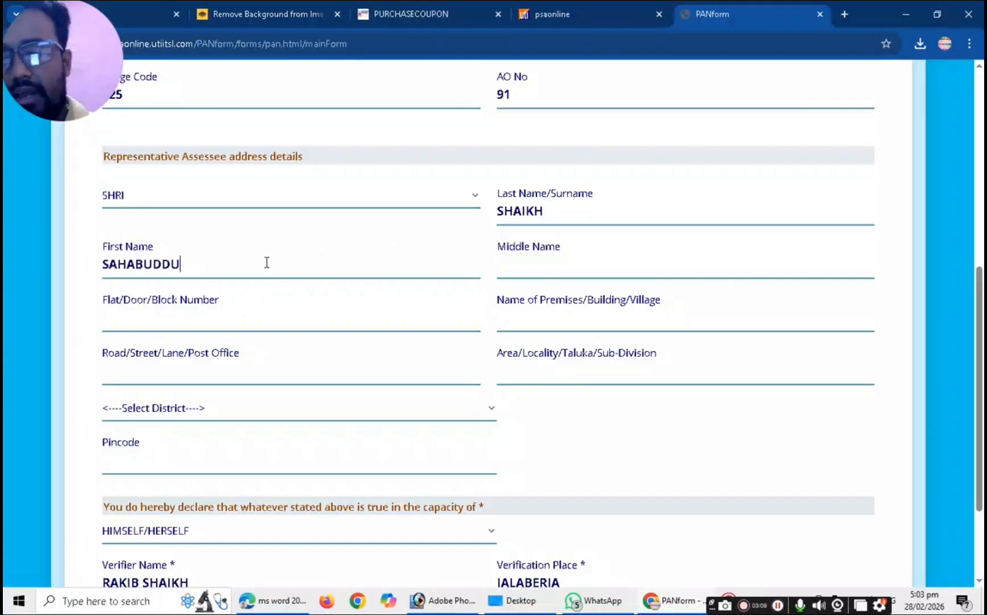
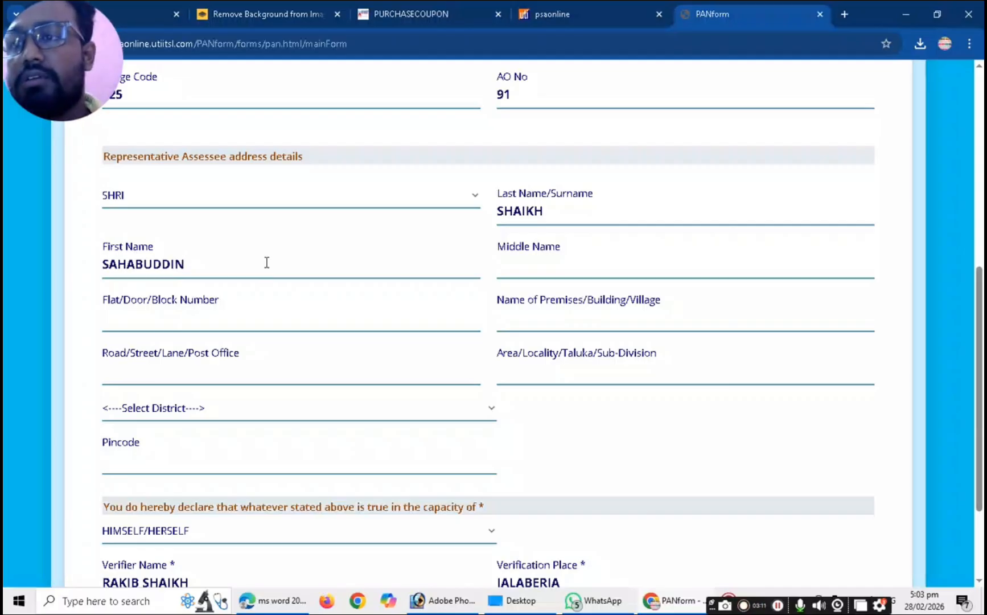
- Fill the representative's premises/village and road/post office address lines, clearing the flat number entry
{"action": "scroll", "coordinate": [220, 359], "scroll_direction": "down", "scroll_amount": 2}
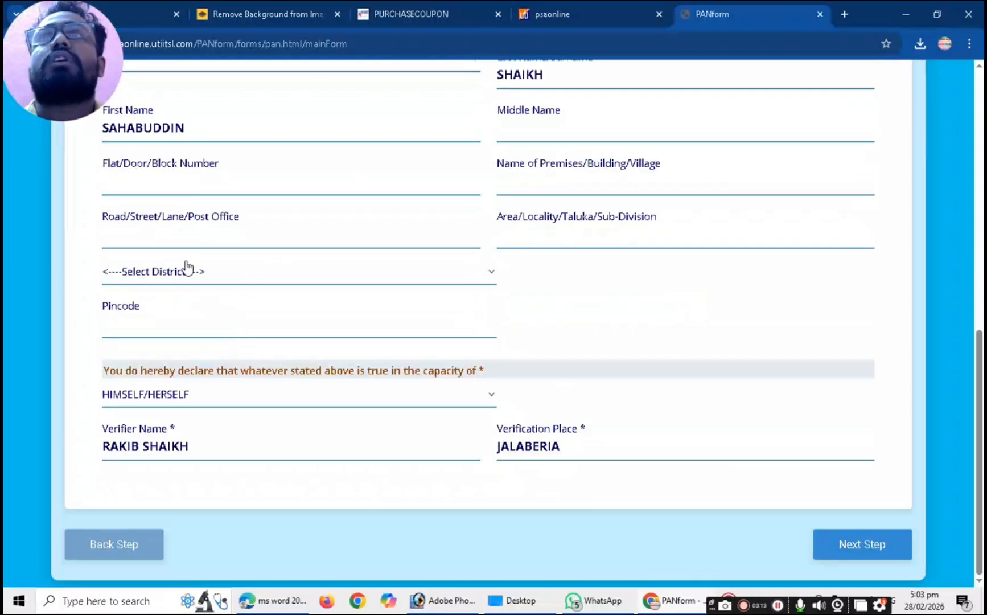
{"action": "left_click", "coordinate": [214, 184]}
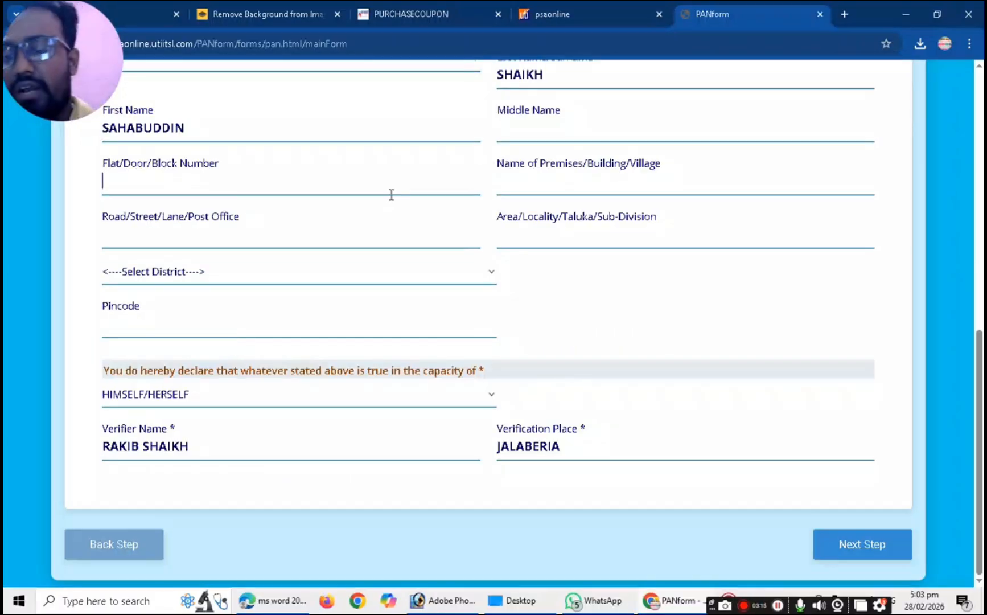
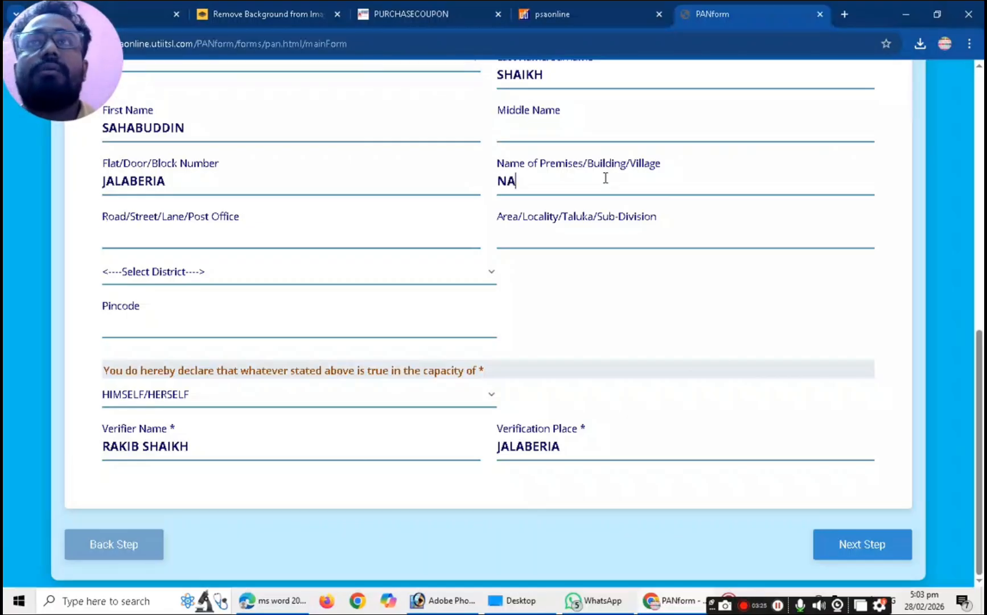
{"action": "left_click", "coordinate": [195, 179]}
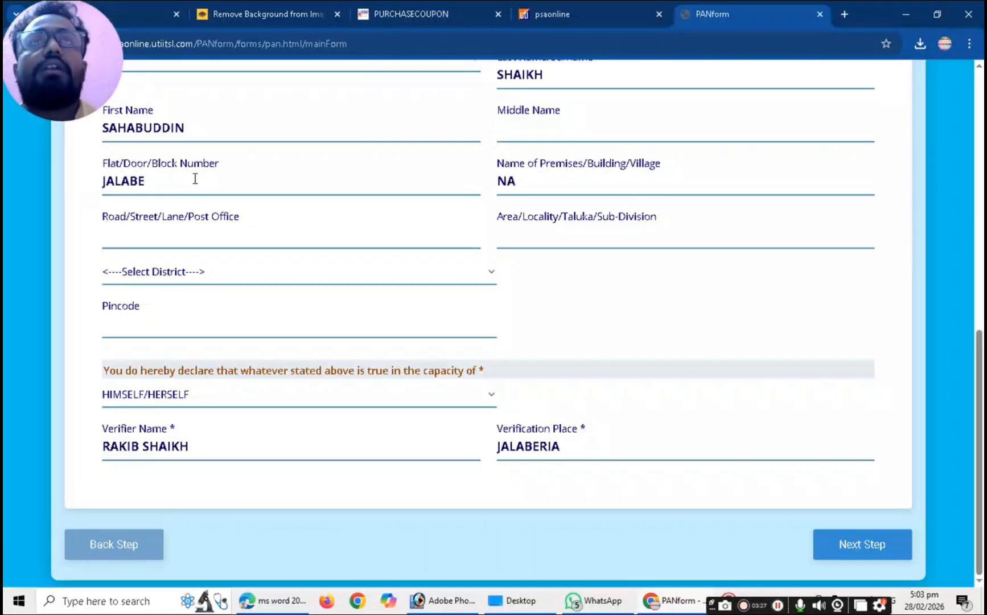
{"action": "key", "text": "BackSpace"}
{"action": "key", "text": "BackSpace"}
{"action": "key", "text": "BackSpace"}
{"action": "key", "text": "BackSpace"}
{"action": "key", "text": "BackSpace"}
{"action": "key", "text": "BackSpace"}
{"action": "left_click", "coordinate": [550, 187]}
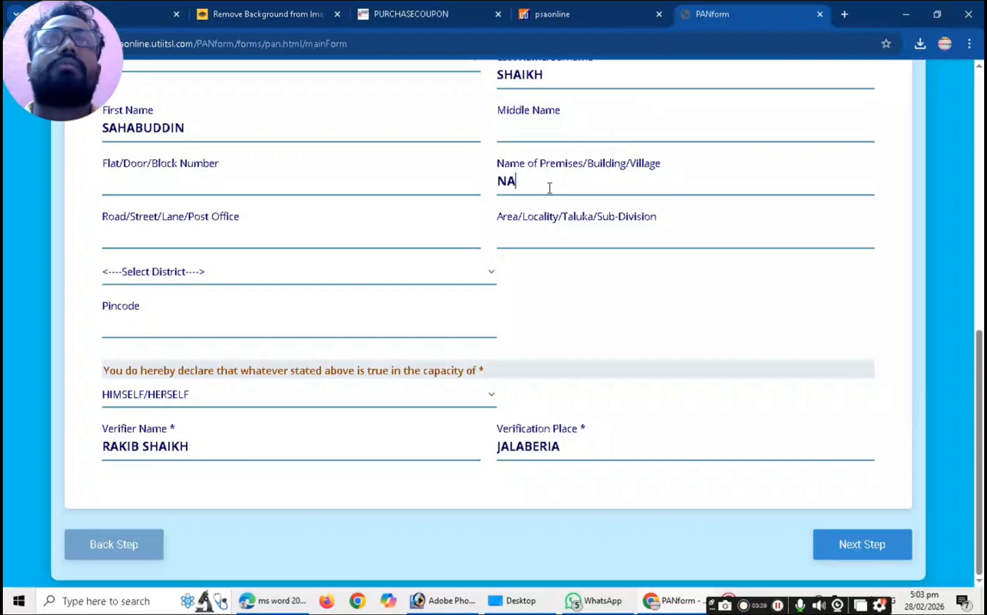
{"action": "key", "text": "BackSpace"}
{"action": "key", "text": "BackSpace"}
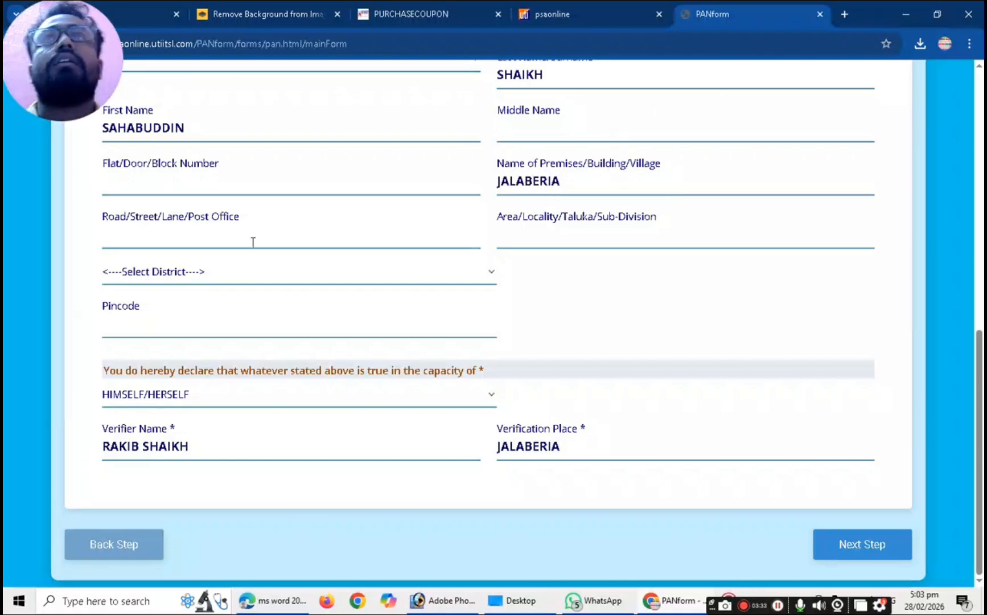
{"action": "left_click", "coordinate": [249, 238]}
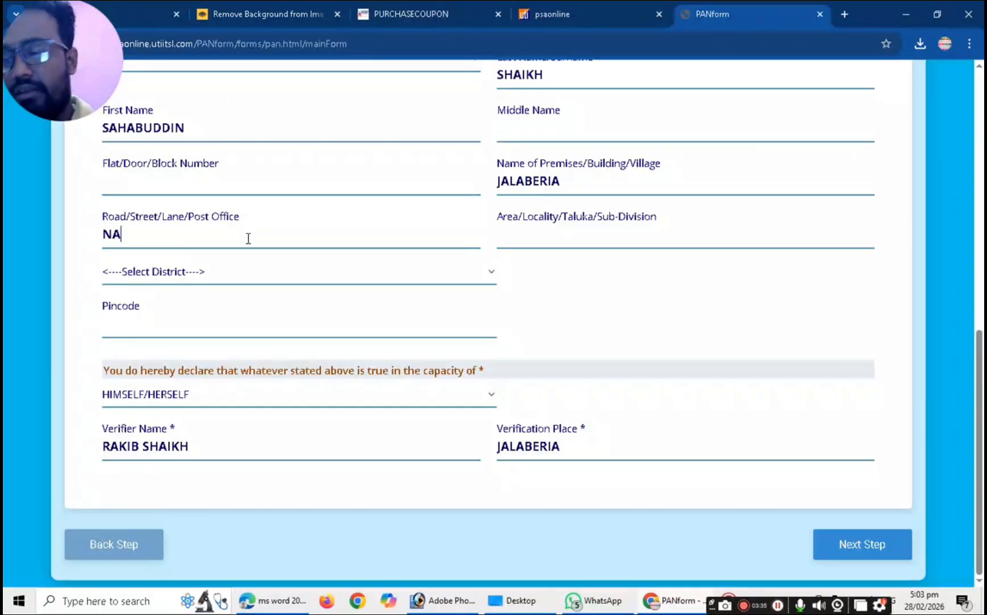
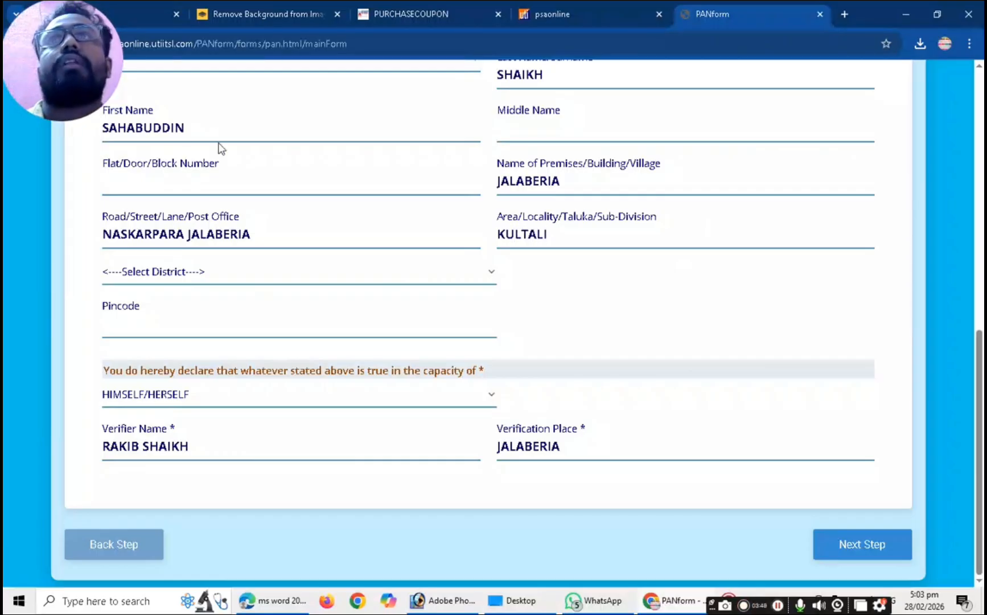
- Select the representative's district and enter the pincode, correcting the district after a warning
{"action": "left_click", "coordinate": [211, 272]}
{"action": "scroll", "coordinate": [193, 456], "scroll_direction": "down", "scroll_amount": 15}
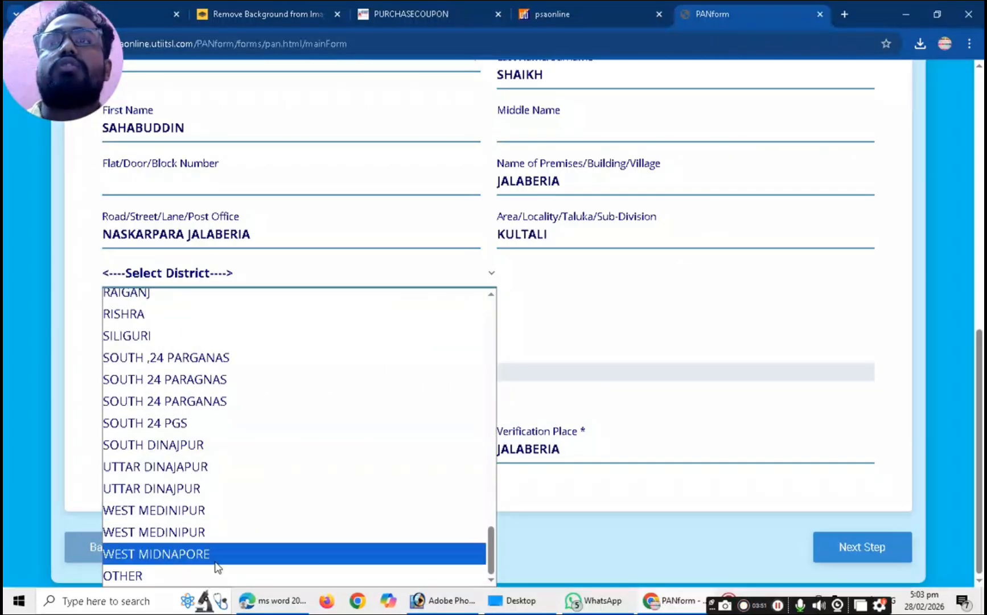
{"action": "left_click", "coordinate": [221, 403]}
{"action": "left_click", "coordinate": [244, 329]}
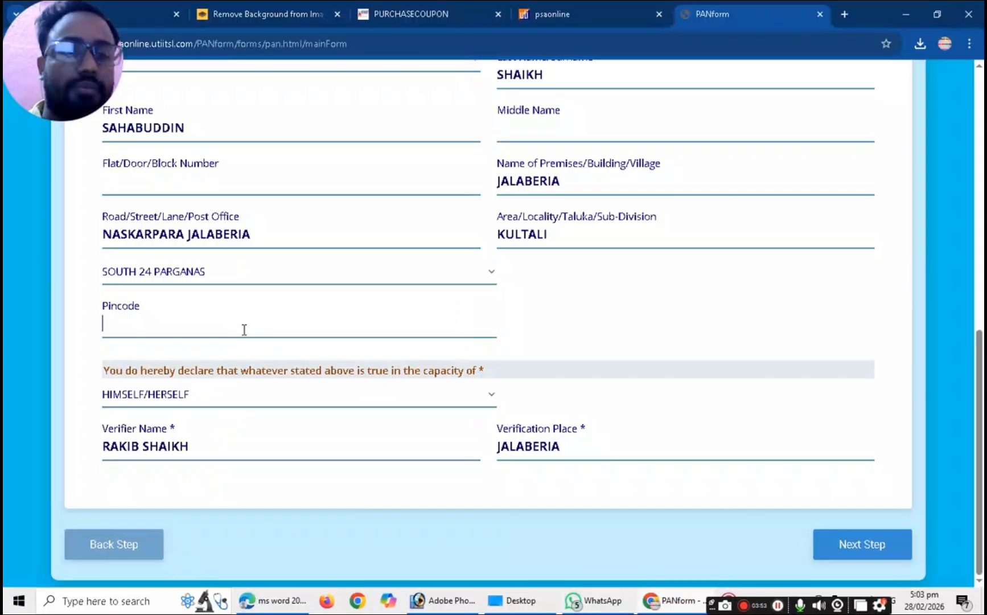
{"action": "type", "text": "743338"}
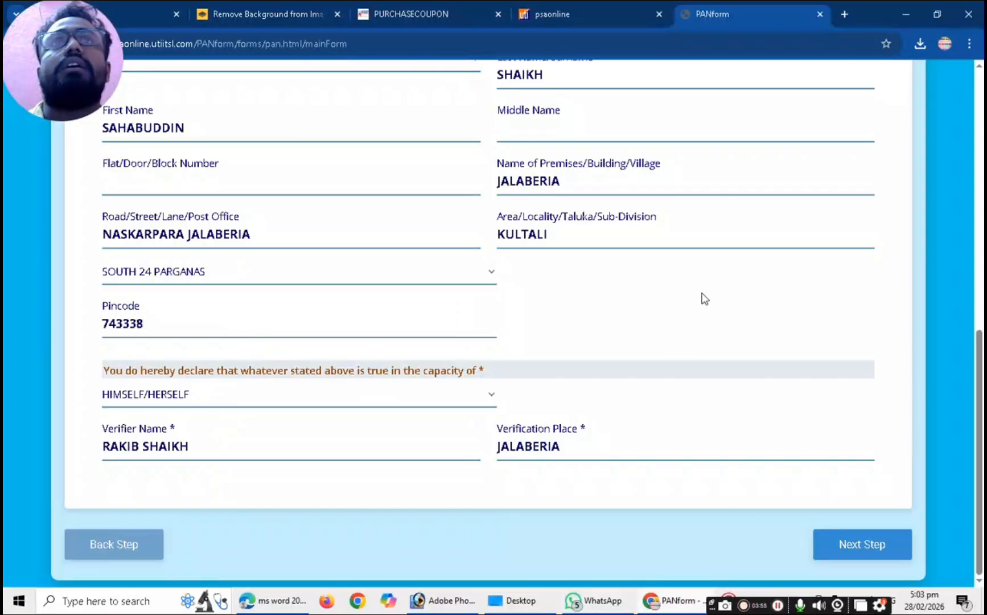
{"action": "left_click", "coordinate": [385, 288]}
{"action": "scroll", "coordinate": [242, 458], "scroll_direction": "down", "scroll_amount": 3}
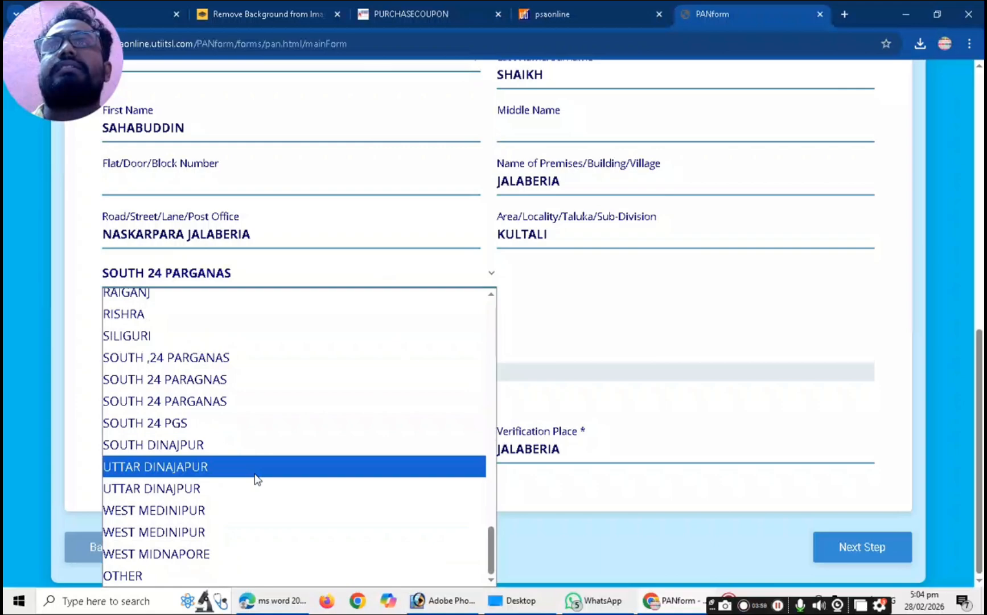
{"action": "left_click", "coordinate": [234, 380]}
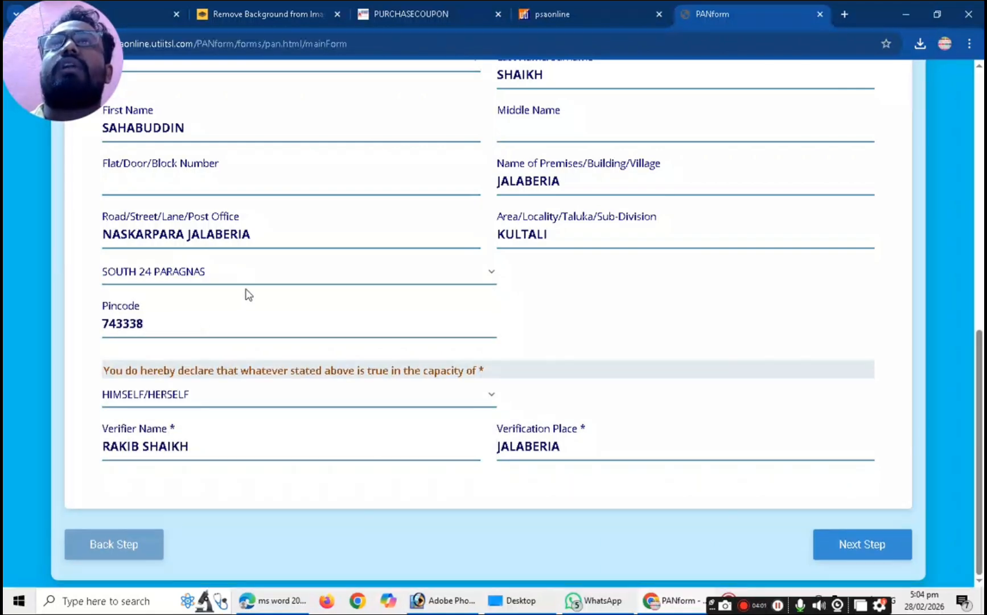
{"action": "left_click", "coordinate": [260, 279]}
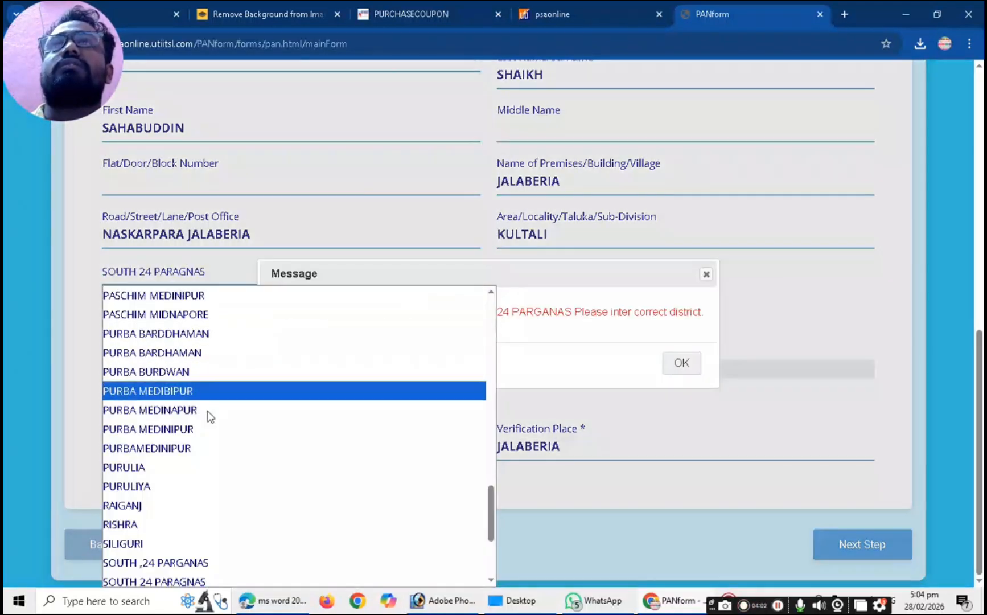
{"action": "left_click", "coordinate": [613, 454]}
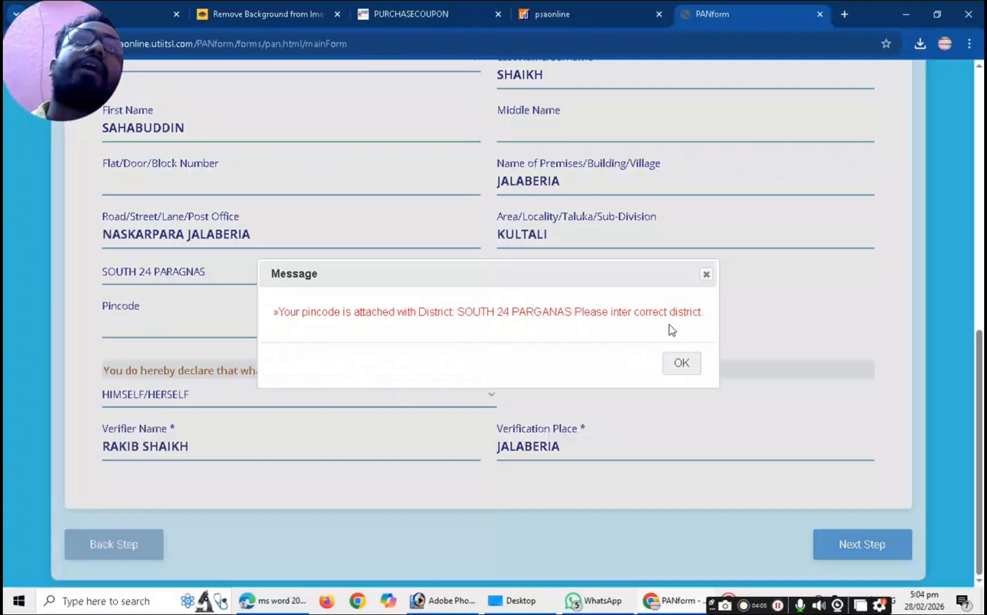
{"action": "left_click", "coordinate": [683, 363]}
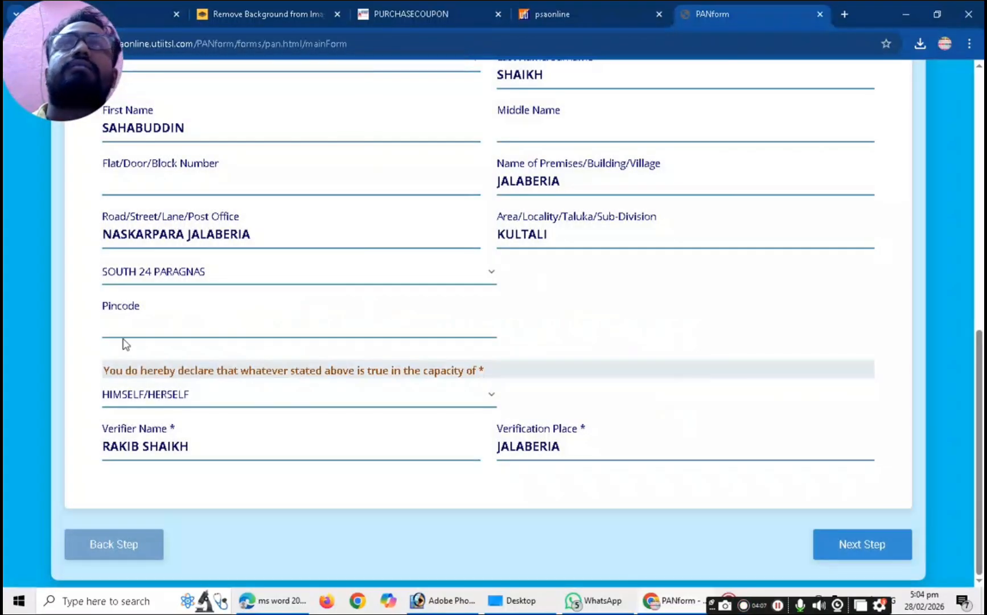
{"action": "left_click", "coordinate": [181, 278]}
{"action": "scroll", "coordinate": [220, 530], "scroll_direction": "down", "scroll_amount": 3}
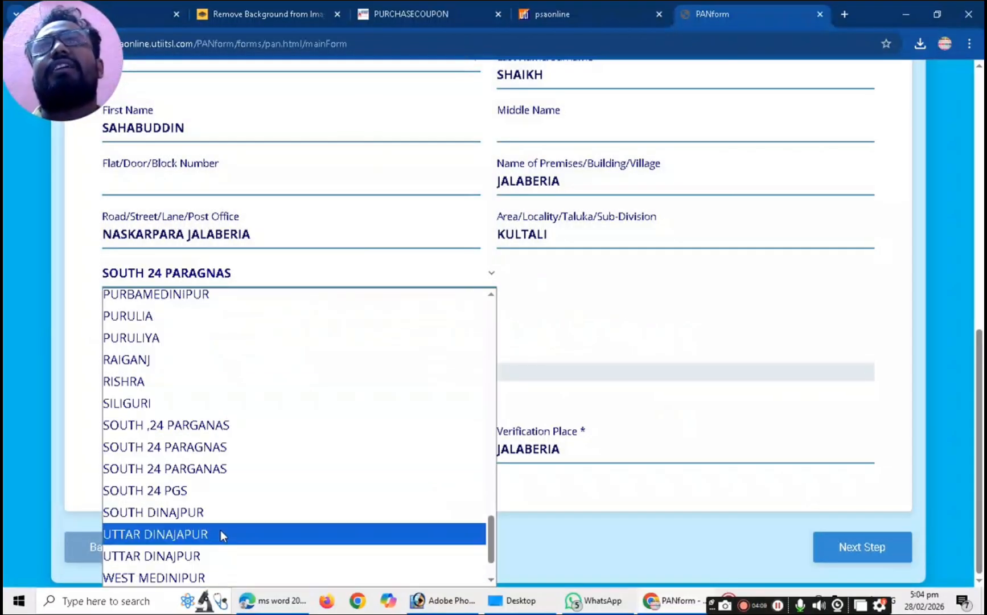
{"action": "left_click", "coordinate": [221, 469]}
{"action": "left_click", "coordinate": [189, 329]}
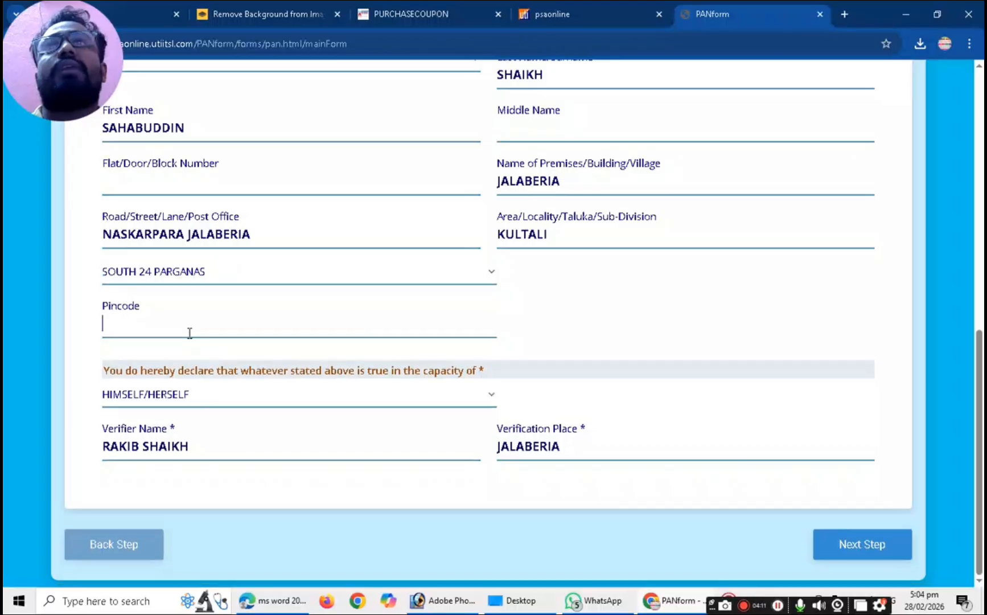
{"action": "type", "text": "743338"}
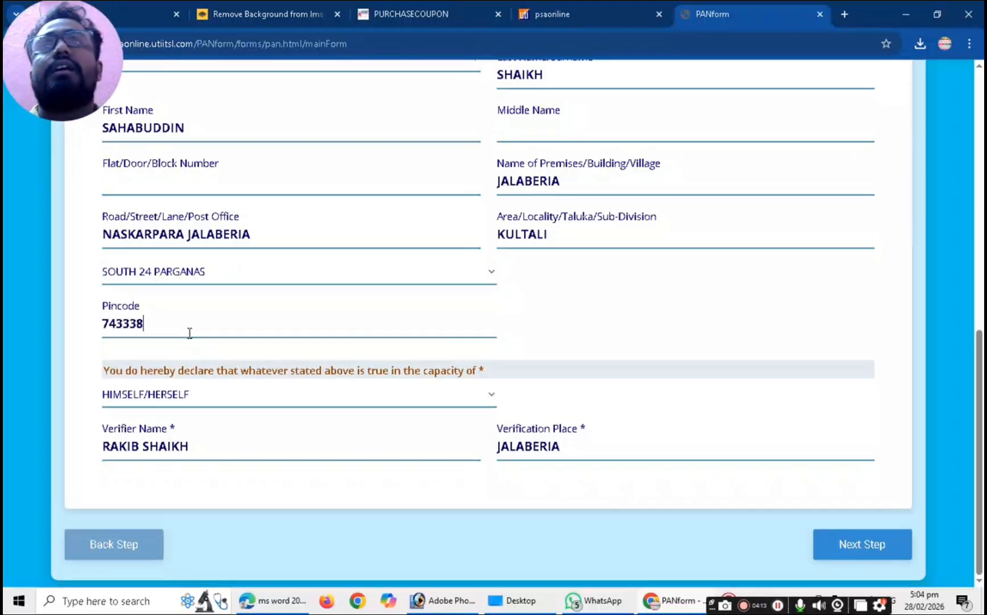
- Try to continue, then fill the missing flat/door/block number flagged by the warning
{"action": "left_click", "coordinate": [843, 545]}
{"action": "left_click", "coordinate": [562, 362]}
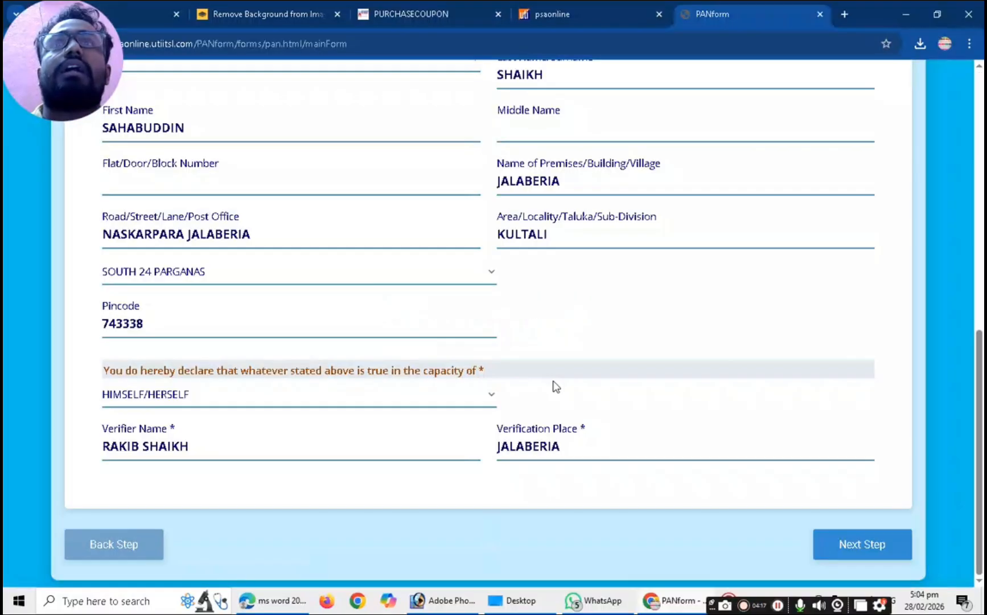
{"action": "scroll", "coordinate": [556, 388], "scroll_direction": "up", "scroll_amount": 5}
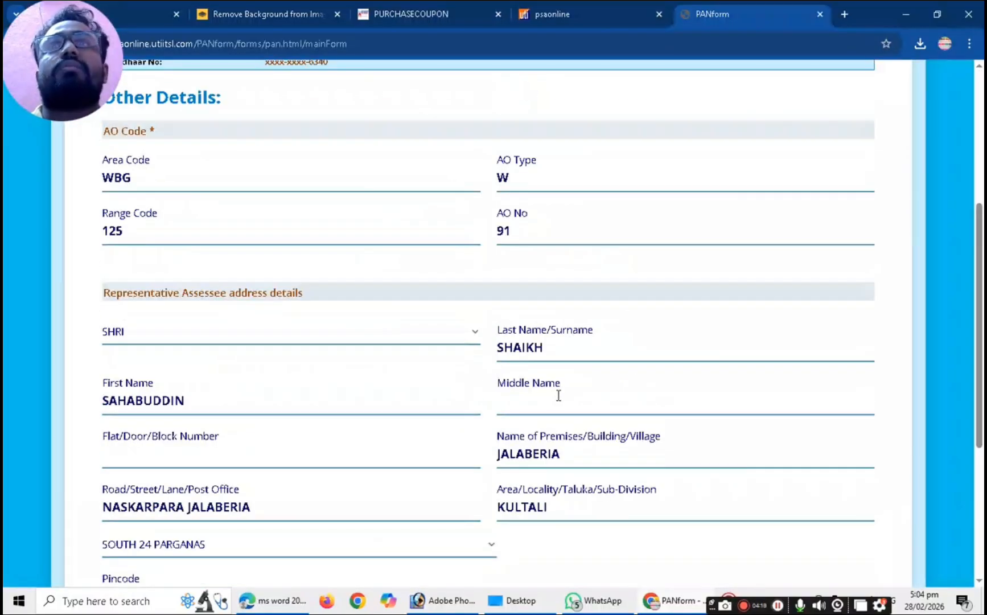
{"action": "left_click", "coordinate": [295, 454]}
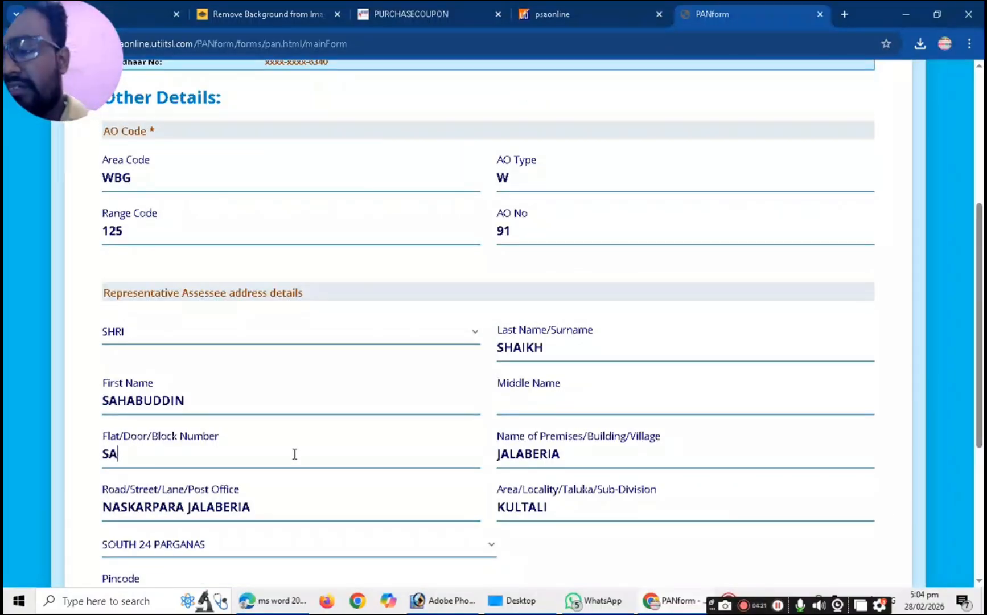
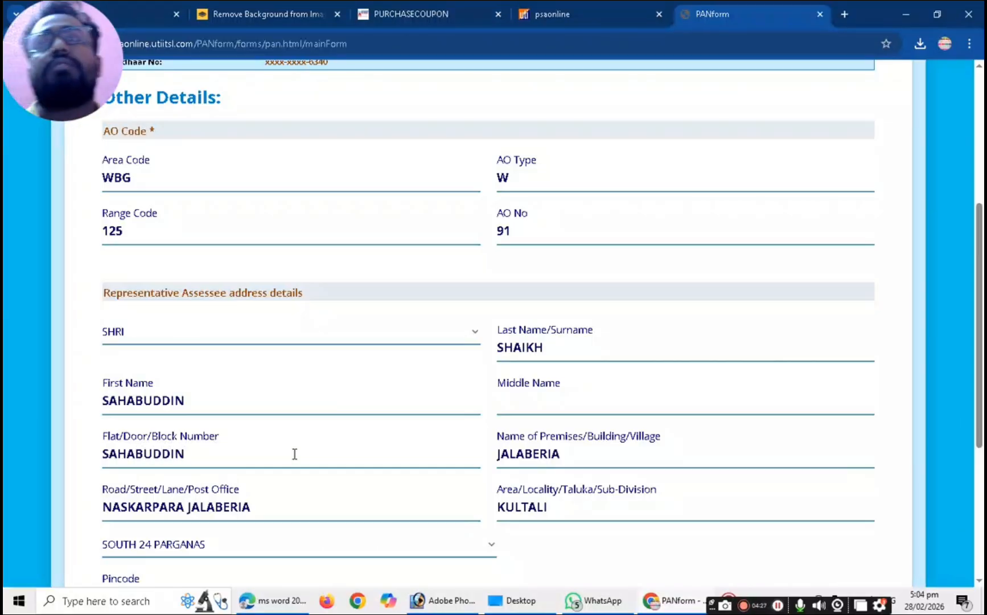
{"action": "scroll", "coordinate": [295, 454], "scroll_direction": "down", "scroll_amount": 5}
- Continue past the Documents Upload step and submit the completed PAN application
{"action": "left_click", "coordinate": [876, 541]}
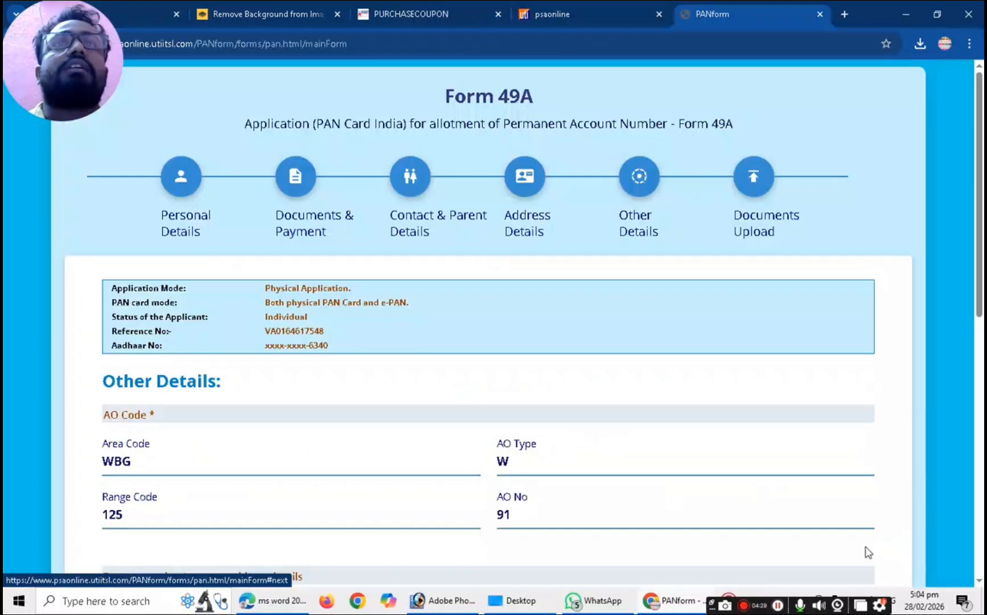
{"action": "scroll", "coordinate": [651, 460], "scroll_direction": "down", "scroll_amount": 3}
{"action": "scroll", "coordinate": [242, 410], "scroll_direction": "down", "scroll_amount": 3}
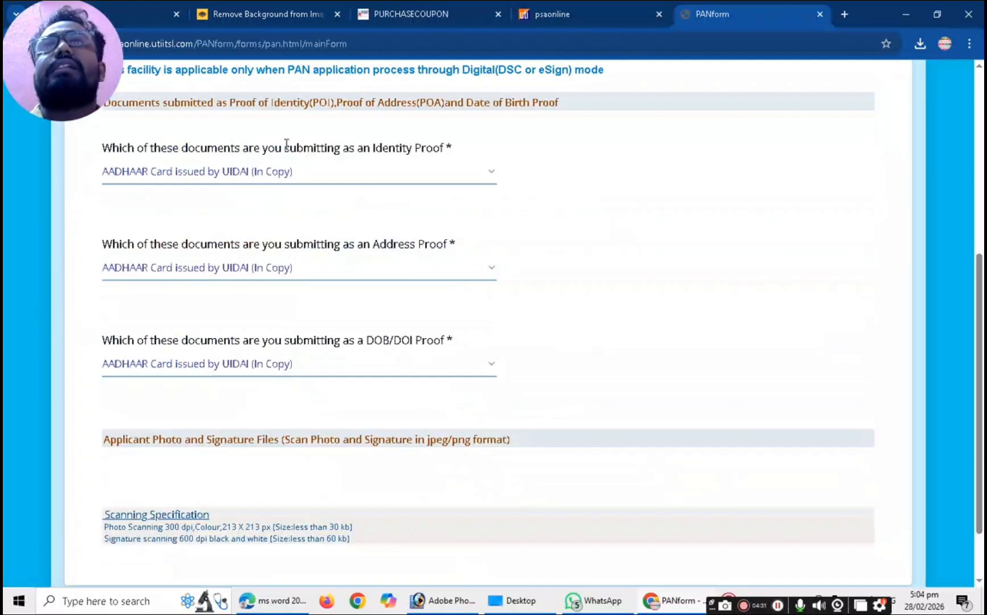
{"action": "scroll", "coordinate": [337, 408], "scroll_direction": "down", "scroll_amount": 2}
{"action": "left_click", "coordinate": [850, 553]}
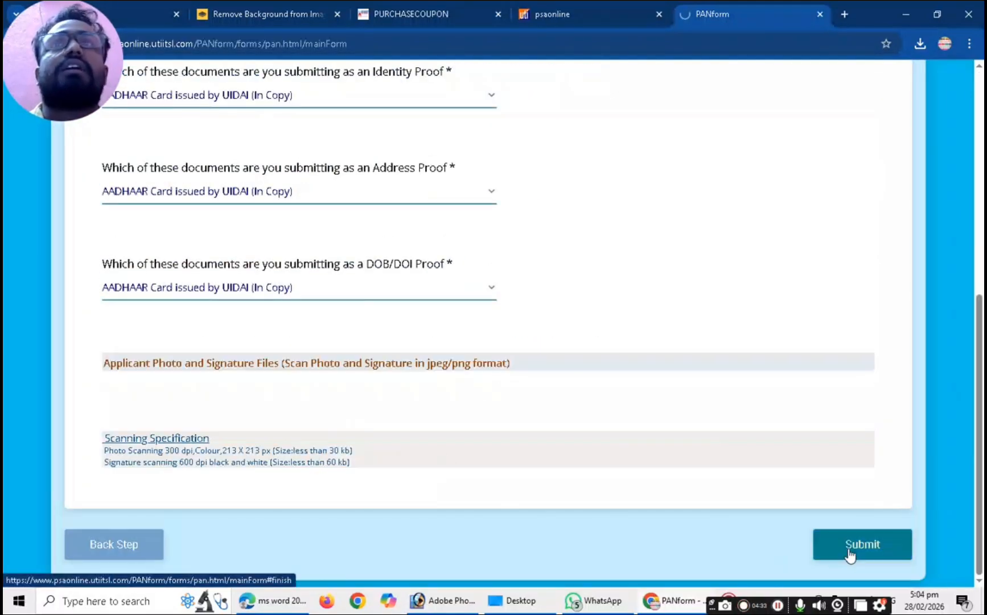
- Copy the applicant's name and the name to be printed on the PAN card from the receipt
{"action": "scroll", "coordinate": [559, 403], "scroll_direction": "down", "scroll_amount": 1}
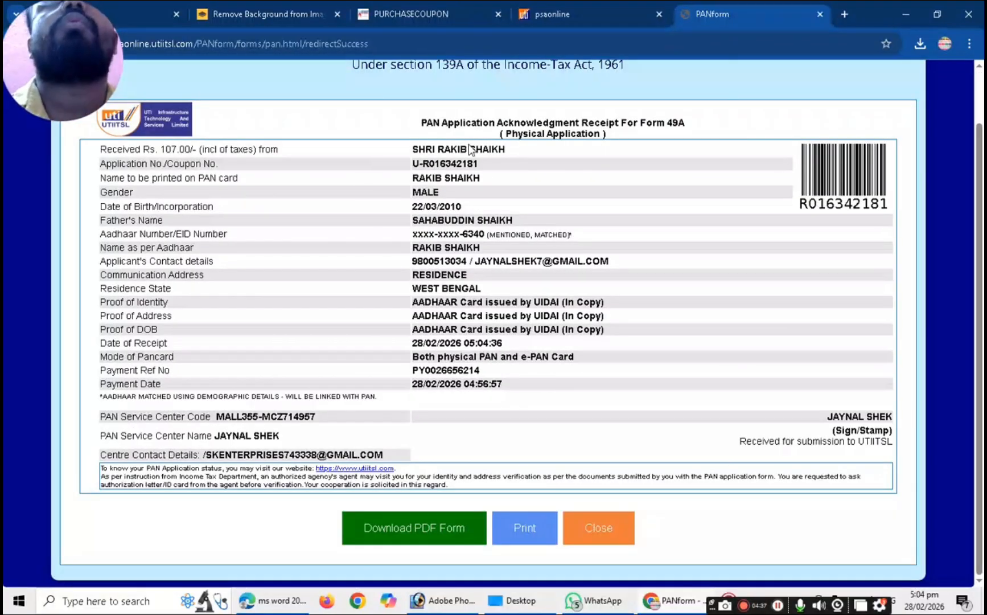
{"action": "left_click_drag", "start_coordinate": [507, 149], "coordinate": [413, 150]}
{"action": "right_click", "coordinate": [413, 150]}
{"action": "left_click", "coordinate": [457, 162]}
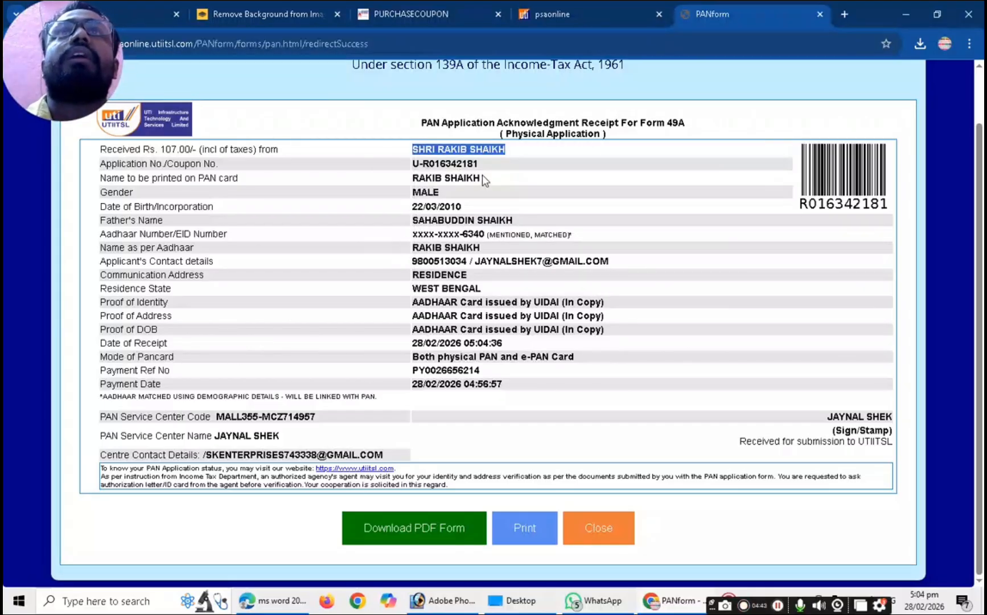
{"action": "left_click_drag", "start_coordinate": [508, 178], "coordinate": [412, 178]}
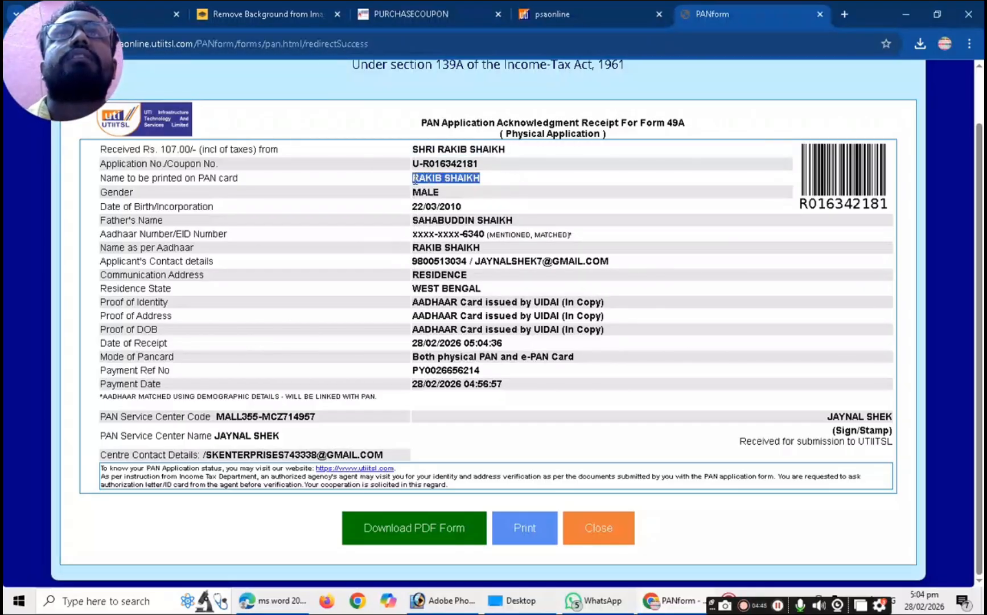
{"action": "right_click", "coordinate": [413, 178]}
{"action": "left_click", "coordinate": [435, 197]}
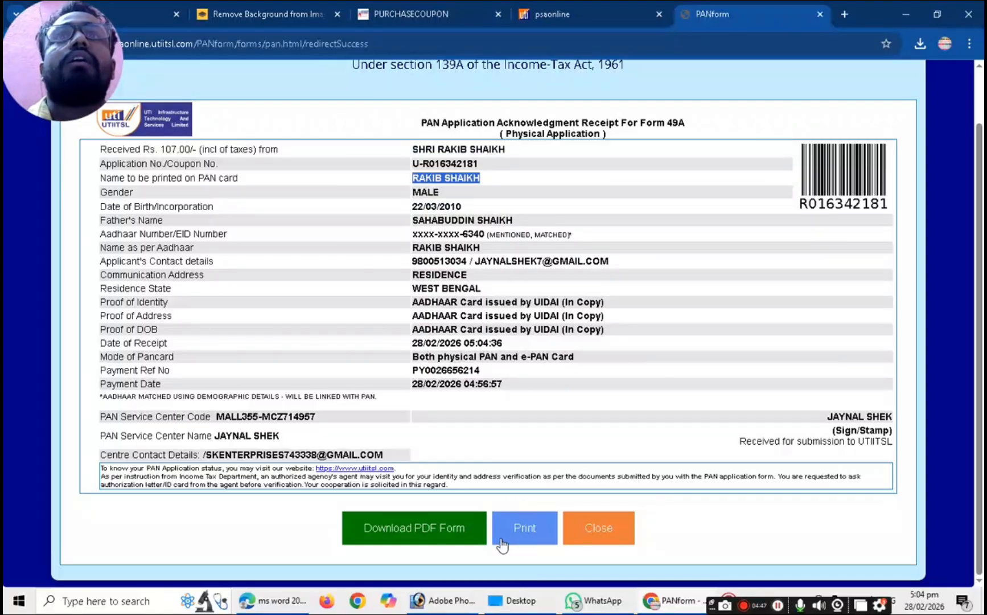
- Print the acknowledgment receipt with Save as PDF as the destination
{"action": "left_click", "coordinate": [533, 533]}
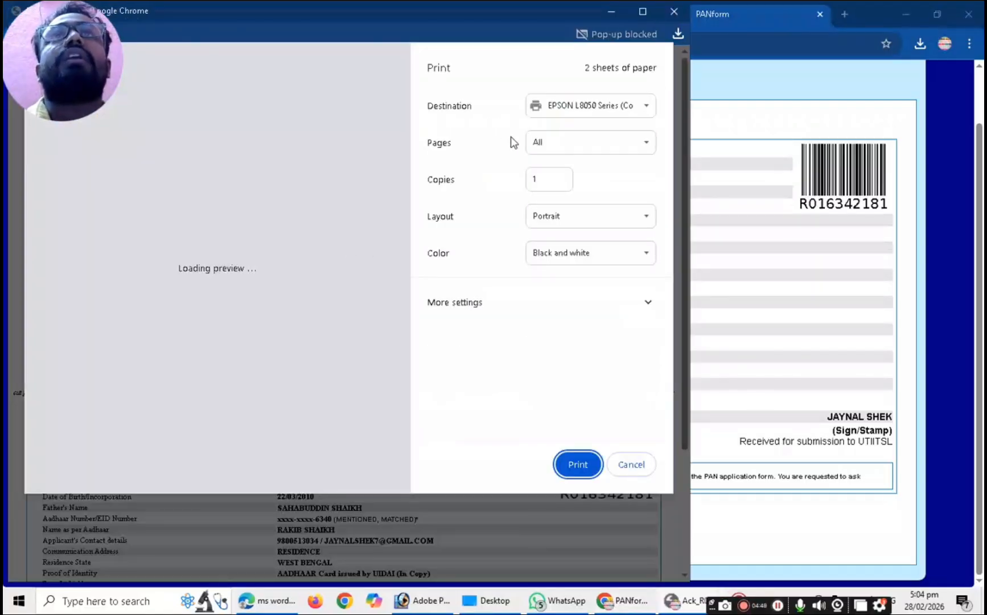
{"action": "left_click", "coordinate": [588, 106]}
{"action": "left_click", "coordinate": [561, 165]}
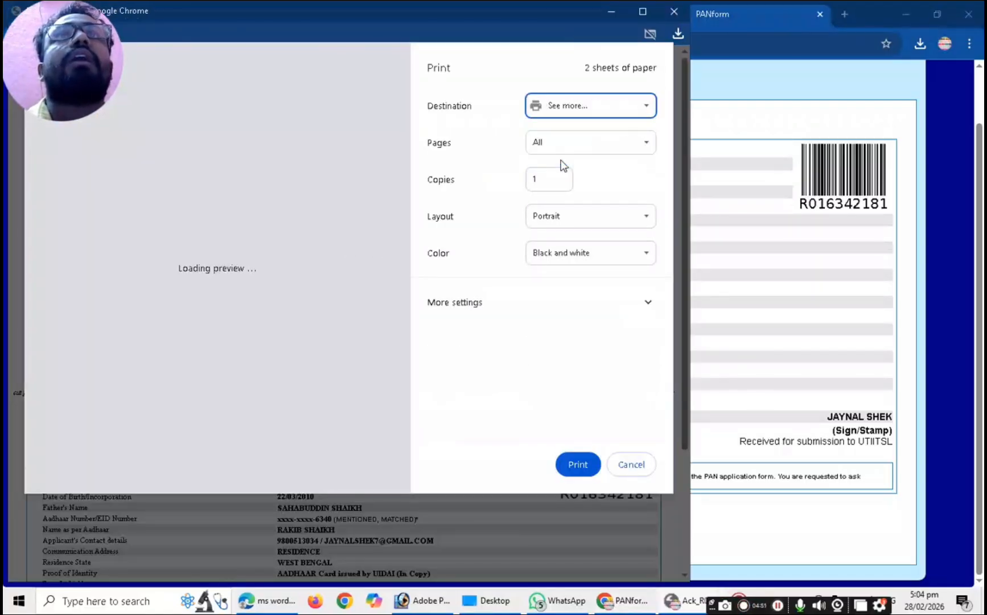
{"action": "left_click", "coordinate": [227, 149]}
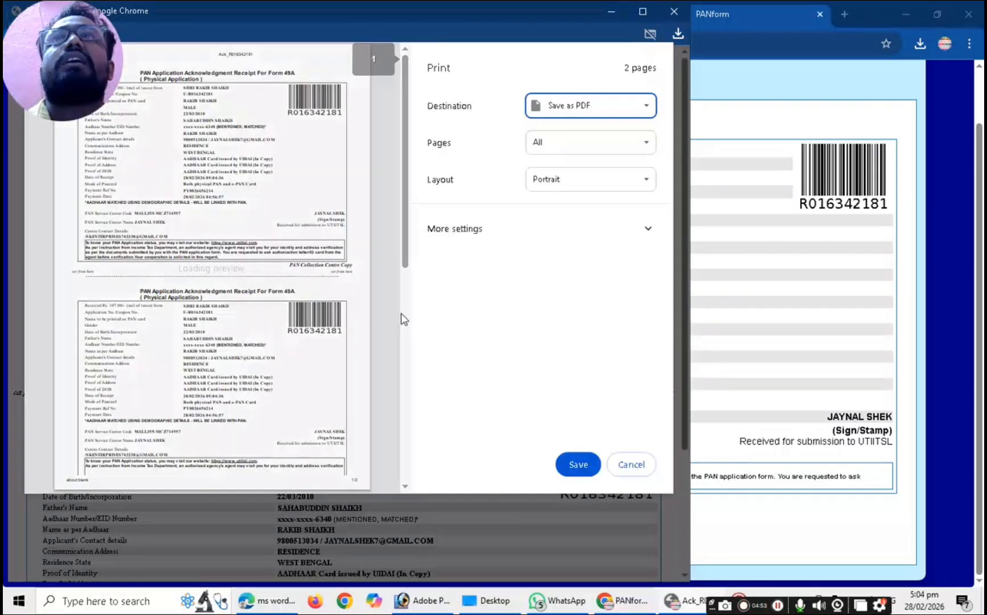
{"action": "left_click", "coordinate": [573, 465]}
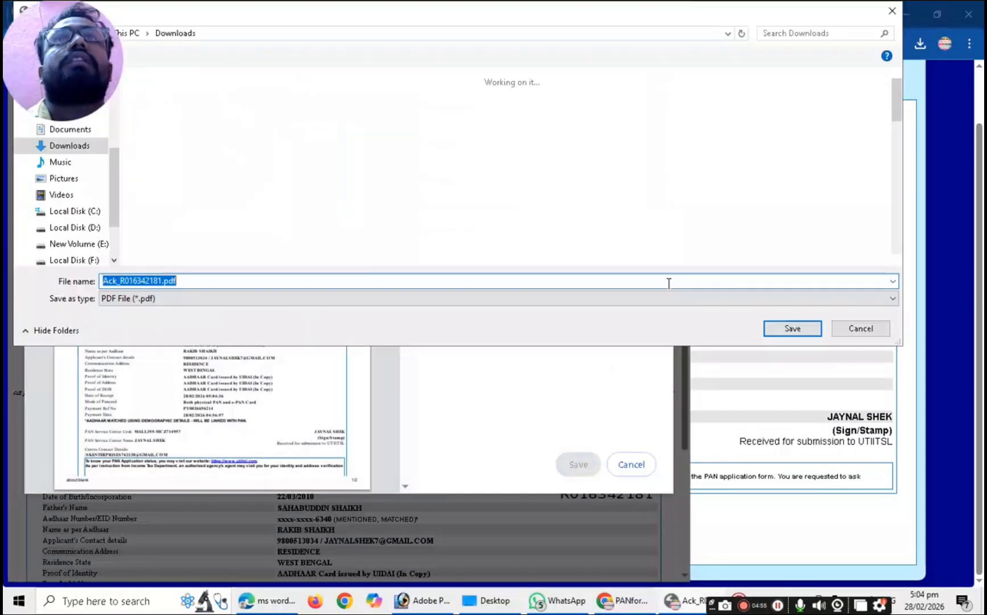
- Browse to the numbered folder inside new mitar as the save location
{"action": "scroll", "coordinate": [63, 202], "scroll_direction": "up", "scroll_amount": 3}
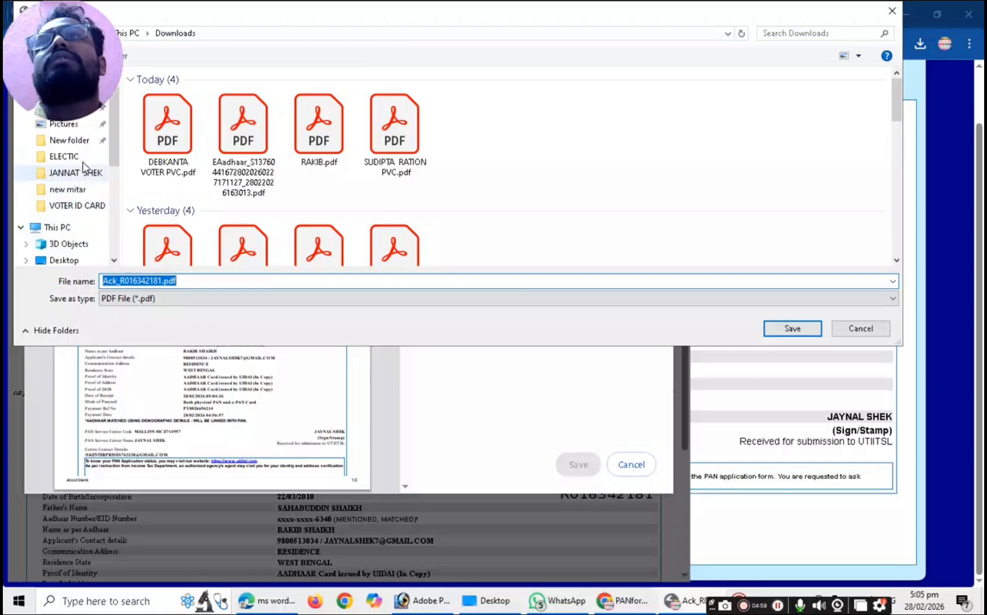
{"action": "scroll", "coordinate": [78, 165], "scroll_direction": "up", "scroll_amount": 1}
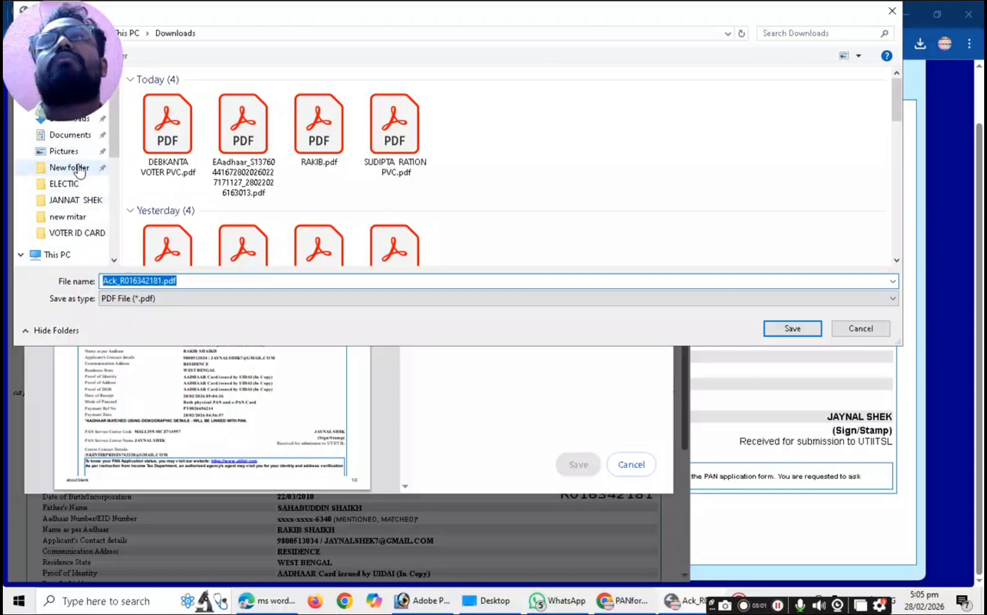
{"action": "scroll", "coordinate": [81, 216], "scroll_direction": "down", "scroll_amount": 1}
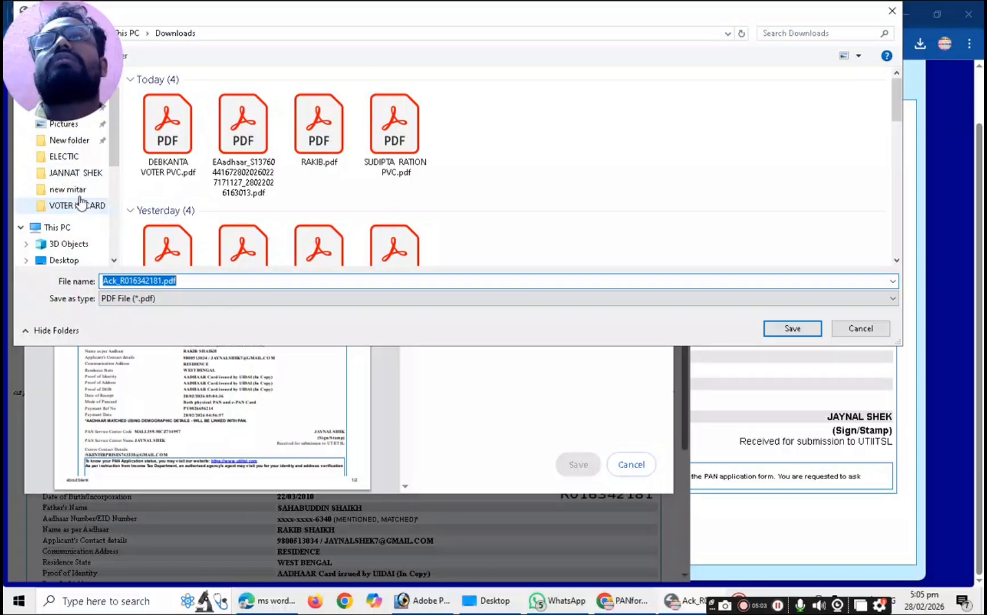
{"action": "left_click", "coordinate": [67, 189]}
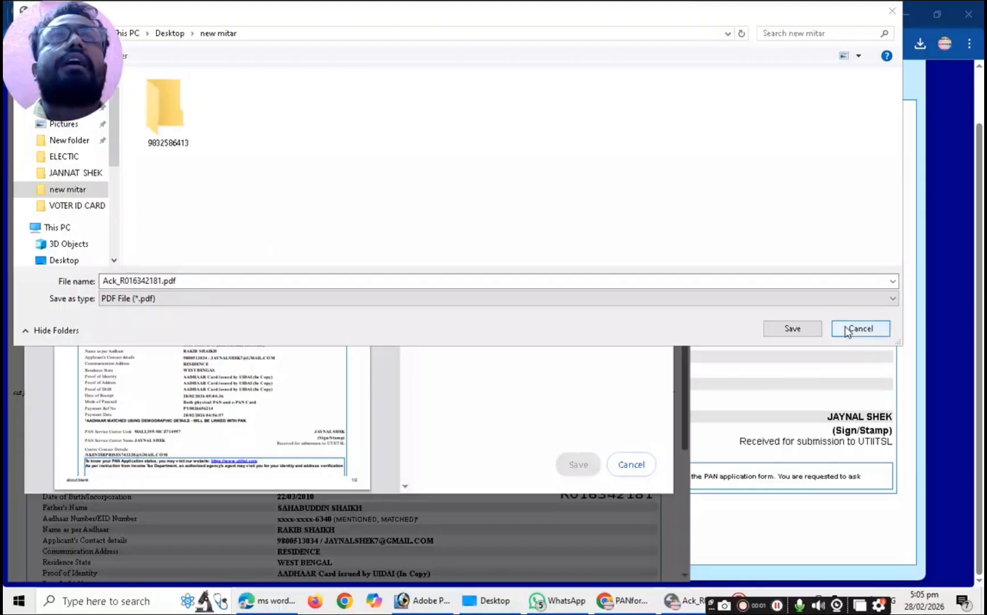
{"action": "double_click", "coordinate": [150, 104]}
- Paste the applicant's name as the PDF file name, then correct it after invalid file name warnings
{"action": "left_click", "coordinate": [190, 277]}
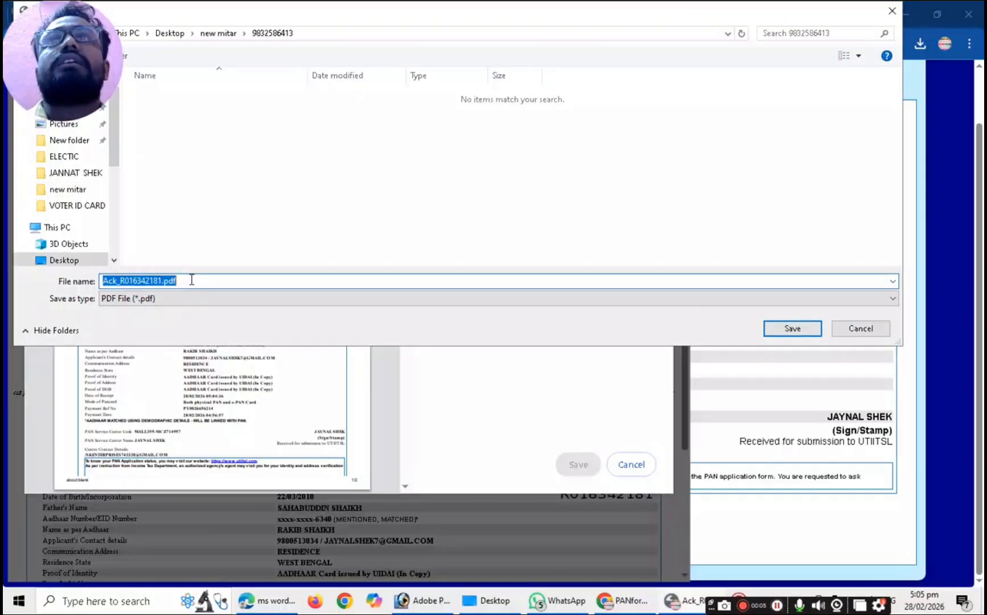
{"action": "left_click", "coordinate": [192, 279]}
{"action": "right_click", "coordinate": [192, 279]}
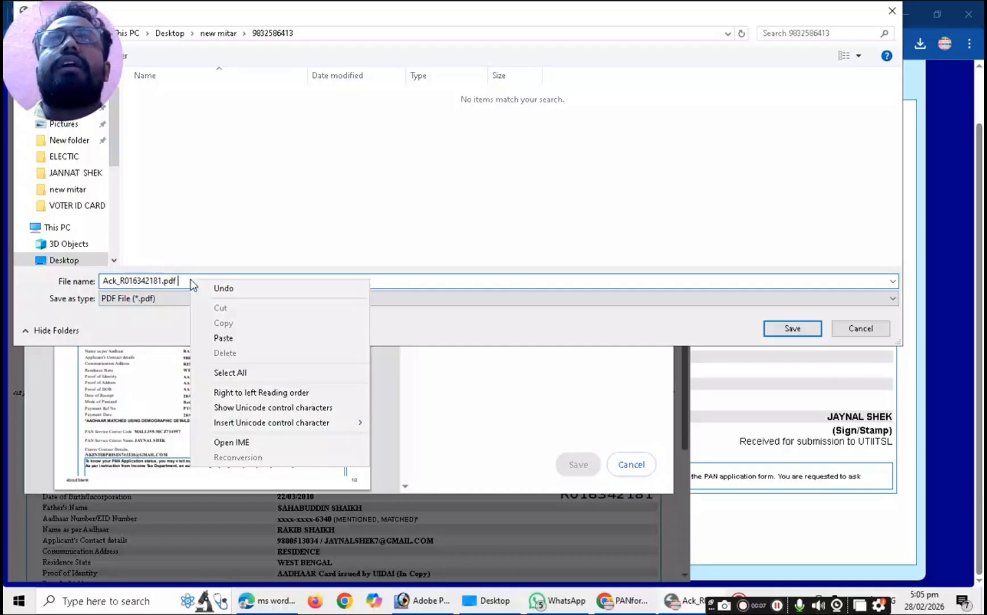
{"action": "left_click", "coordinate": [233, 337]}
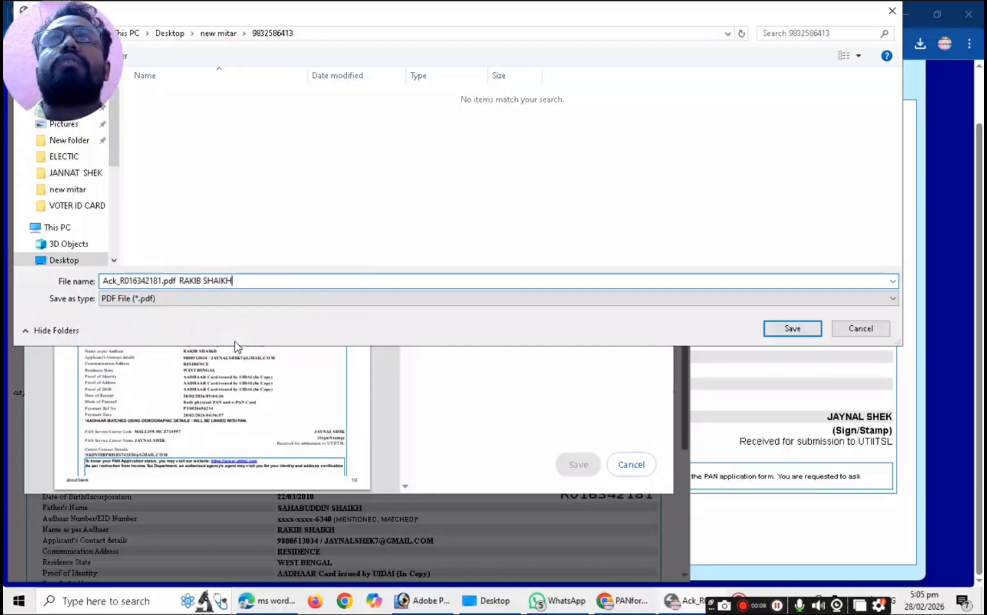
{"action": "left_click", "coordinate": [803, 329]}
{"action": "left_click", "coordinate": [577, 304]}
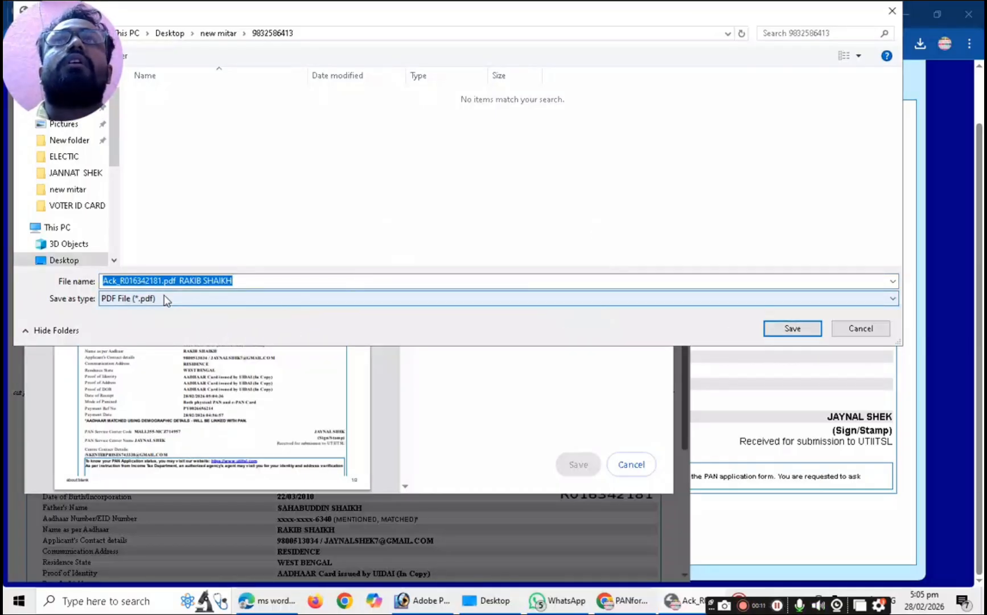
{"action": "left_click", "coordinate": [798, 332]}
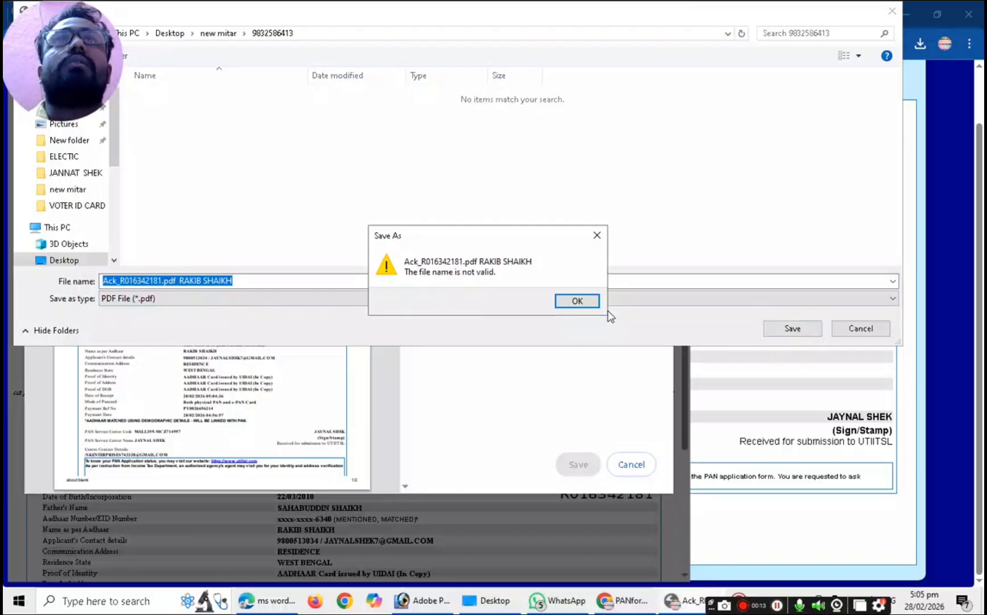
{"action": "left_click", "coordinate": [577, 302]}
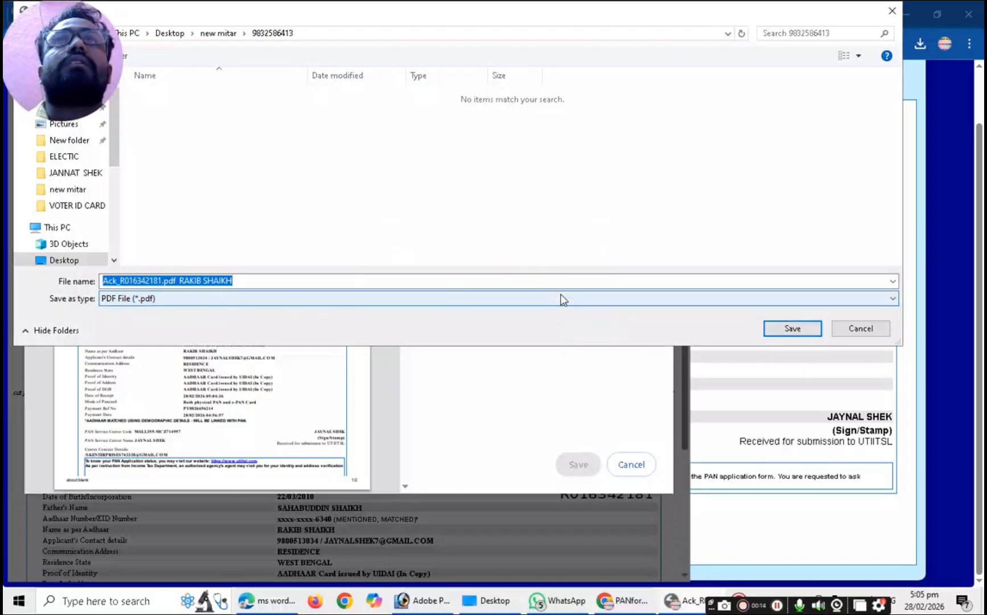
{"action": "left_click", "coordinate": [189, 280]}
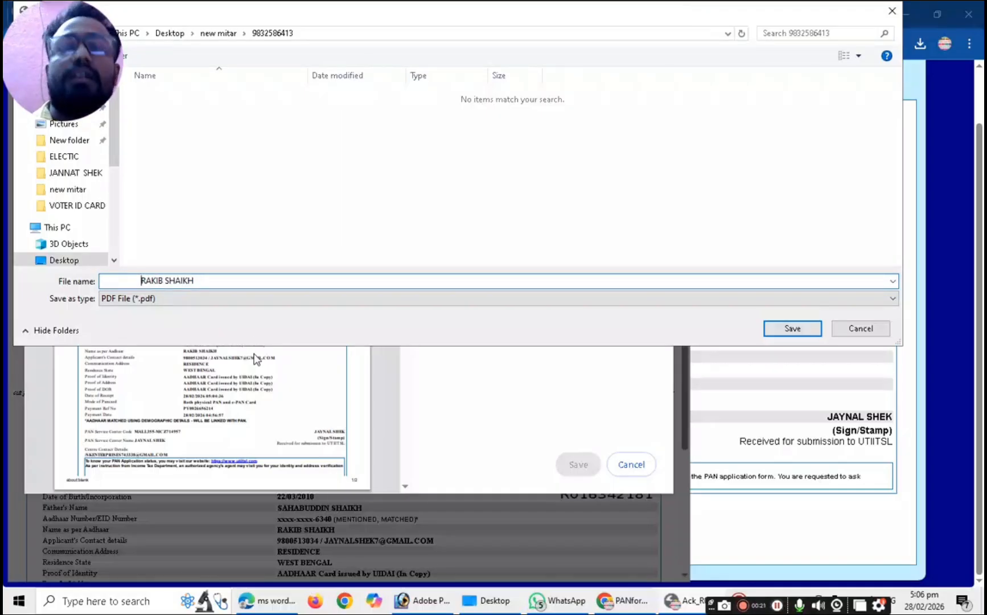
- Save the Form 49A PDF, look through it in Acrobat, and close the viewer
{"action": "left_click", "coordinate": [774, 331]}
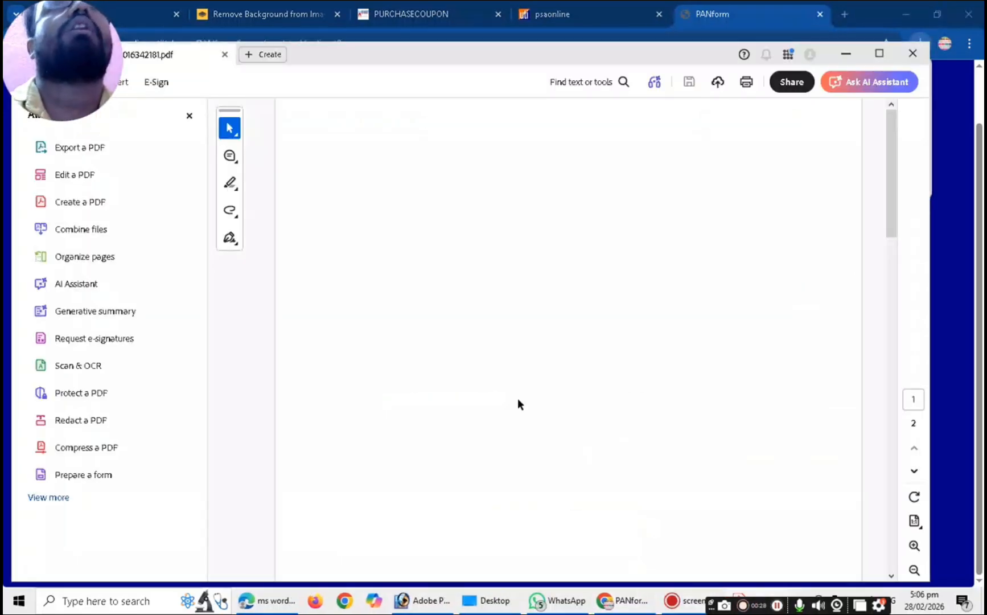
{"action": "scroll", "coordinate": [572, 399], "scroll_direction": "down", "scroll_amount": 5}
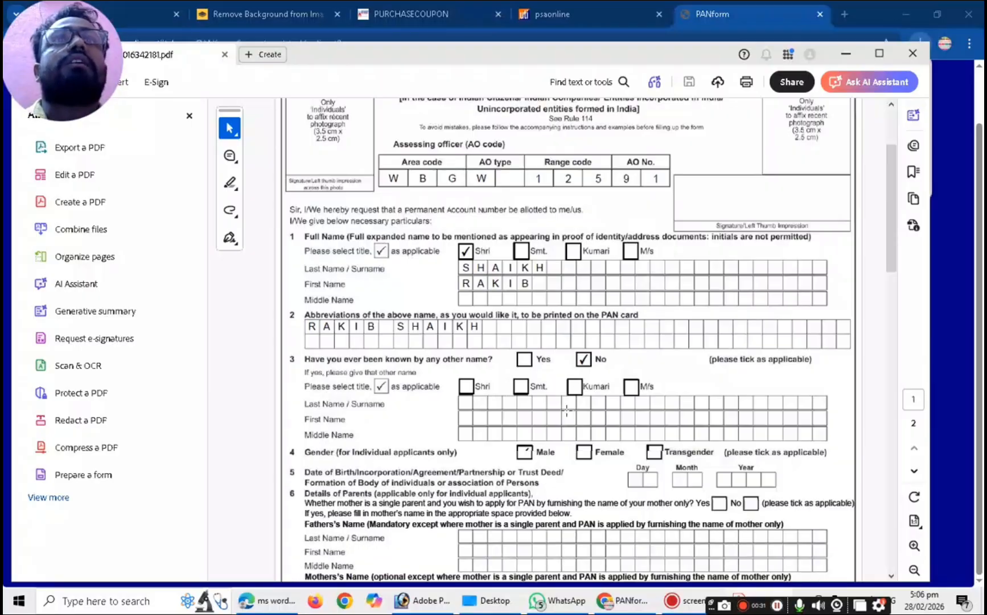
{"action": "scroll", "coordinate": [635, 373], "scroll_direction": "down", "scroll_amount": 10}
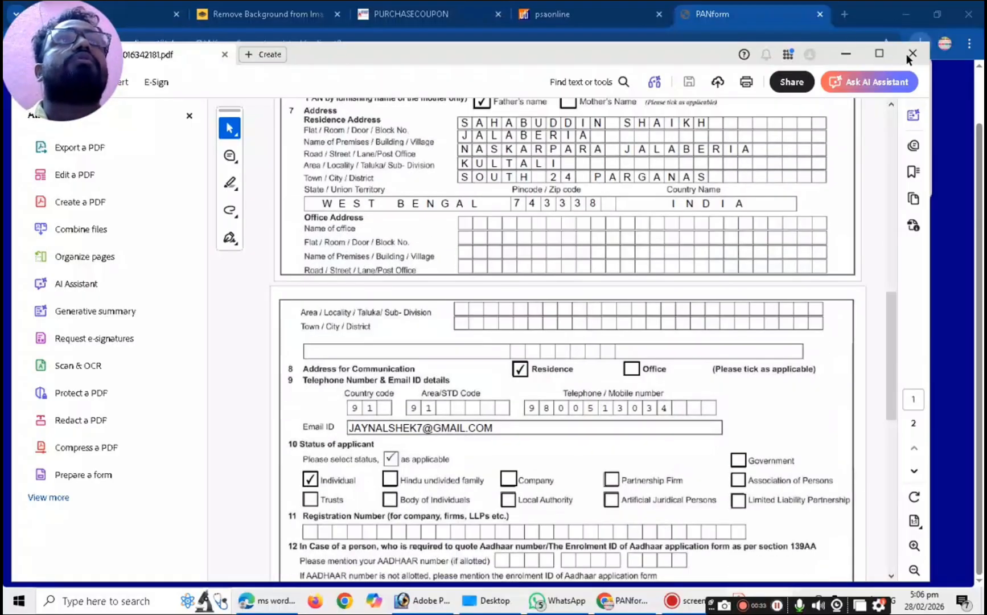
{"action": "left_click", "coordinate": [909, 54]}
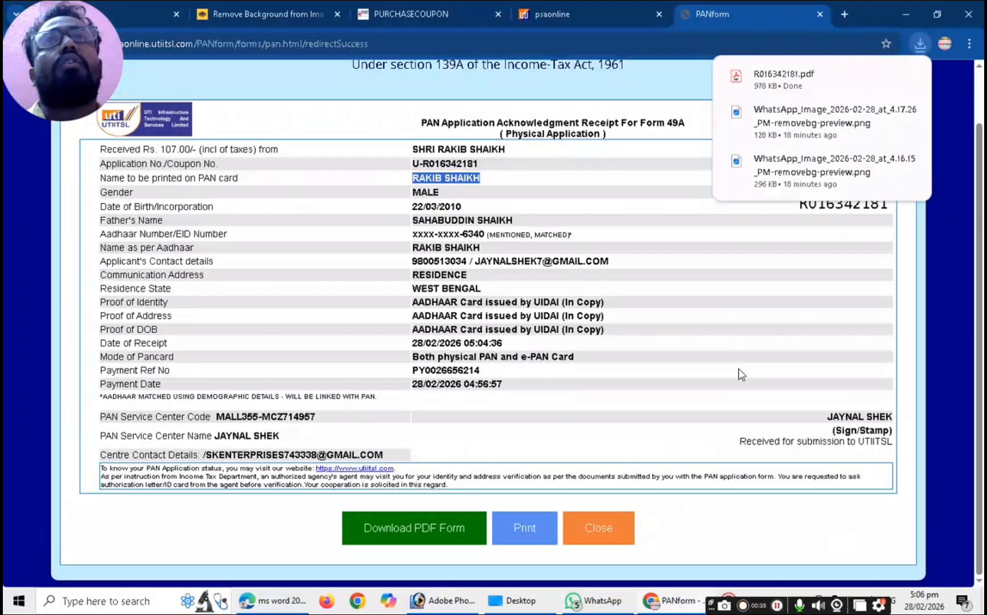
- In a new tab, search Google for 'pdf edit' using the address bar suggestion
{"action": "left_click", "coordinate": [846, 14]}
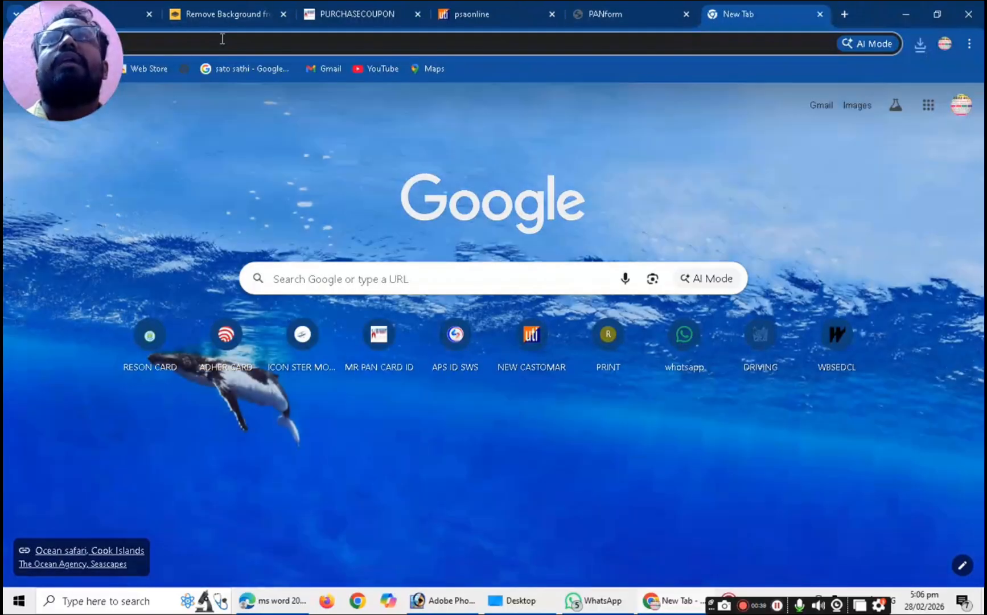
{"action": "left_click", "coordinate": [223, 38]}
{"action": "type", "text": "s"}
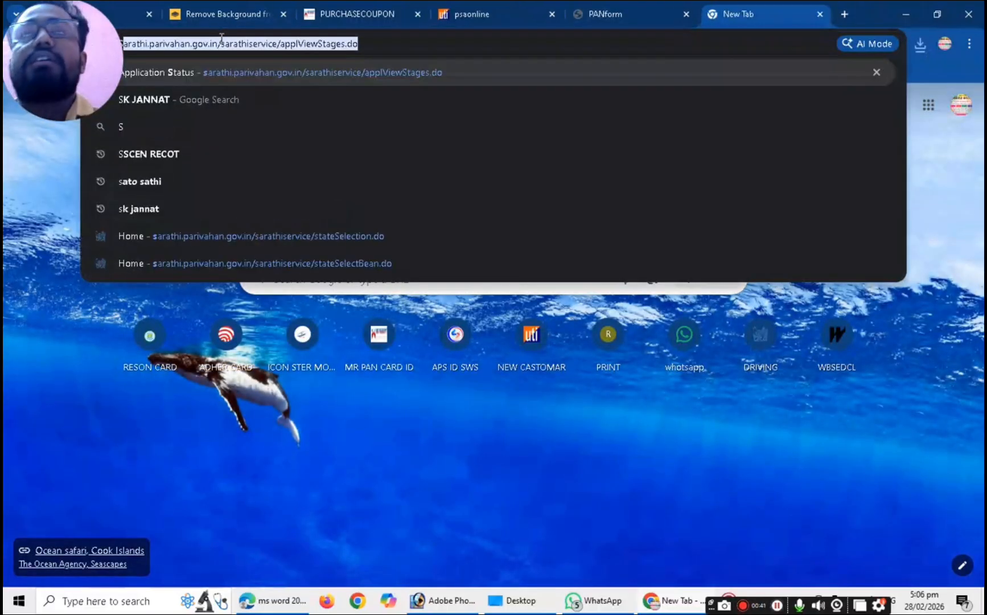
{"action": "key", "text": "BackSpace"}
{"action": "key", "text": "BackSpace"}
{"action": "type", "text": "PDF"}
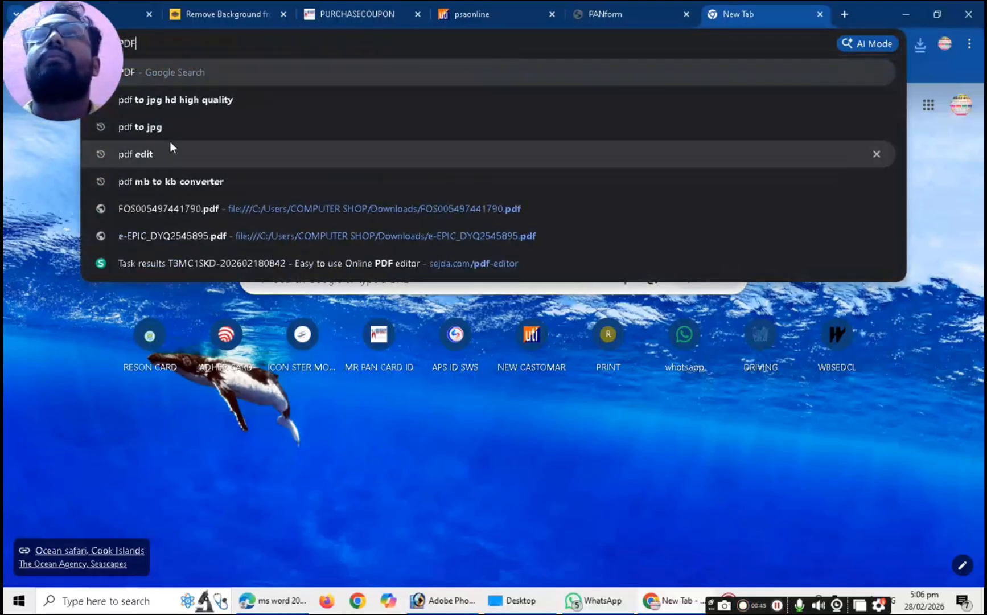
{"action": "left_click", "coordinate": [166, 154]}
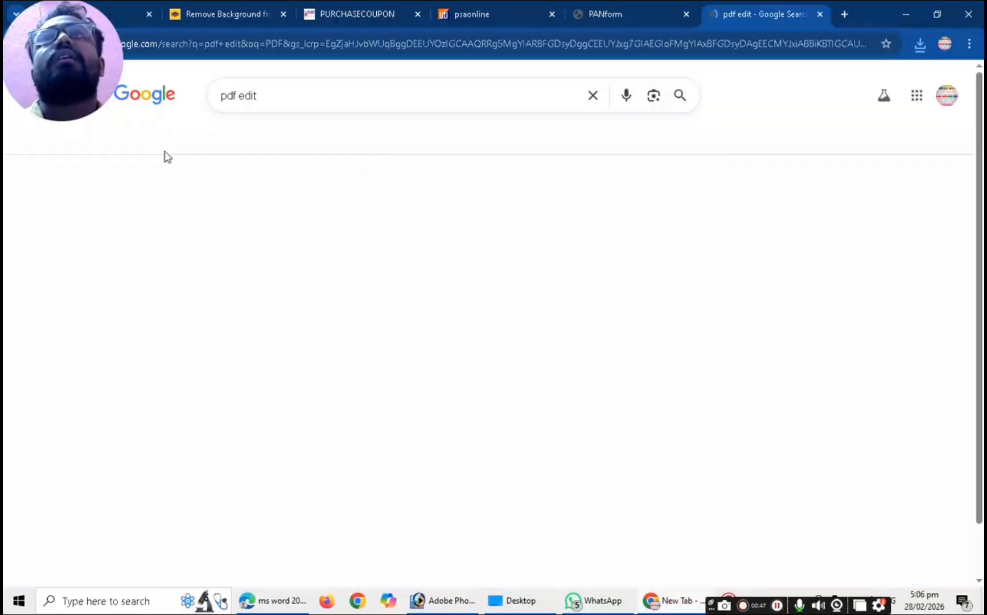
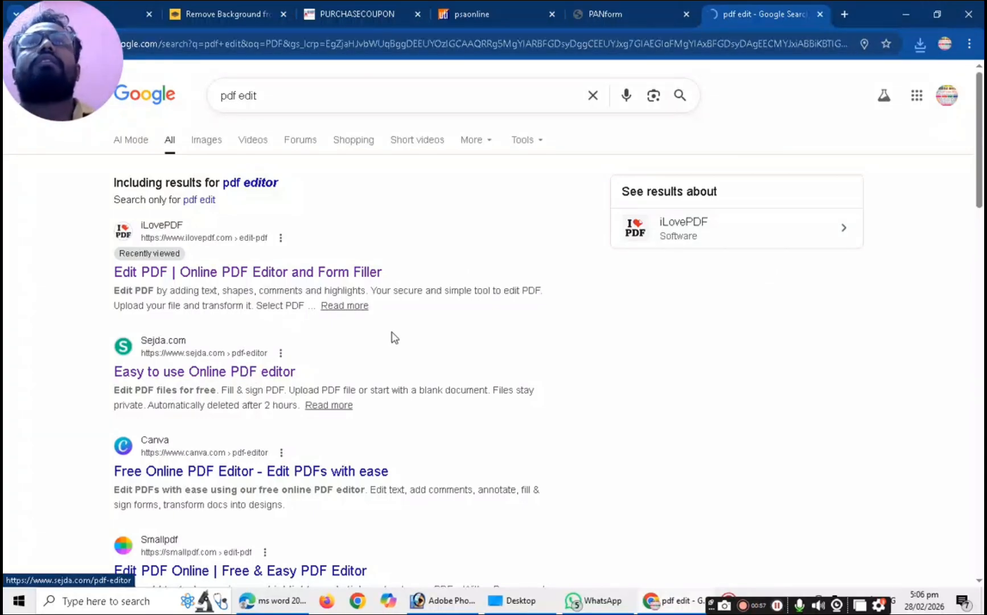
- Scroll the 'pdf edit' results to find Sejda's 'Easy to use Online PDF editor' link
{"action": "scroll", "coordinate": [395, 337], "scroll_direction": "down", "scroll_amount": 3}
{"action": "scroll", "coordinate": [349, 374], "scroll_direction": "up", "scroll_amount": 3}
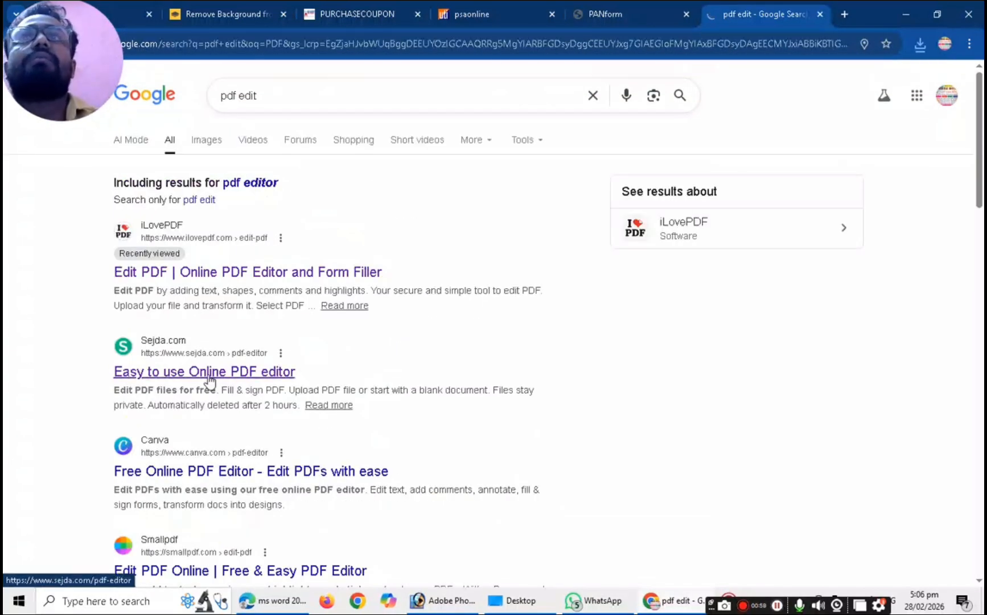
{"action": "scroll", "coordinate": [592, 375], "scroll_direction": "down", "scroll_amount": 4}
{"action": "scroll", "coordinate": [588, 353], "scroll_direction": "up", "scroll_amount": 4}
{"action": "scroll", "coordinate": [578, 359], "scroll_direction": "down", "scroll_amount": 6}
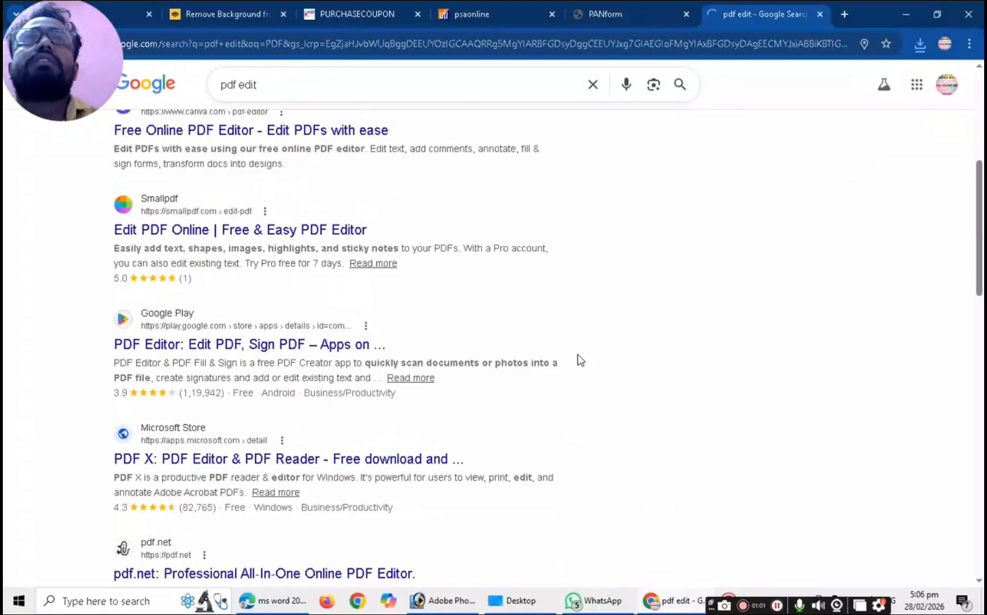
{"action": "scroll", "coordinate": [561, 360], "scroll_direction": "up", "scroll_amount": 2}
{"action": "scroll", "coordinate": [561, 361], "scroll_direction": "up", "scroll_amount": 4}
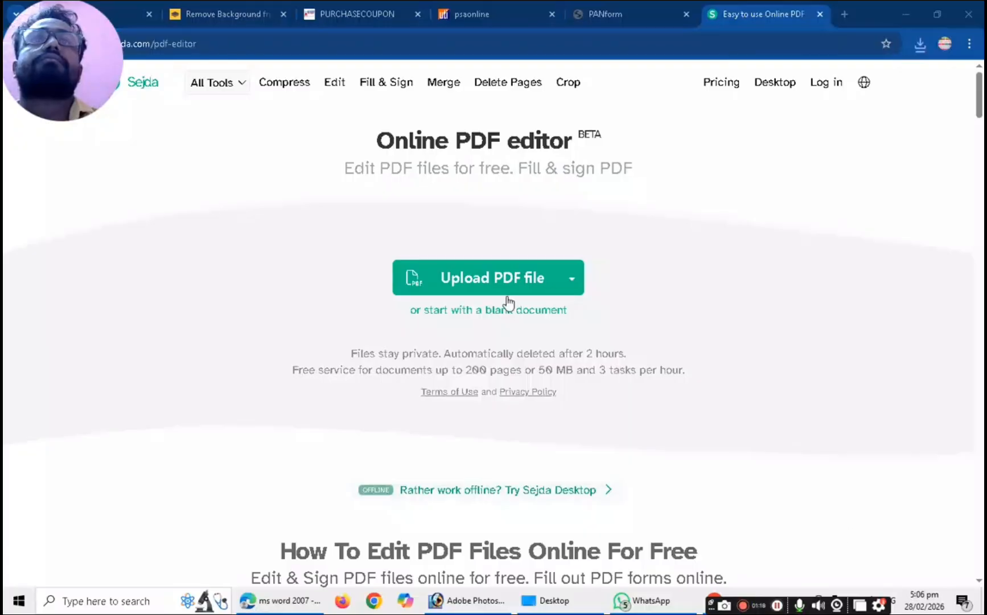
- Upload the PAN application PDF from Downloads and scroll through its loaded pages
{"action": "left_click", "coordinate": [489, 279]}
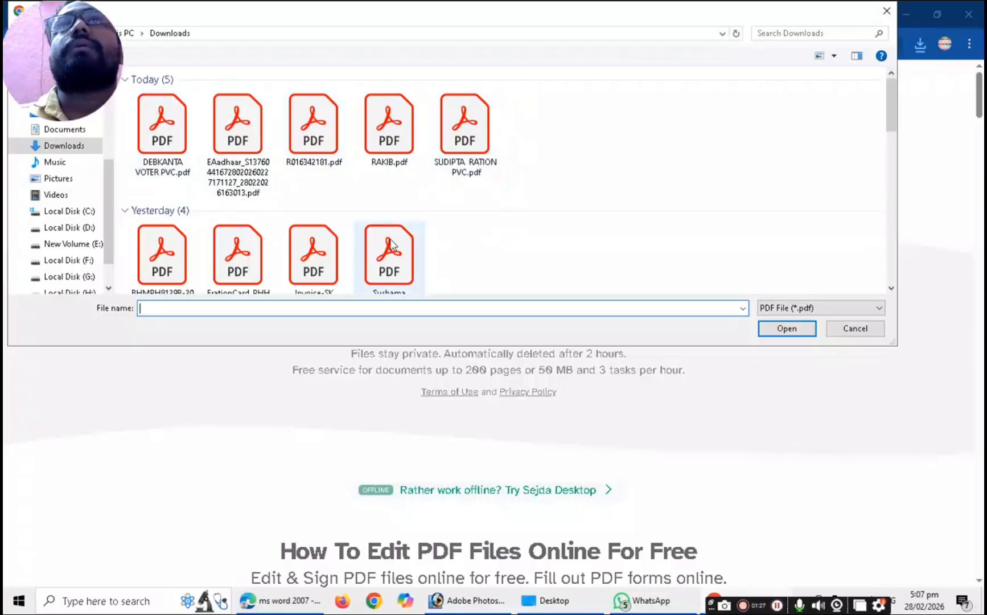
{"action": "double_click", "coordinate": [320, 142]}
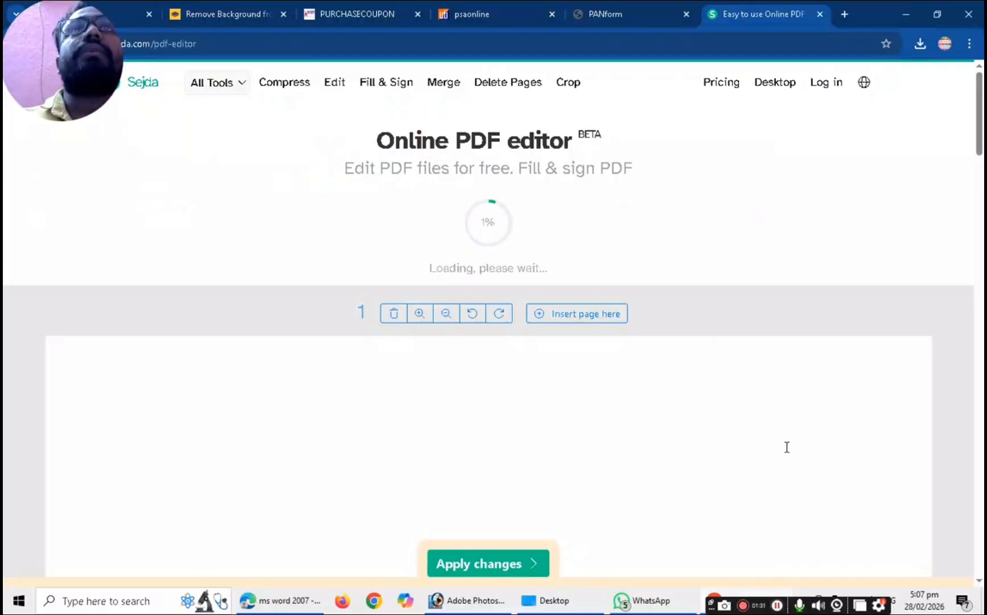
{"action": "scroll", "coordinate": [678, 410], "scroll_direction": "down", "scroll_amount": 12}
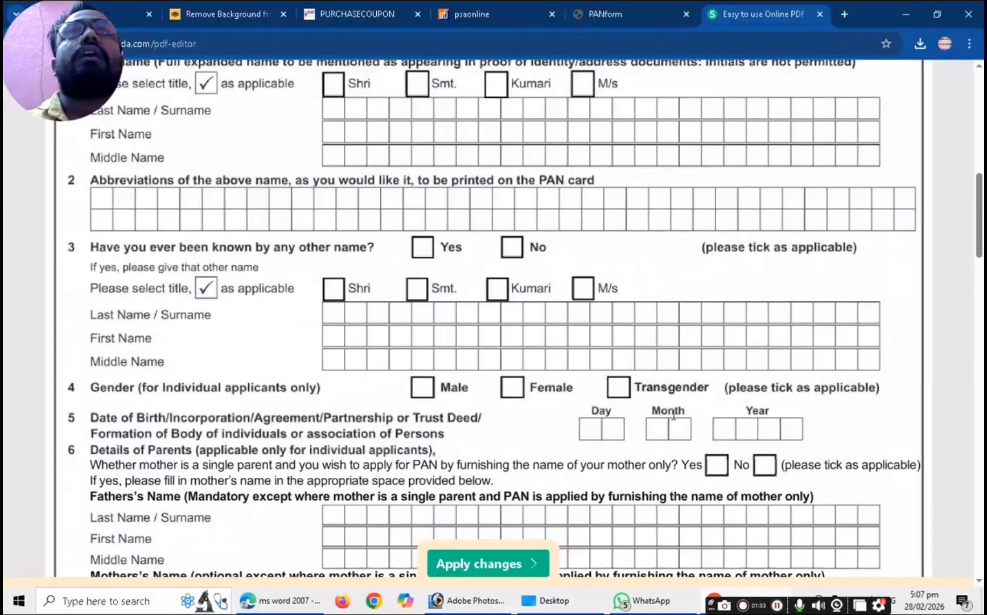
{"action": "scroll", "coordinate": [672, 416], "scroll_direction": "down", "scroll_amount": 15}
{"action": "scroll", "coordinate": [669, 413], "scroll_direction": "up", "scroll_amount": 10}
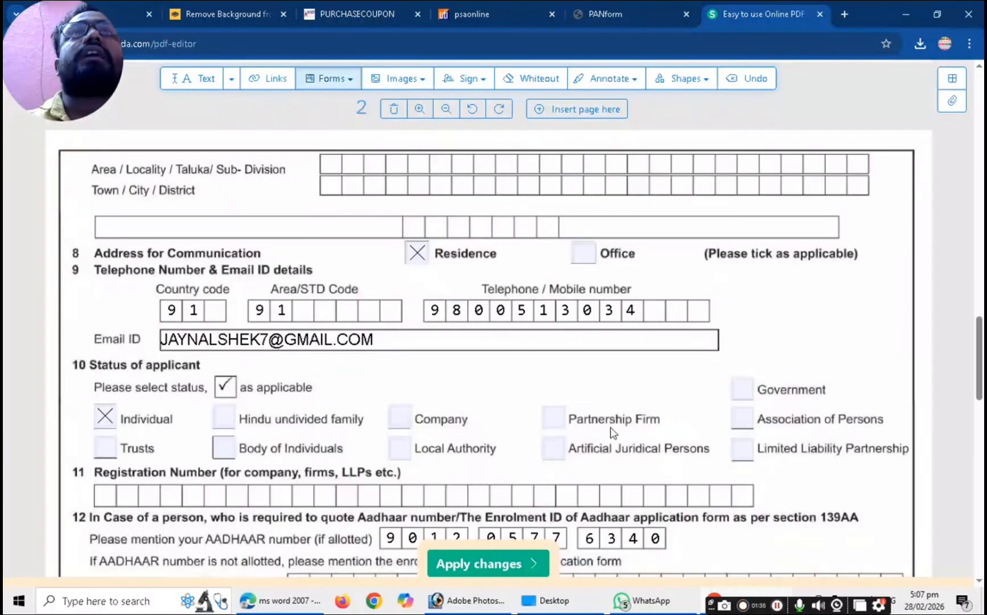
{"action": "scroll", "coordinate": [612, 433], "scroll_direction": "up", "scroll_amount": 10}
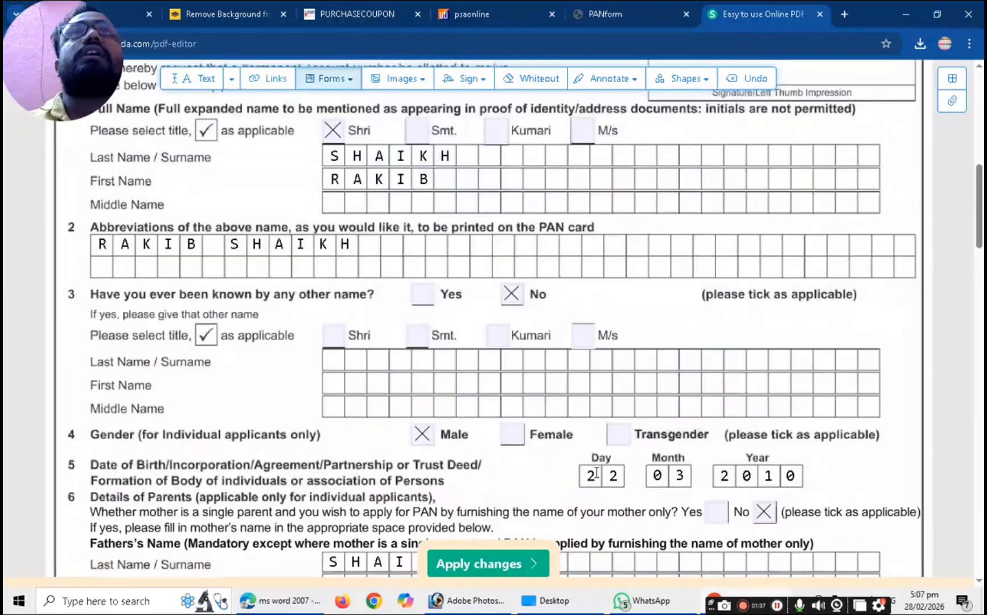
{"action": "scroll", "coordinate": [596, 473], "scroll_direction": "up", "scroll_amount": 10}
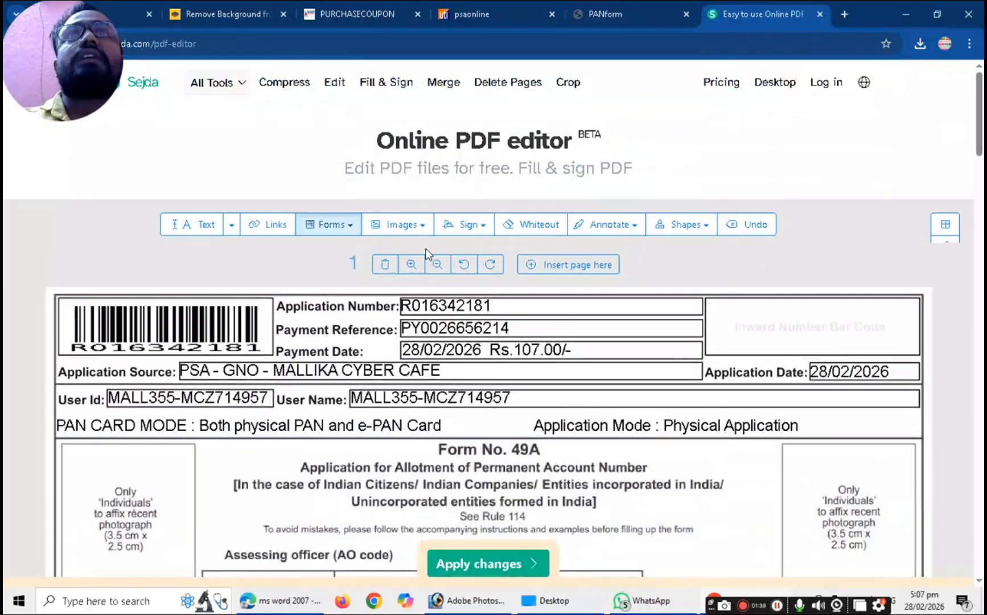
- Delete the old saved images and fit the background-removed photo into the right photograph box
{"action": "left_click", "coordinate": [389, 229]}
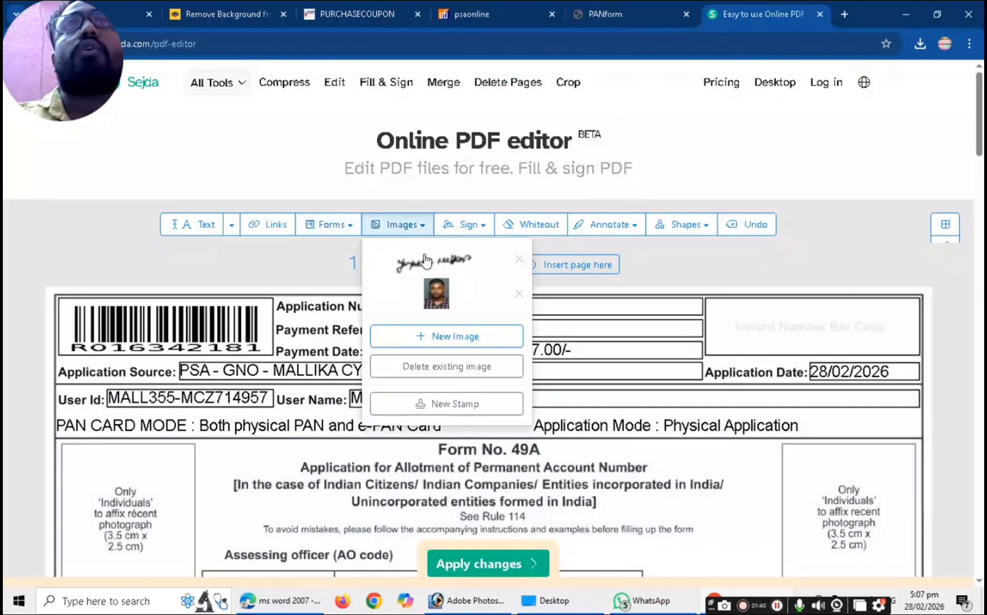
{"action": "left_click", "coordinate": [519, 260]}
{"action": "left_click", "coordinate": [520, 261]}
{"action": "left_click", "coordinate": [463, 270]}
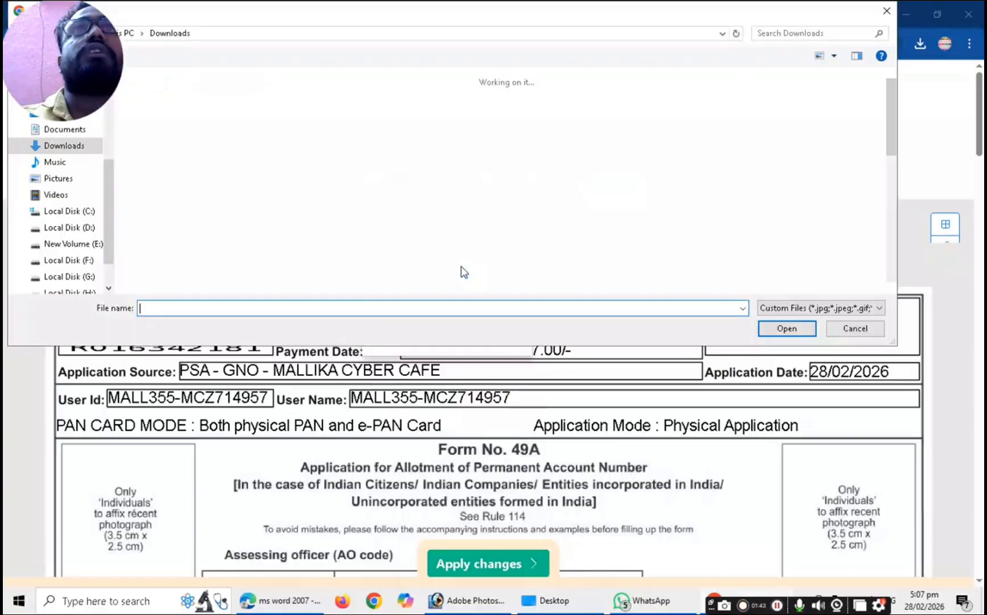
{"action": "left_click", "coordinate": [389, 139]}
{"action": "double_click", "coordinate": [389, 135]}
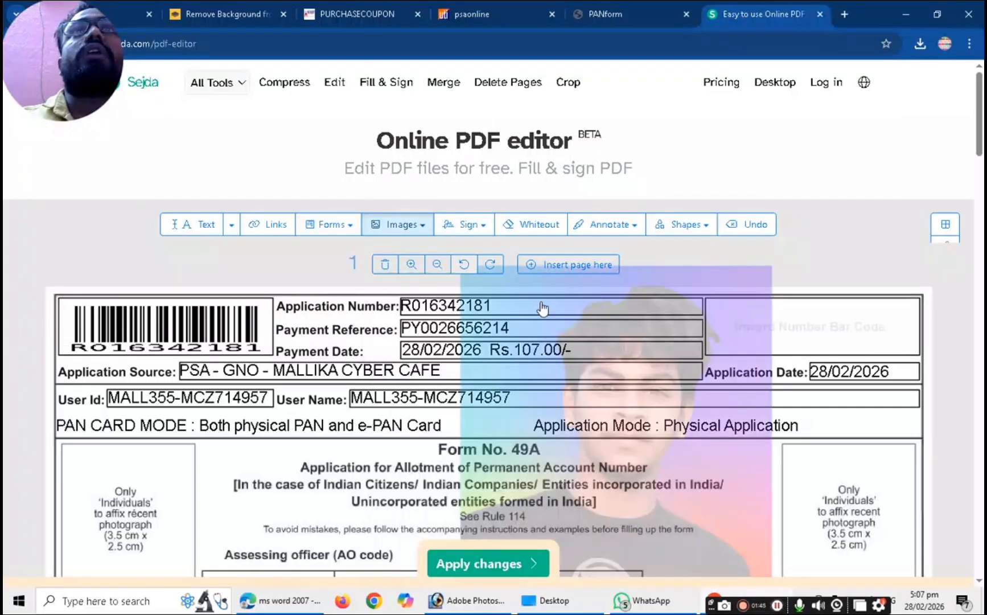
{"action": "scroll", "coordinate": [746, 456], "scroll_direction": "down", "scroll_amount": 4}
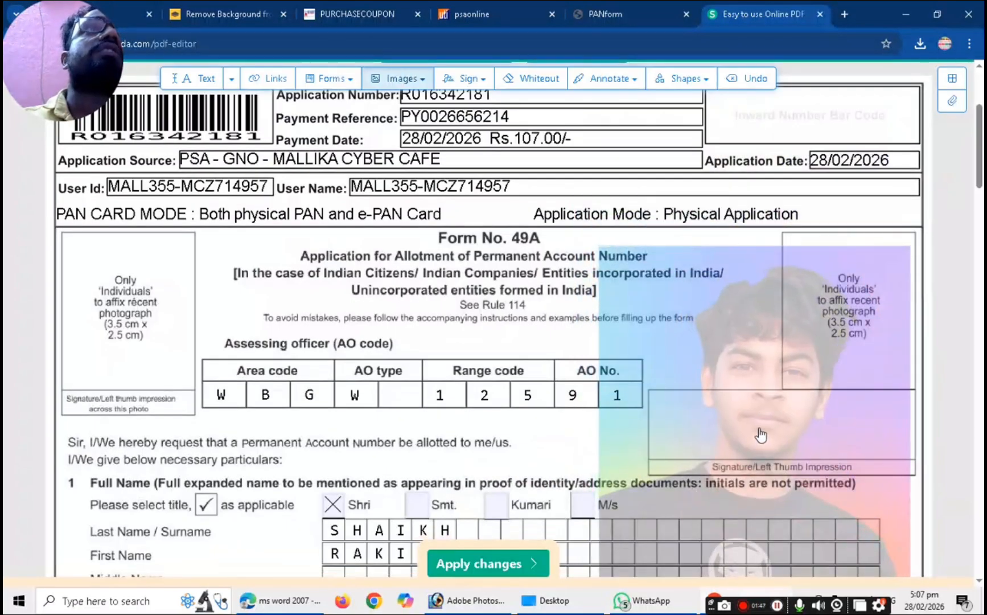
{"action": "left_click", "coordinate": [759, 416]}
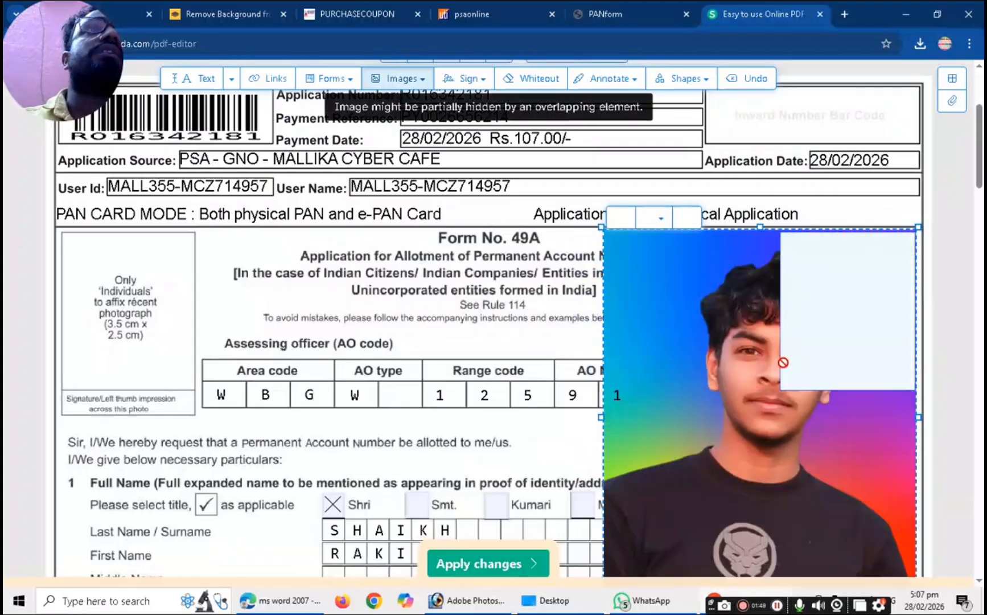
{"action": "scroll", "coordinate": [763, 370], "scroll_direction": "down", "scroll_amount": 4}
{"action": "mouse_move", "coordinate": [601, 401]}
{"action": "left_mouse_down"}
{"action": "mouse_move", "coordinate": [655, 294]}
{"action": "mouse_move", "coordinate": [655, 225]}
{"action": "mouse_move", "coordinate": [742, 185]}
{"action": "left_mouse_up"}
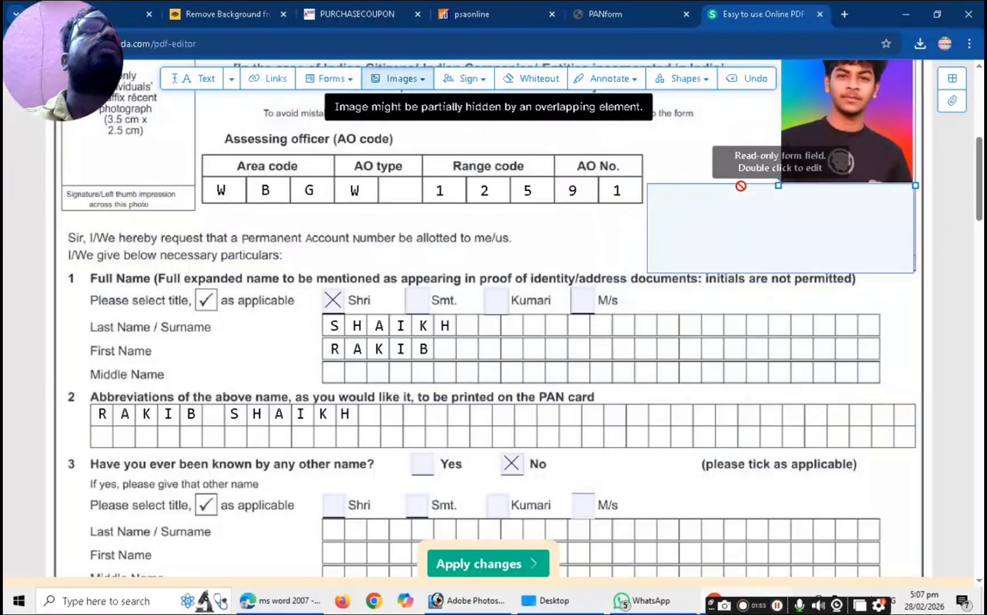
- Reuse the saved photo to fill the left photograph box
{"action": "scroll", "coordinate": [402, 110], "scroll_direction": "up", "scroll_amount": 4}
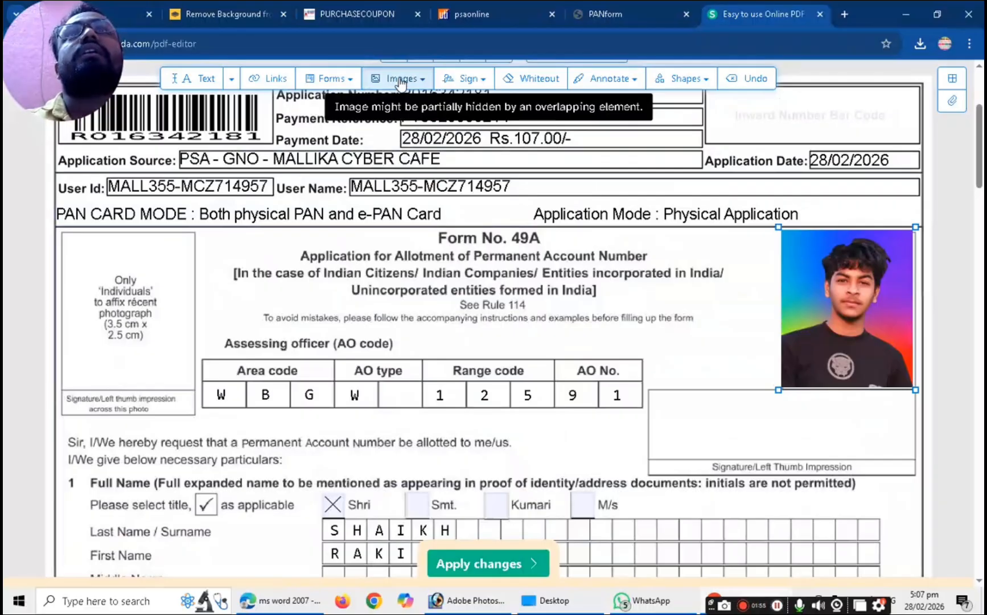
{"action": "left_click", "coordinate": [401, 79]}
{"action": "left_click", "coordinate": [436, 110]}
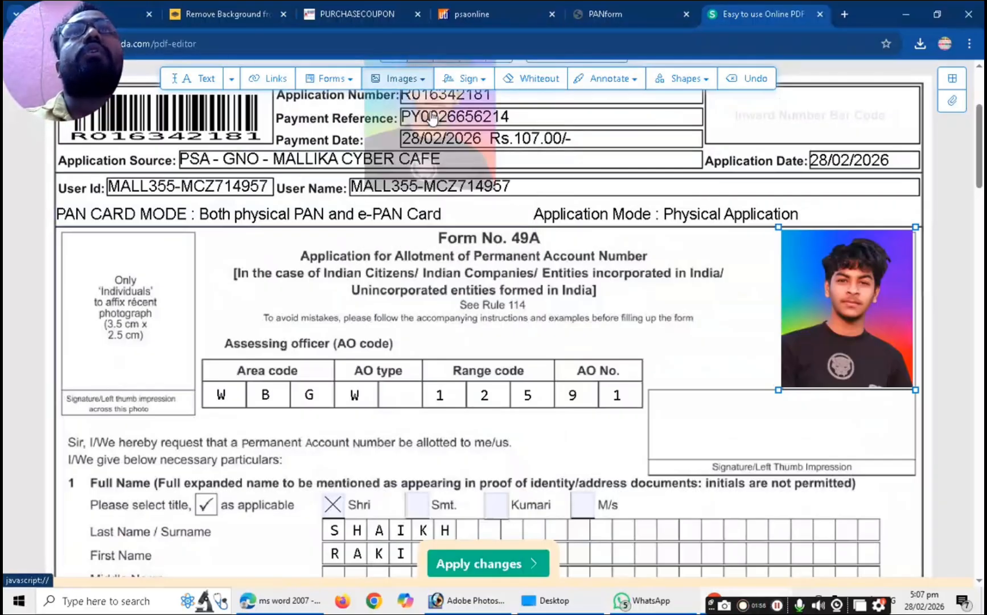
{"action": "left_click", "coordinate": [128, 312]}
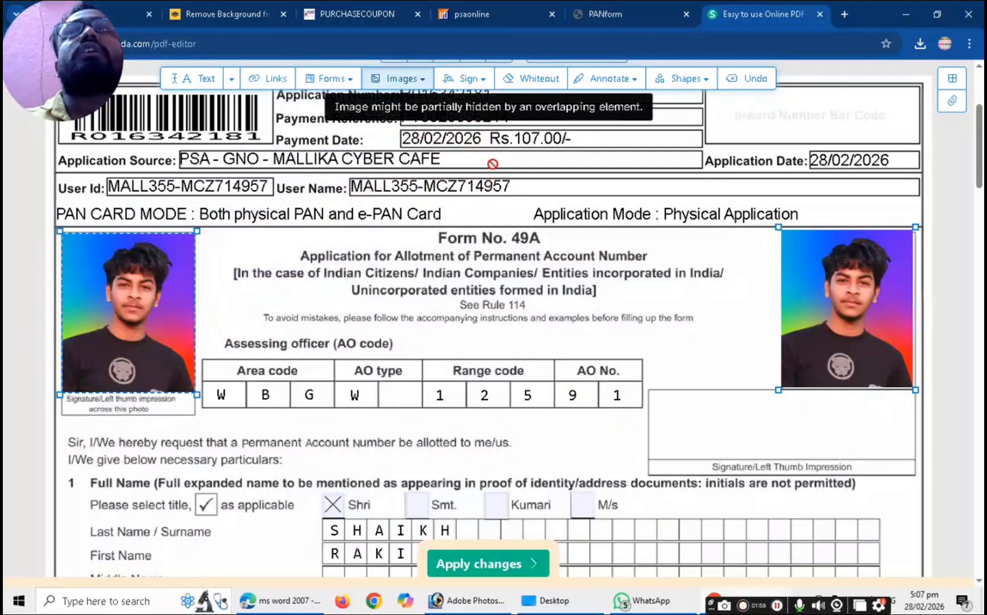
{"action": "left_click", "coordinate": [401, 78]}
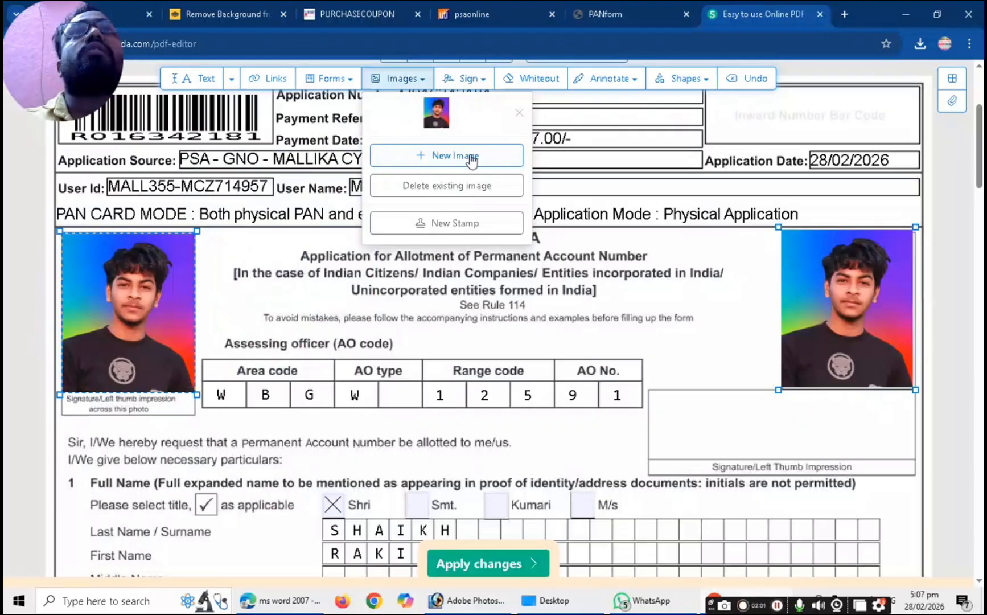
- Load the signature image and resize it to fit the Signature/Left Thumb Impression box
{"action": "left_click", "coordinate": [470, 159]}
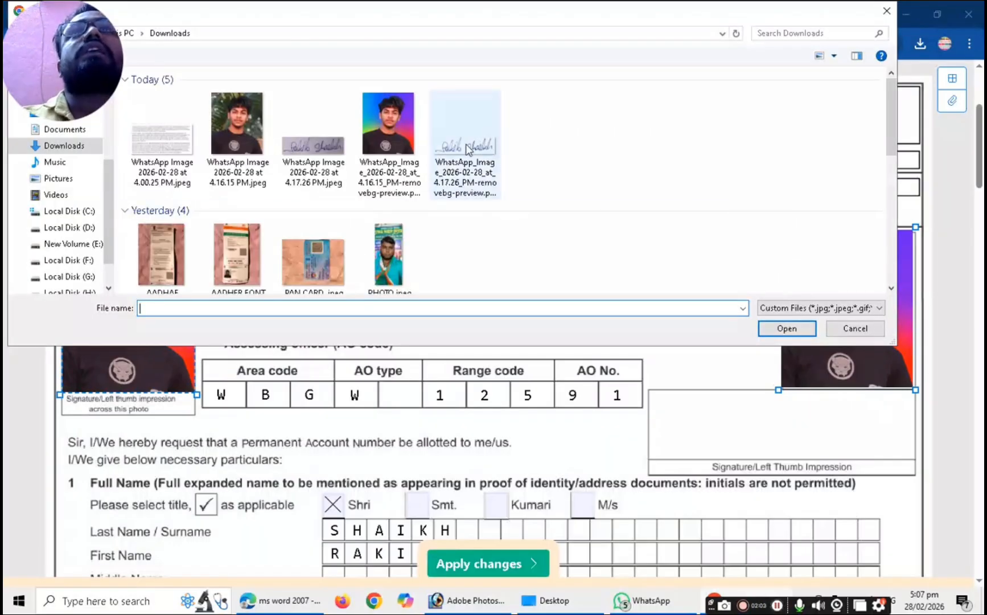
{"action": "double_click", "coordinate": [468, 149]}
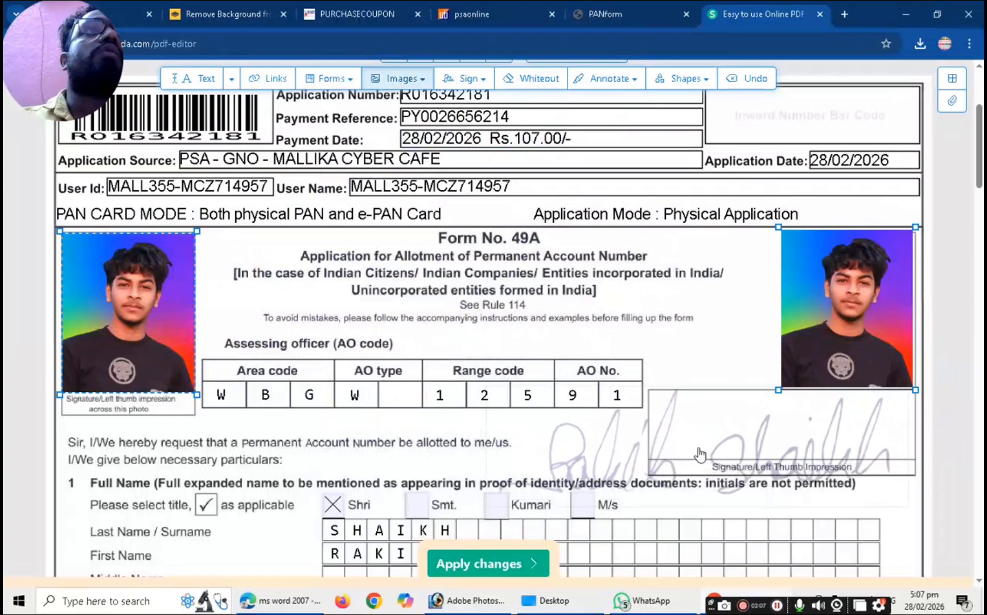
{"action": "left_click", "coordinate": [699, 450]}
{"action": "scroll", "coordinate": [515, 357], "scroll_direction": "down", "scroll_amount": 3}
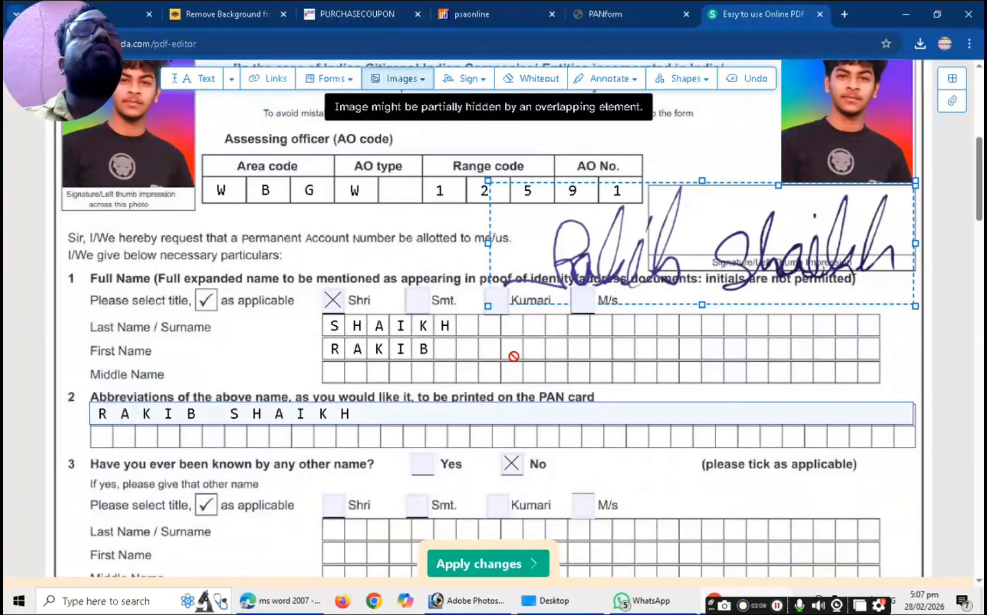
{"action": "left_click_drag", "start_coordinate": [488, 308], "coordinate": [649, 271]}
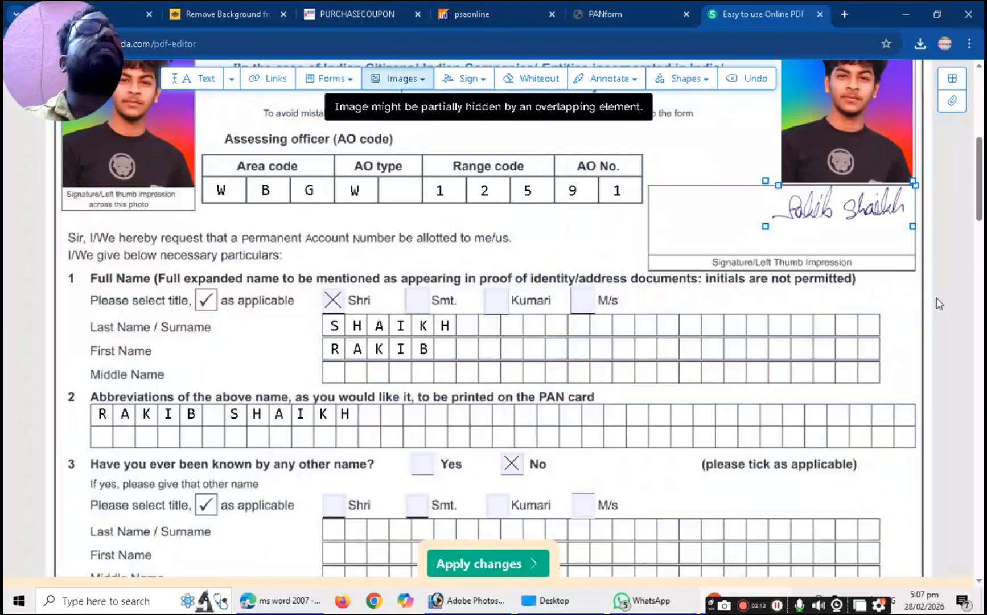
{"action": "left_click_drag", "start_coordinate": [767, 227], "coordinate": [718, 246]}
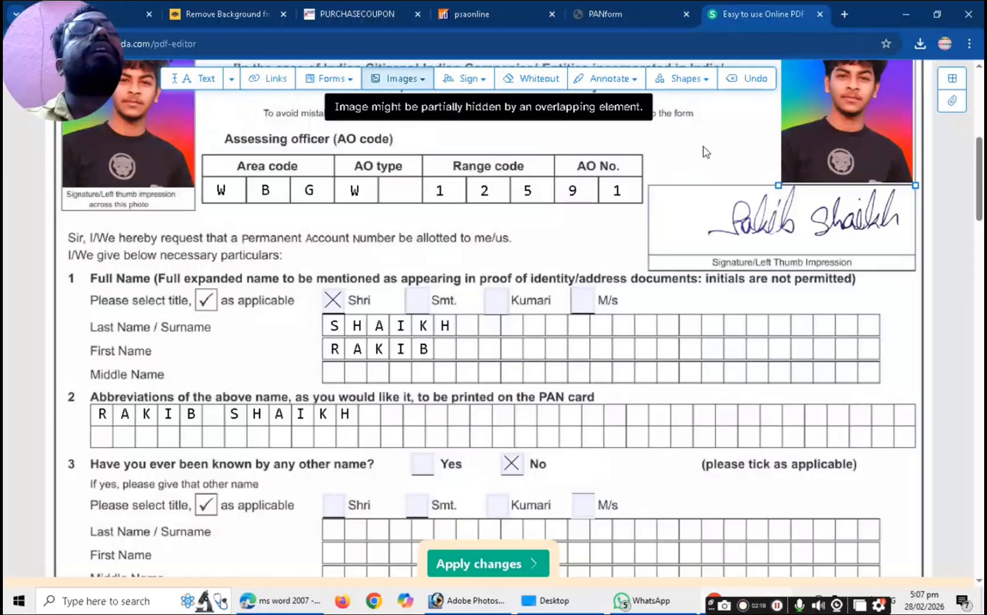
- Place the saved signature across the left photo and shrink it to size
{"action": "scroll", "coordinate": [512, 307], "scroll_direction": "up", "scroll_amount": 3}
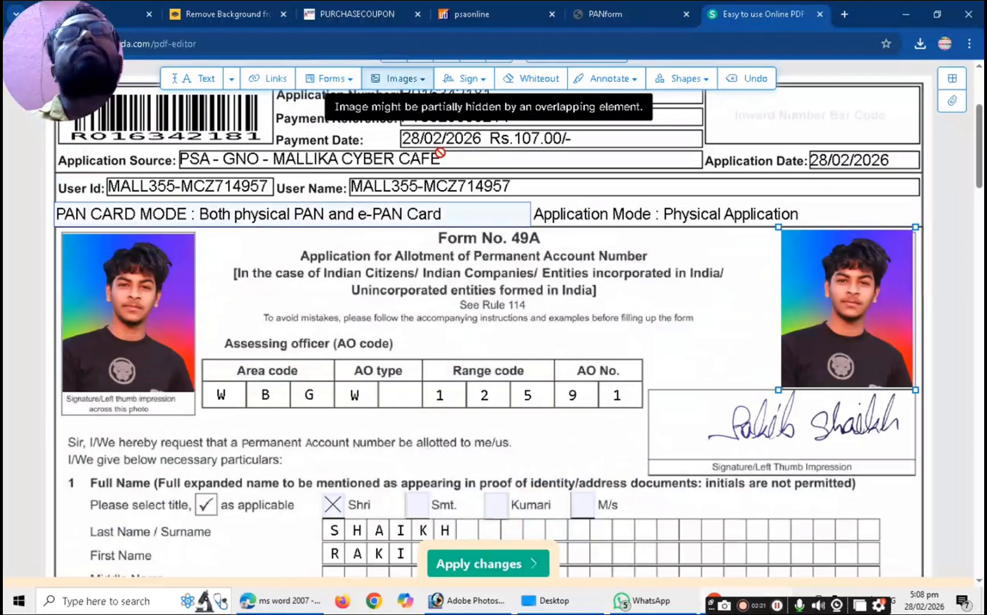
{"action": "left_click", "coordinate": [393, 80]}
{"action": "left_click", "coordinate": [436, 114]}
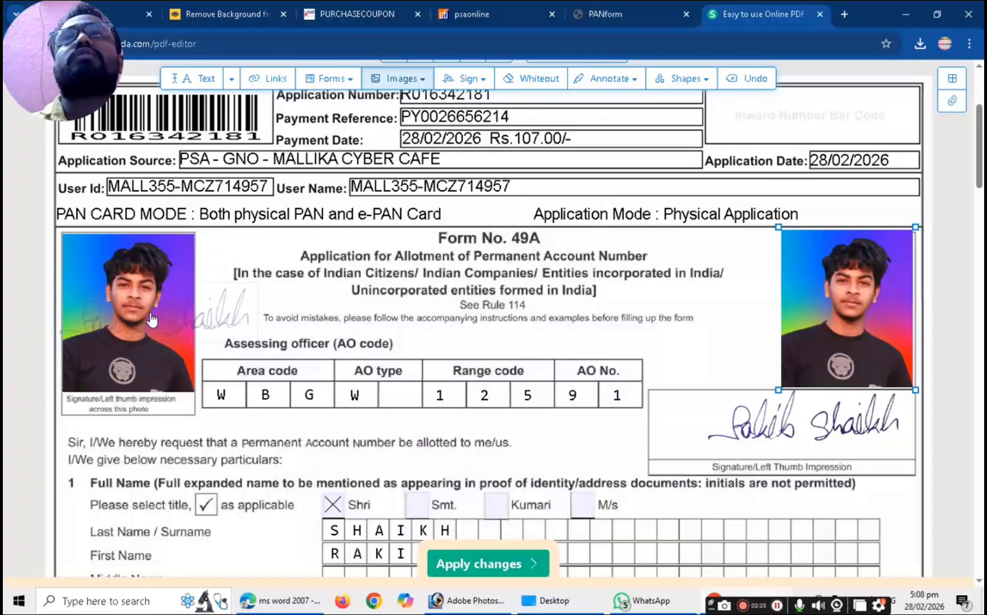
{"action": "left_click", "coordinate": [149, 312]}
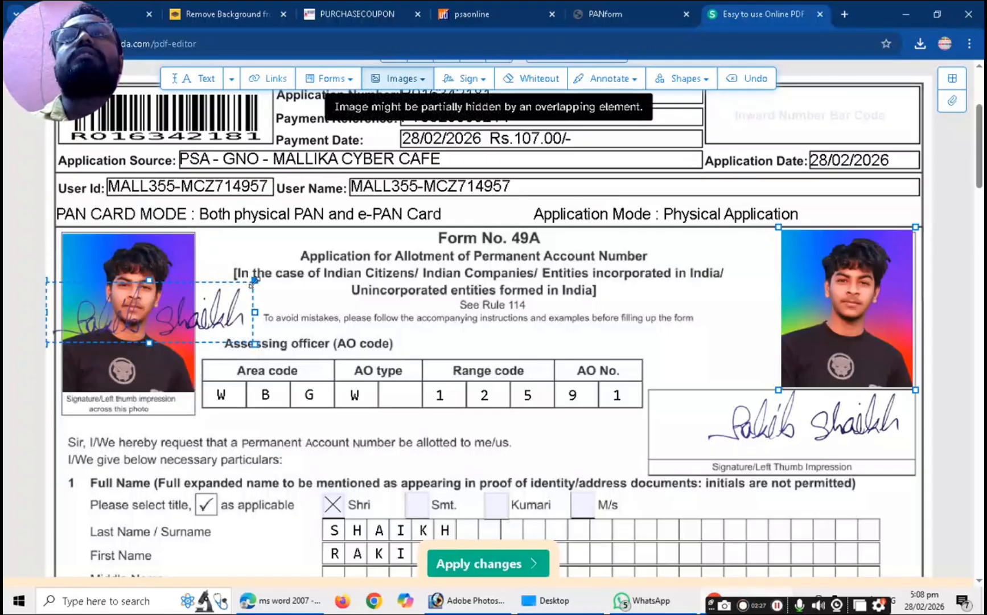
{"action": "mouse_move", "coordinate": [255, 281]}
{"action": "left_mouse_down"}
{"action": "mouse_move", "coordinate": [188, 319]}
{"action": "mouse_move", "coordinate": [269, 304]}
{"action": "left_mouse_up"}
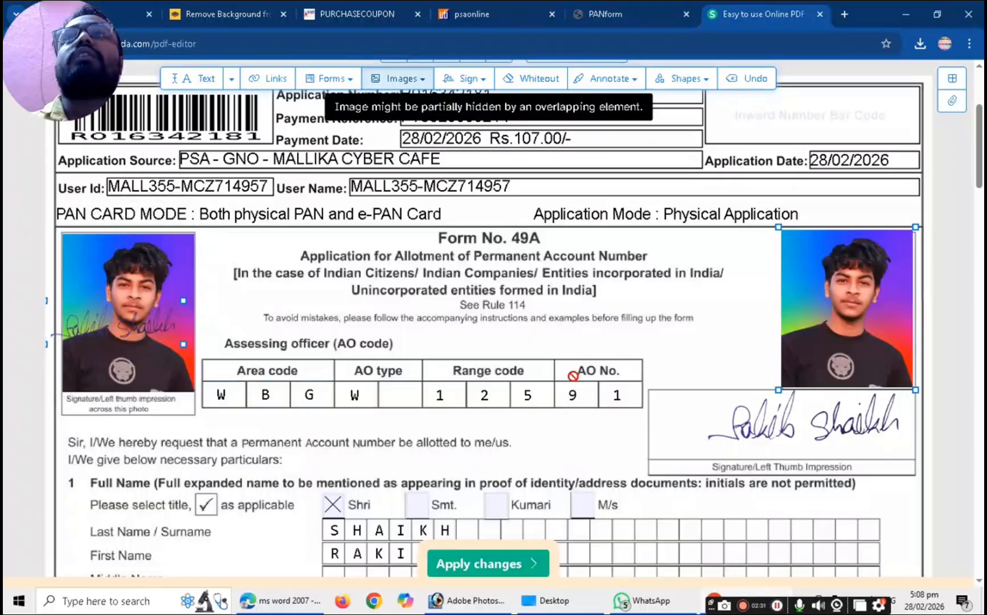
- Put the signature into the declaration signature box at the form's end and enlarge it
{"action": "scroll", "coordinate": [667, 355], "scroll_direction": "down", "scroll_amount": 20}
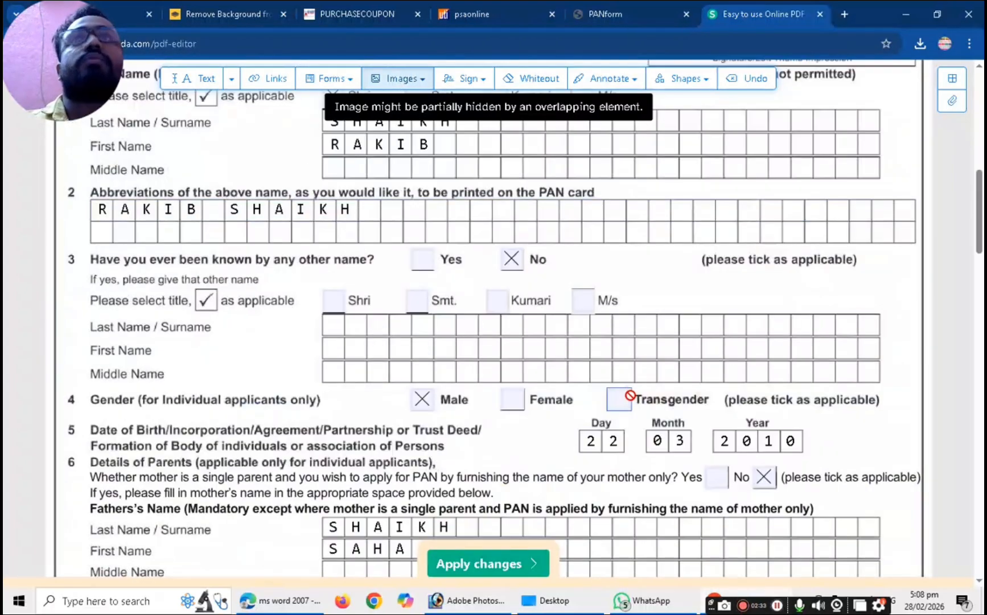
{"action": "scroll", "coordinate": [610, 397], "scroll_direction": "down", "scroll_amount": 15}
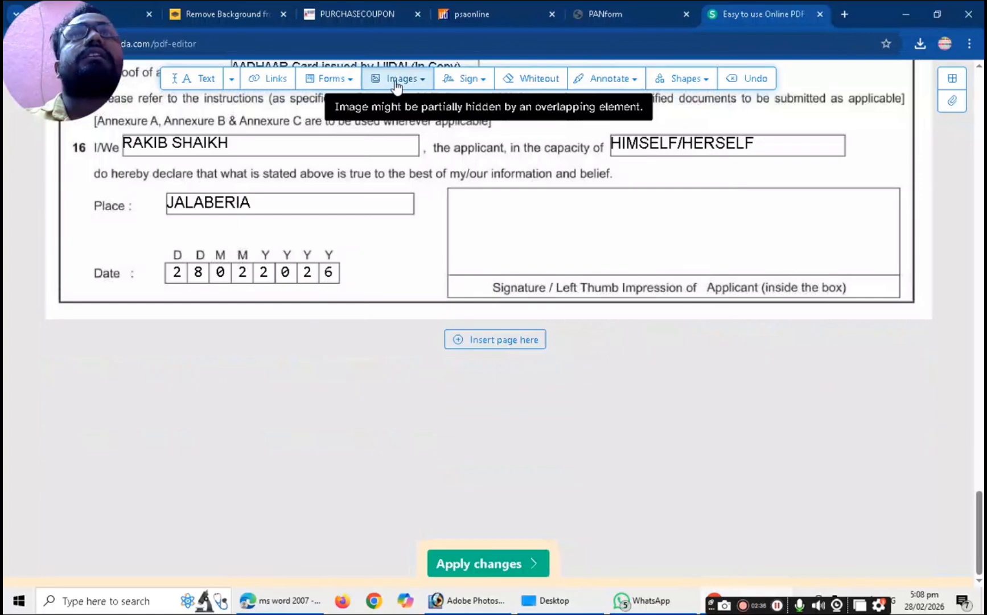
{"action": "left_click", "coordinate": [397, 79]}
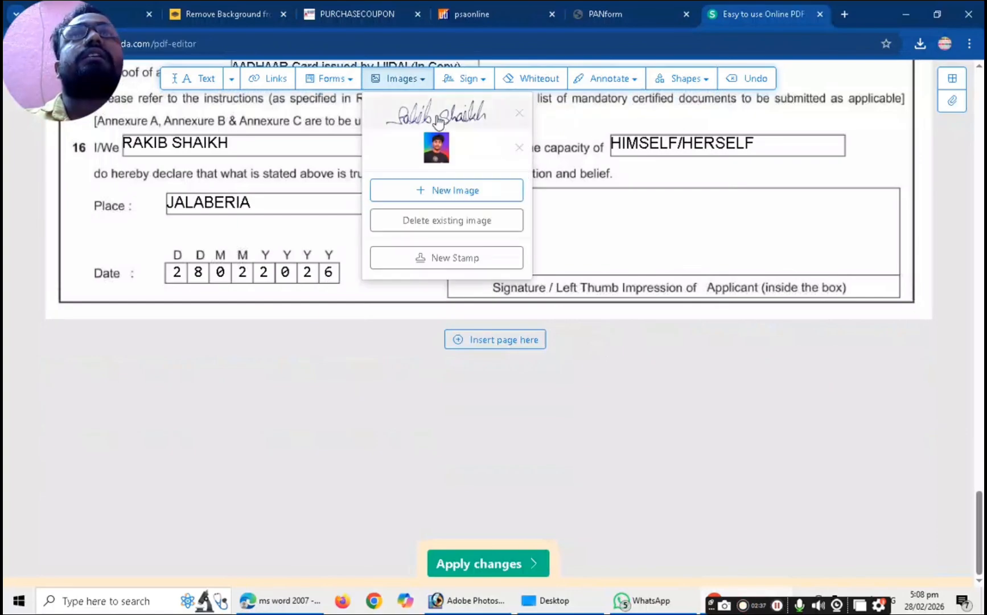
{"action": "left_click", "coordinate": [434, 147]}
{"action": "left_click", "coordinate": [601, 228]}
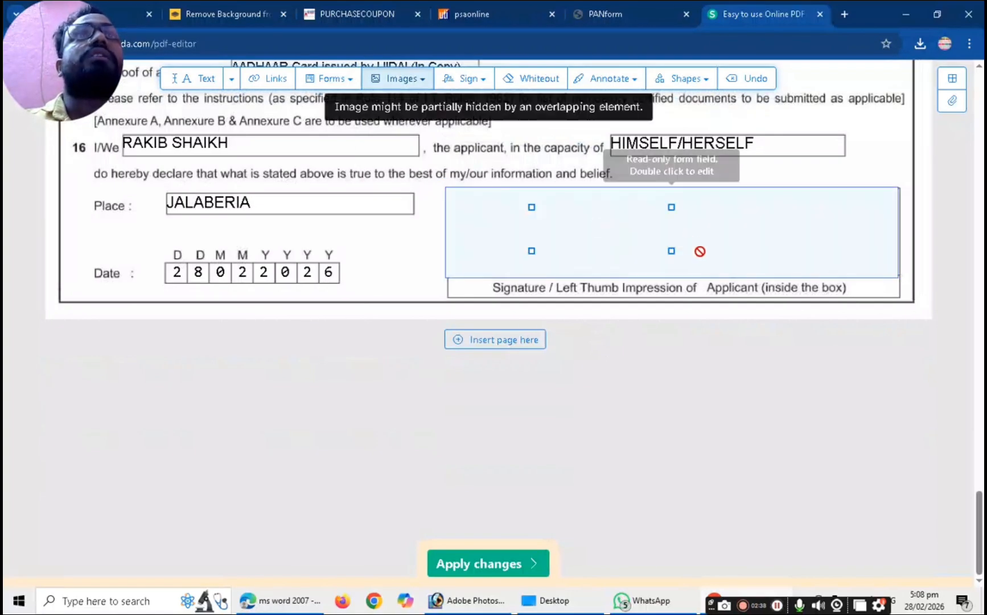
{"action": "mouse_move", "coordinate": [671, 252]}
{"action": "left_mouse_down"}
{"action": "mouse_move", "coordinate": [740, 258]}
{"action": "mouse_move", "coordinate": [756, 270]}
{"action": "left_mouse_up"}
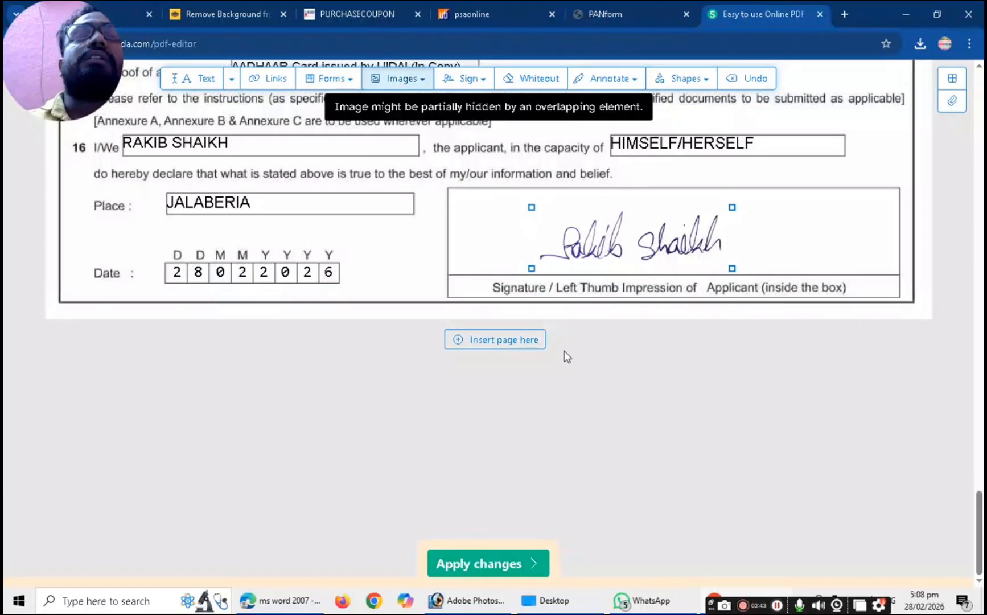
- Insert a blank page after the form, then cancel adding a new image
{"action": "left_click", "coordinate": [492, 345]}
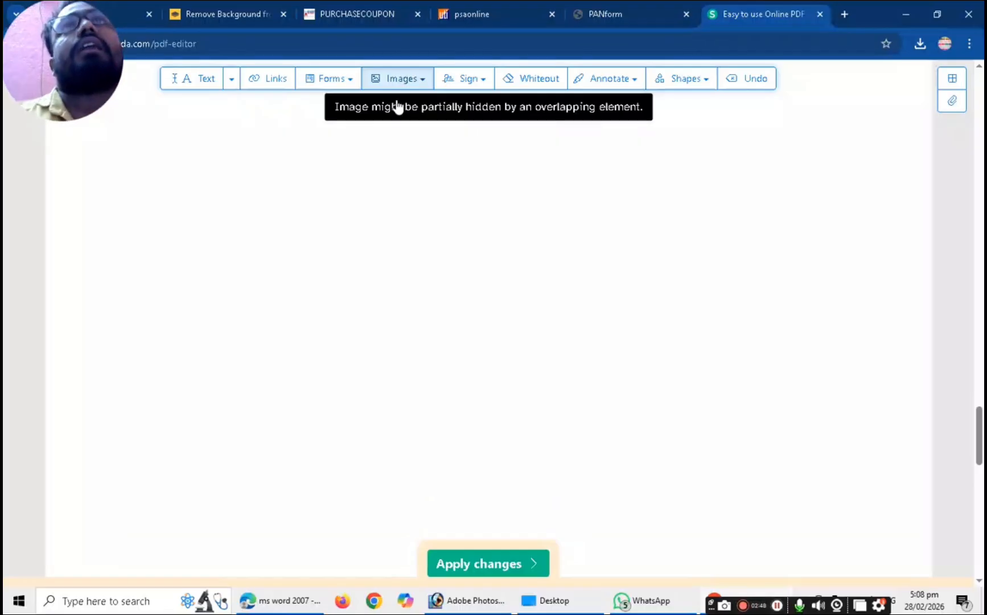
{"action": "left_click", "coordinate": [397, 82]}
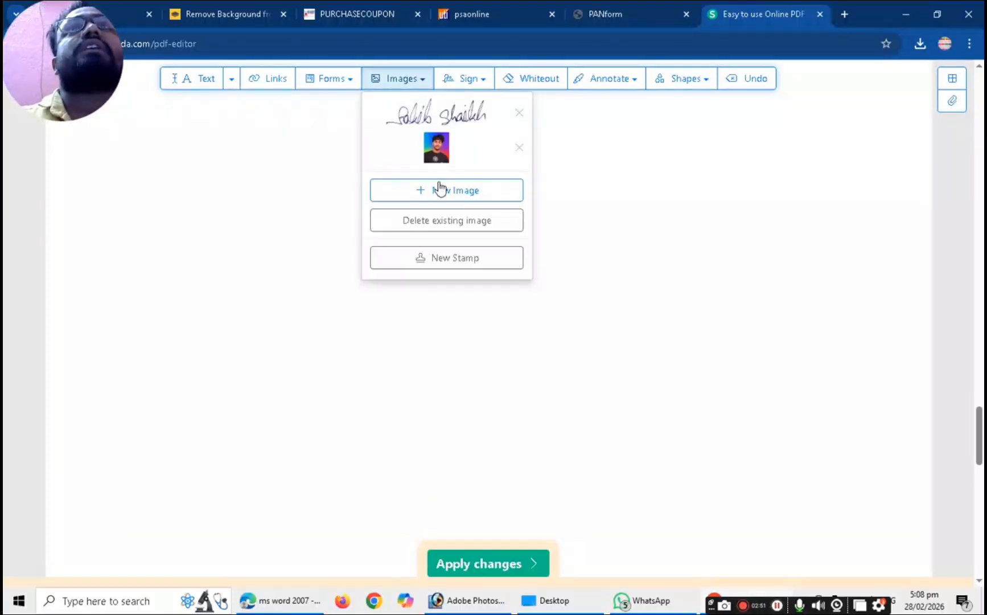
{"action": "left_click", "coordinate": [439, 188]}
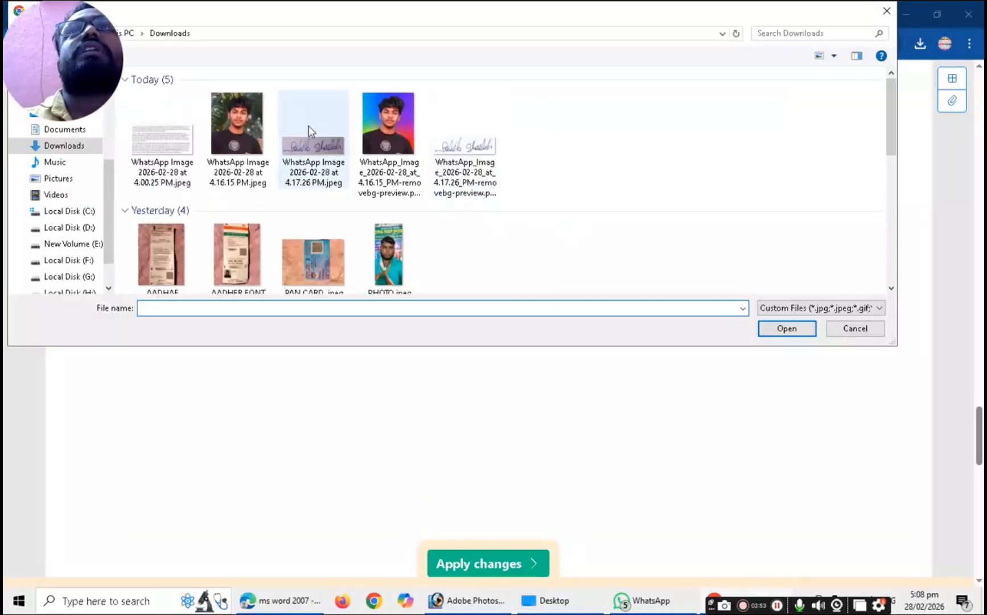
{"action": "left_click", "coordinate": [883, 12]}
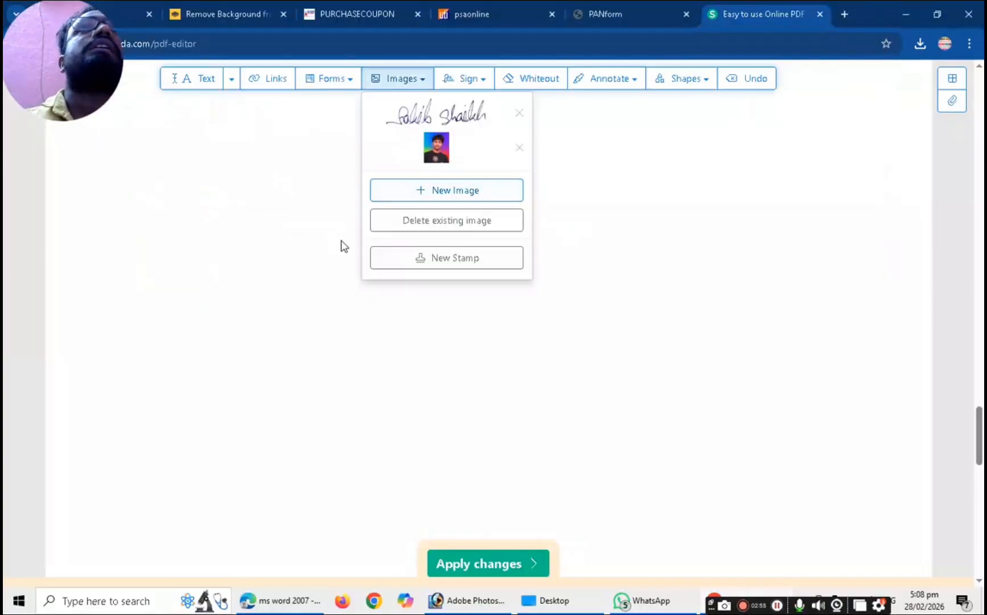
{"action": "left_click", "coordinate": [844, 12]}
- Search Google for 'pdf to jpg hd high quality' from the 'PDF TO' suggestions
{"action": "left_click", "coordinate": [336, 39]}
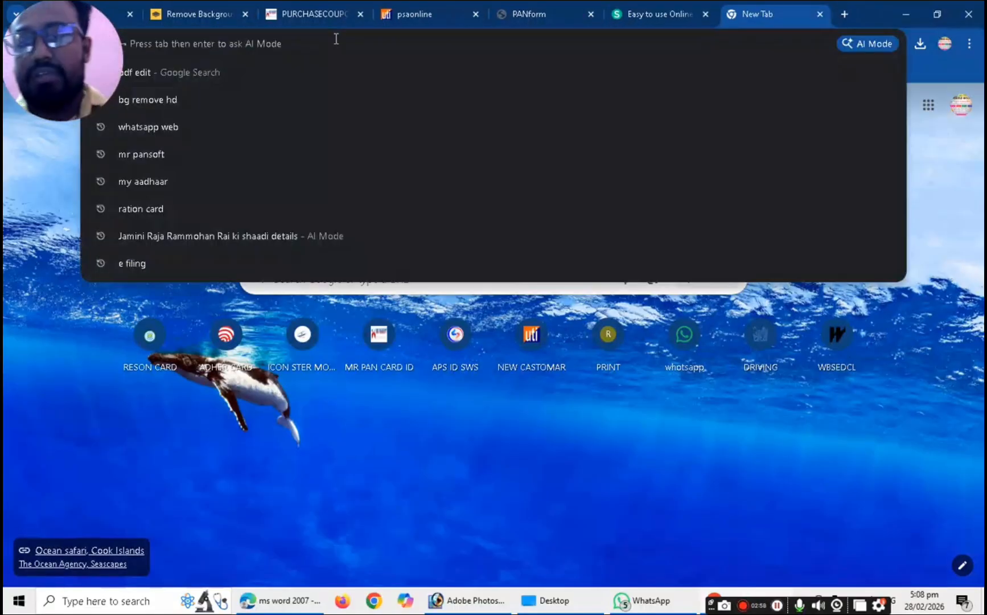
{"action": "type", "text": "PDF"}
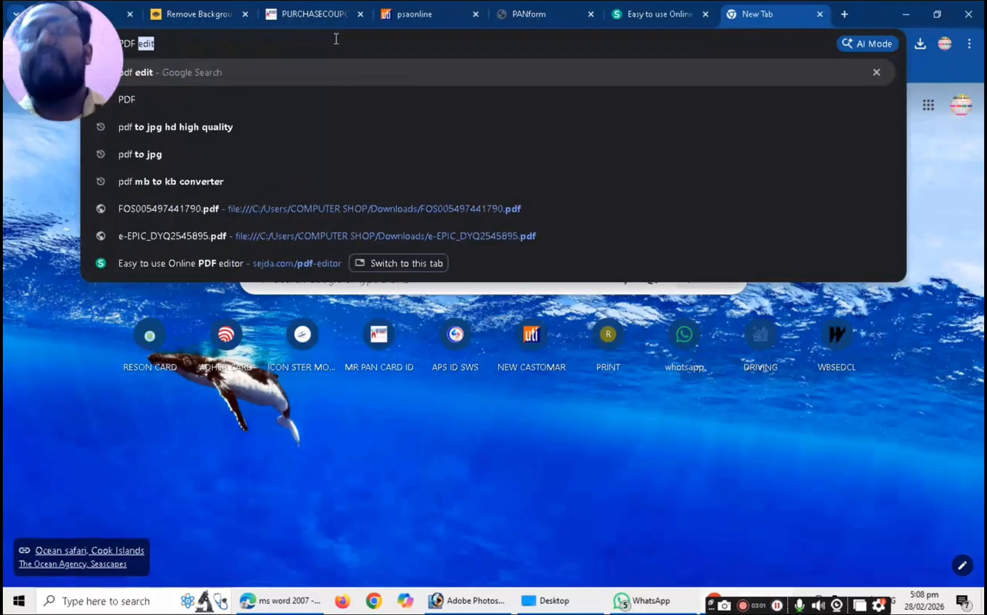
{"action": "type", "text": " TO"}
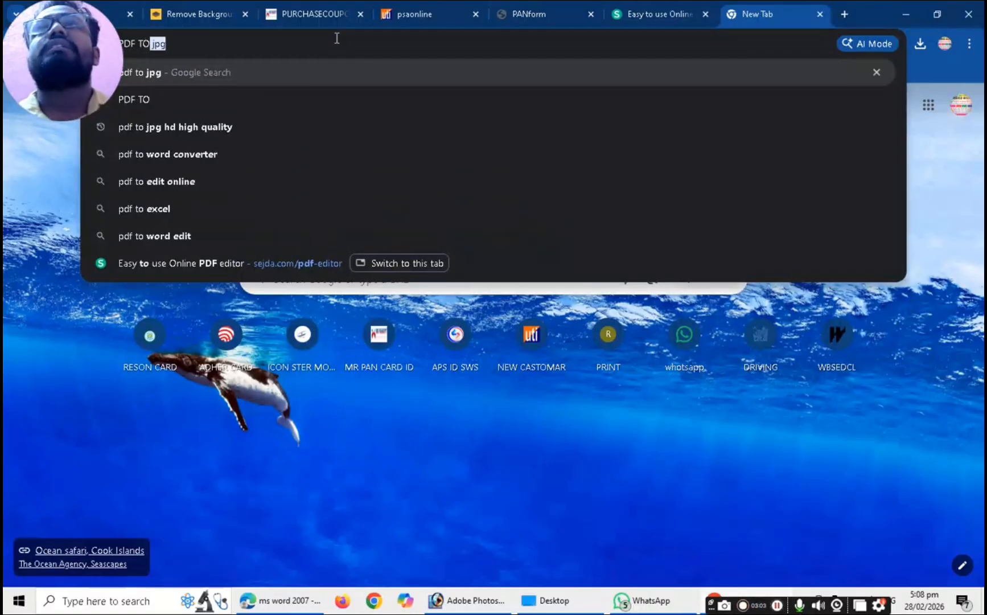
{"action": "left_click", "coordinate": [215, 126]}
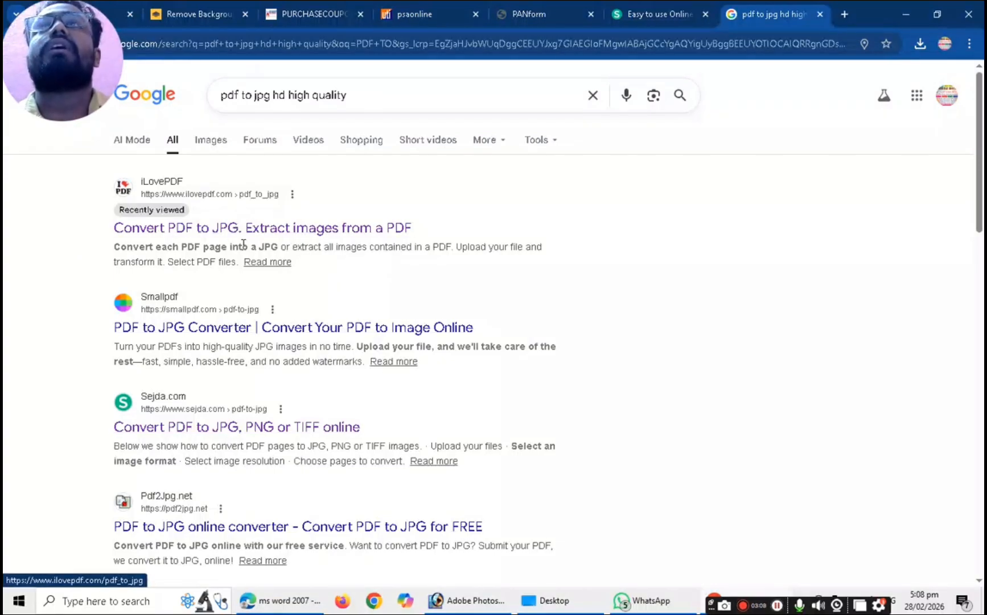
- Convert the form PDF to High-quality JPG images with iLovePDF's PDF to JPG tool
{"action": "left_click", "coordinate": [253, 228]}
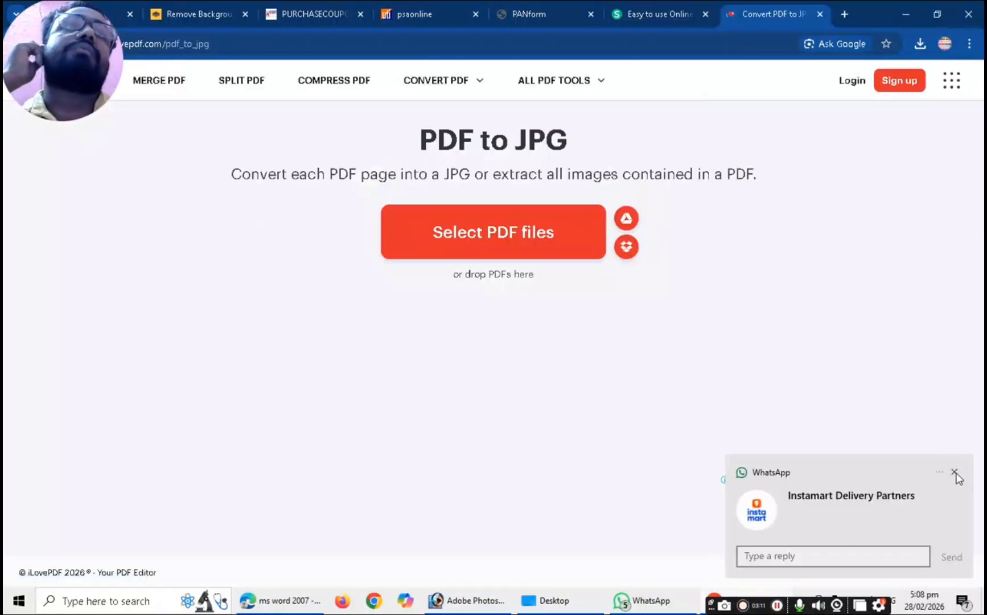
{"action": "left_click", "coordinate": [552, 233]}
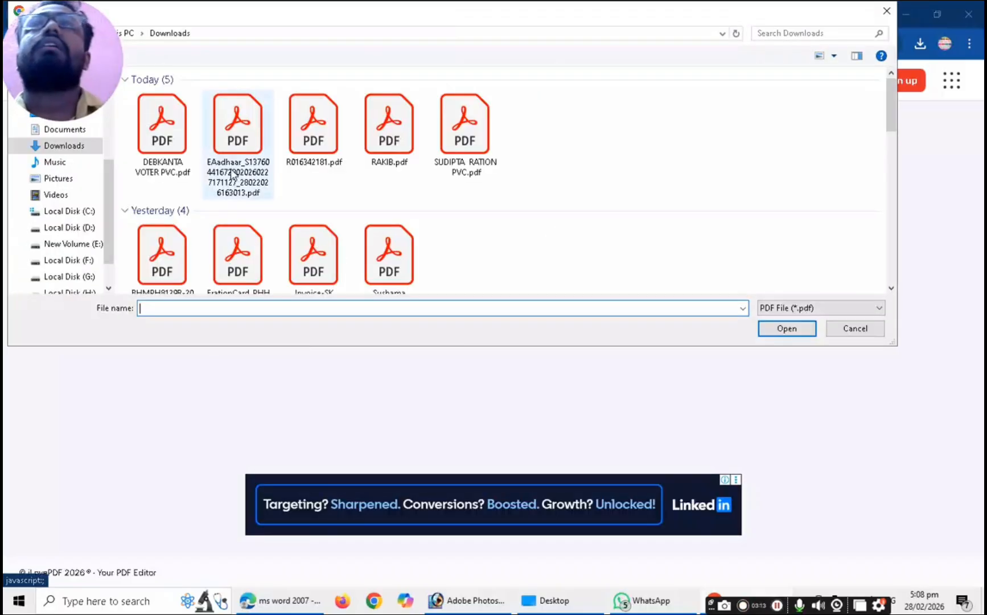
{"action": "double_click", "coordinate": [391, 141]}
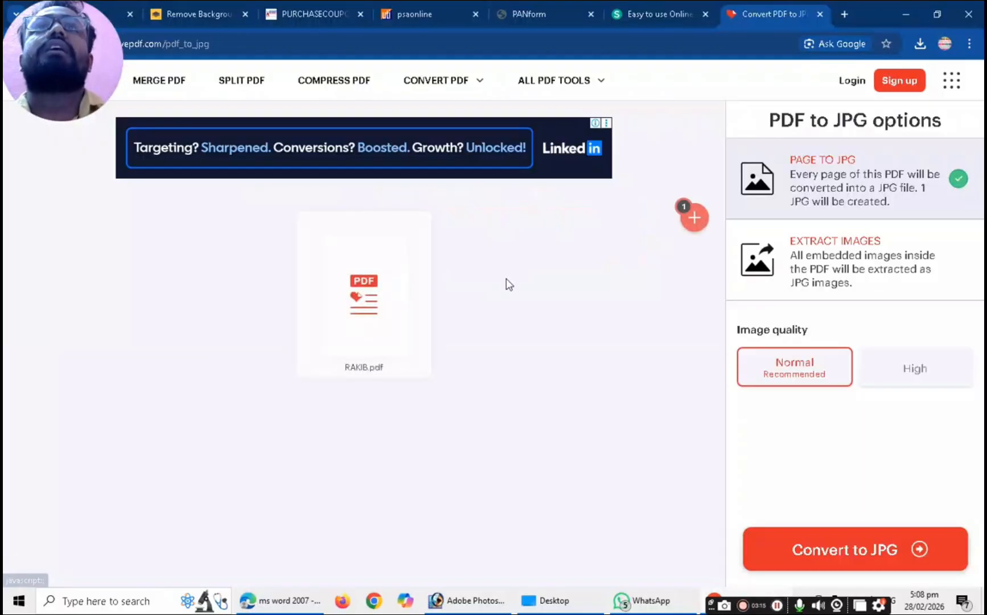
{"action": "left_click", "coordinate": [922, 371]}
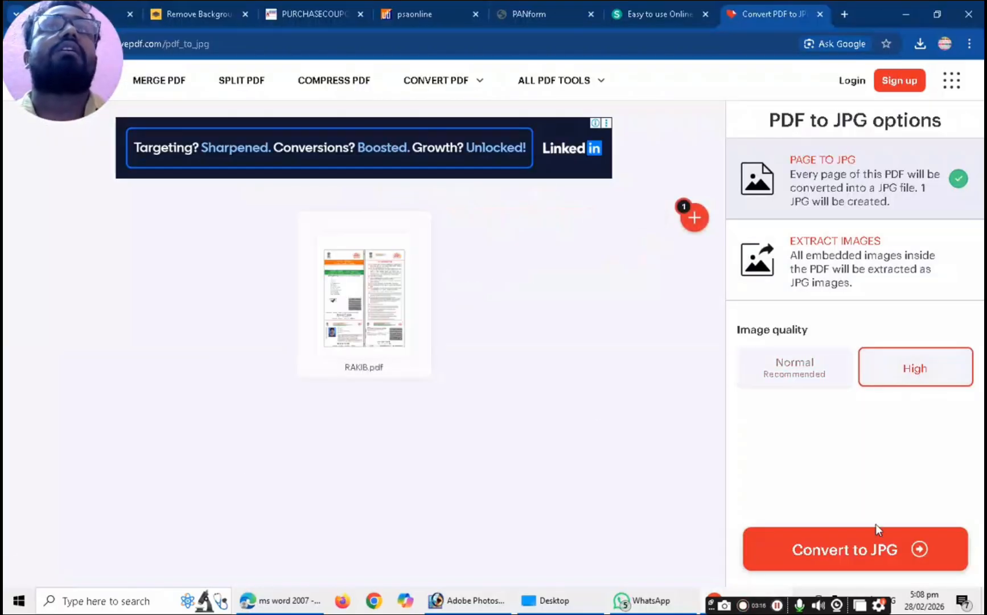
{"action": "left_click", "coordinate": [849, 549]}
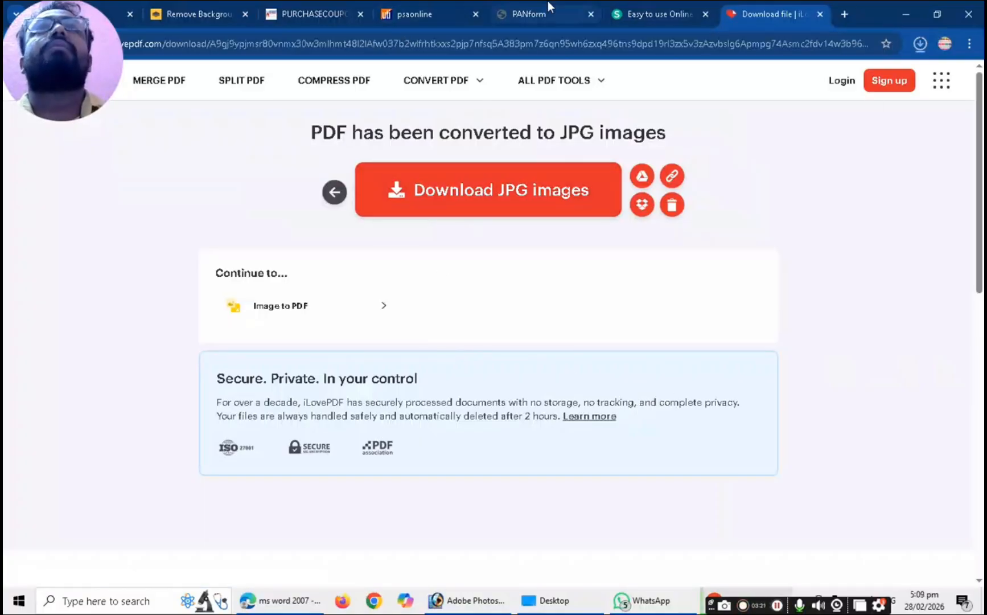
{"action": "left_click", "coordinate": [653, 14]}
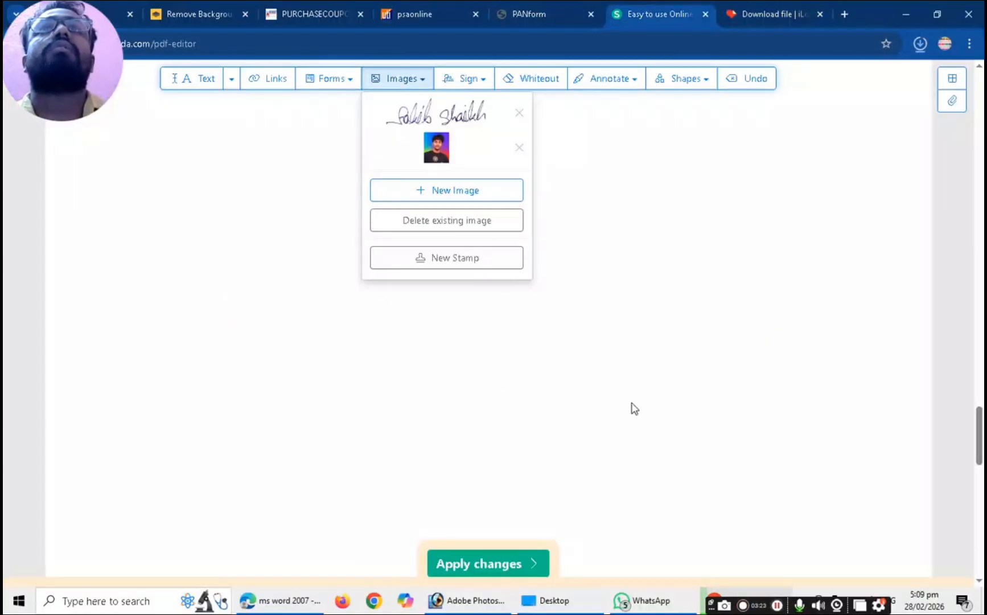
- Look for the converted JPG in Downloads via Sejda's image picker, cancel, and check downloads
{"action": "scroll", "coordinate": [619, 369], "scroll_direction": "up", "scroll_amount": 3}
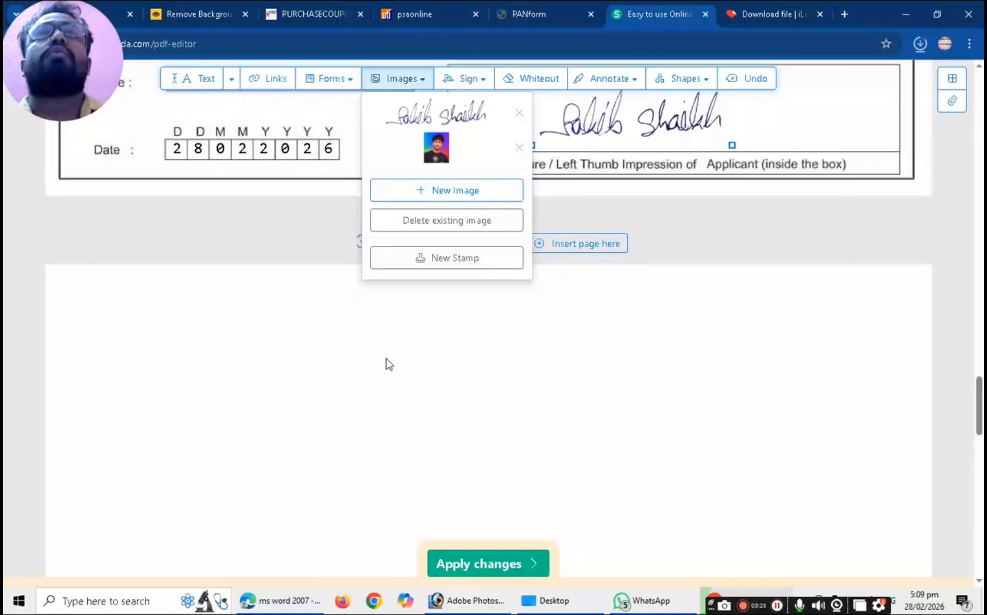
{"action": "left_click", "coordinate": [435, 352]}
{"action": "left_click", "coordinate": [399, 82]}
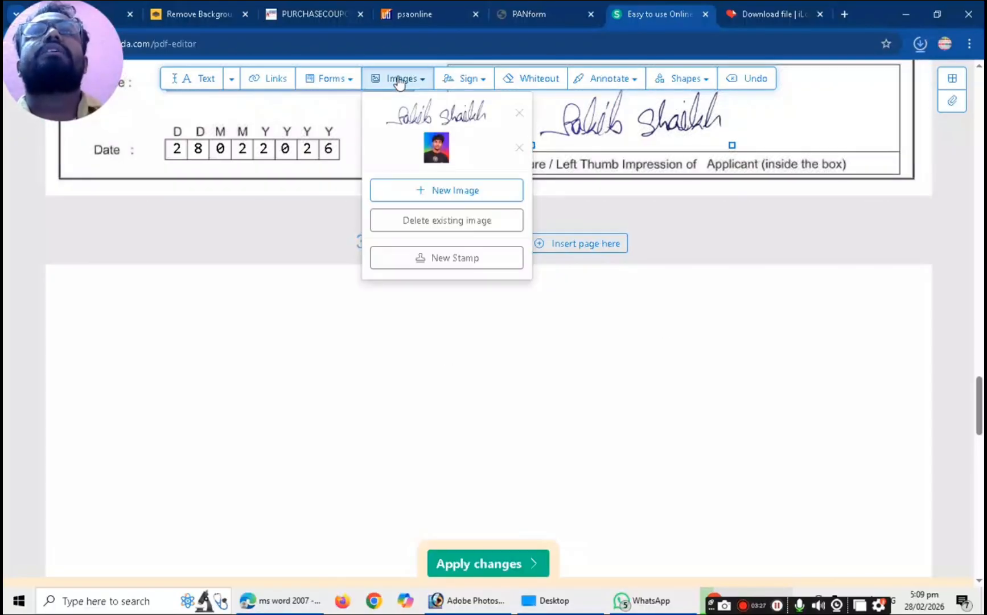
{"action": "left_click", "coordinate": [484, 439]}
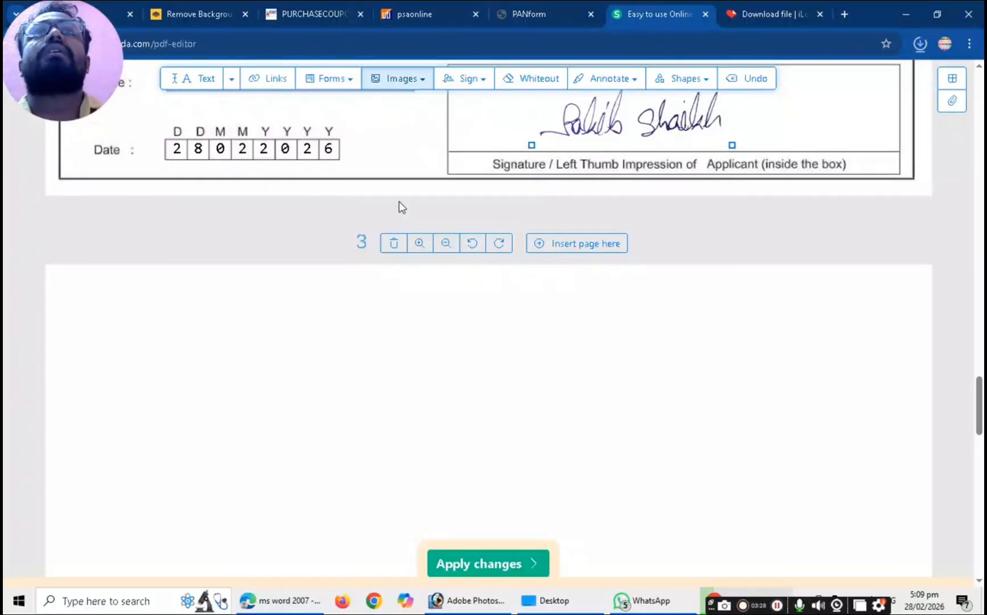
{"action": "left_click", "coordinate": [377, 80]}
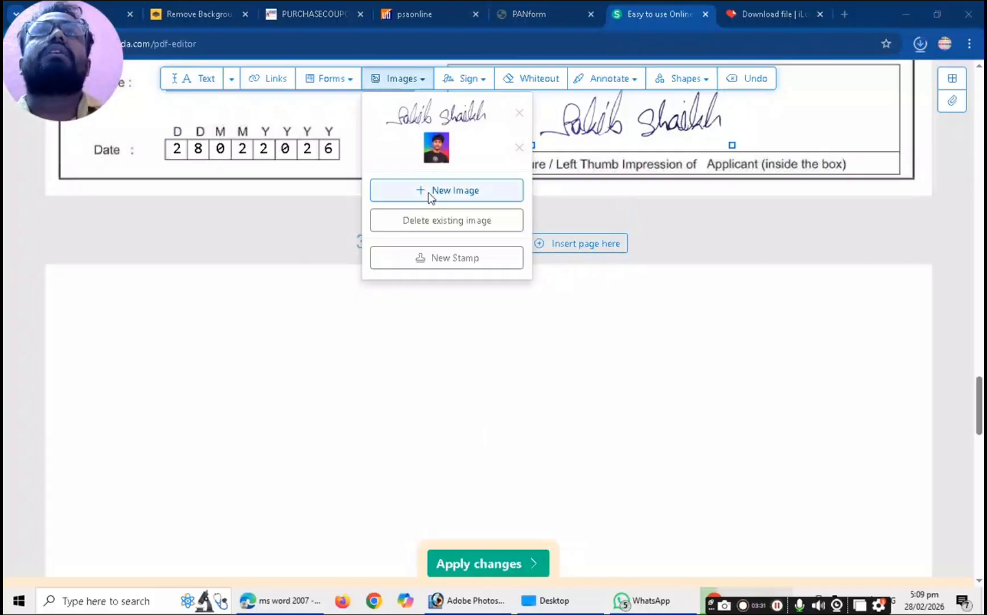
{"action": "left_click", "coordinate": [431, 192]}
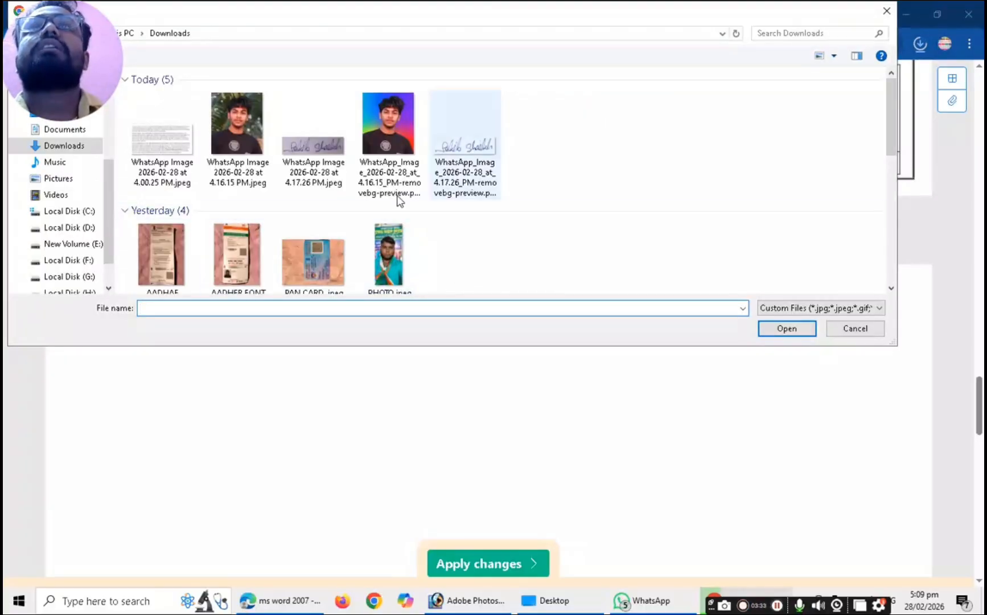
{"action": "left_click", "coordinate": [58, 150]}
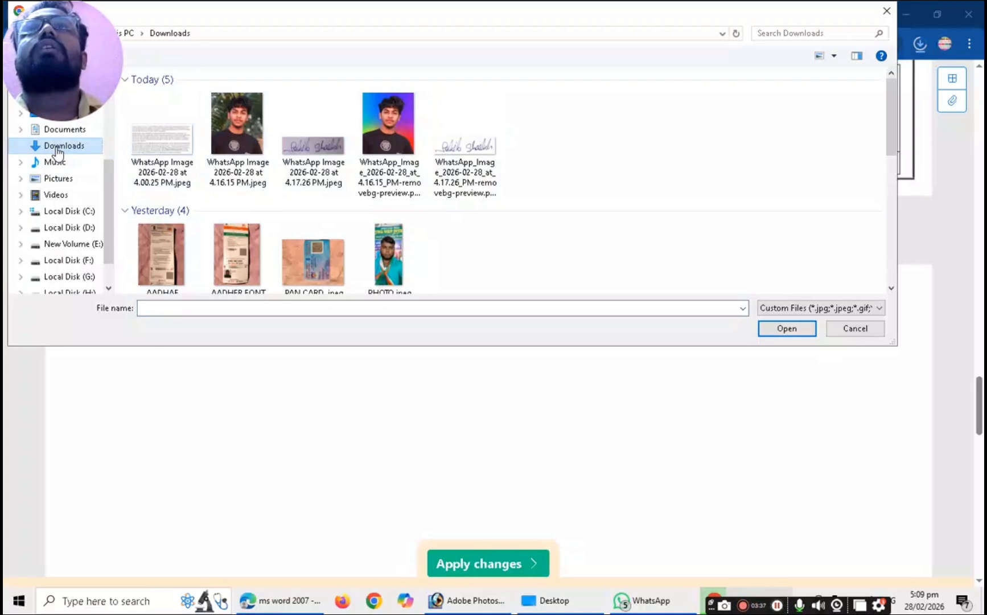
{"action": "left_click", "coordinate": [889, 13]}
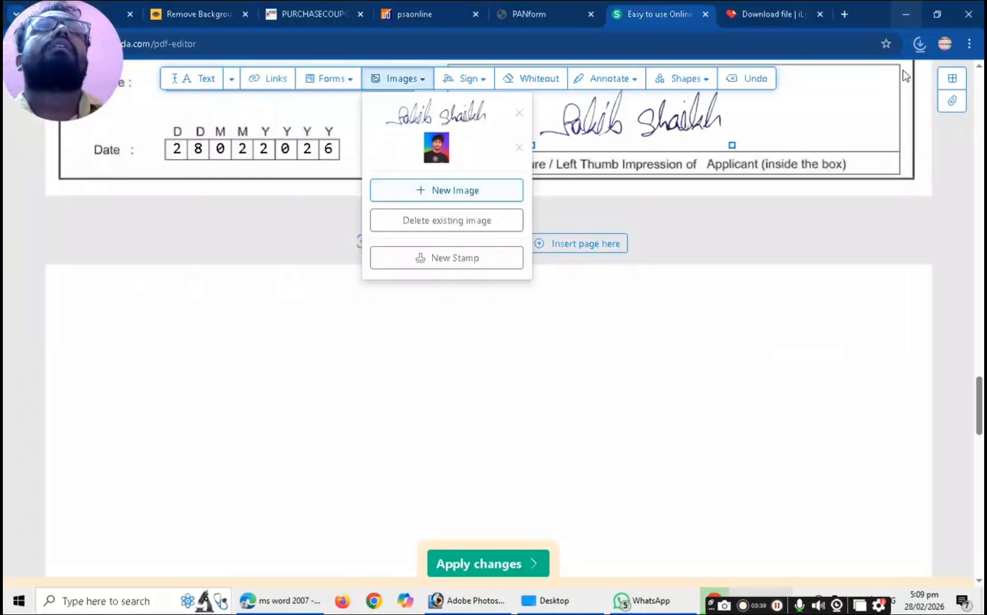
{"action": "left_click", "coordinate": [920, 44]}
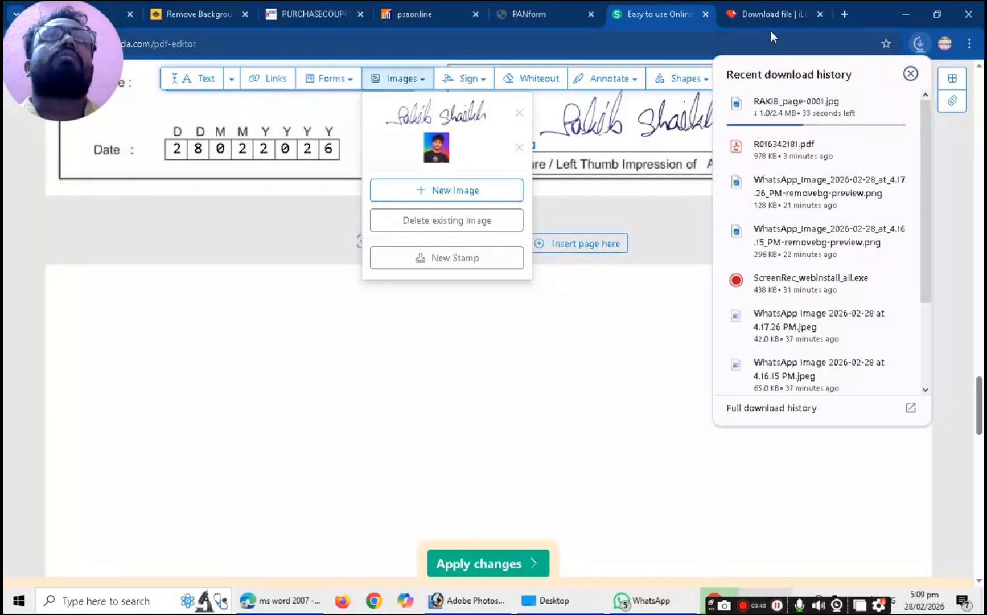
{"action": "left_click", "coordinate": [776, 15]}
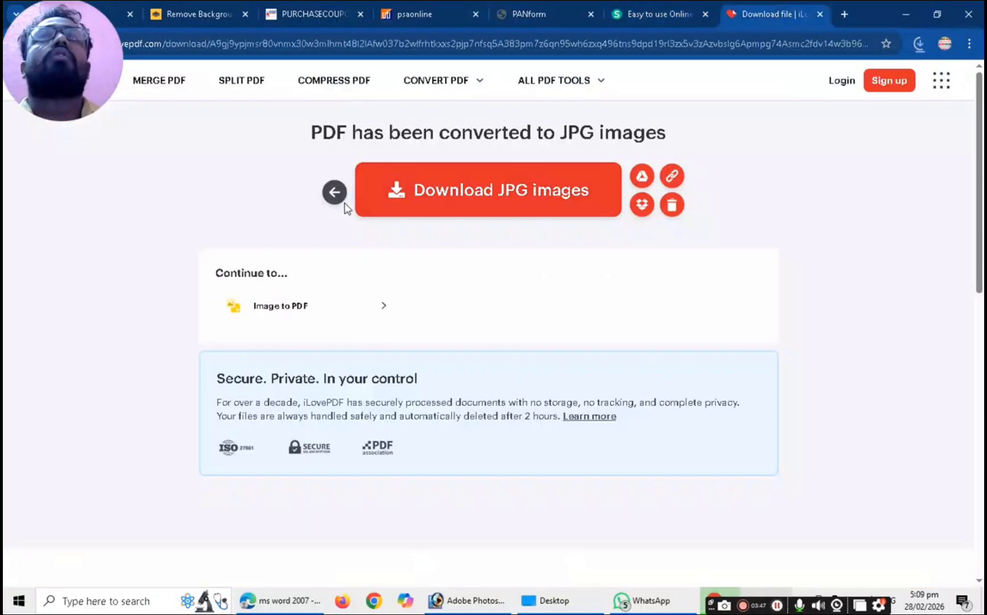
- Convert the applicant's PDF to JPG, download it, and cancel the duplicate download
{"action": "left_click", "coordinate": [334, 192]}
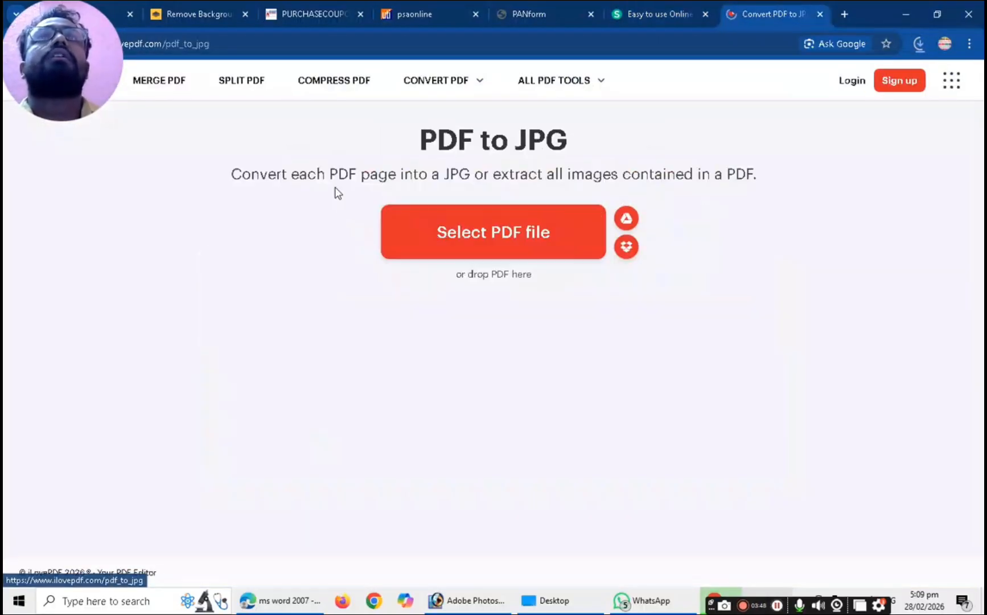
{"action": "left_click", "coordinate": [477, 241]}
{"action": "double_click", "coordinate": [389, 130]}
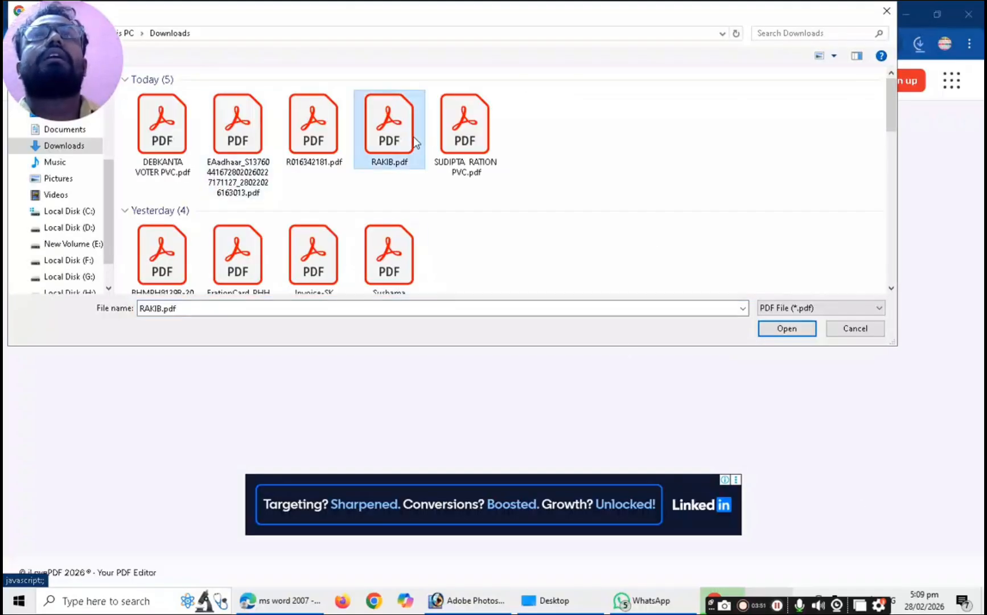
{"action": "left_click", "coordinate": [871, 549]}
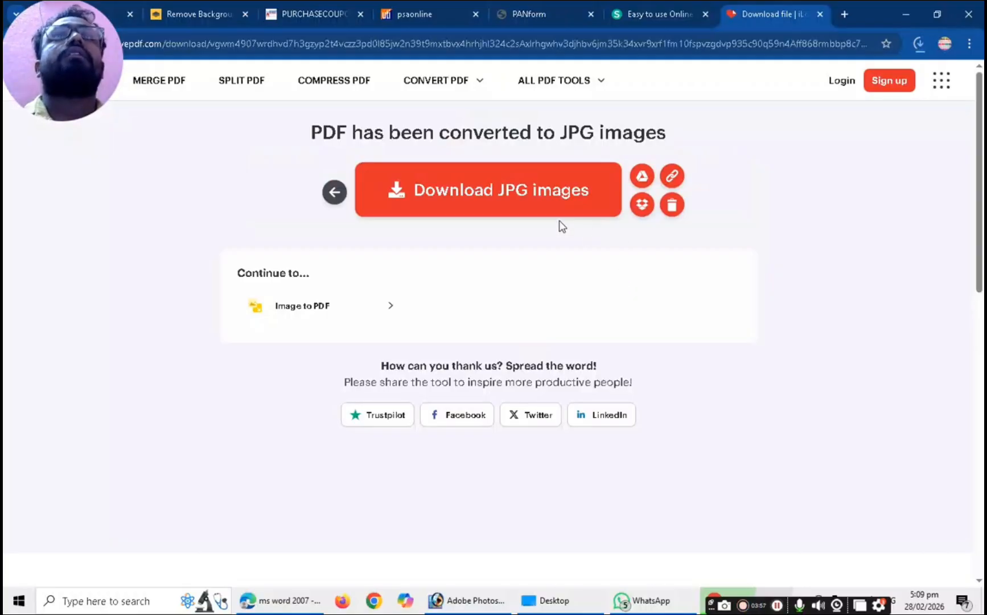
{"action": "left_click", "coordinate": [530, 200]}
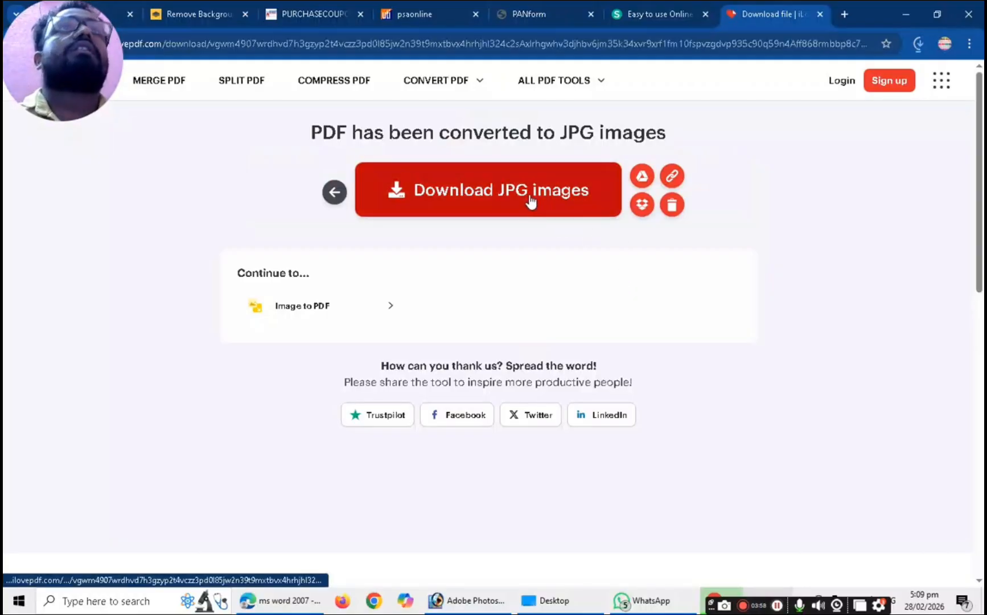
{"action": "left_click", "coordinate": [919, 42]}
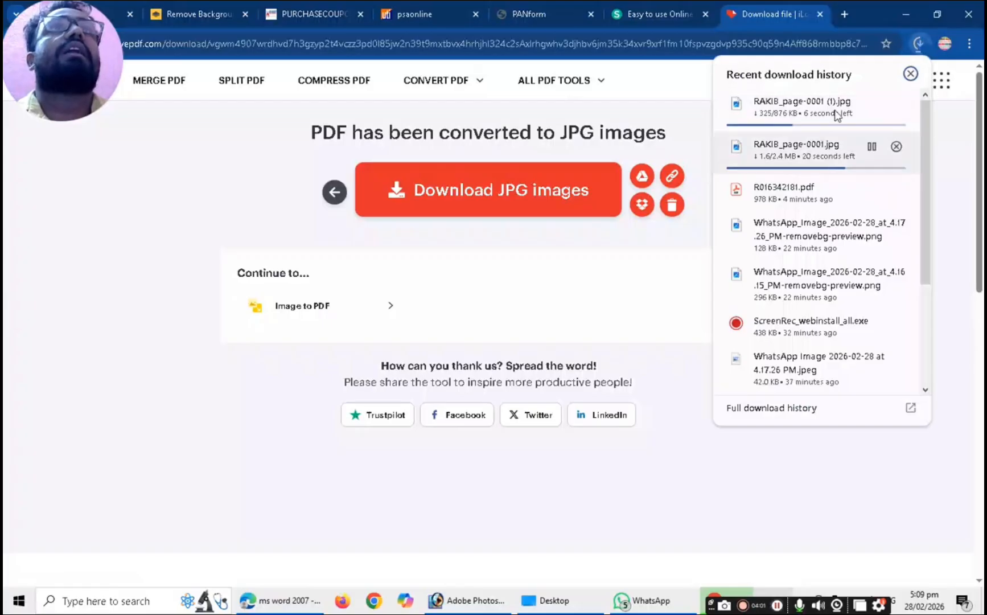
{"action": "left_click", "coordinate": [896, 147]}
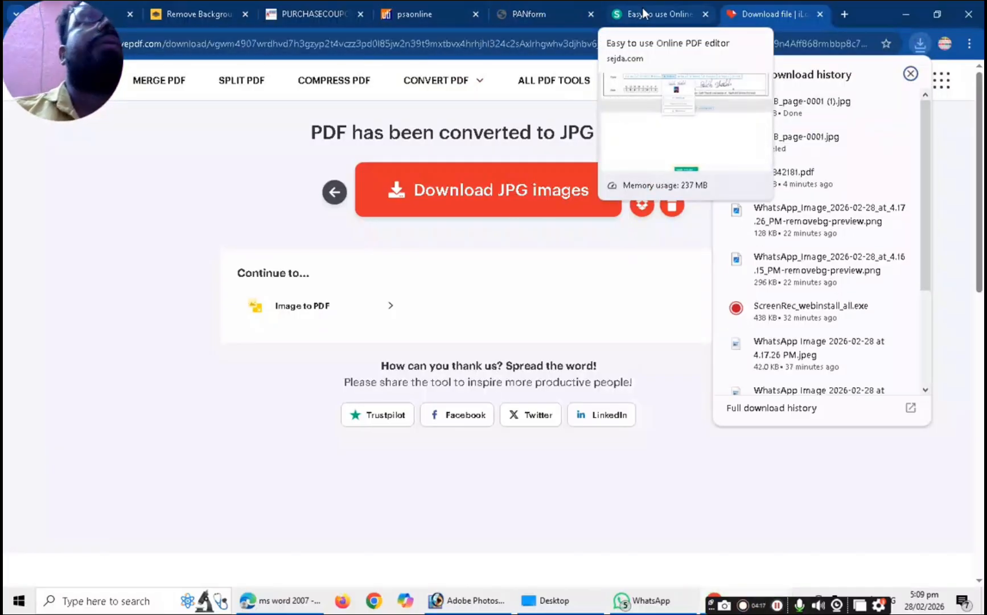
- Insert the Aadhaar card JPG on page 3 and enlarge it
{"action": "left_click", "coordinate": [643, 8]}
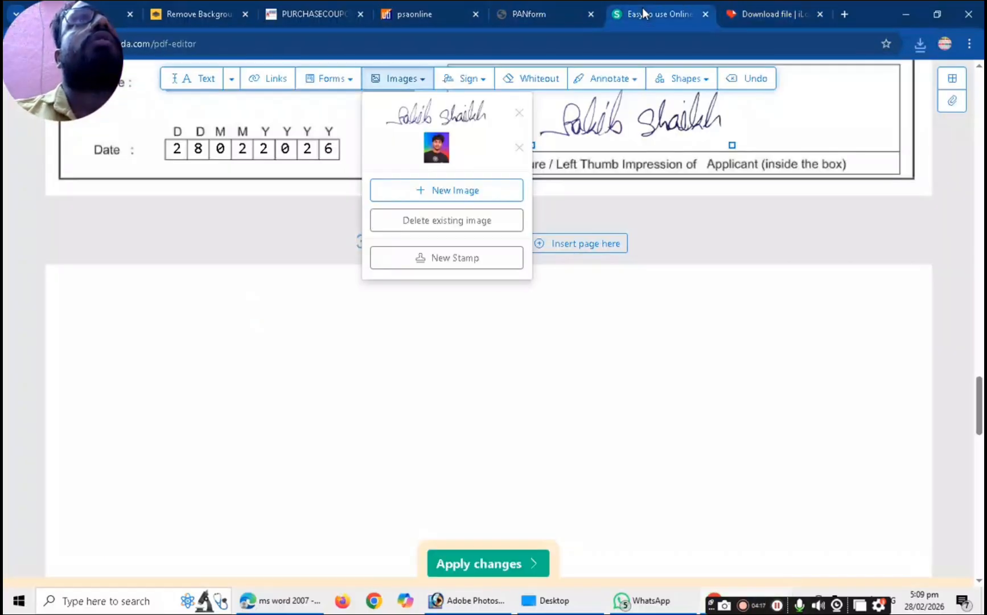
{"action": "left_click", "coordinate": [425, 190]}
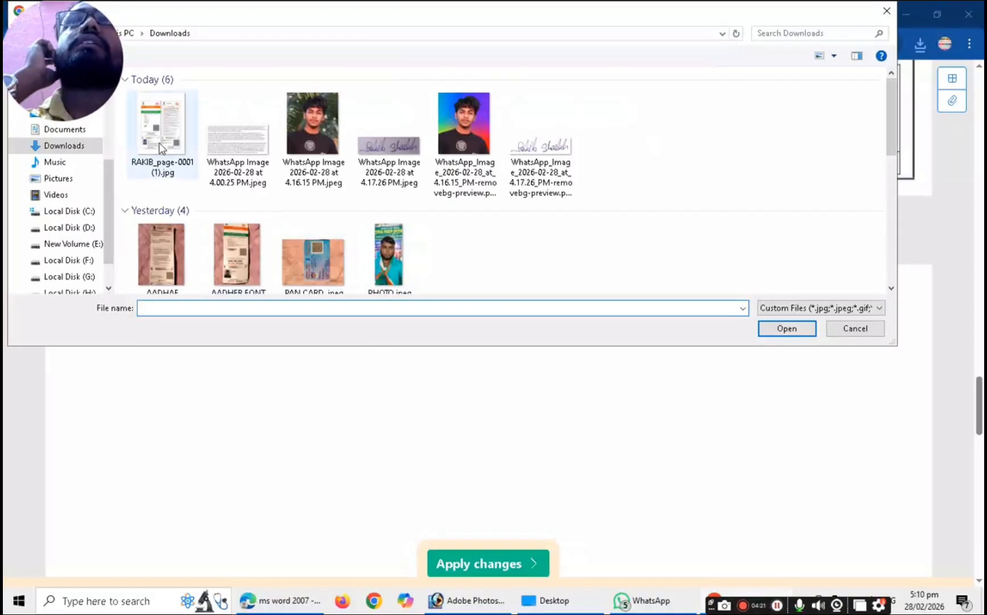
{"action": "double_click", "coordinate": [162, 149]}
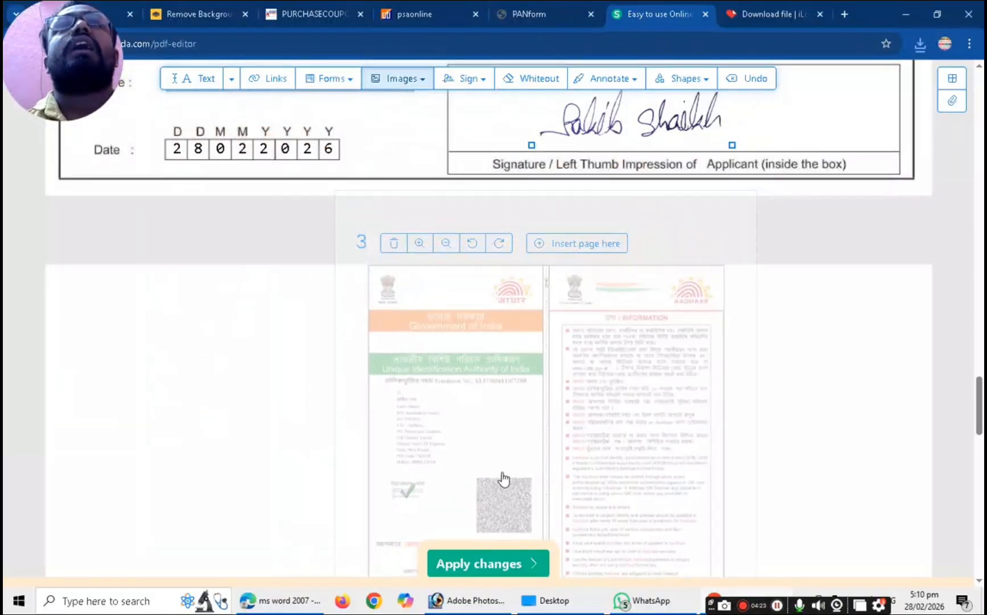
{"action": "scroll", "coordinate": [503, 480], "scroll_direction": "down", "scroll_amount": 2}
{"action": "left_click_drag", "start_coordinate": [493, 471], "coordinate": [265, 411]}
{"action": "scroll", "coordinate": [631, 379], "scroll_direction": "down", "scroll_amount": 5}
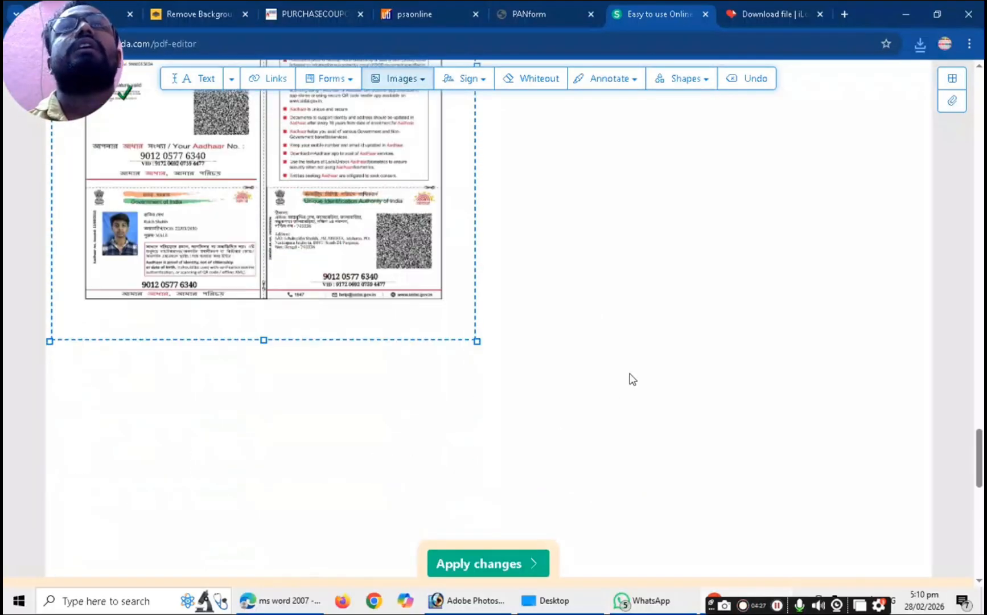
{"action": "left_click_drag", "start_coordinate": [642, 489], "coordinate": [750, 525]}
{"action": "scroll", "coordinate": [577, 275], "scroll_direction": "down", "scroll_amount": 6}
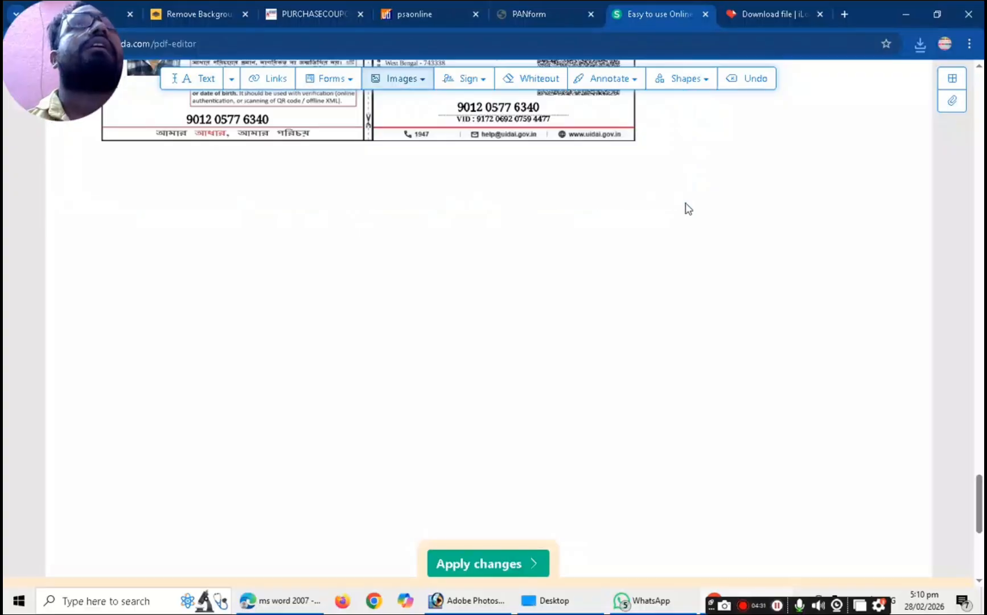
{"action": "left_click_drag", "start_coordinate": [686, 204], "coordinate": [932, 568]}
{"action": "scroll", "coordinate": [661, 311], "scroll_direction": "down", "scroll_amount": 5}
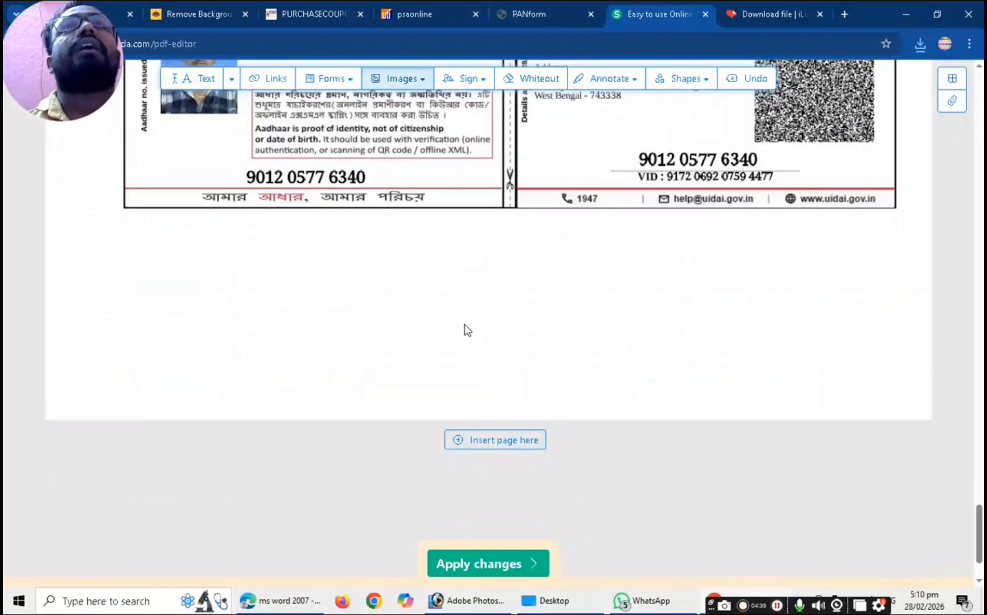
- Place the saved signature image just below the Aadhaar card
{"action": "left_click", "coordinate": [397, 78]}
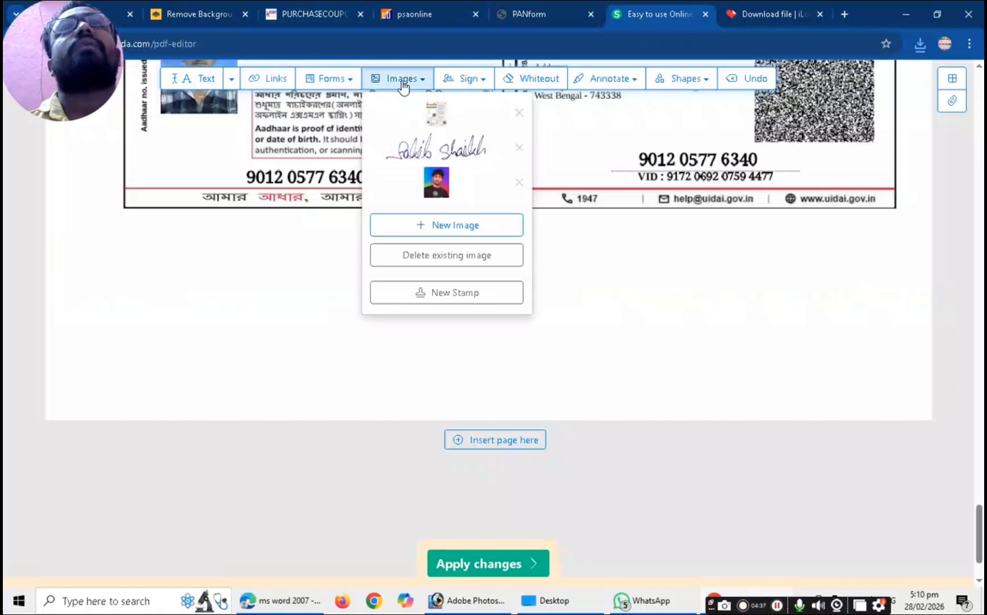
{"action": "left_click", "coordinate": [447, 157]}
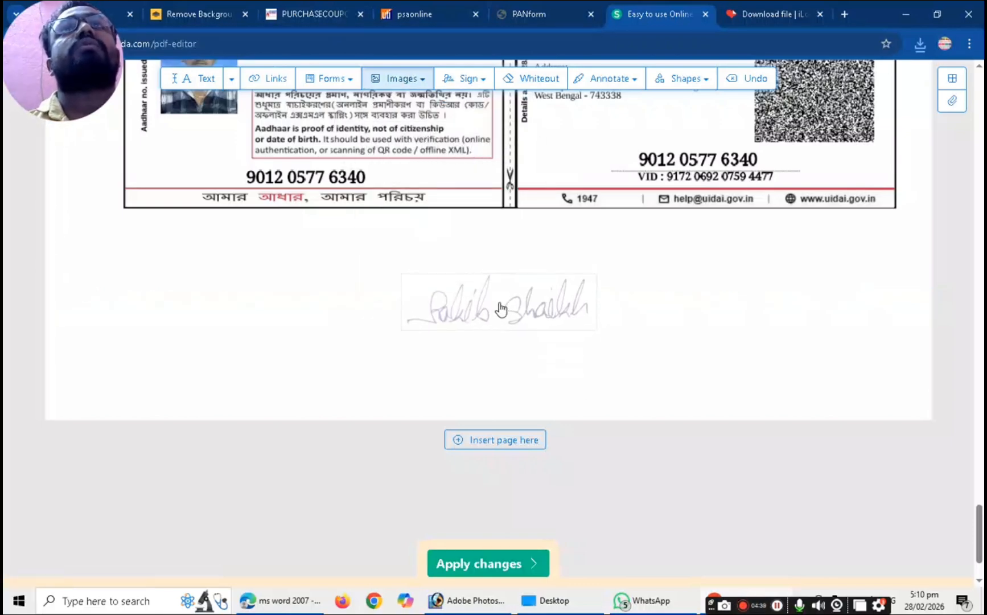
{"action": "left_click", "coordinate": [496, 293]}
{"action": "left_click", "coordinate": [715, 386]}
{"action": "scroll", "coordinate": [637, 405], "scroll_direction": "up", "scroll_amount": 5}
{"action": "left_click", "coordinate": [637, 401]}
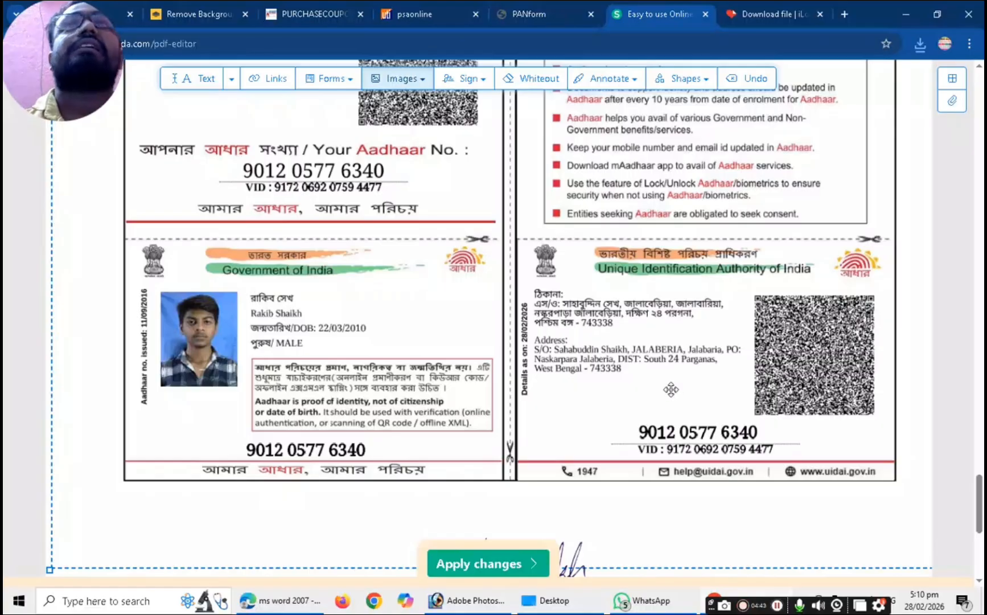
{"action": "scroll", "coordinate": [666, 390], "scroll_direction": "down", "scroll_amount": 7}
- Apply the edits and download the finished three-page Form 49A PDF
{"action": "left_click", "coordinate": [479, 565]}
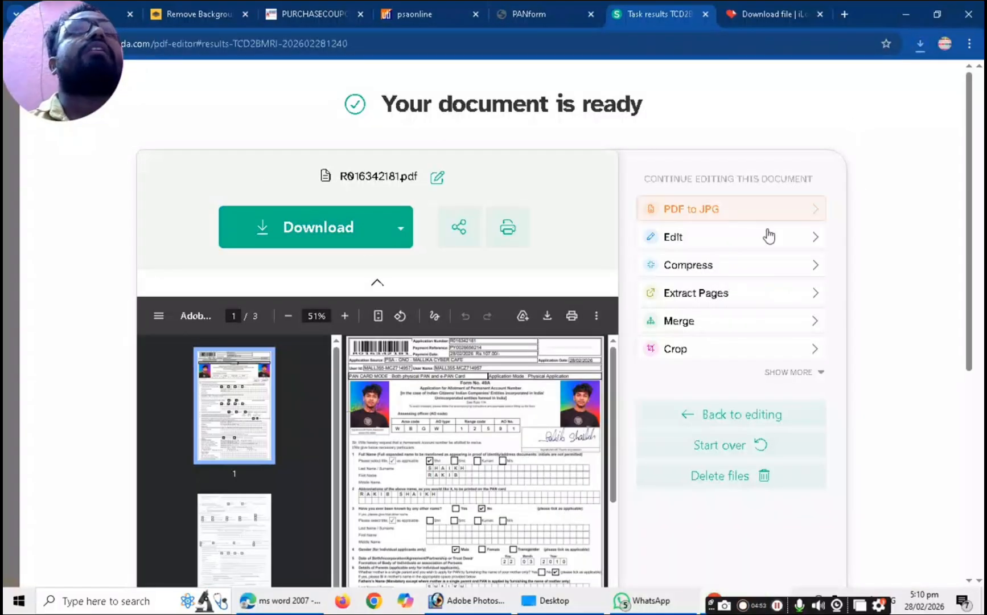
{"action": "left_click", "coordinate": [826, 127]}
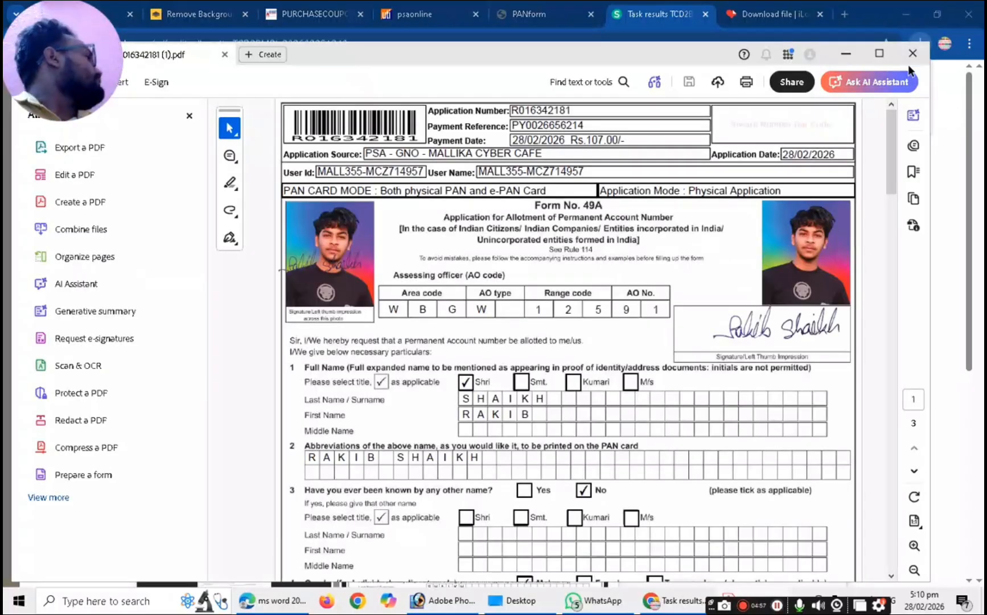
- Review the edited Form 49A in Acrobat, close it, and move to the blank Chrome tab
{"action": "scroll", "coordinate": [694, 327], "scroll_direction": "down", "scroll_amount": 5}
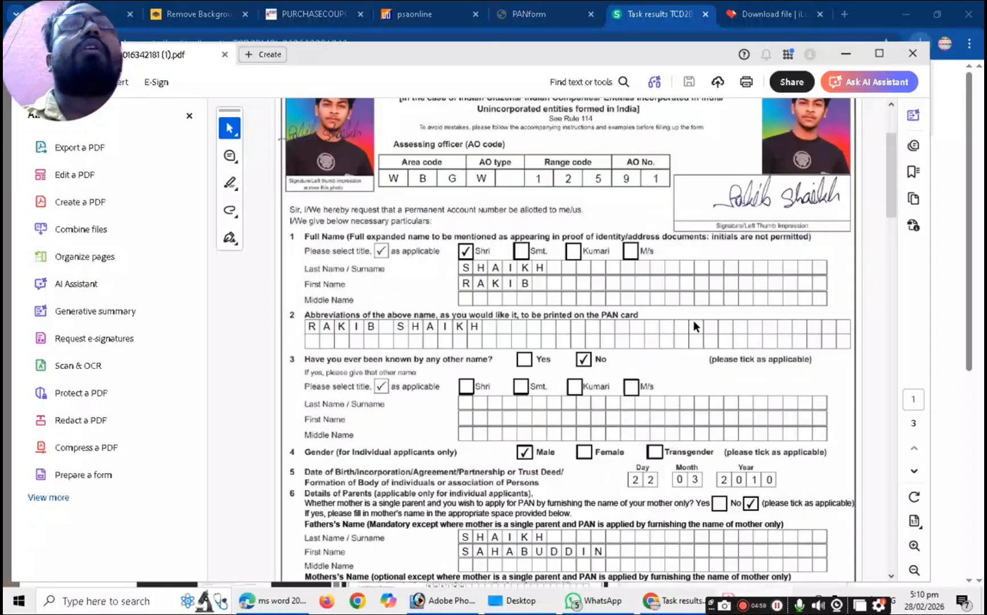
{"action": "scroll", "coordinate": [694, 326], "scroll_direction": "up", "scroll_amount": 5}
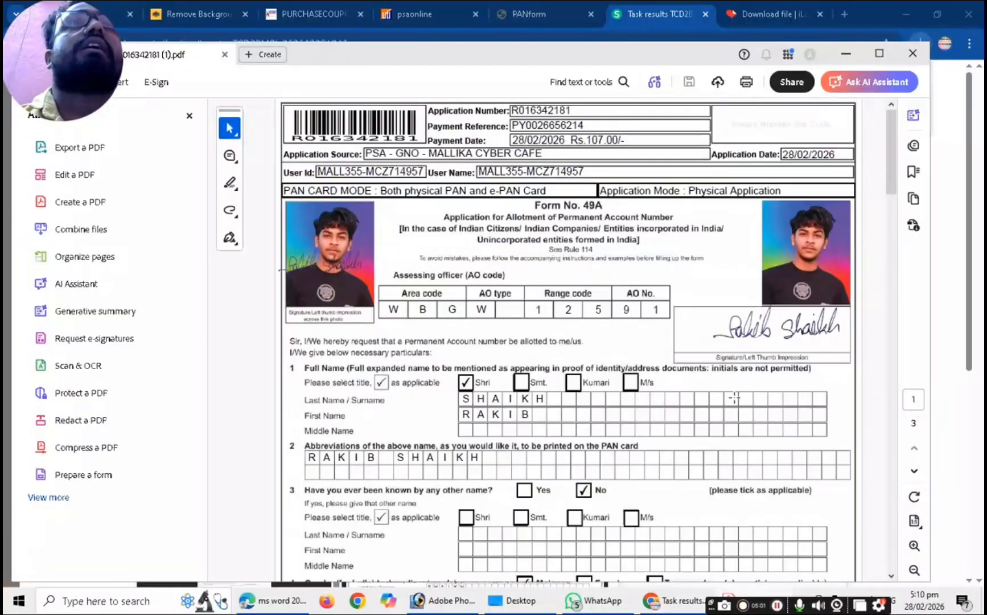
{"action": "left_click", "coordinate": [914, 54]}
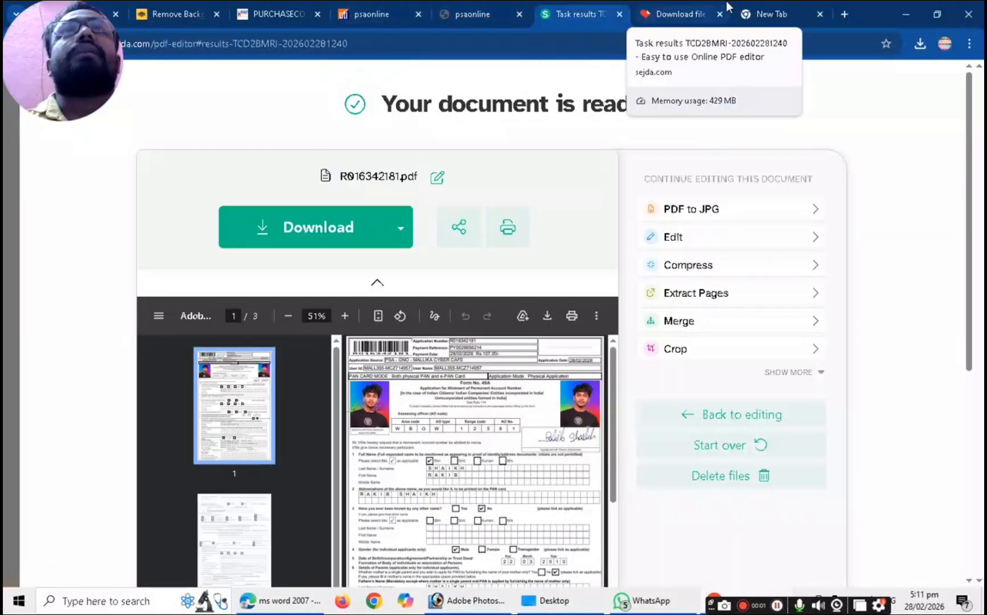
{"action": "left_click", "coordinate": [766, 14]}
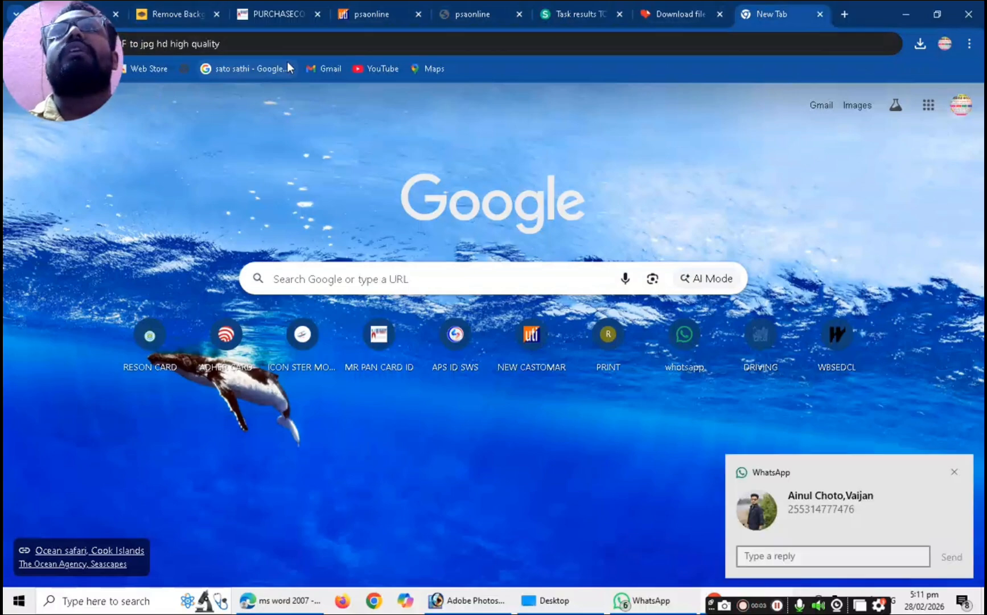
{"action": "left_click", "coordinate": [953, 476]}
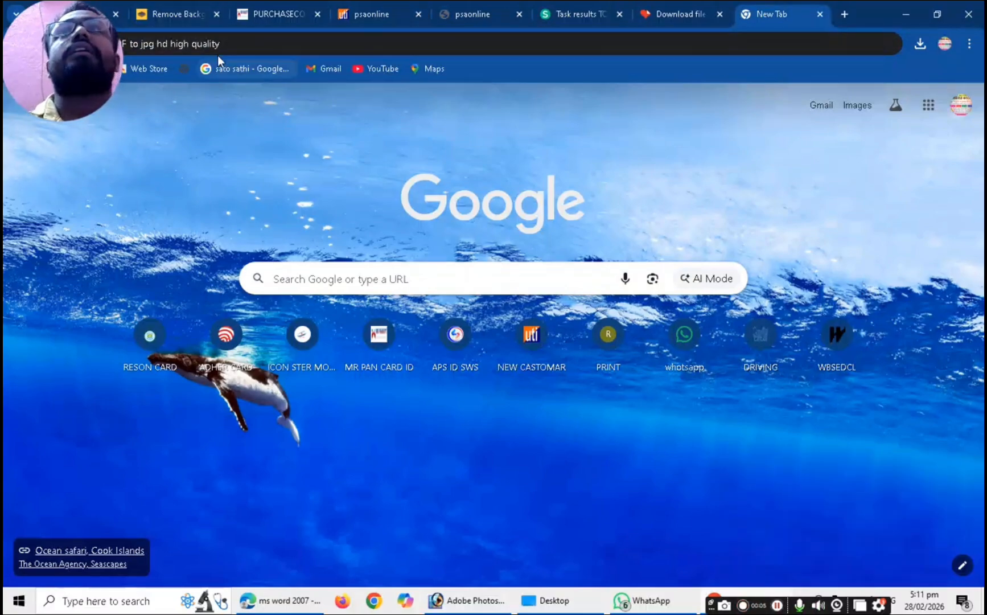
- Search Google for 'pdf mb to kb converter' using the address-bar suggestion
{"action": "left_click", "coordinate": [231, 45]}
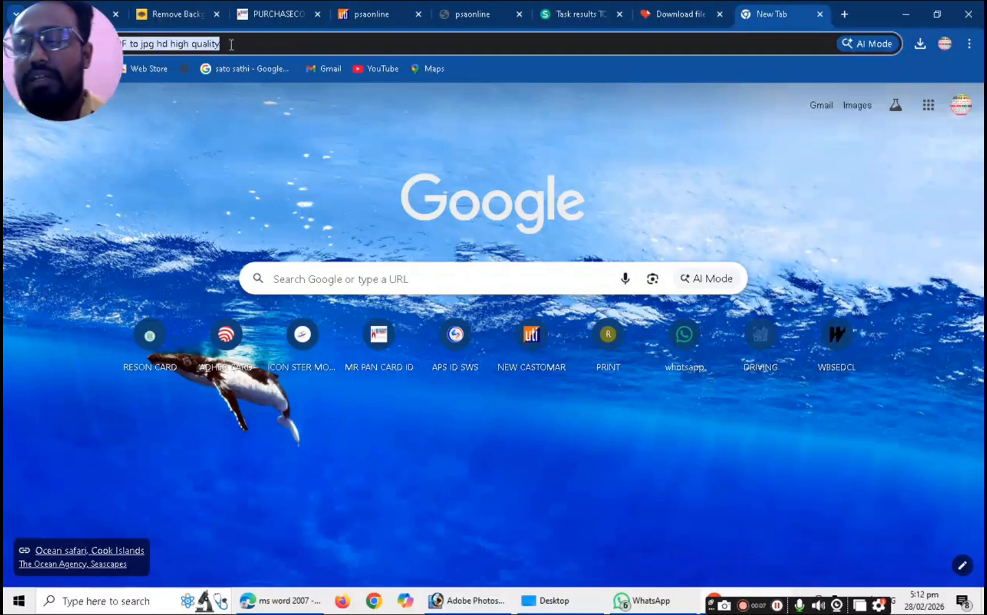
{"action": "type", "text": "PDF"}
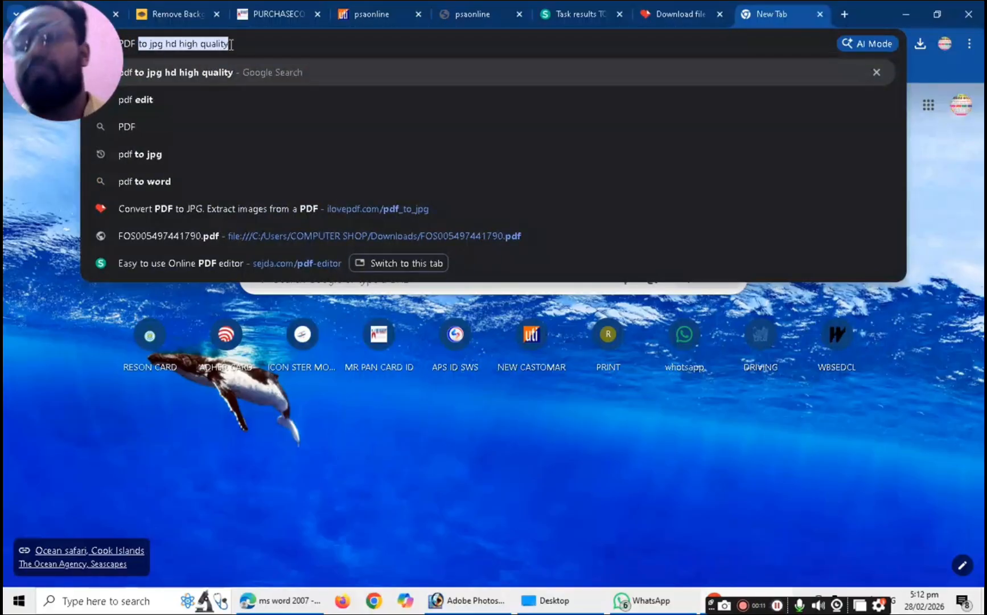
{"action": "type", "text": " T"}
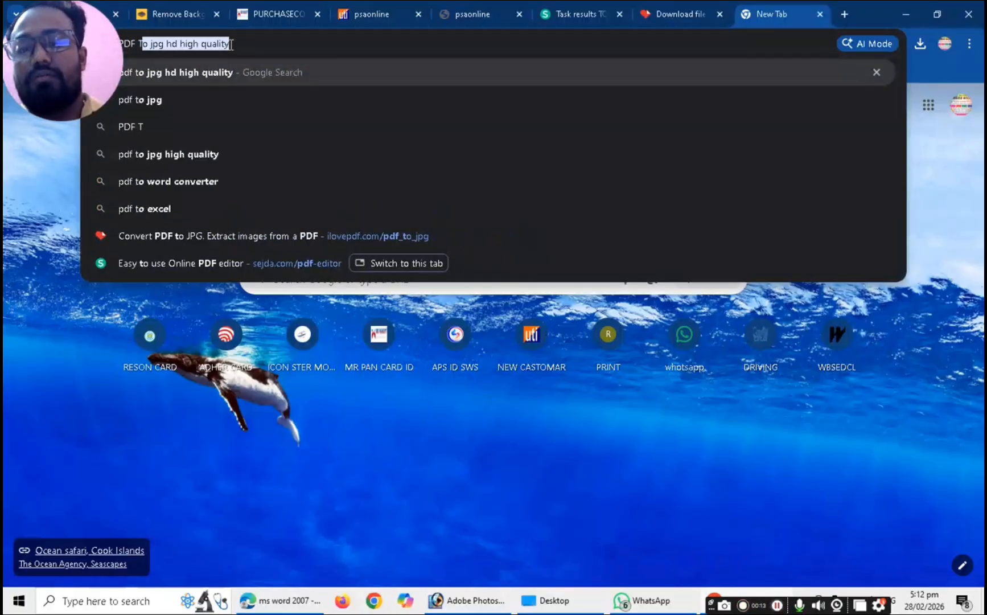
{"action": "key", "text": "BackSpace"}
{"action": "key", "text": "BackSpace"}
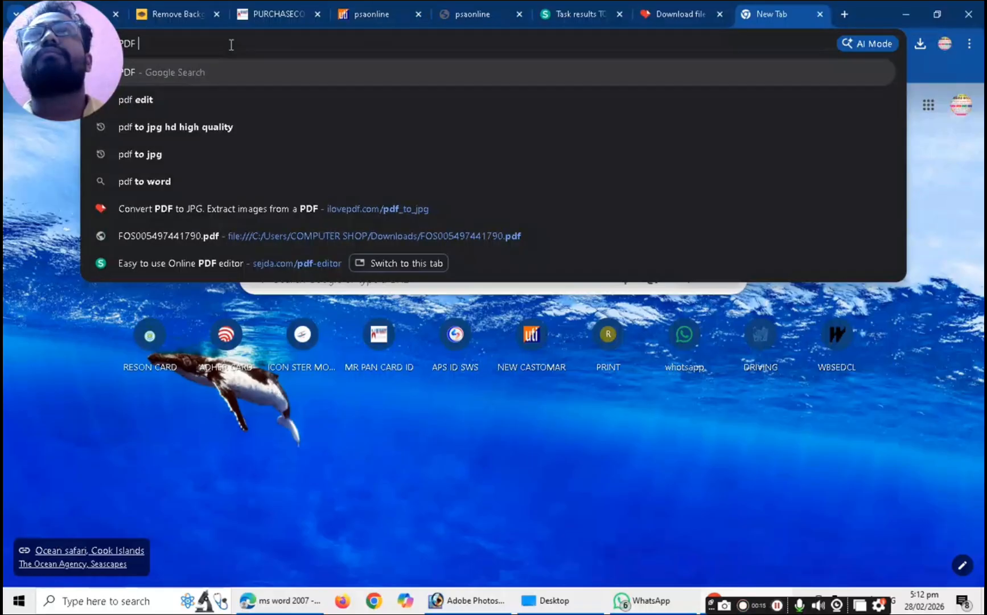
{"action": "type", "text": "MB TO"}
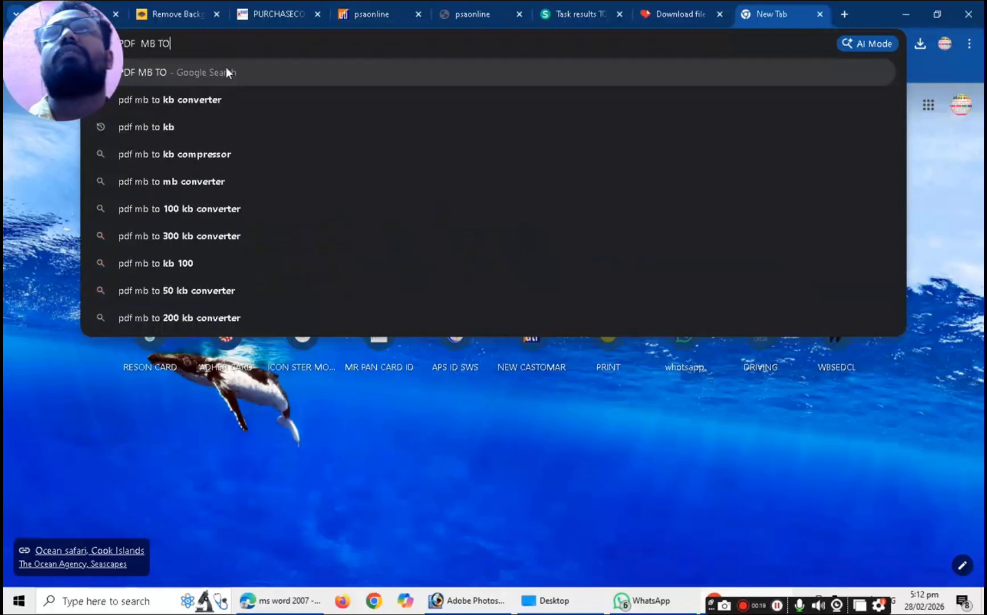
{"action": "left_click", "coordinate": [226, 101]}
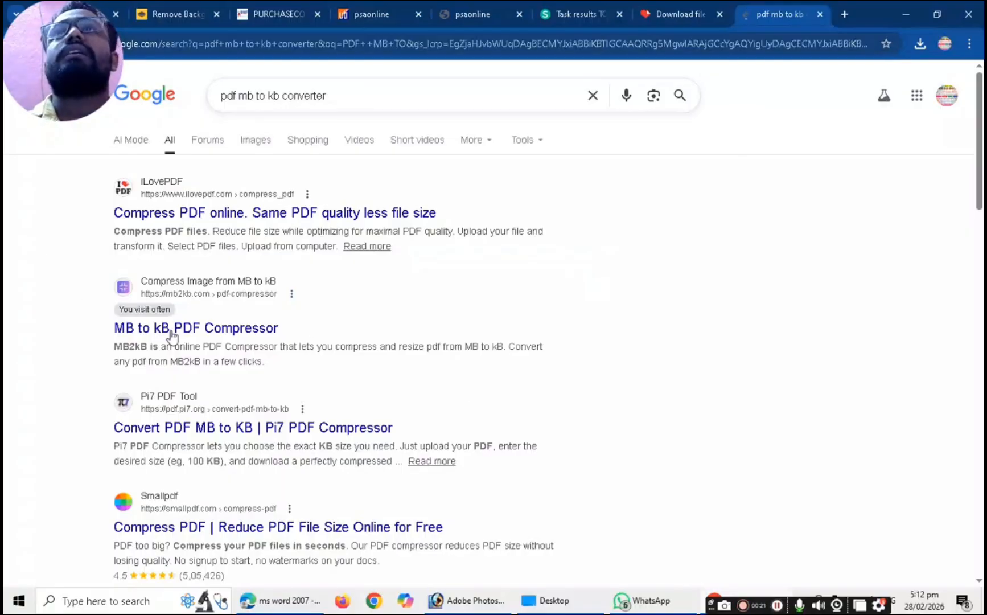
- Load the form PDF into Pi7 PDF Compressor and compress it to 1900 KB
{"action": "left_click", "coordinate": [259, 428]}
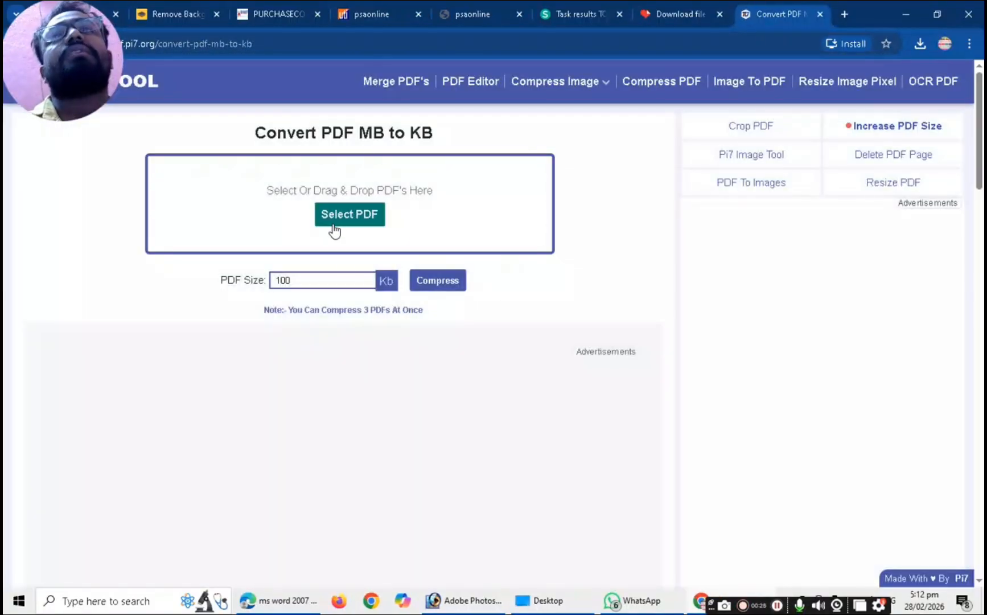
{"action": "left_click", "coordinate": [334, 228]}
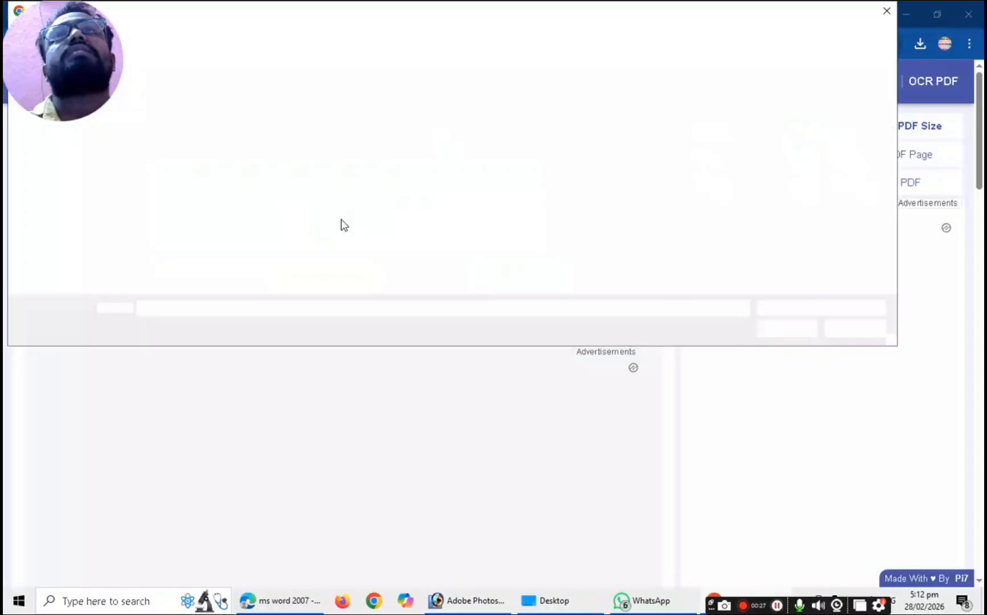
{"action": "double_click", "coordinate": [313, 131]}
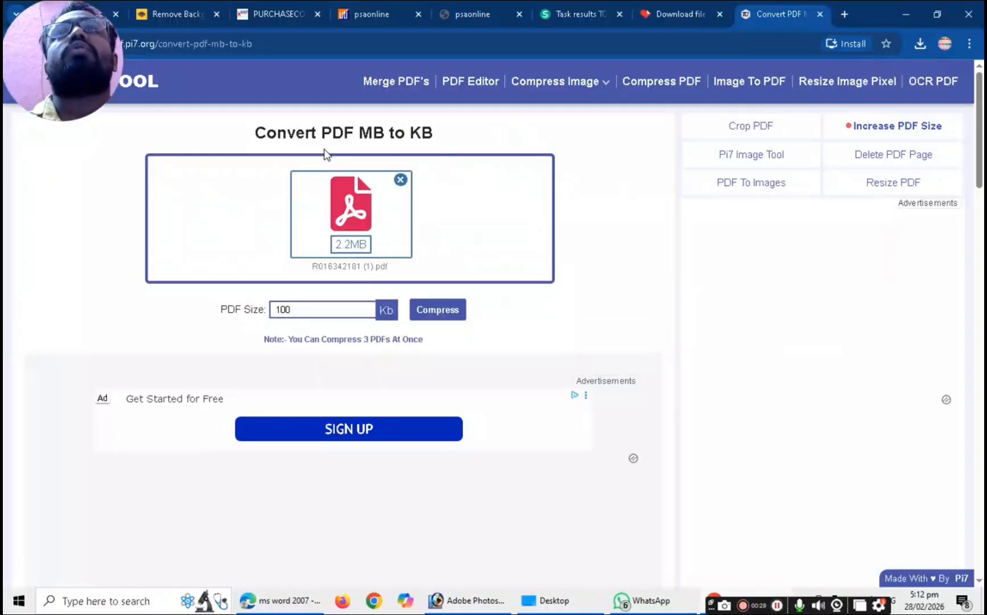
{"action": "left_click", "coordinate": [329, 308]}
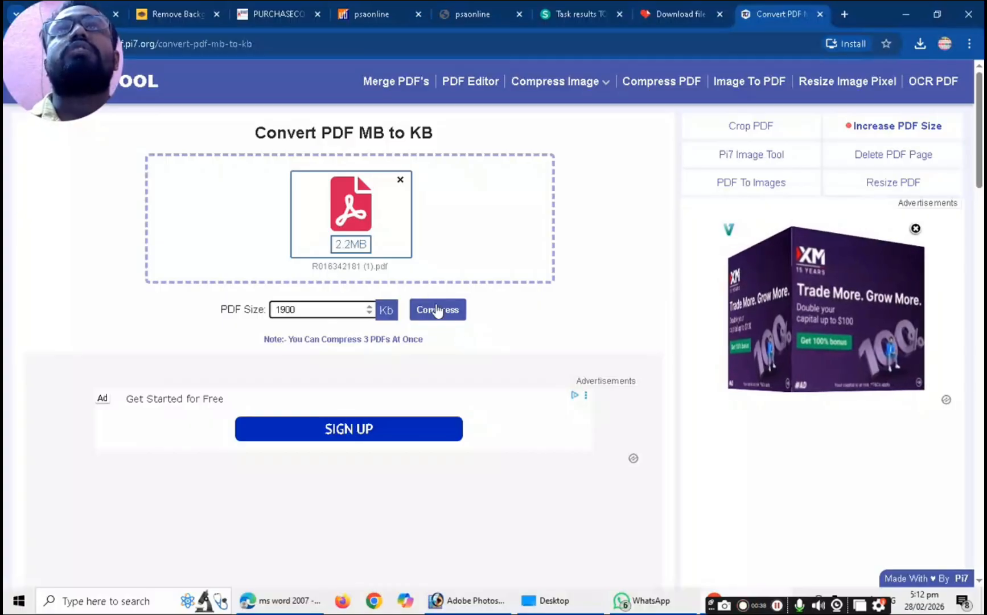
{"action": "left_click", "coordinate": [457, 311]}
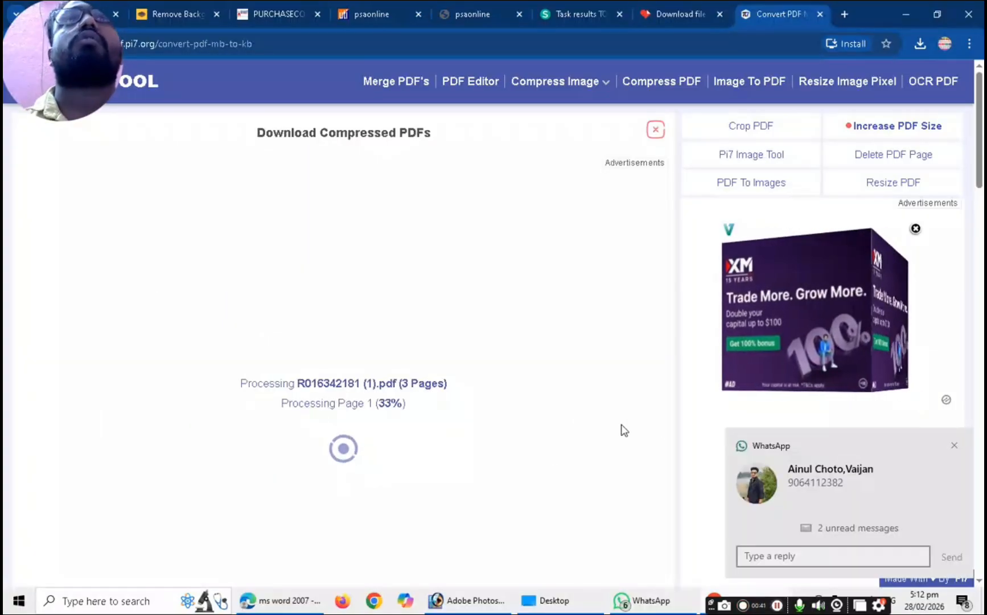
{"action": "left_click", "coordinate": [955, 447]}
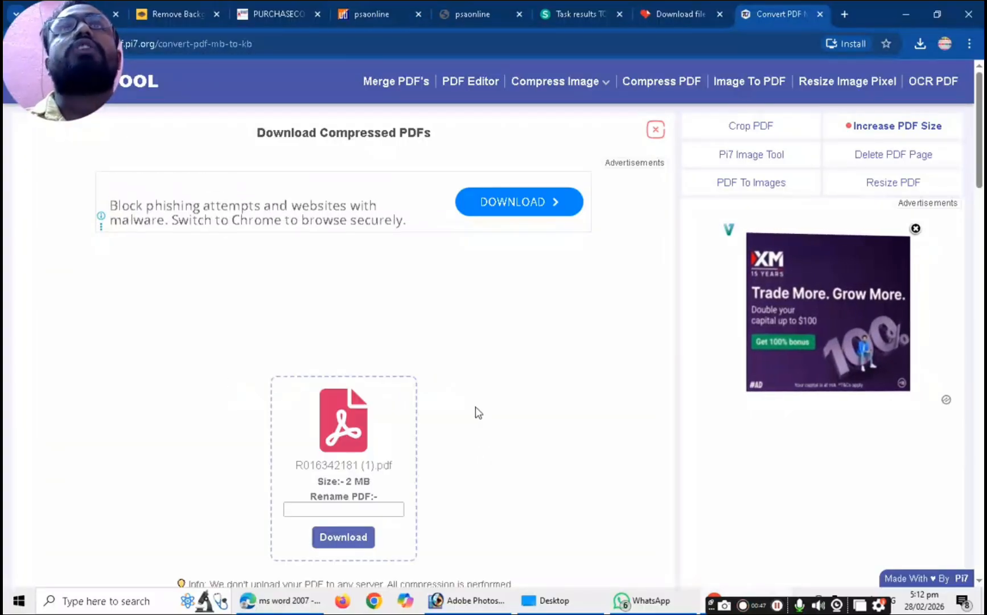
- Give the compressed PDF a new name and download it
{"action": "left_click", "coordinate": [360, 509]}
{"action": "type", "text": "RA"}
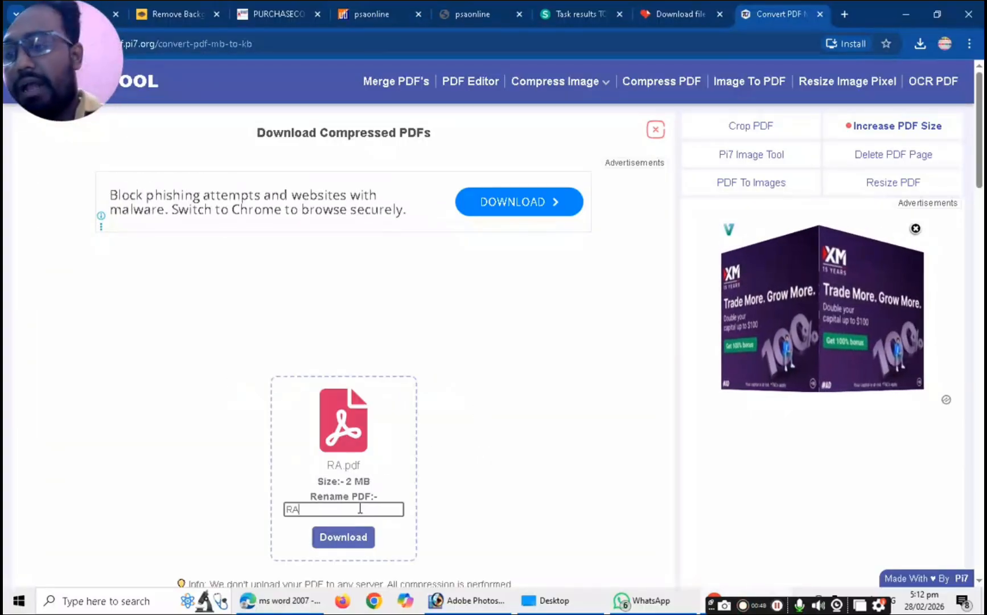
{"action": "type", "text": "KIB "}
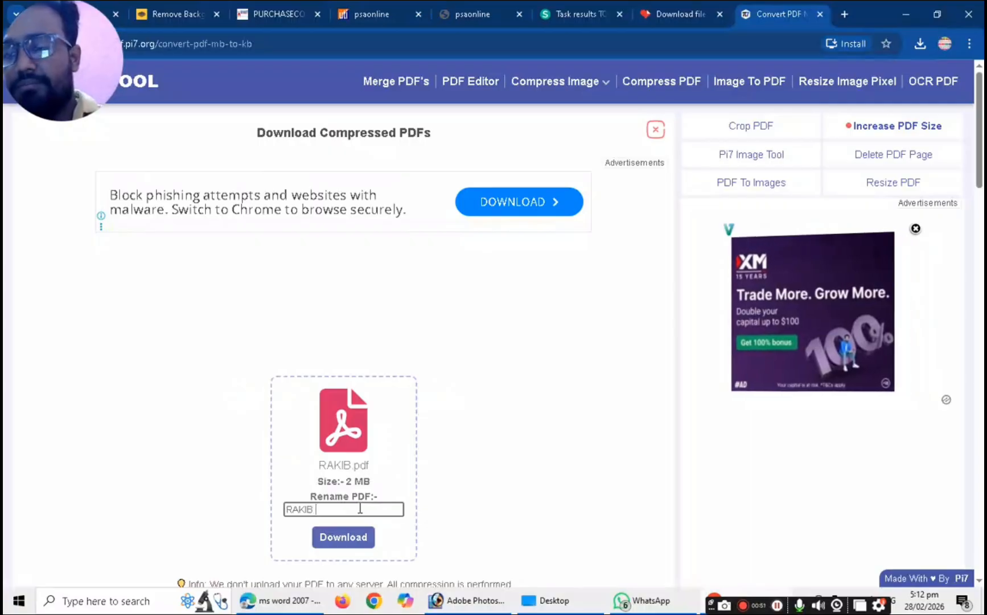
{"action": "type", "text": "DDD"}
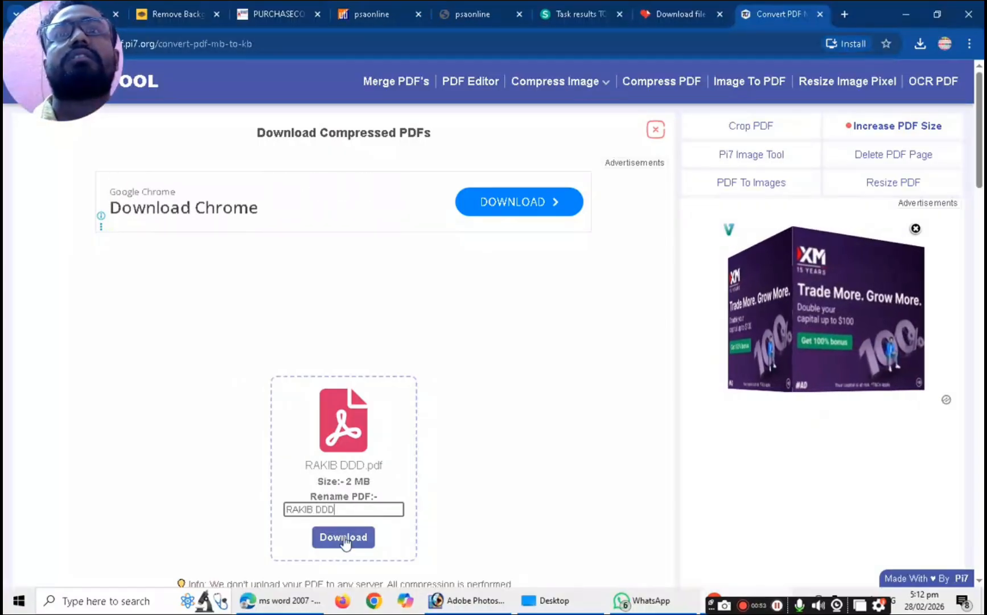
{"action": "left_click", "coordinate": [343, 538]}
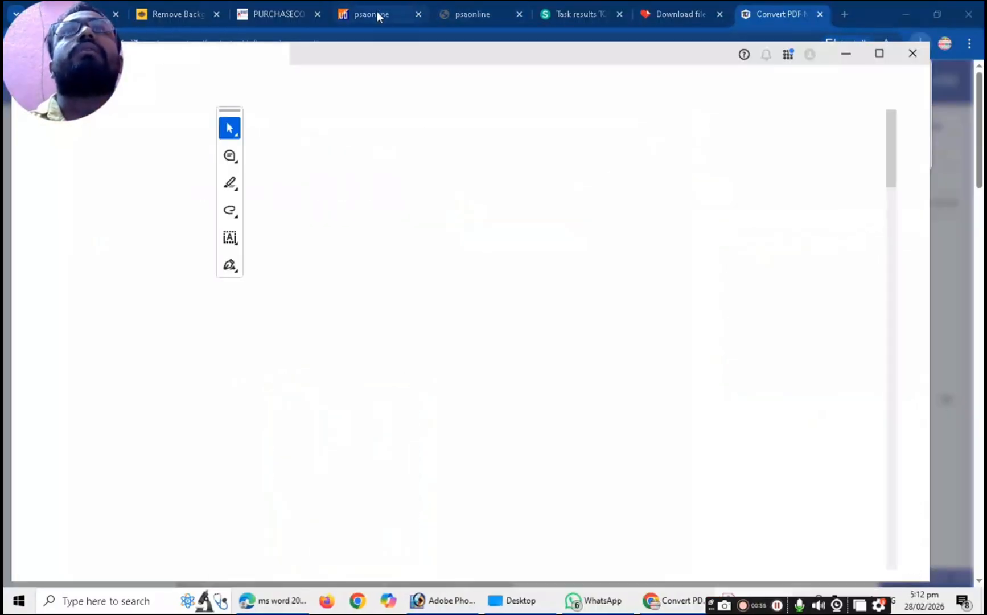
- Close the compressed form in Acrobat without saving changes
{"action": "left_click", "coordinate": [378, 15]}
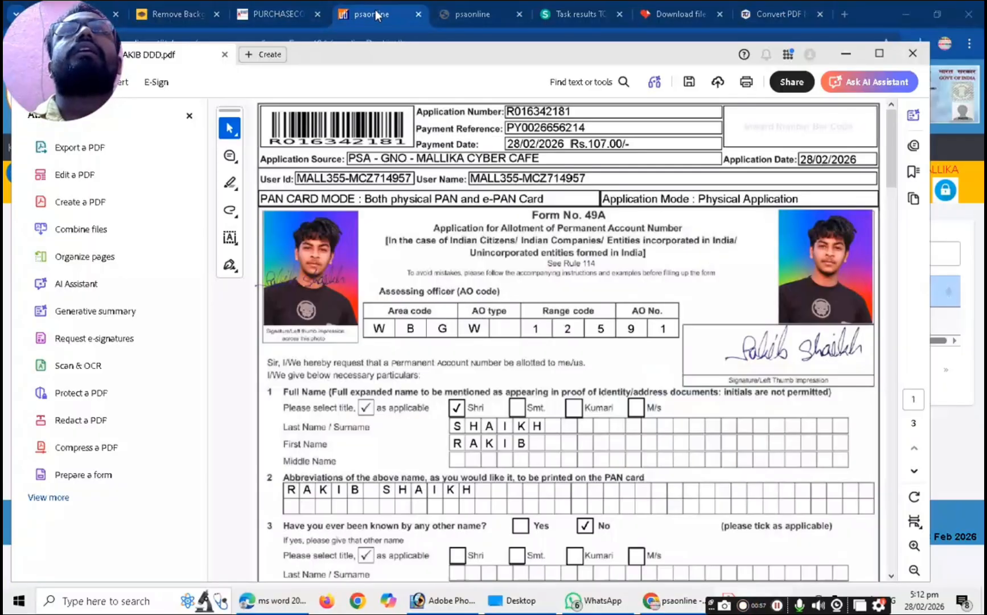
{"action": "left_click", "coordinate": [913, 53]}
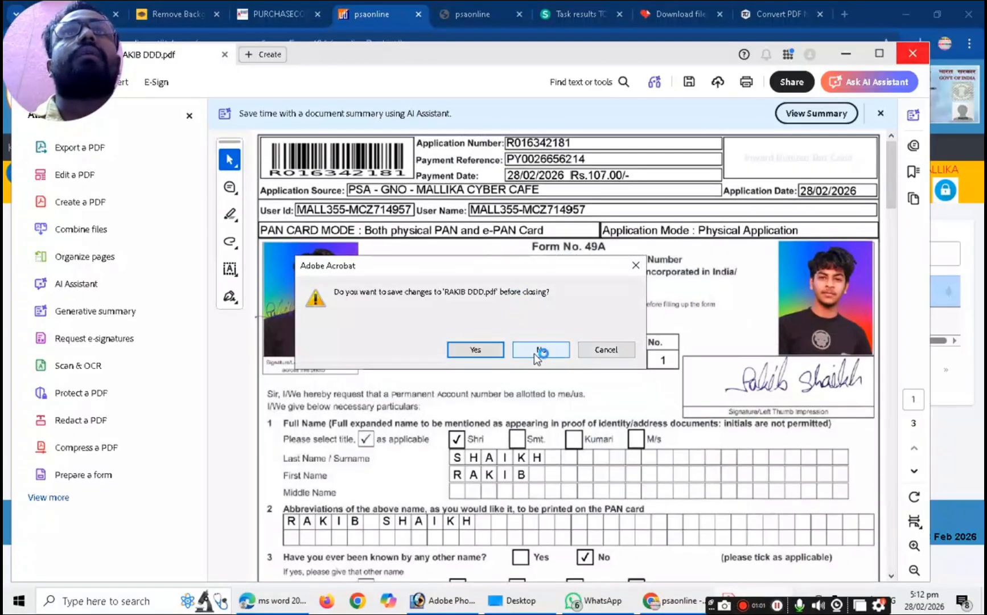
{"action": "left_click", "coordinate": [541, 349]}
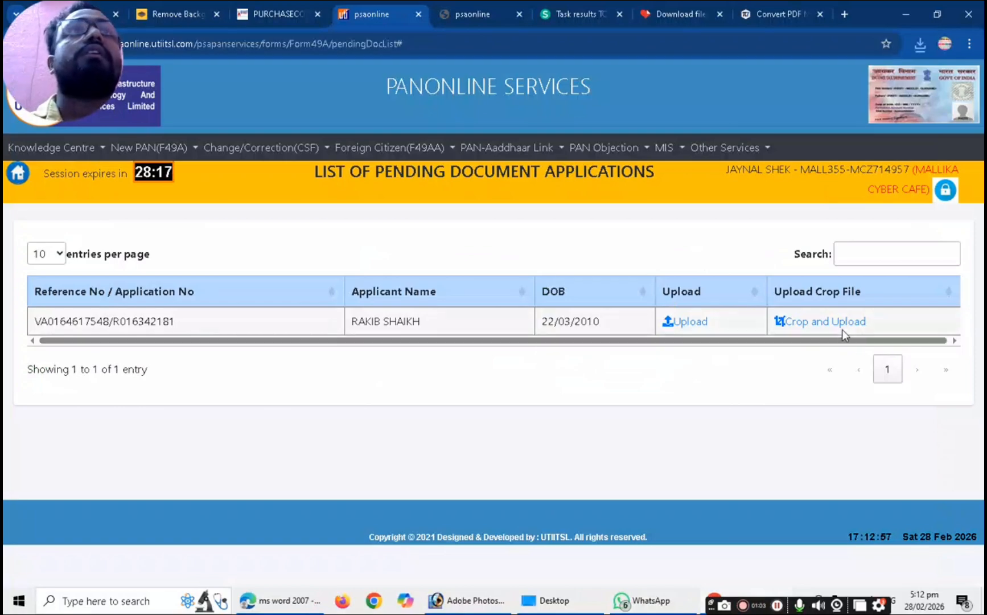
- Upload the compressed form PDF from Downloads on the Crop and Upload page
{"action": "left_click", "coordinate": [841, 324]}
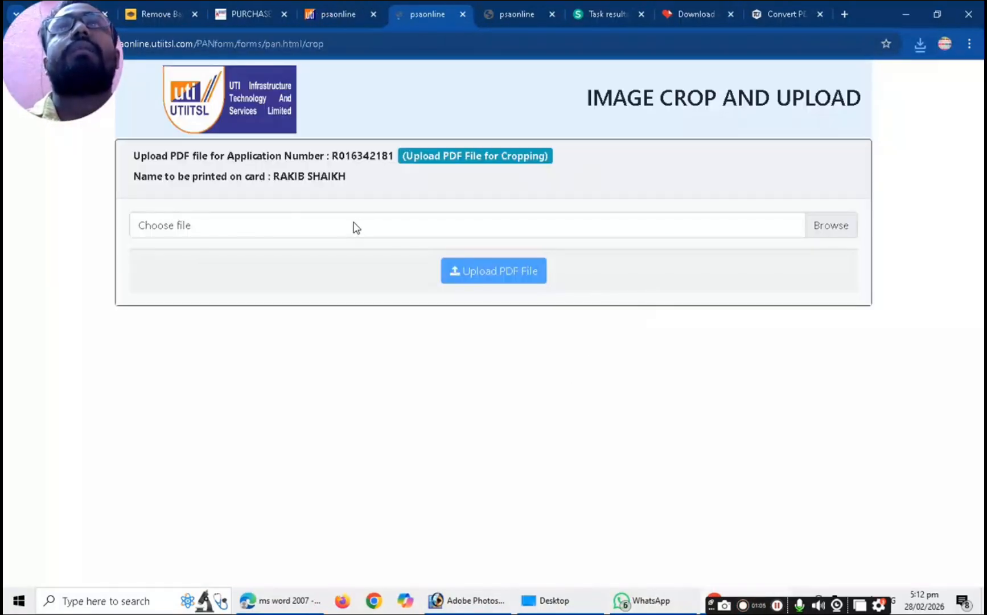
{"action": "left_click", "coordinate": [354, 228]}
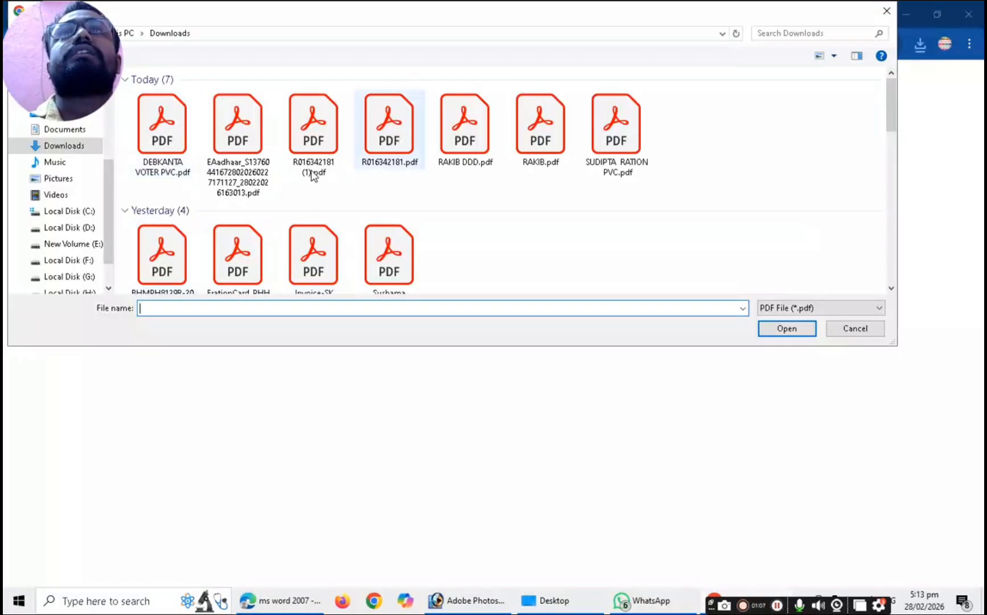
{"action": "left_click", "coordinate": [480, 151]}
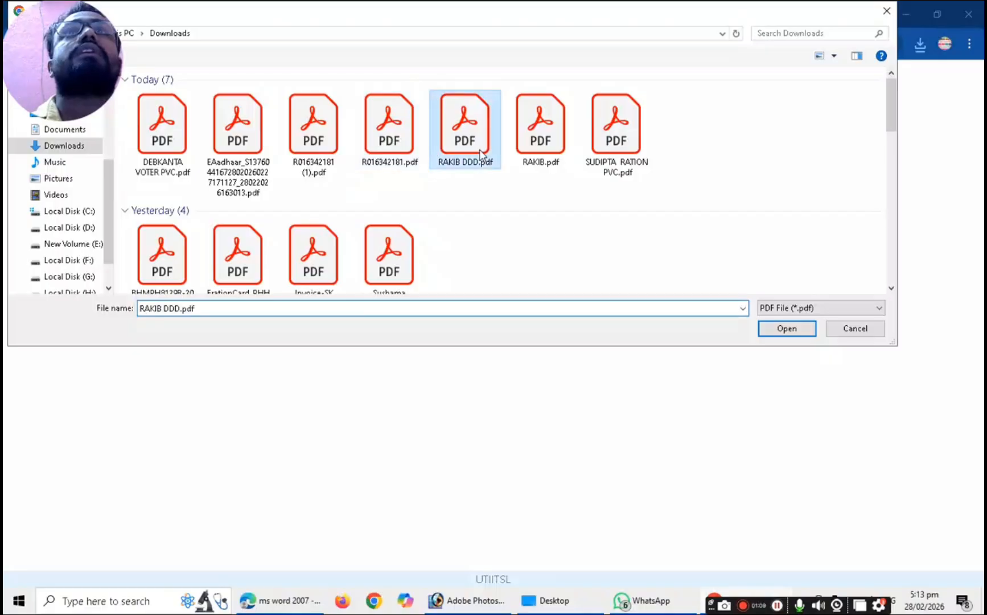
{"action": "double_click", "coordinate": [480, 149]}
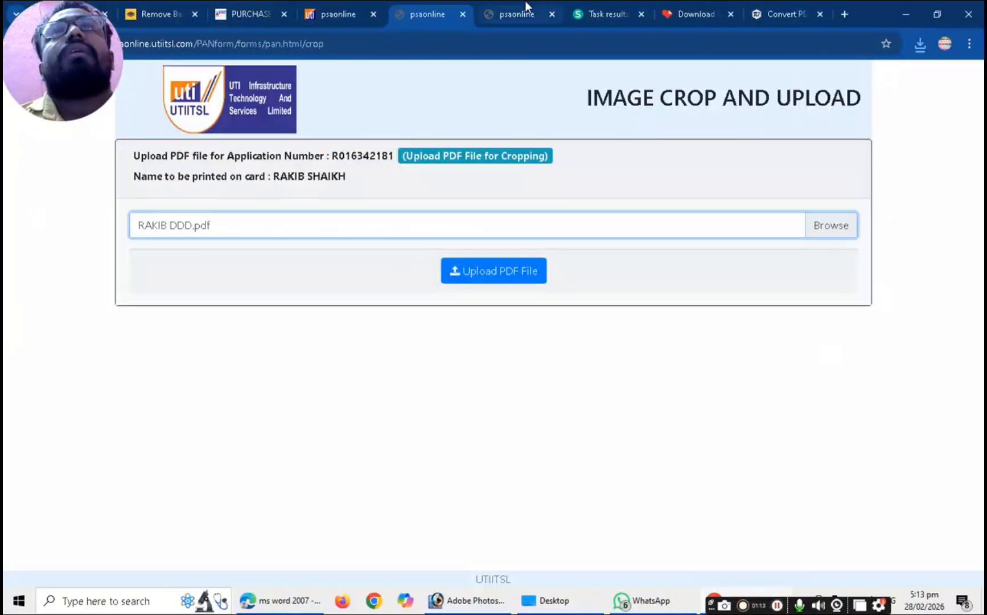
{"action": "left_click", "coordinate": [500, 269]}
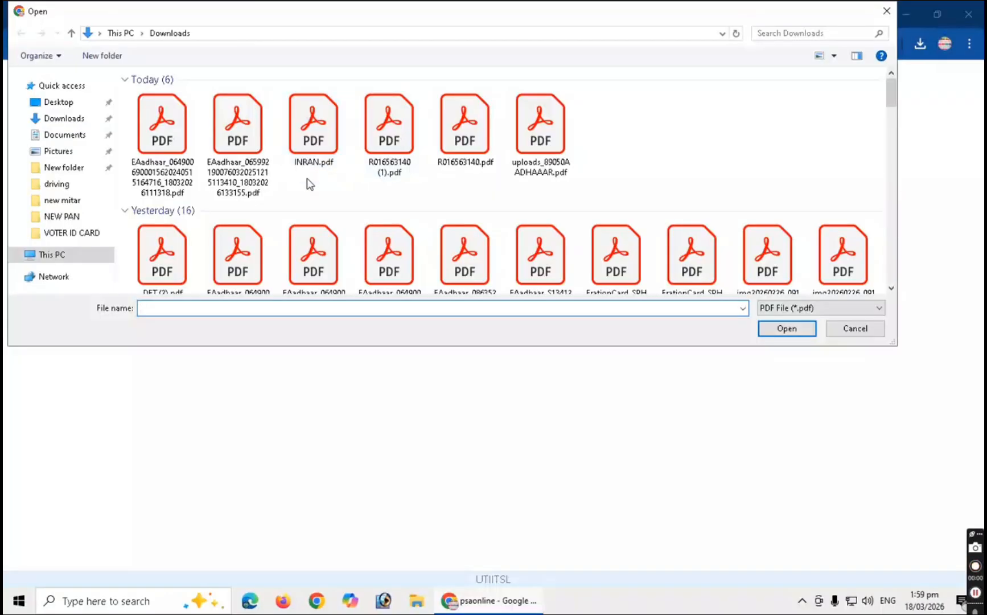
{"action": "double_click", "coordinate": [393, 142]}
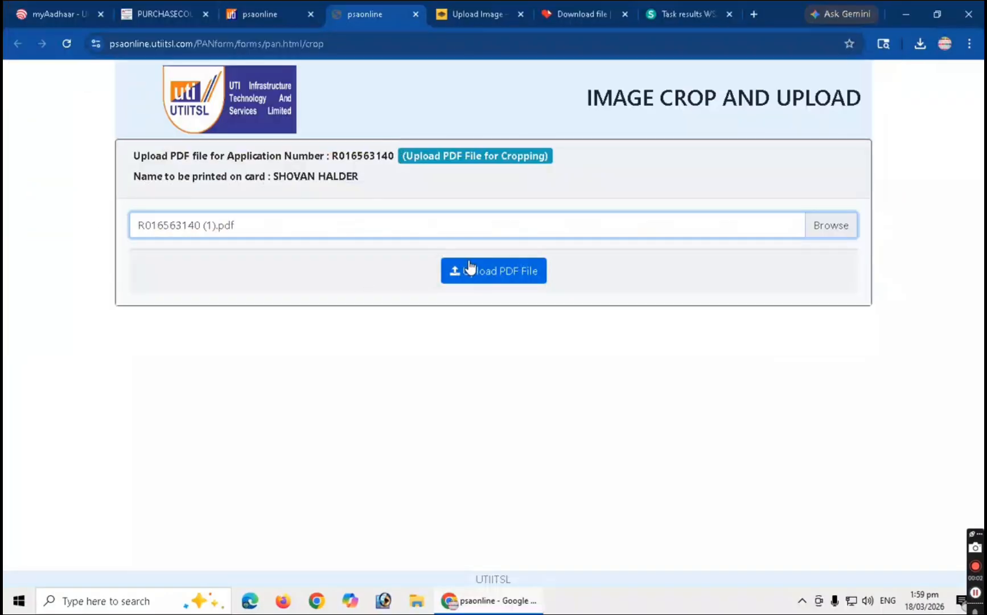
{"action": "left_click", "coordinate": [476, 272]}
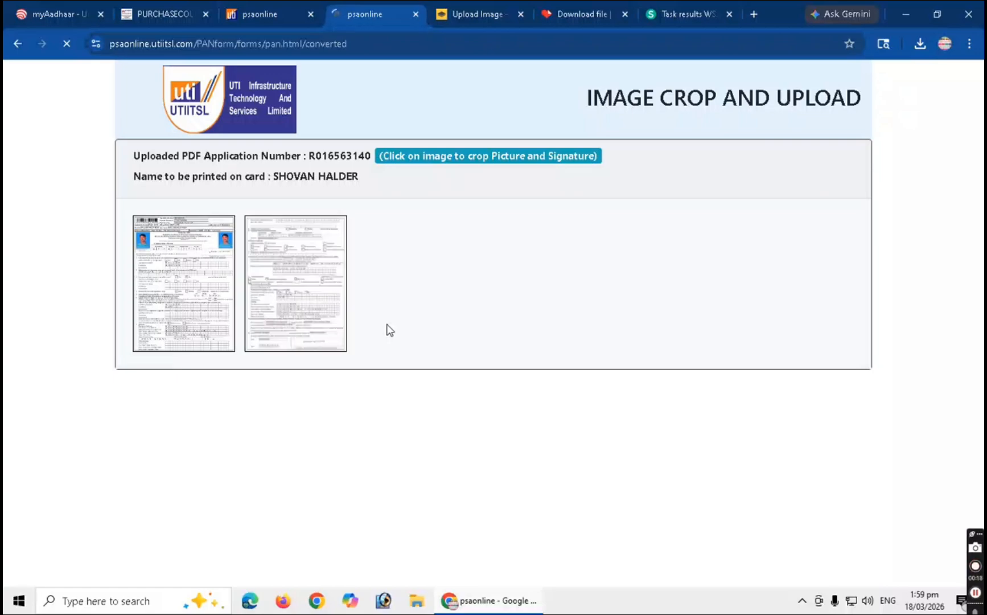
- Crop the applicant's photo from the first form page
{"action": "left_click", "coordinate": [161, 285]}
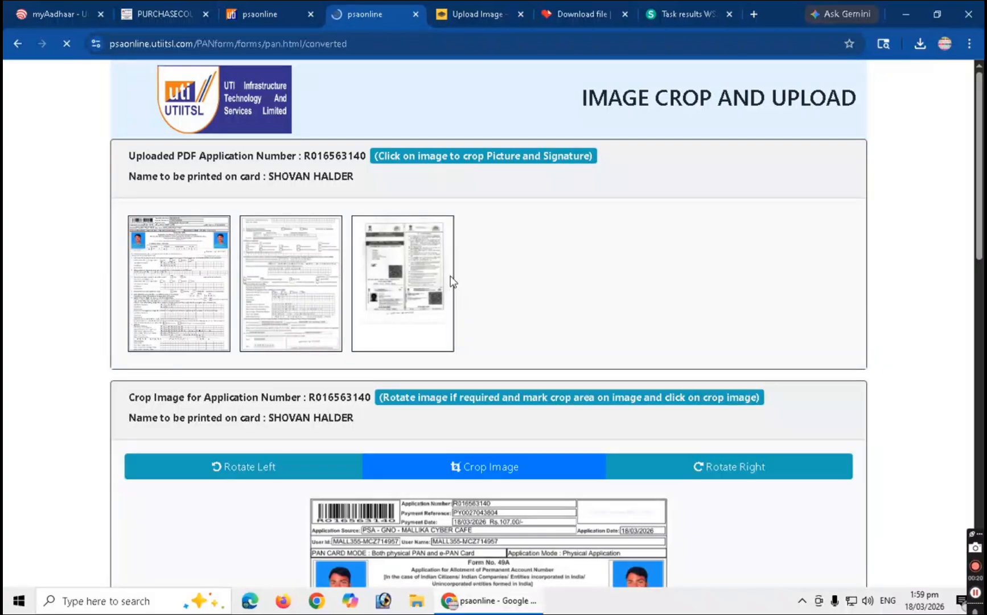
{"action": "scroll", "coordinate": [451, 279], "scroll_direction": "down", "scroll_amount": 5}
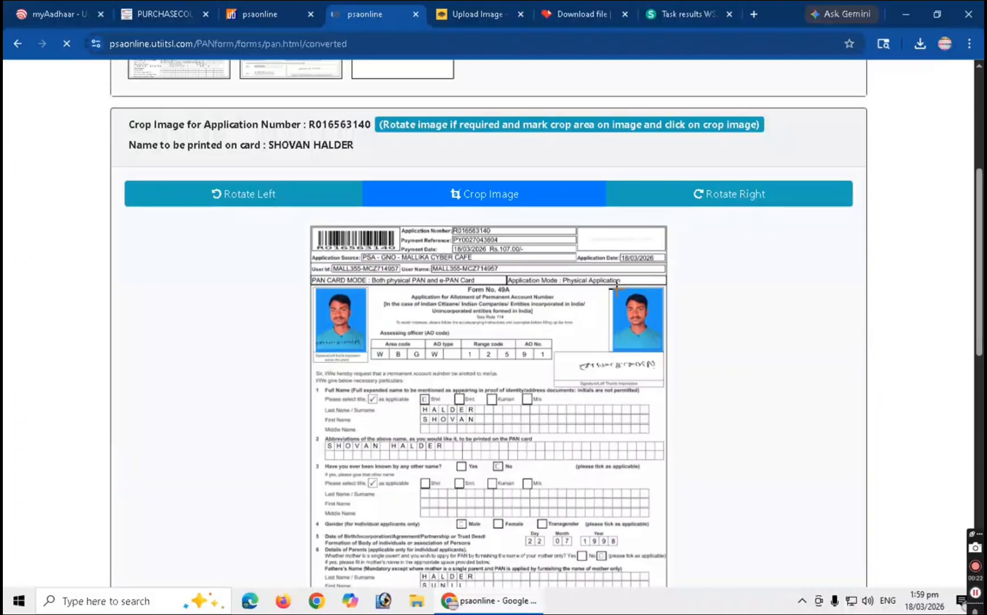
{"action": "left_click_drag", "start_coordinate": [616, 289], "coordinate": [656, 341]}
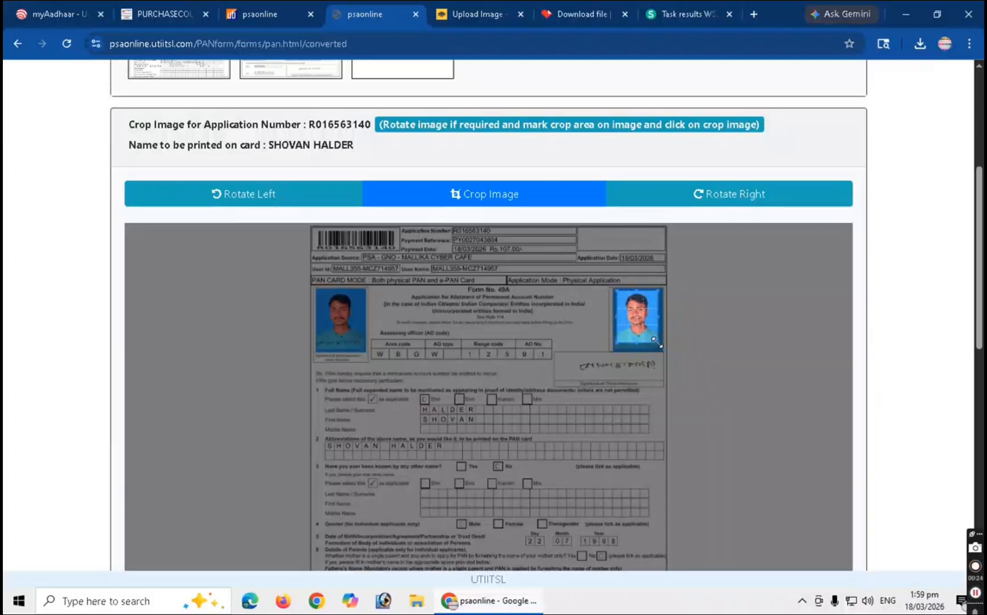
{"action": "left_click", "coordinate": [459, 194]}
{"action": "scroll", "coordinate": [365, 148], "scroll_direction": "up", "scroll_amount": 5}
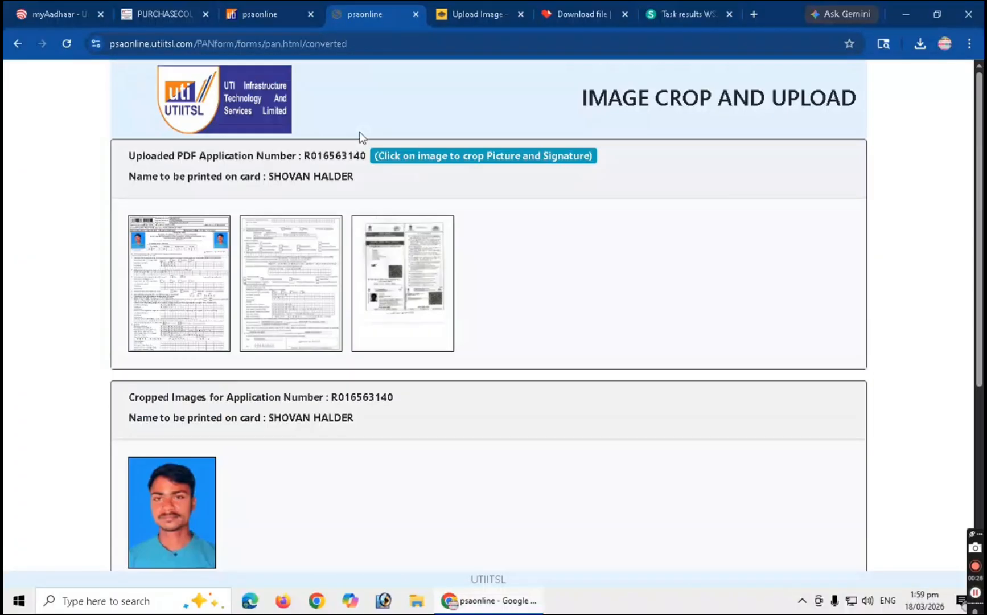
- Crop the applicant's signature from the first form page
{"action": "left_click", "coordinate": [178, 295]}
{"action": "scroll", "coordinate": [587, 202], "scroll_direction": "down", "scroll_amount": 6}
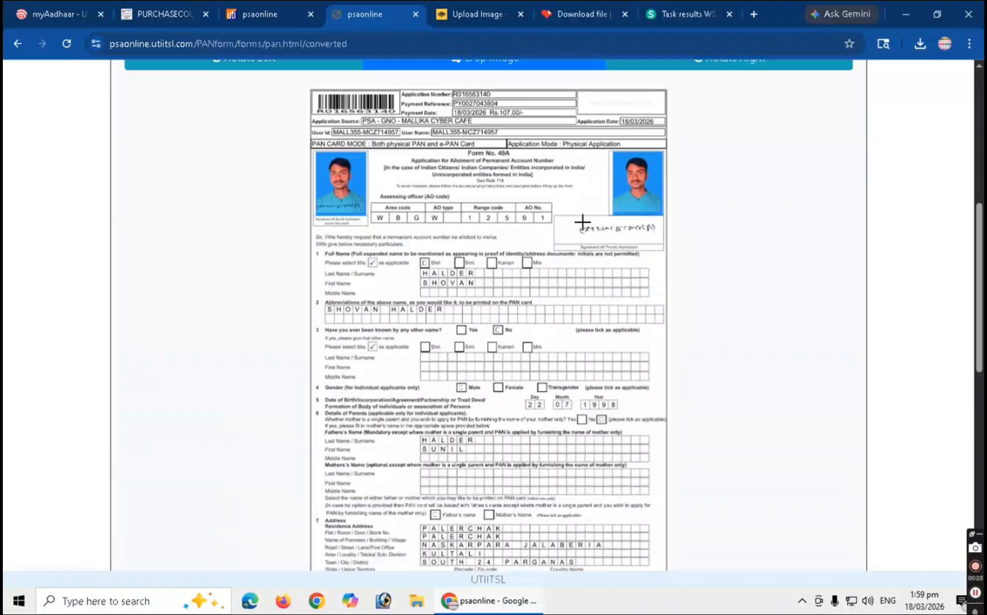
{"action": "mouse_move", "coordinate": [574, 221]}
{"action": "left_mouse_down"}
{"action": "mouse_move", "coordinate": [589, 234]}
{"action": "mouse_move", "coordinate": [657, 238]}
{"action": "left_mouse_up"}
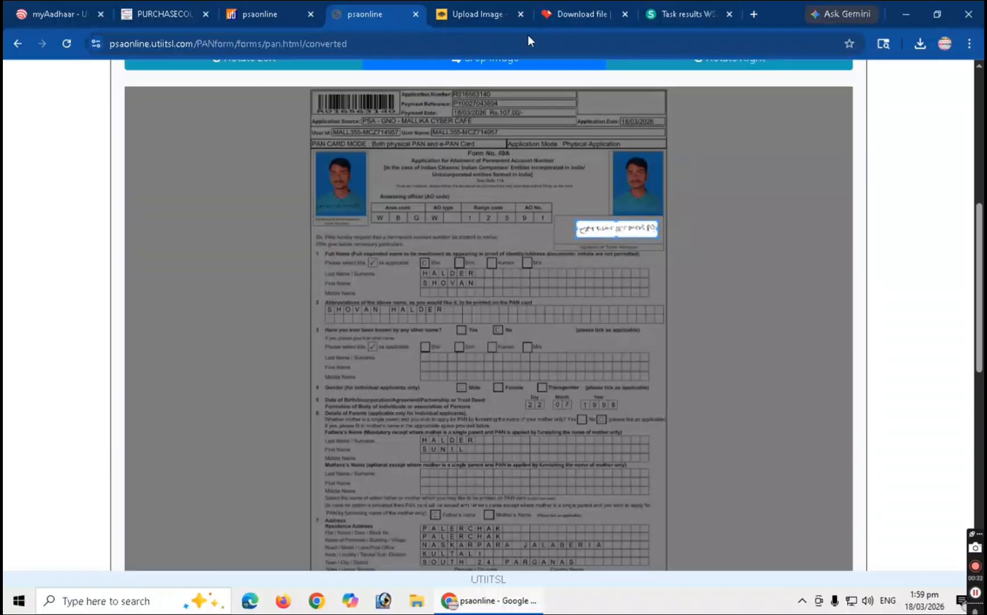
{"action": "left_click", "coordinate": [487, 66]}
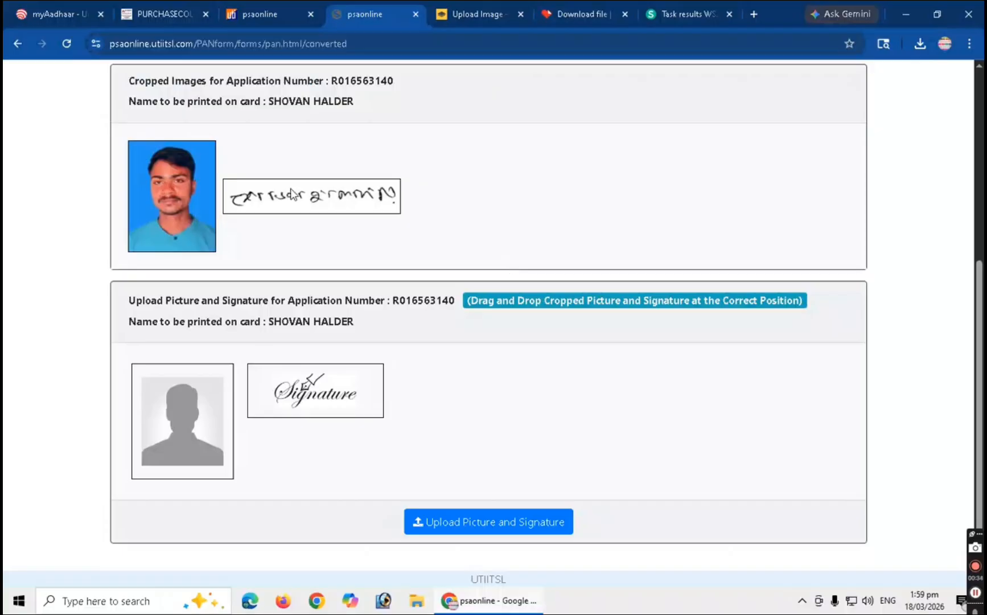
- Drag the cropped signature and photo into their slots and upload them
{"action": "mouse_move", "coordinate": [292, 195]}
{"action": "left_mouse_down"}
{"action": "mouse_move", "coordinate": [308, 357]}
{"action": "mouse_move", "coordinate": [345, 354]}
{"action": "left_mouse_up"}
{"action": "left_click_drag", "start_coordinate": [198, 208], "coordinate": [196, 398]}
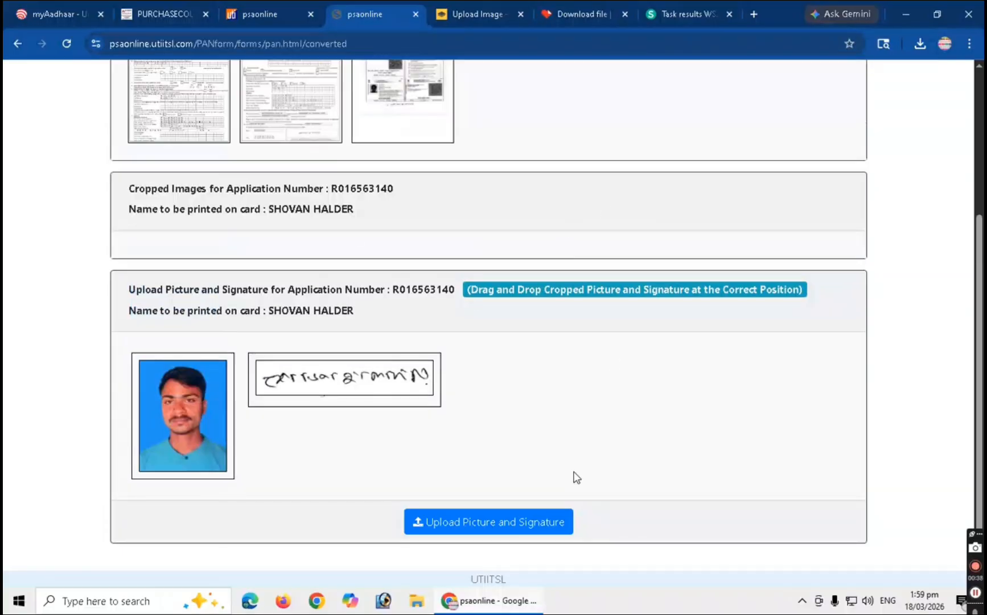
{"action": "left_click", "coordinate": [520, 521]}
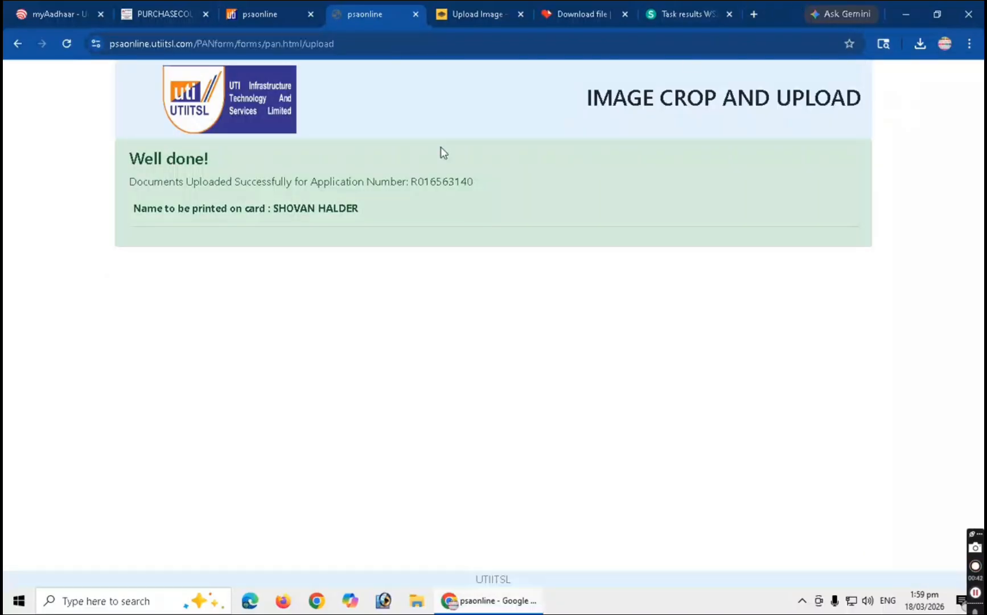
{"action": "mouse_move", "coordinate": [977, 569]}
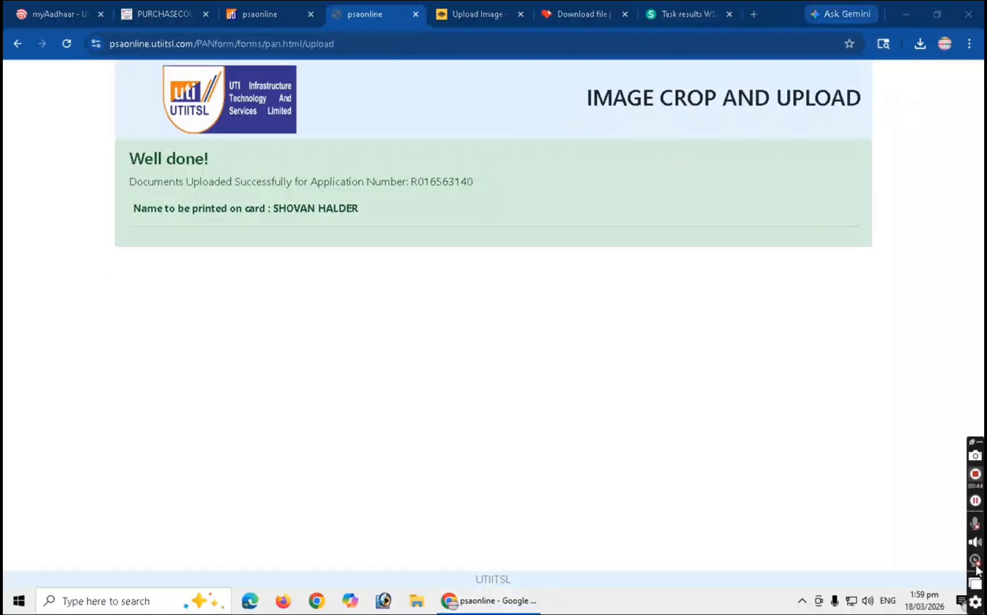